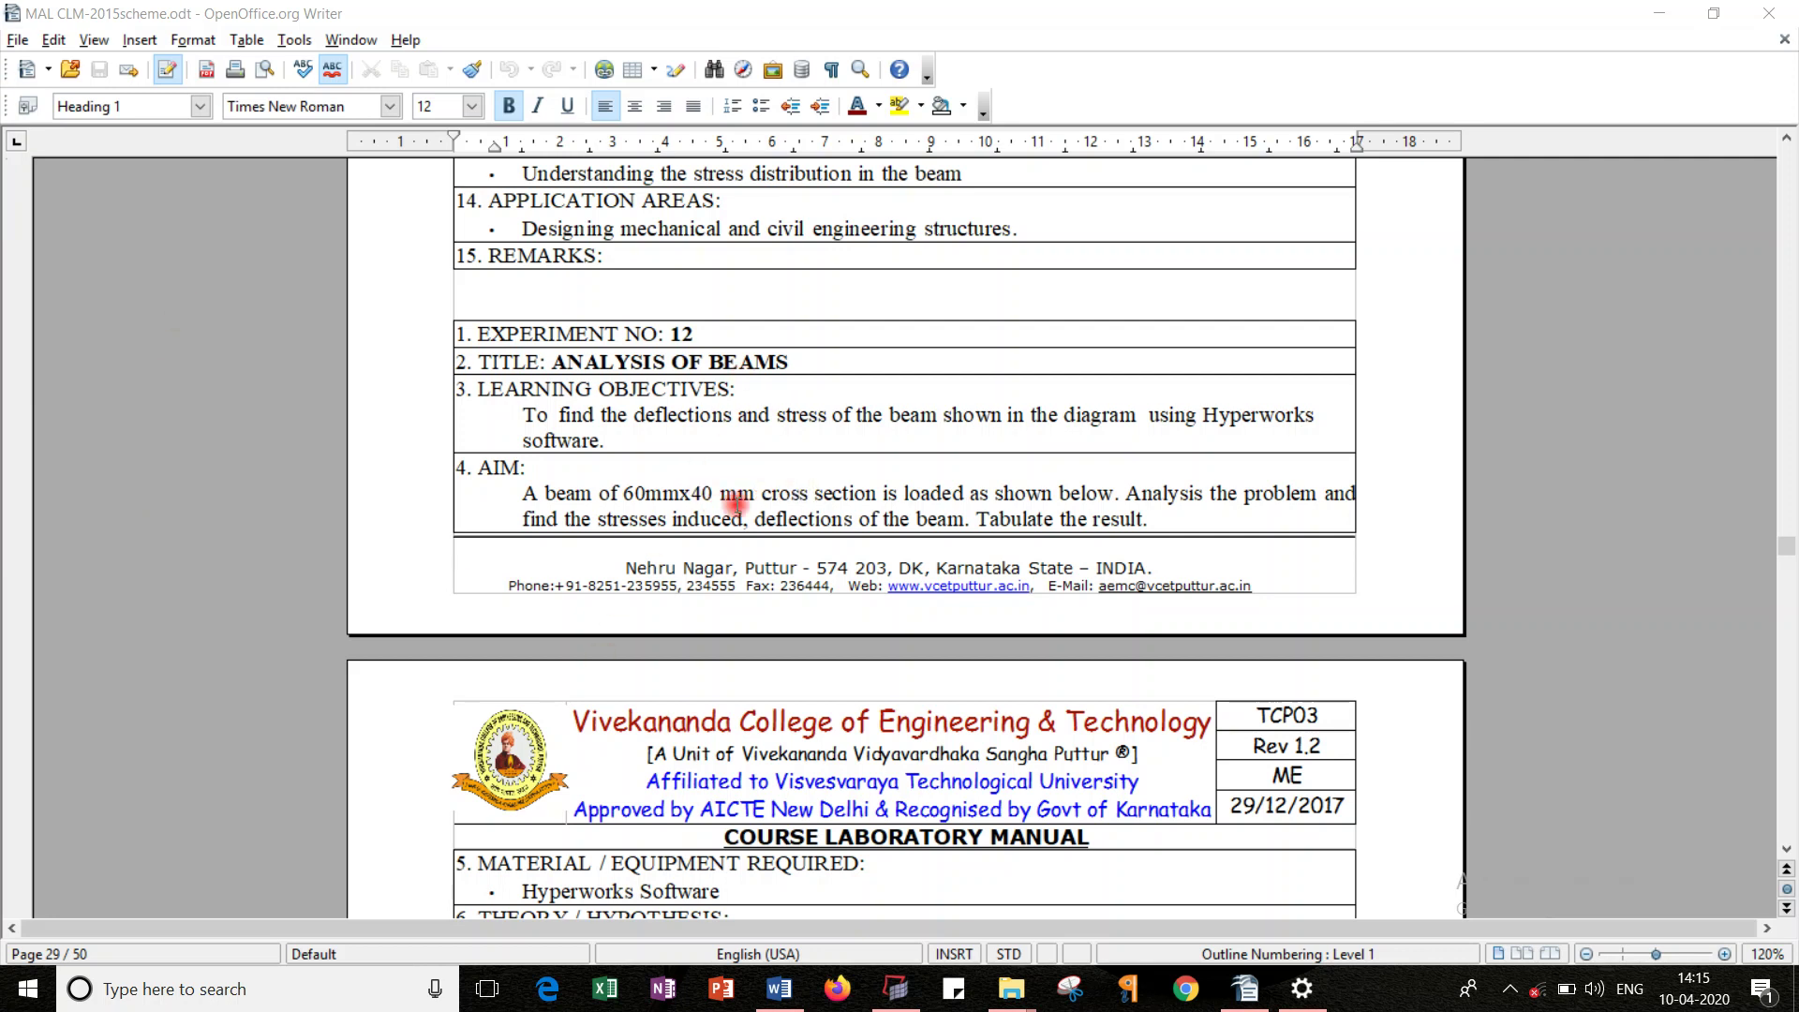
Step: Scroll the lab manual down to Experiment 12's beam diagram, then switch to HyperMesh
{"action": "scroll", "coordinate": [655, 408], "scroll_direction": "down", "scroll_amount": 1}
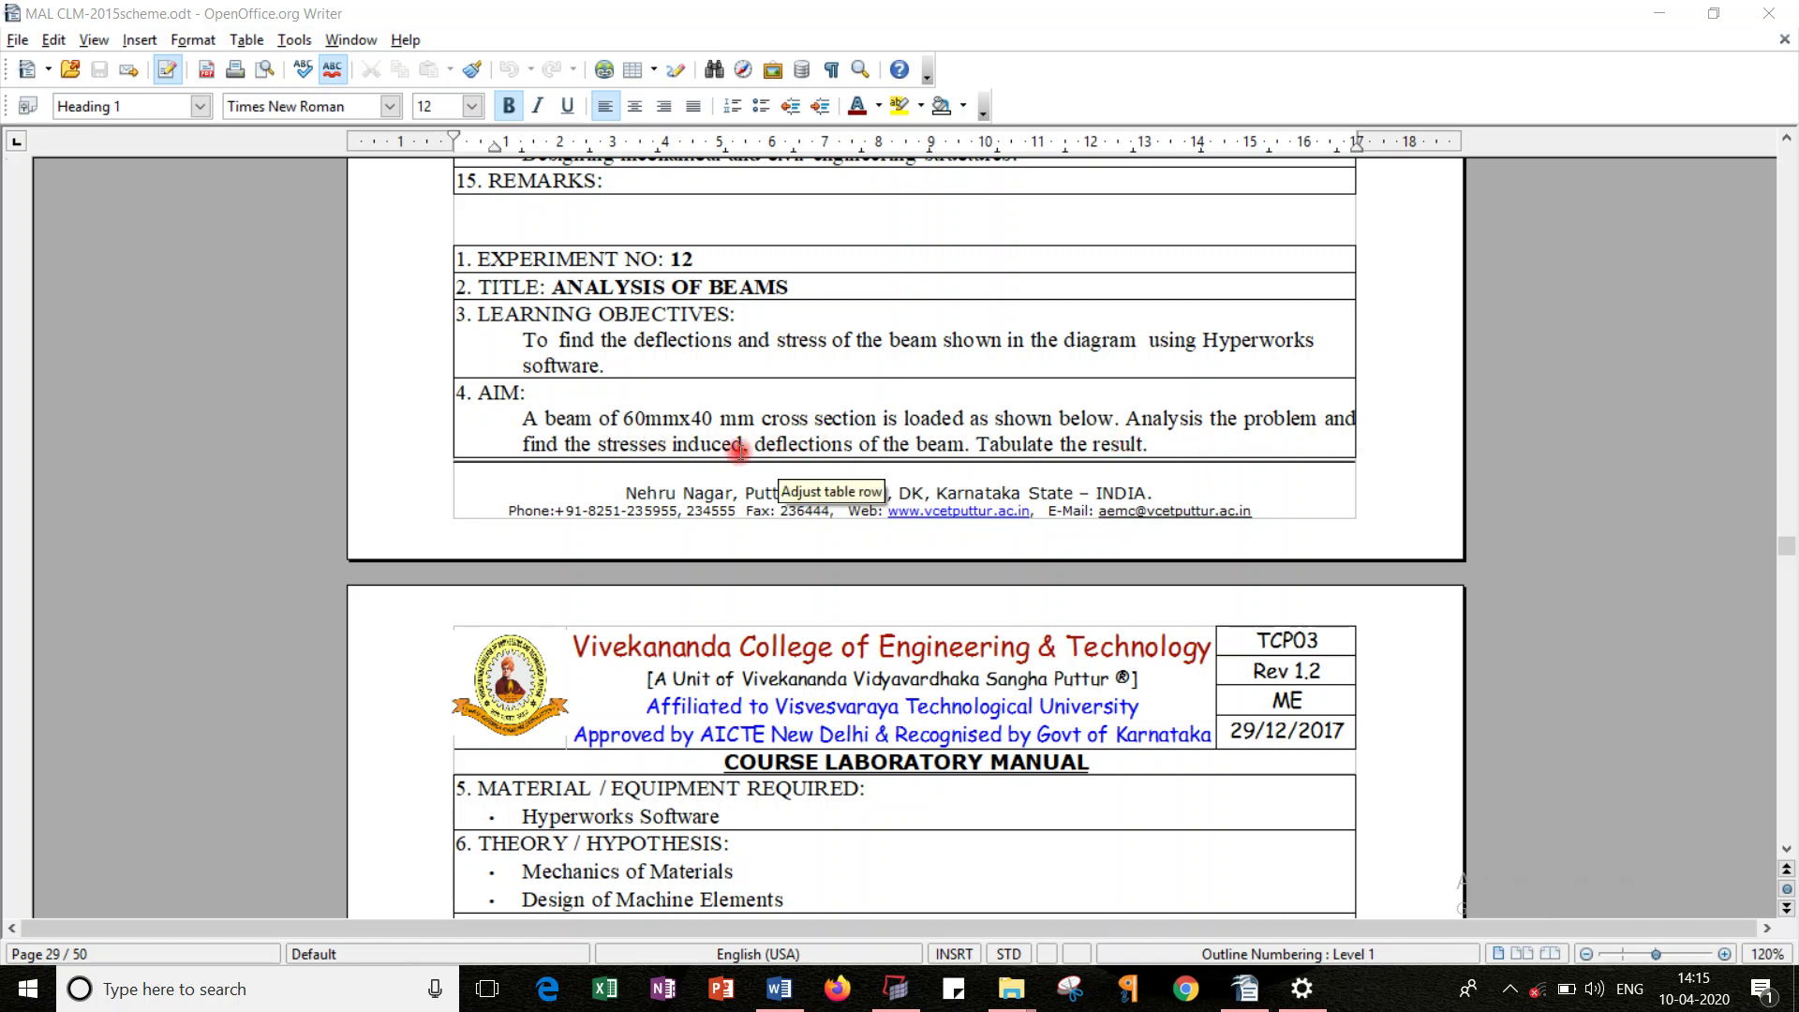
{"action": "scroll", "coordinate": [899, 455], "scroll_direction": "down", "scroll_amount": 10}
{"action": "scroll", "coordinate": [908, 458], "scroll_direction": "down", "scroll_amount": 11}
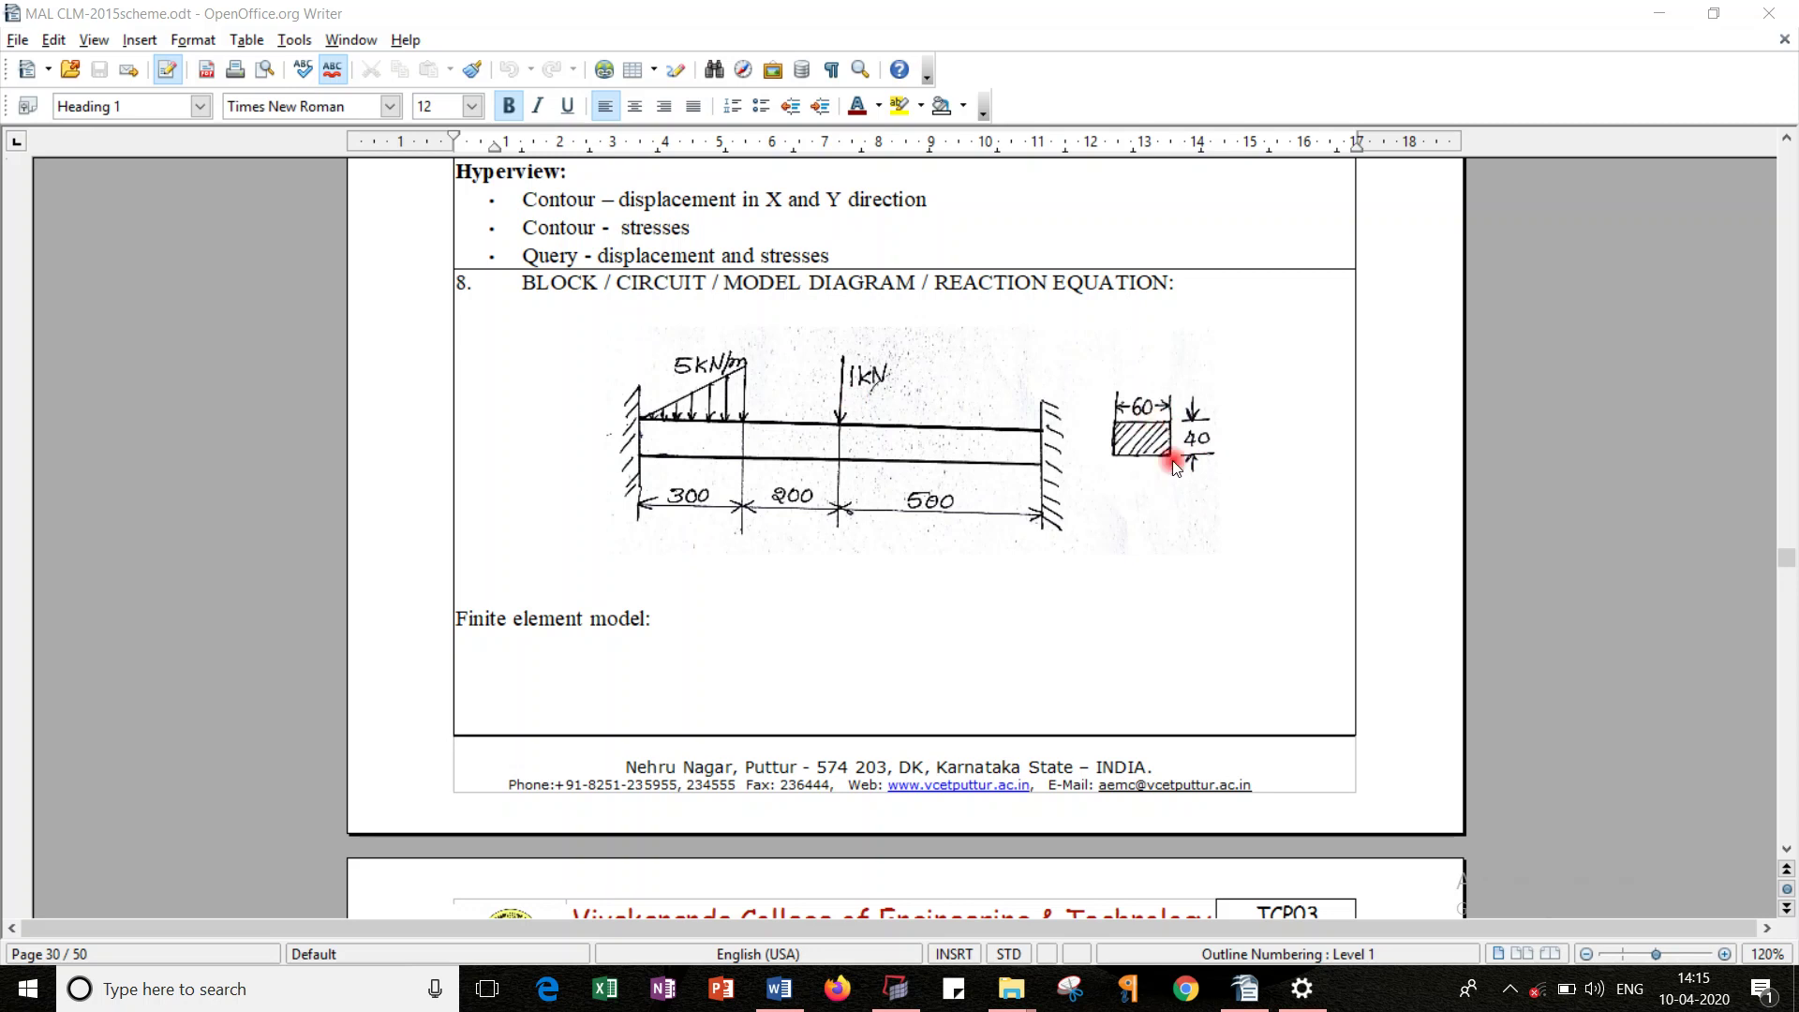
{"action": "key", "text": "alt+Tab"}
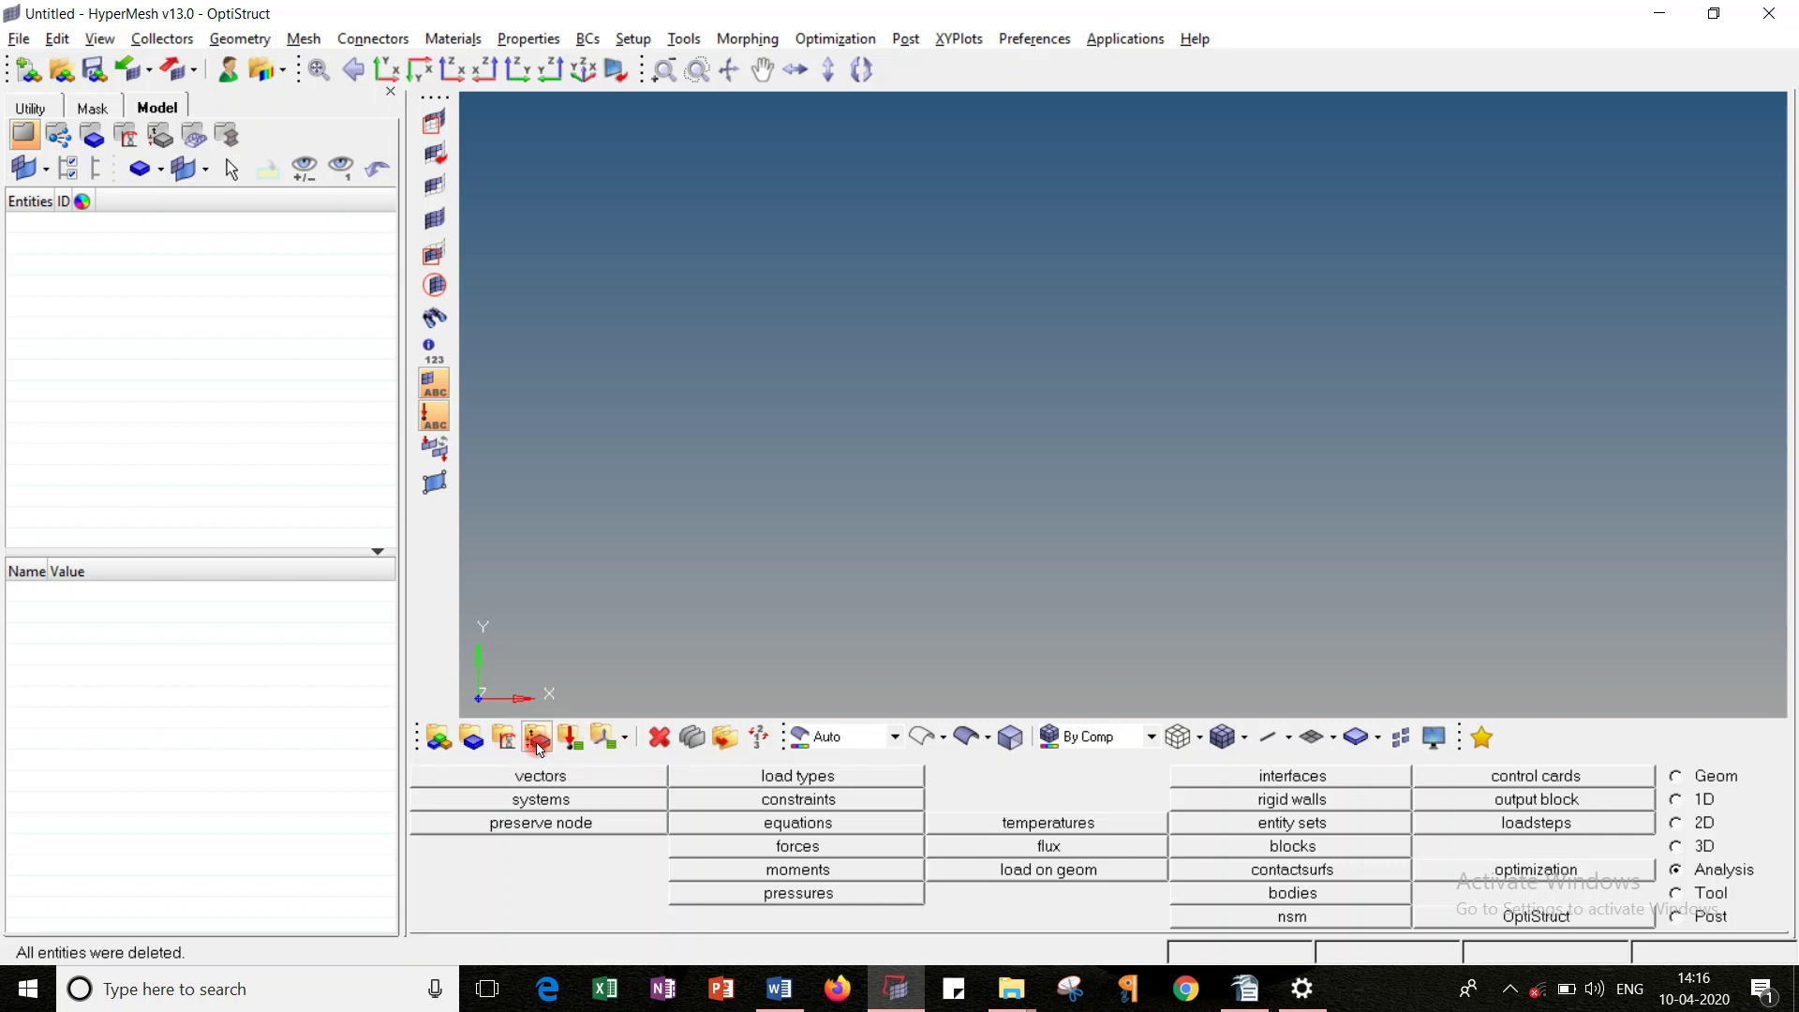
Step: Start a standard OptiStruct Bar beam section in HyperBeam from the 1D tools
{"action": "left_click", "coordinate": [1700, 777]}
{"action": "left_click", "coordinate": [1676, 798]}
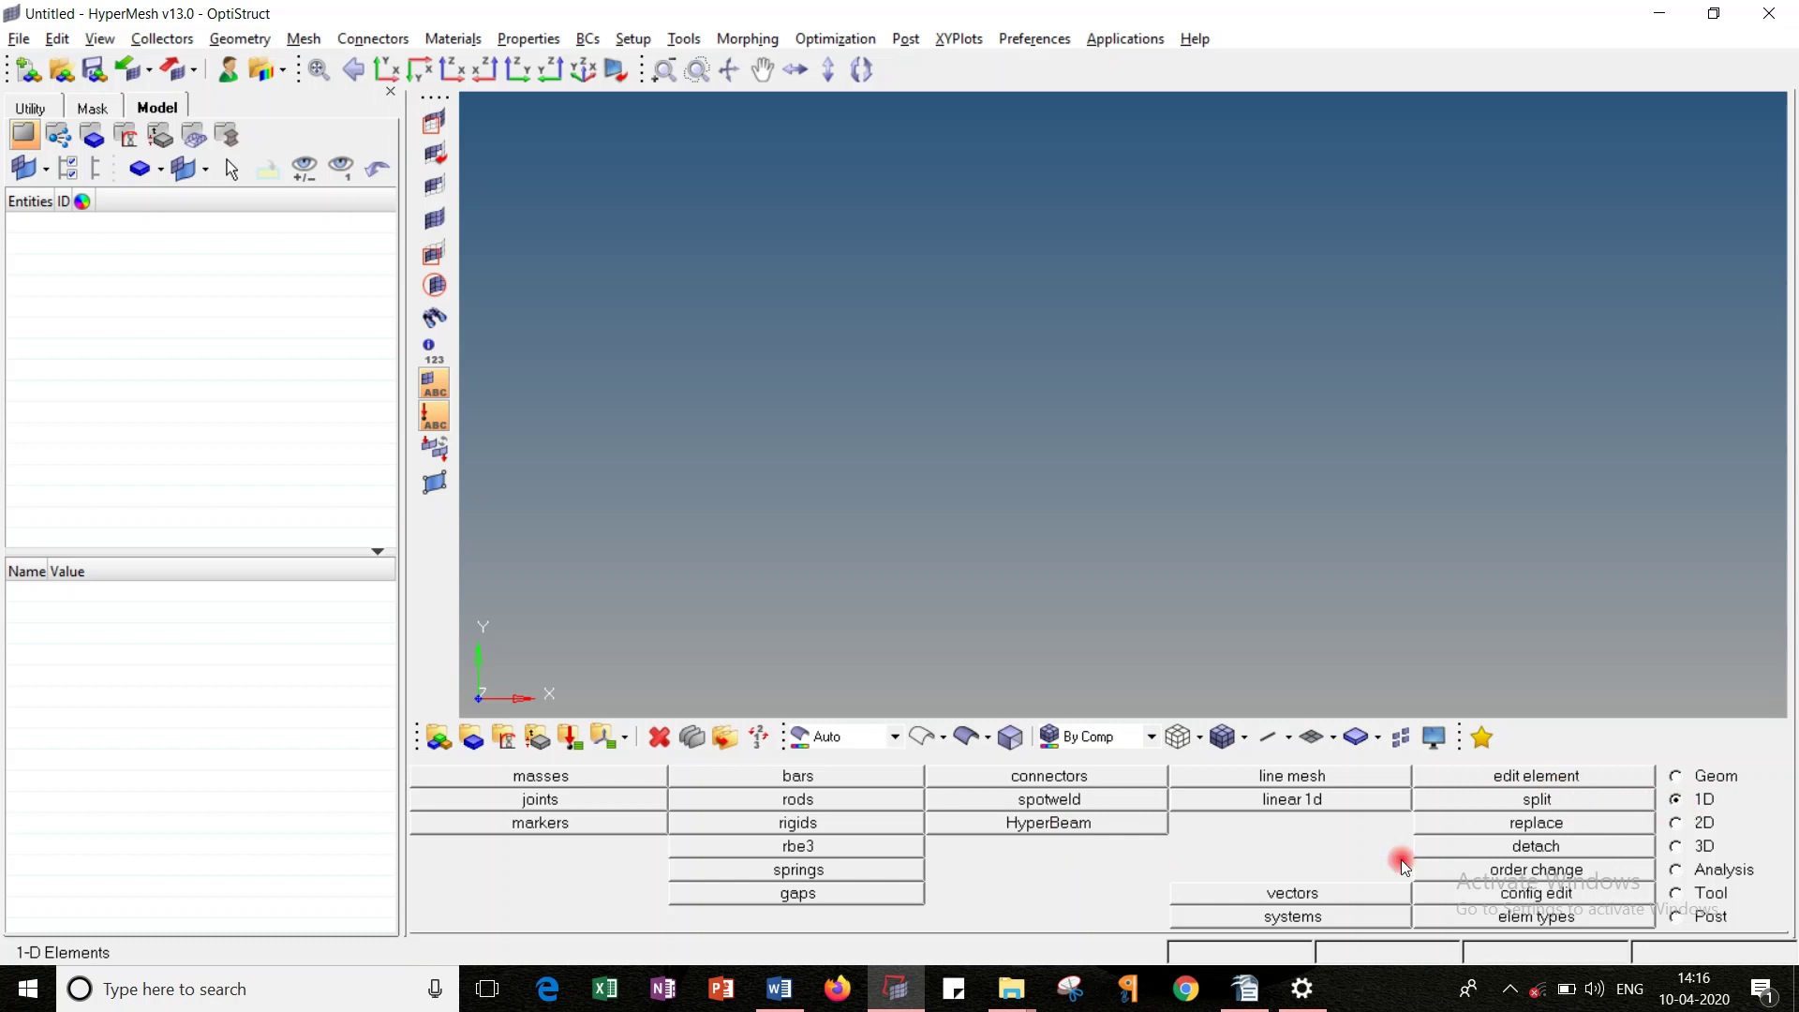
{"action": "left_click", "coordinate": [1087, 824]}
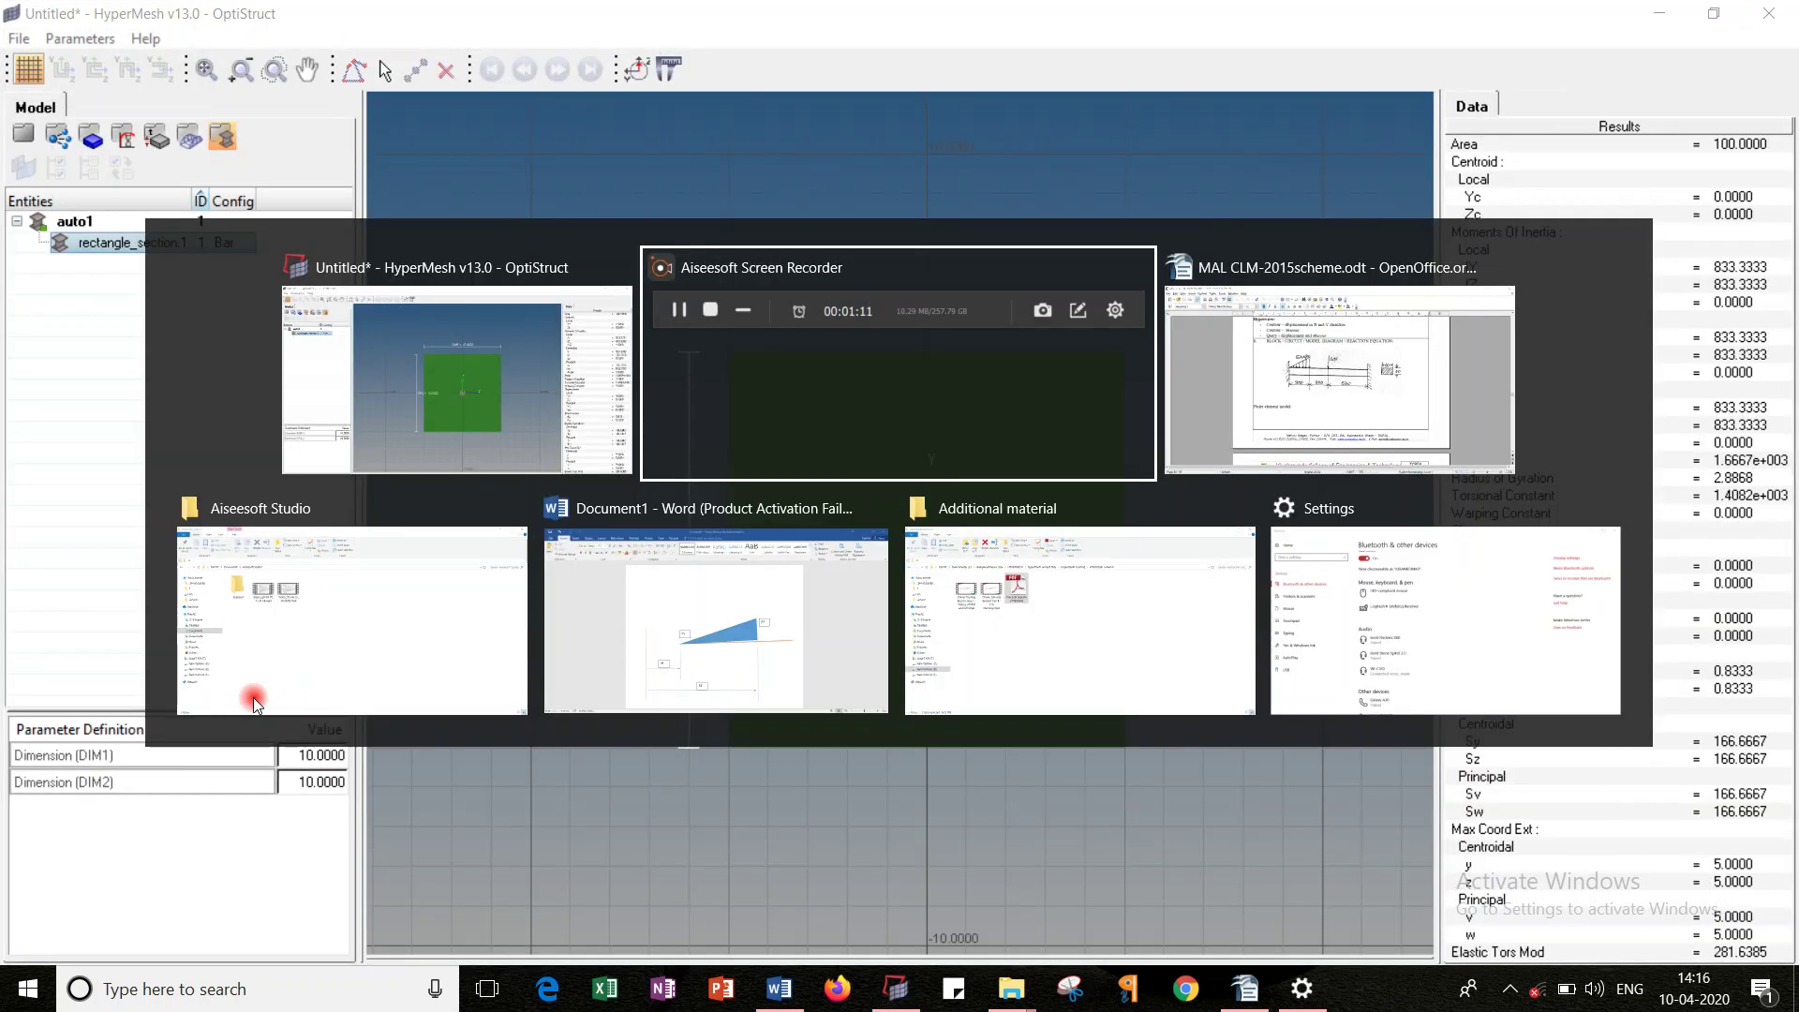
{"action": "key", "text": "alt+Tab"}
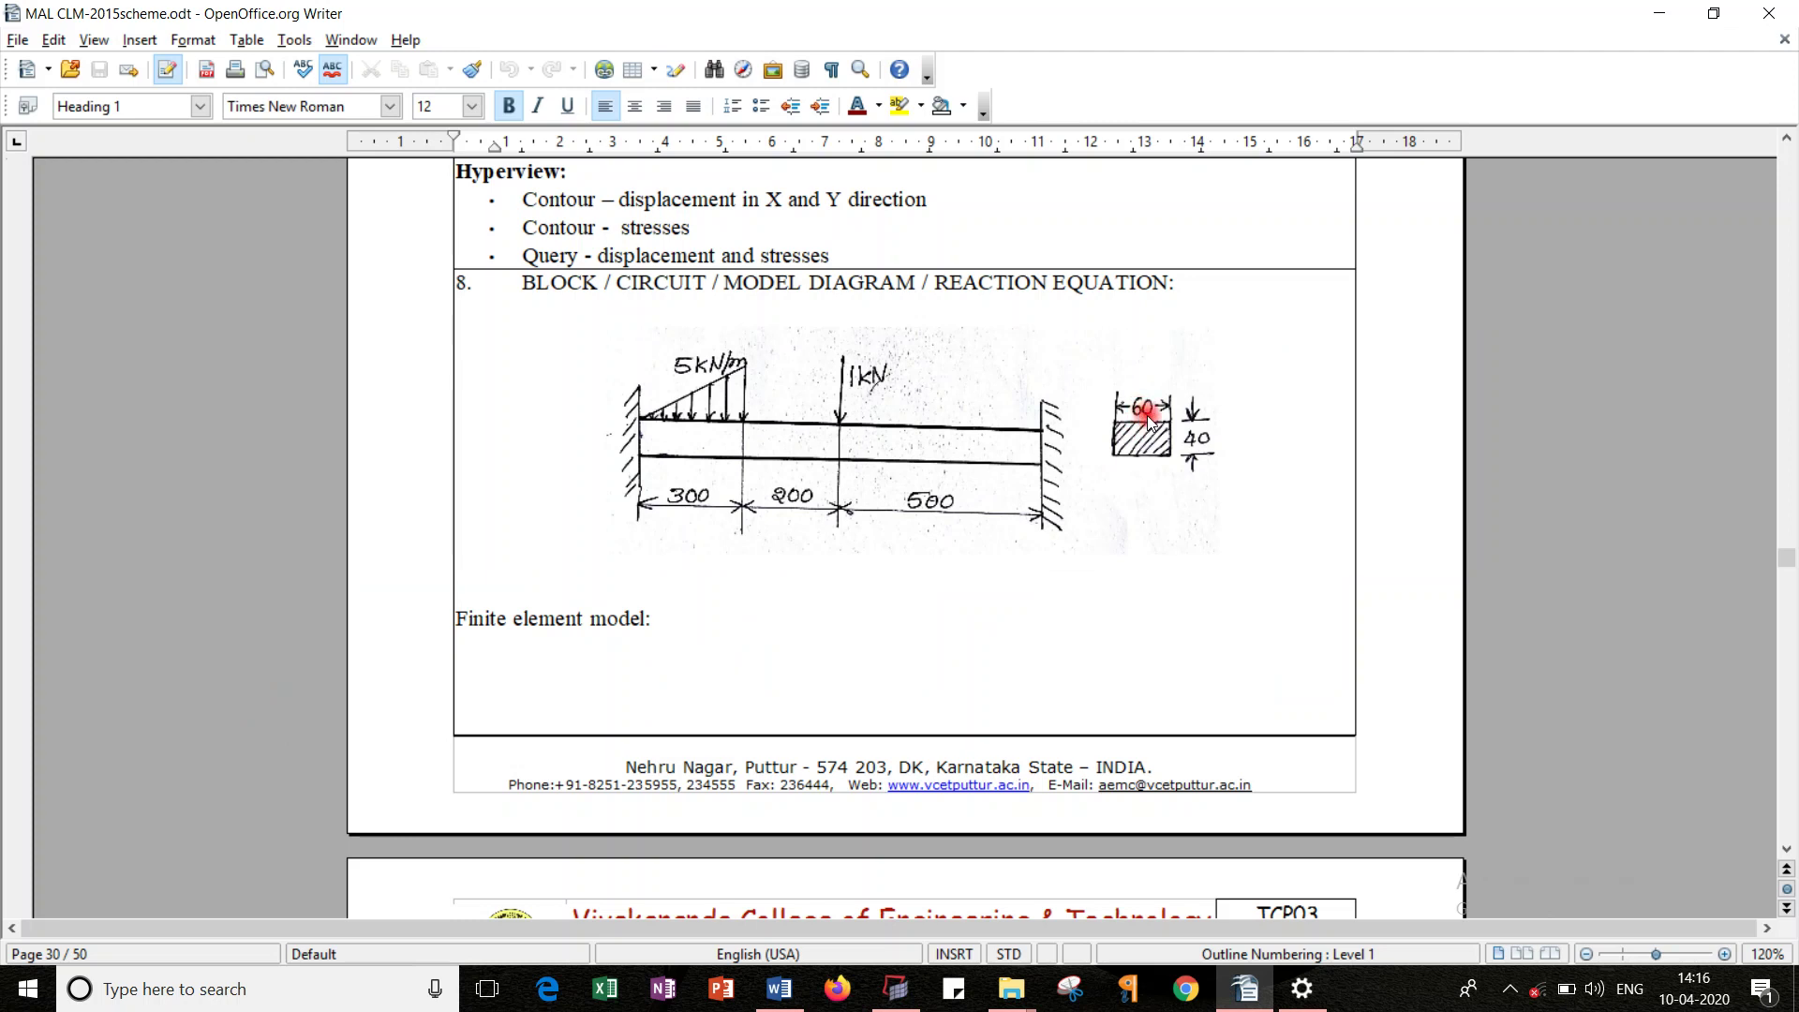
{"action": "key", "text": "alt+Tab"}
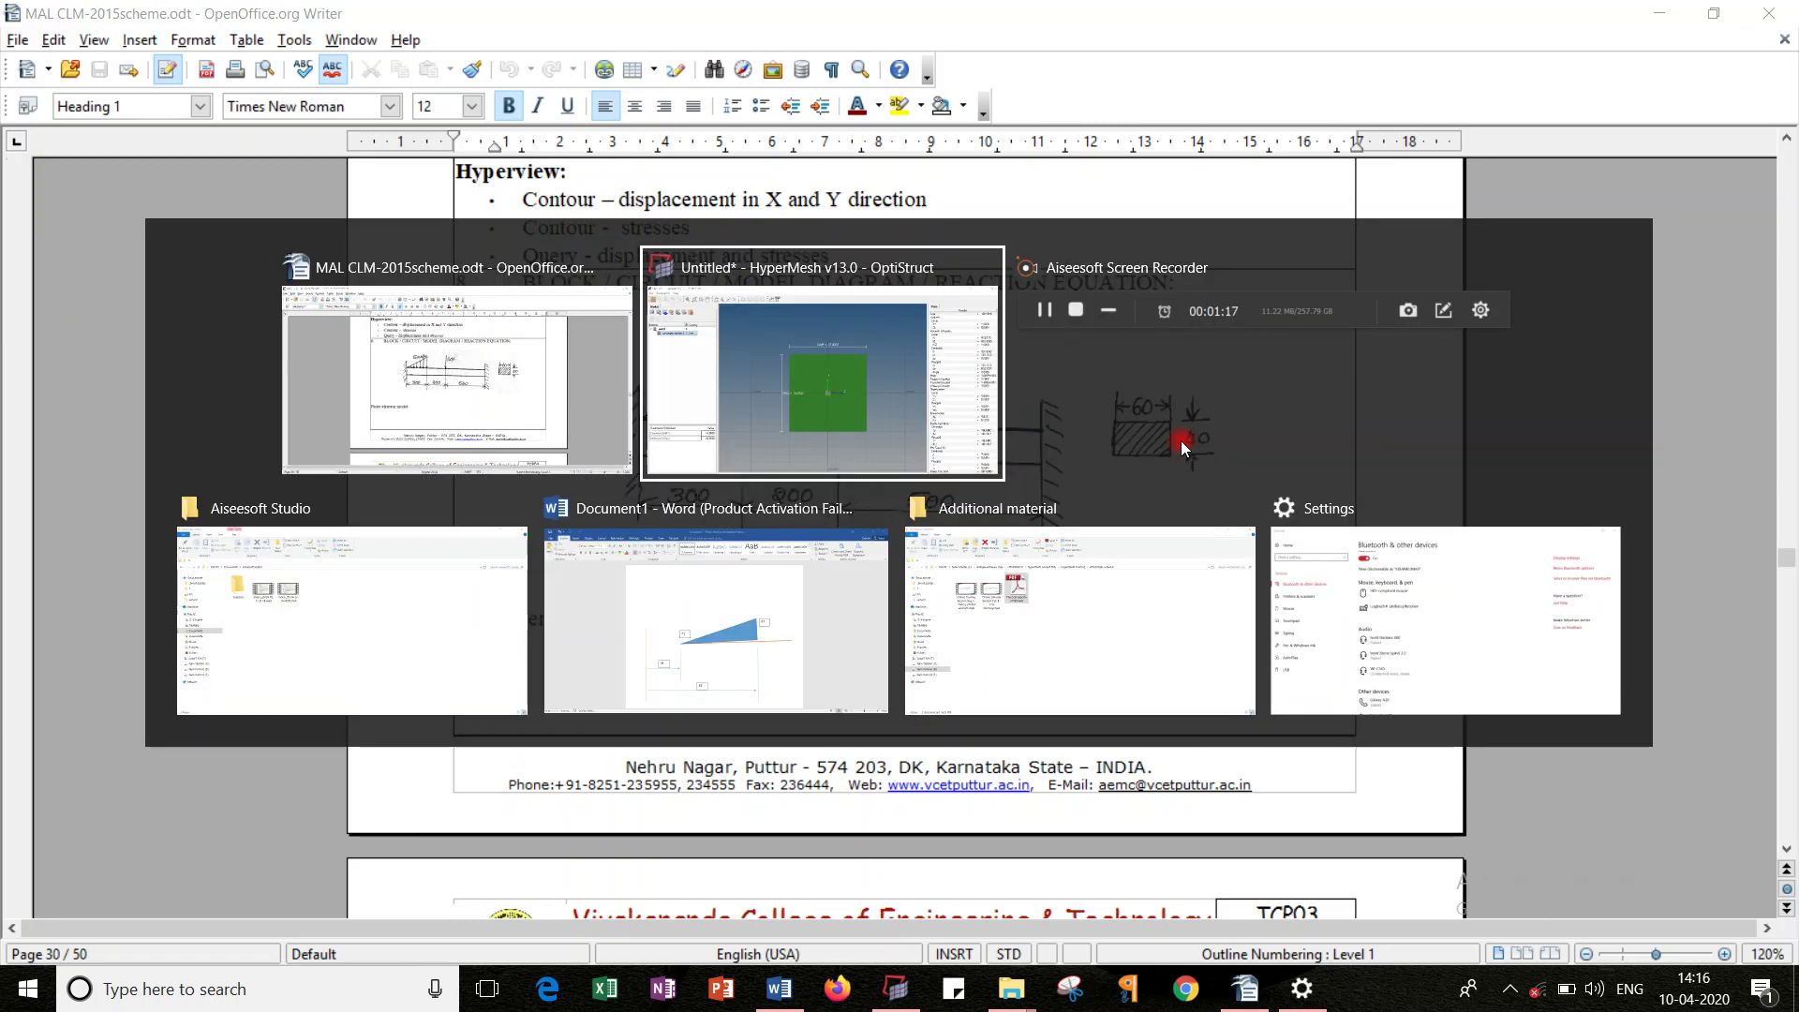
Step: Set the bar section's DIM1 to 60 and DIM2 to 40, then return to HyperMesh
{"action": "left_click", "coordinate": [300, 755]}
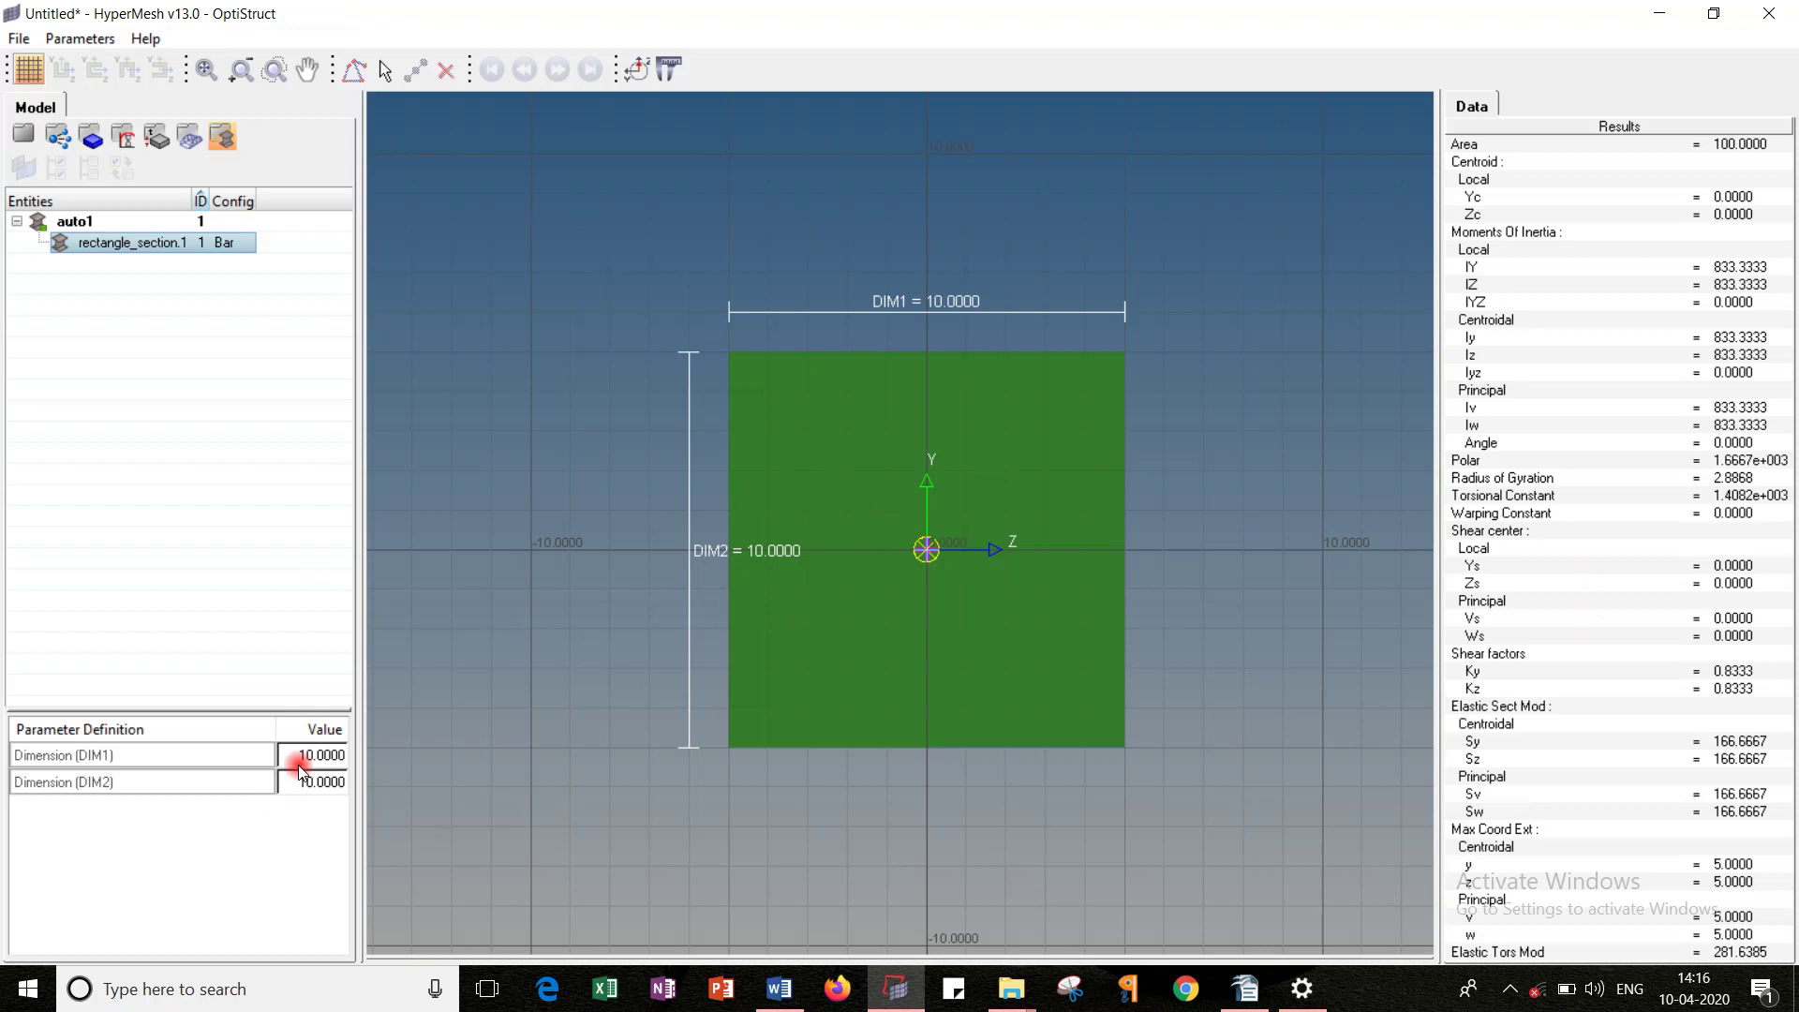
{"action": "type", "text": "60"}
{"action": "key", "text": "Tab"}
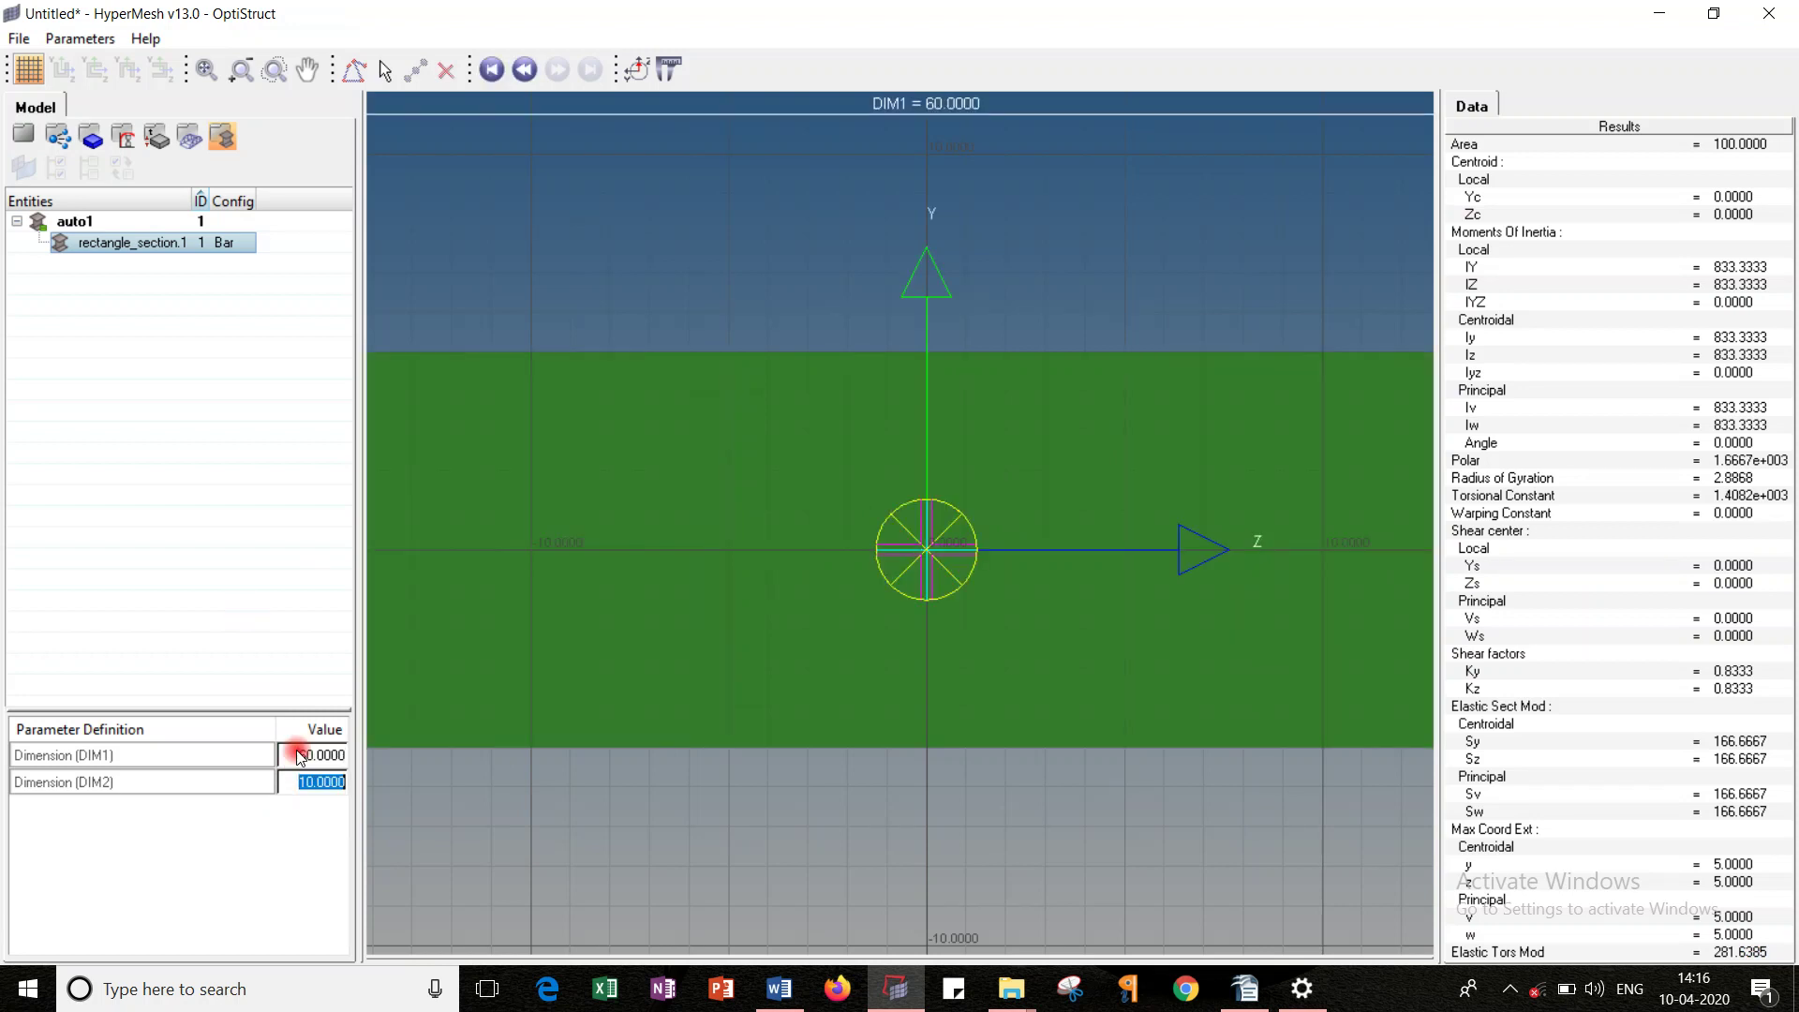
{"action": "type", "text": "40"}
{"action": "key", "text": "Return"}
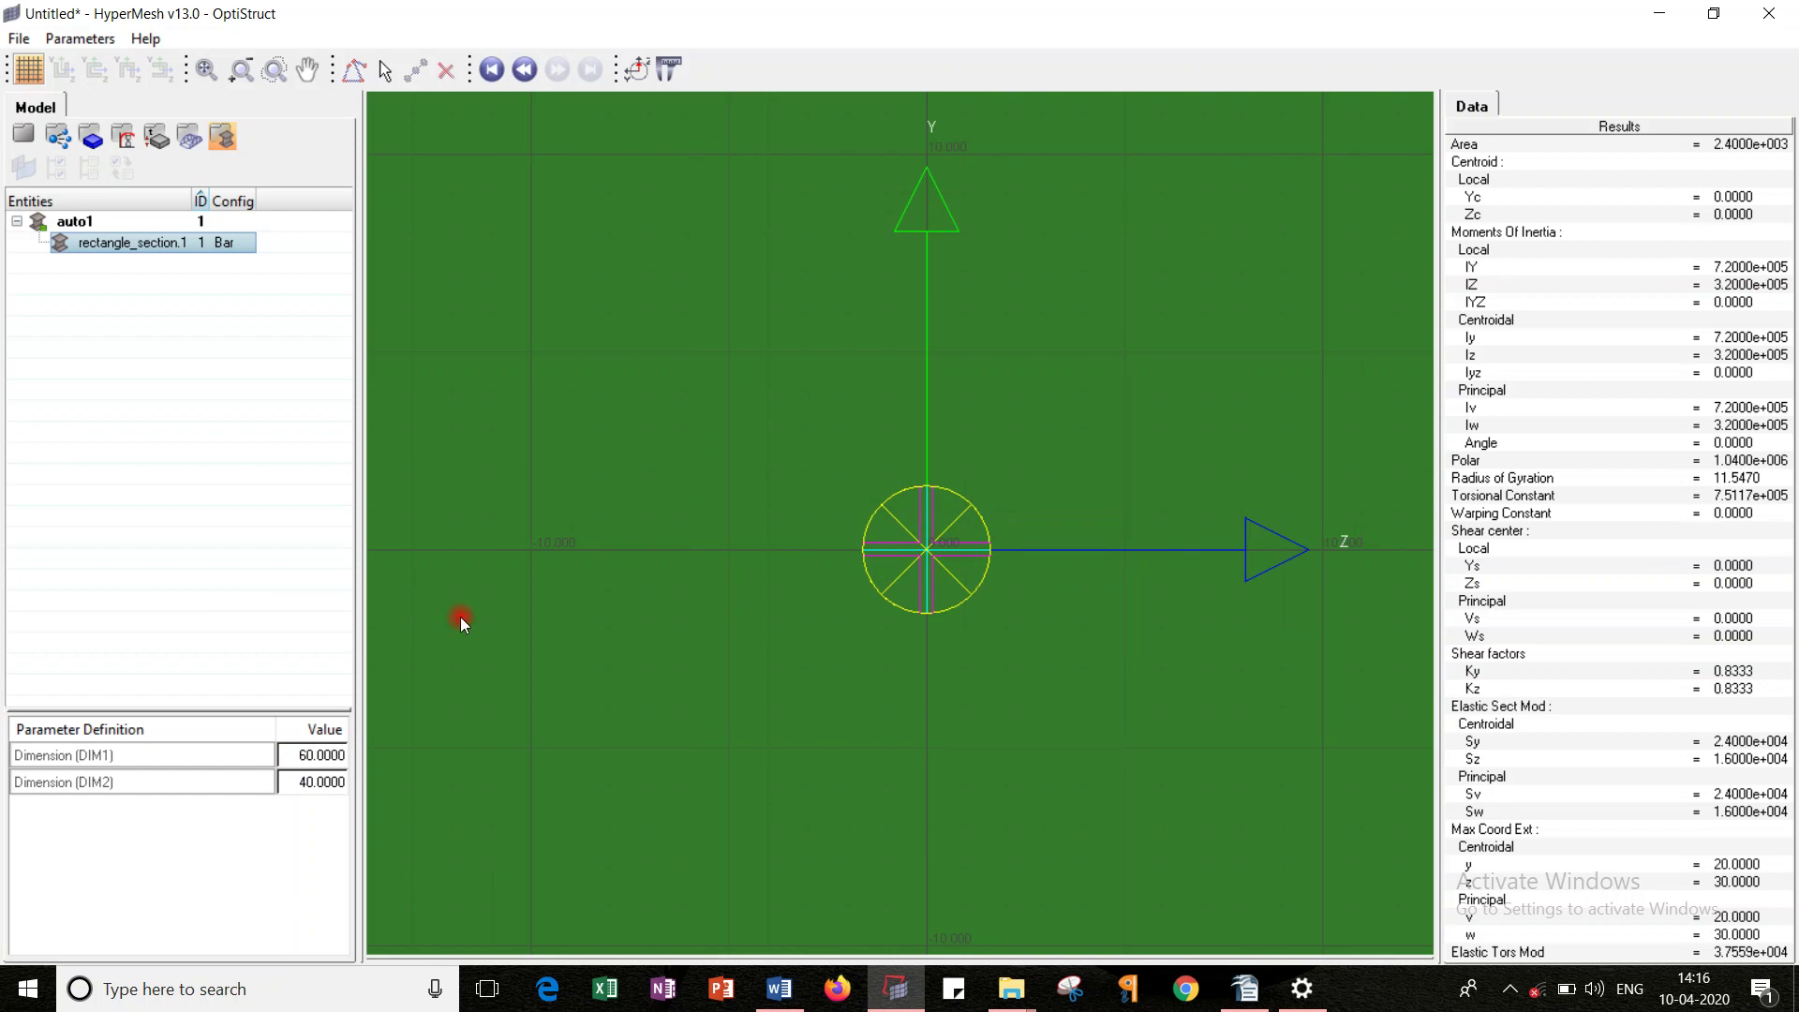
{"action": "key", "text": "f"}
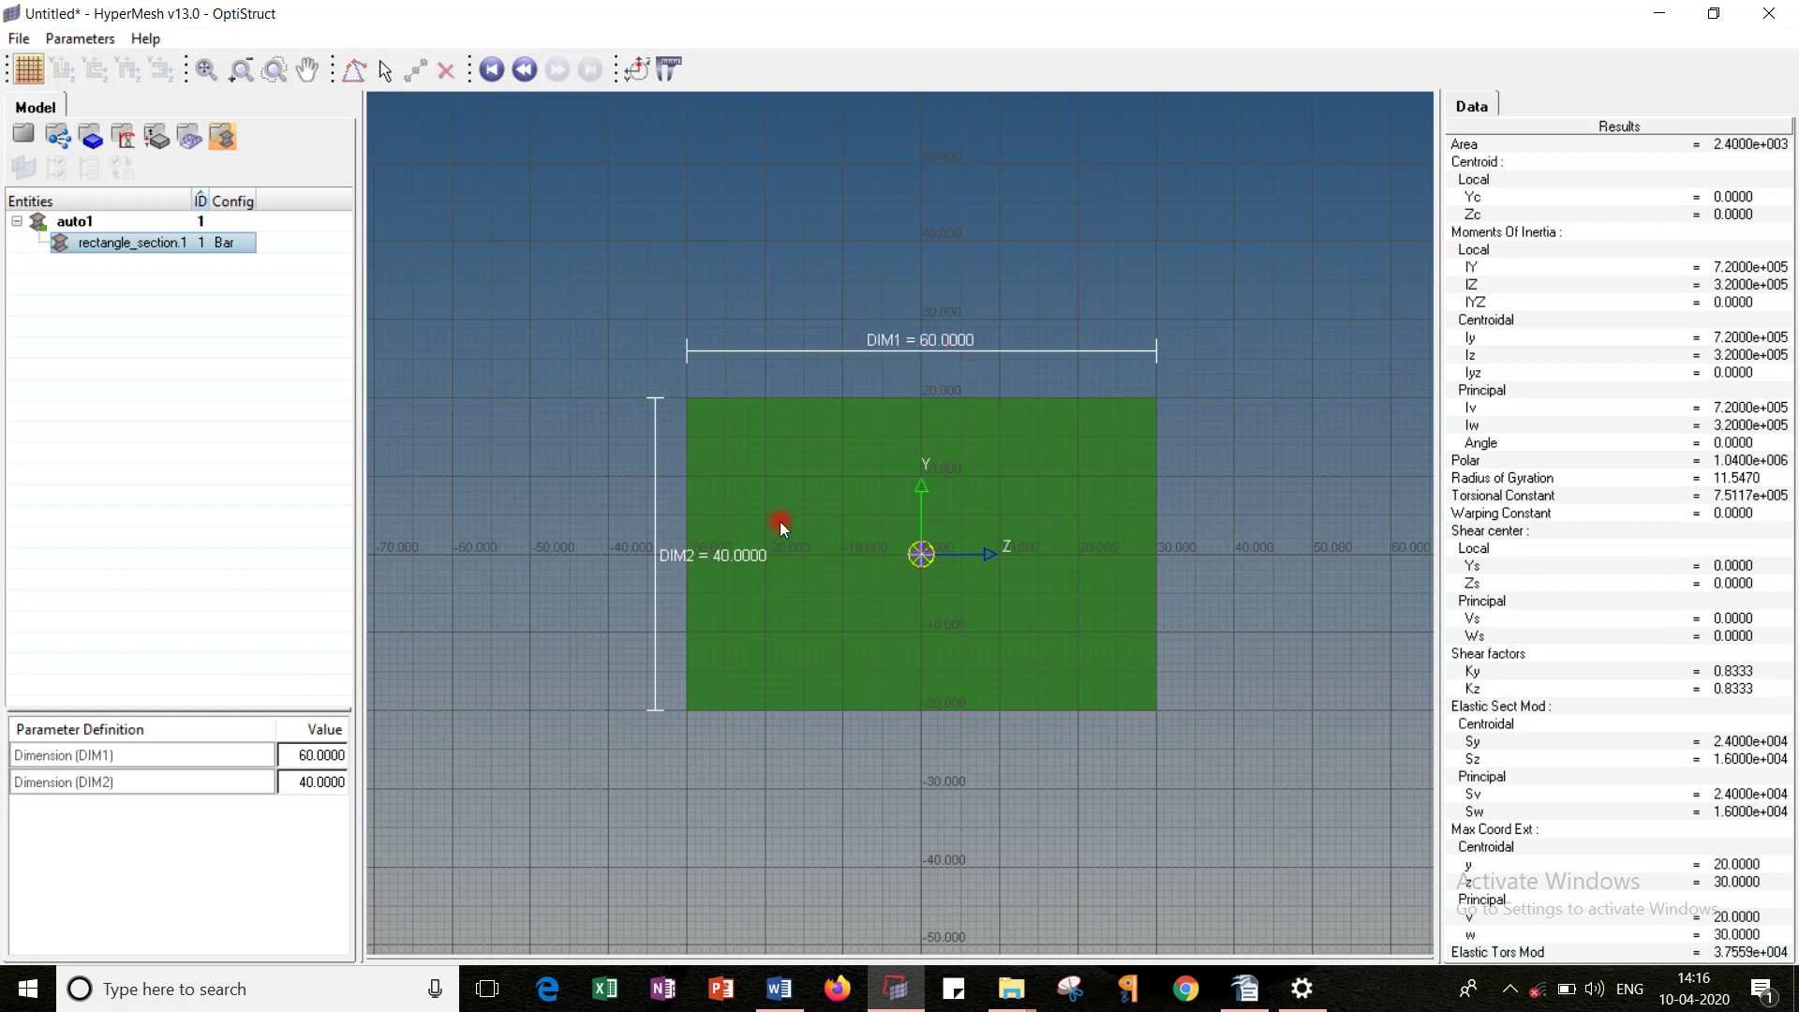
{"action": "left_click", "coordinate": [21, 137]}
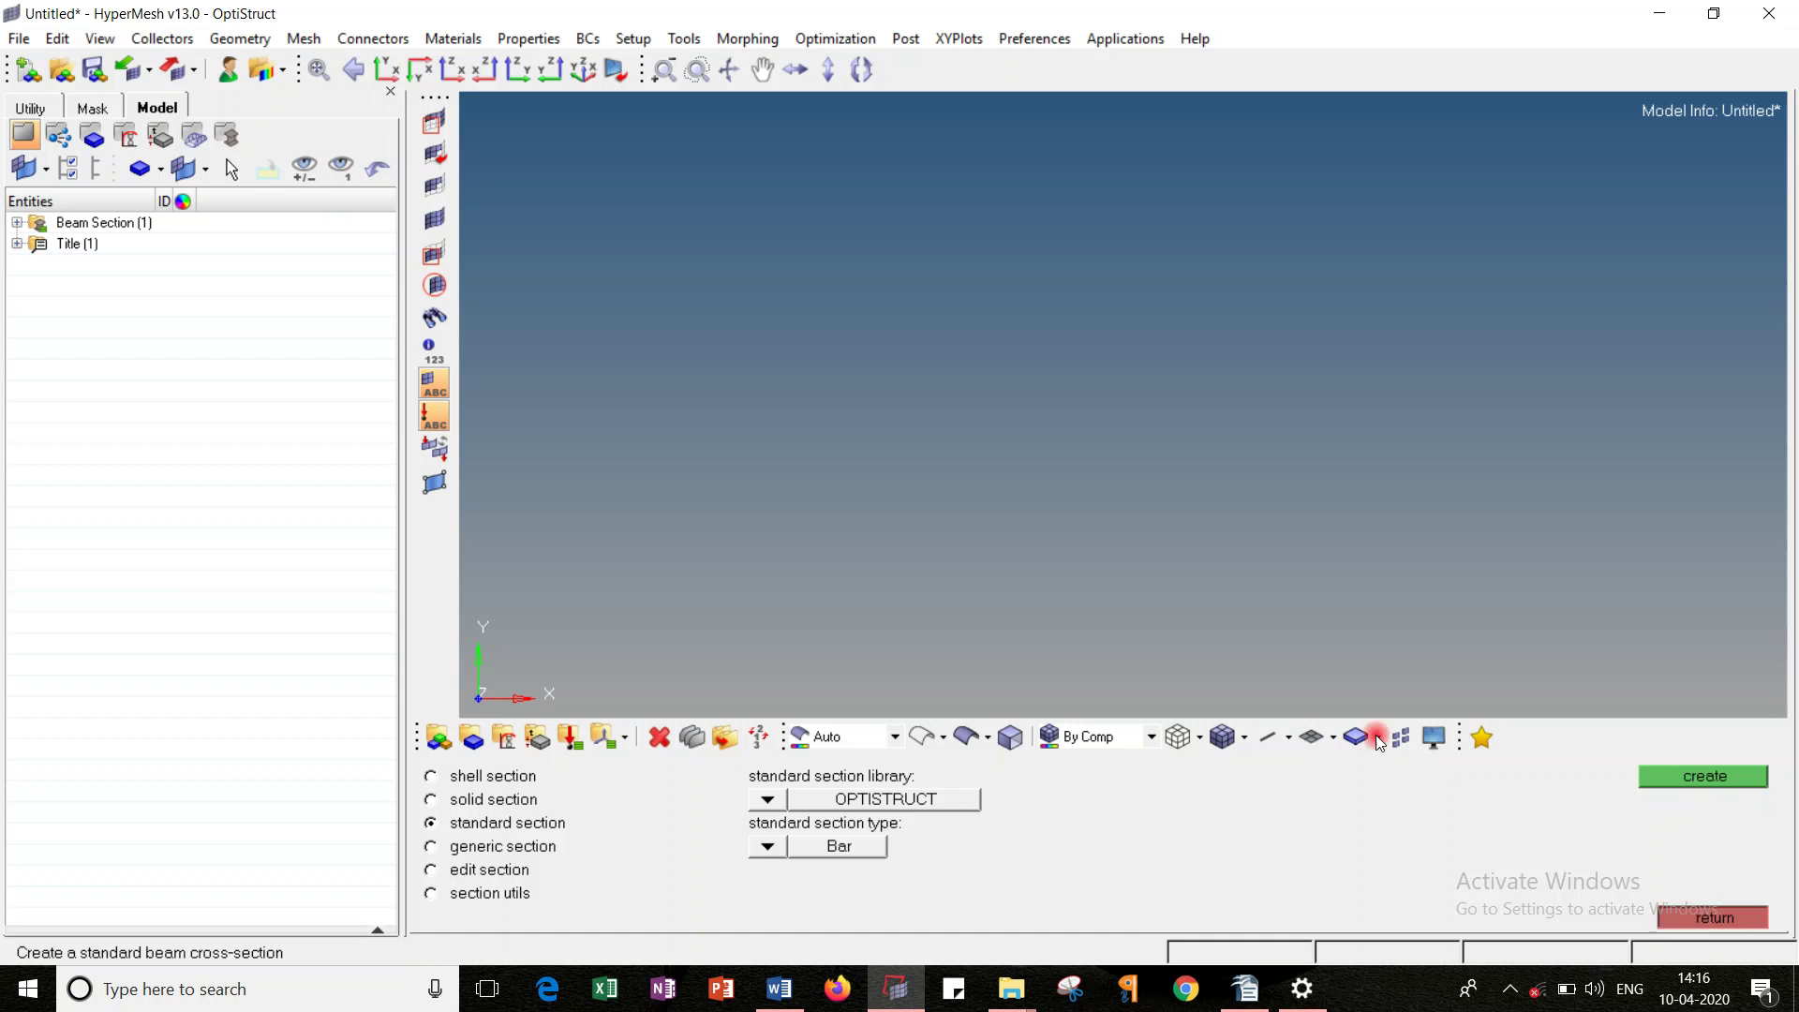
Step: Create an isotropic MAT1 material named steel
{"action": "left_click", "coordinate": [1722, 923]}
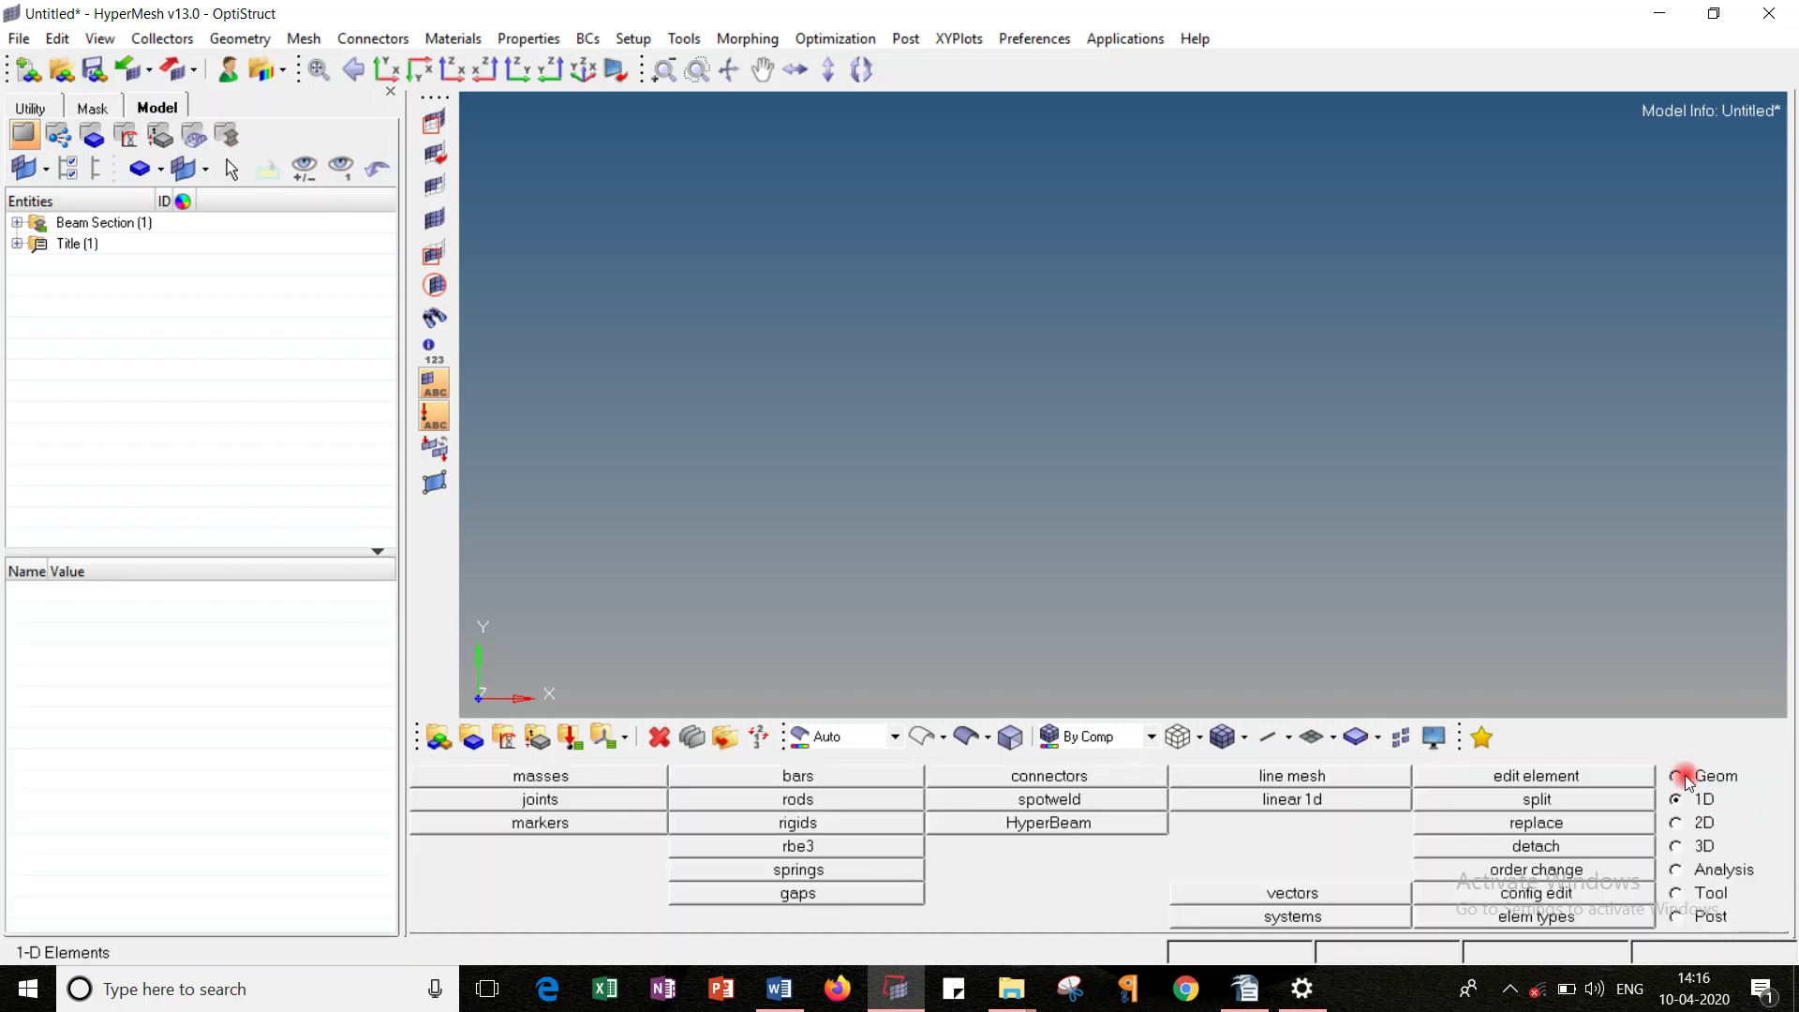
{"action": "left_click", "coordinate": [1677, 776]}
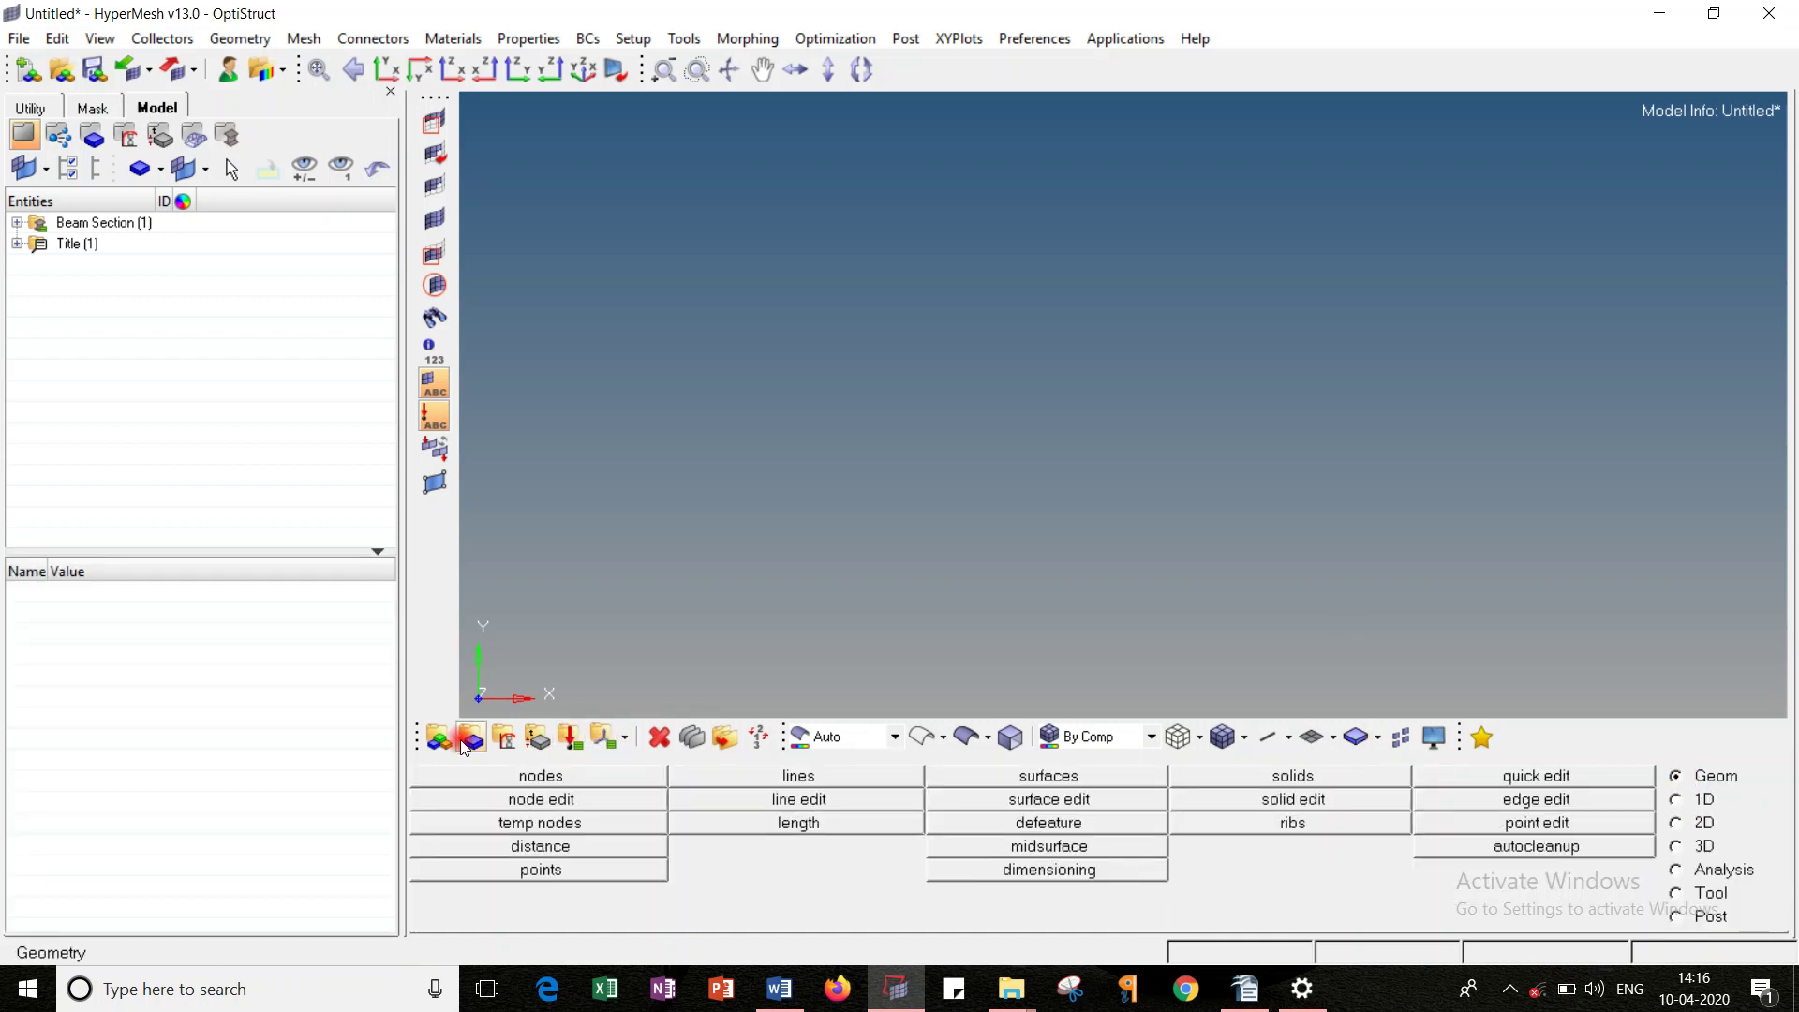
{"action": "key", "text": "alt+Tab"}
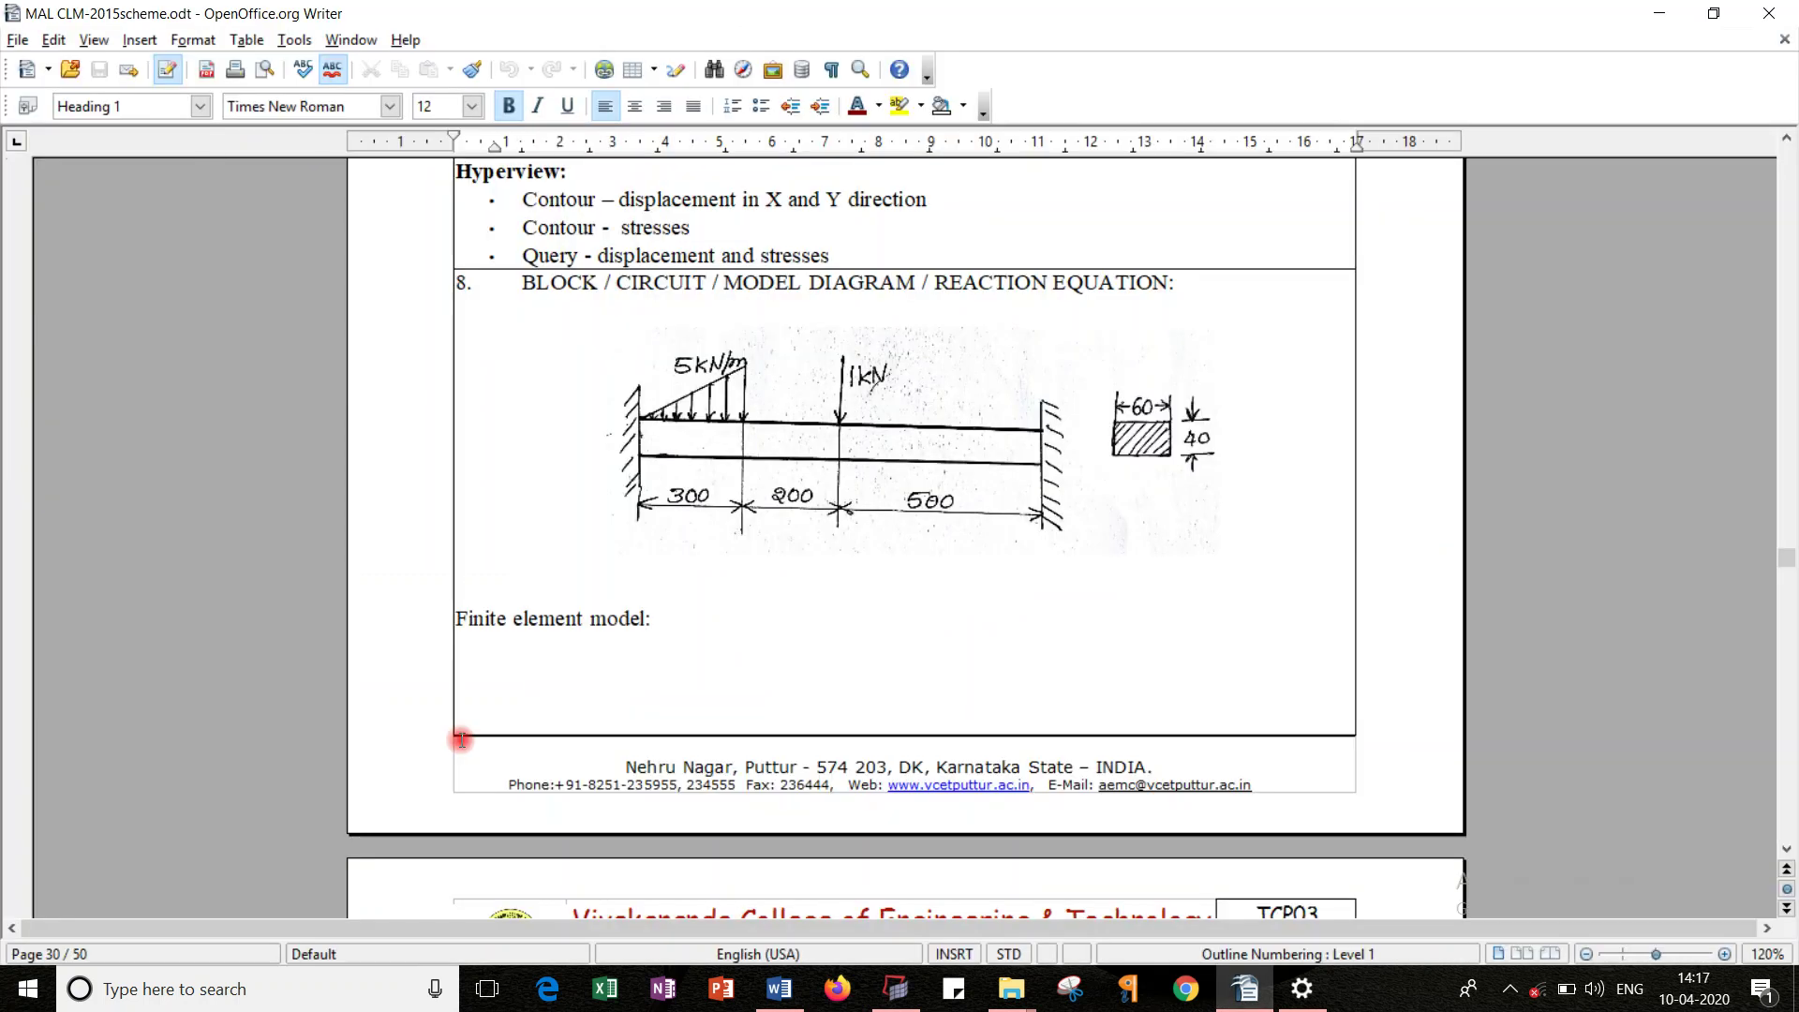
{"action": "key", "text": "alt+Tab"}
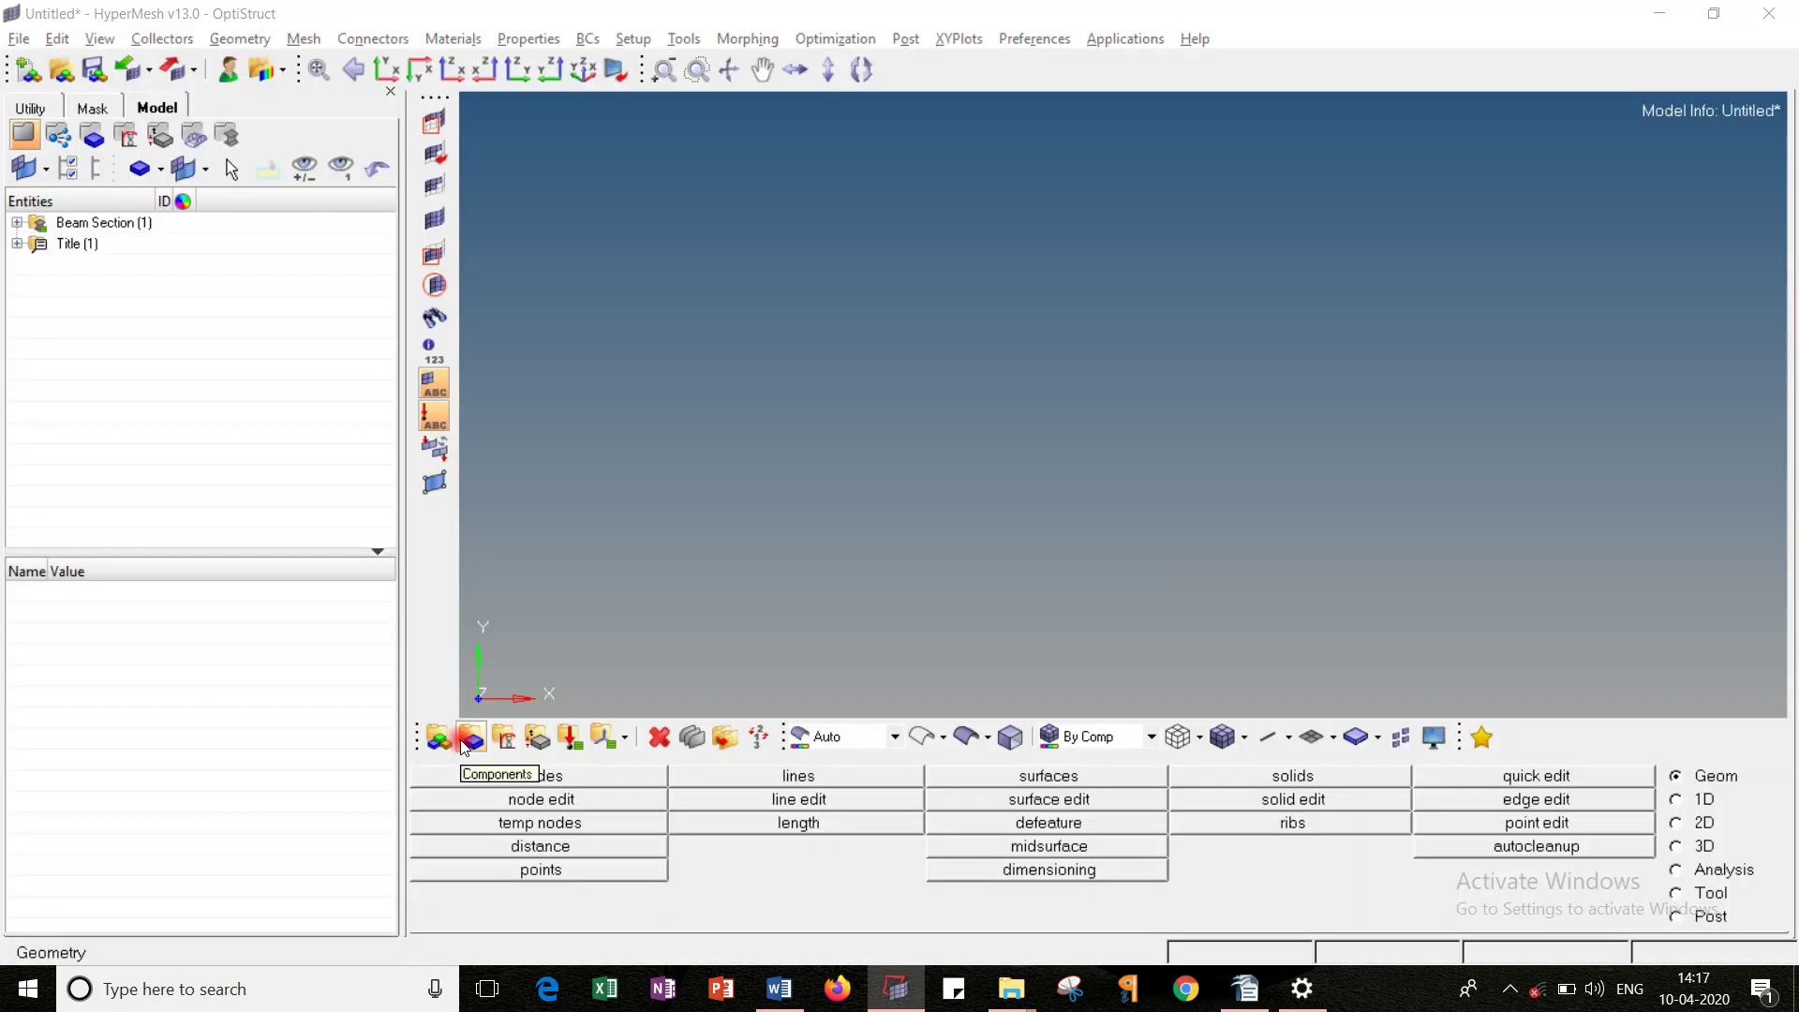
{"action": "key", "text": "alt+Tab"}
{"action": "key", "text": "alt+Tab"}
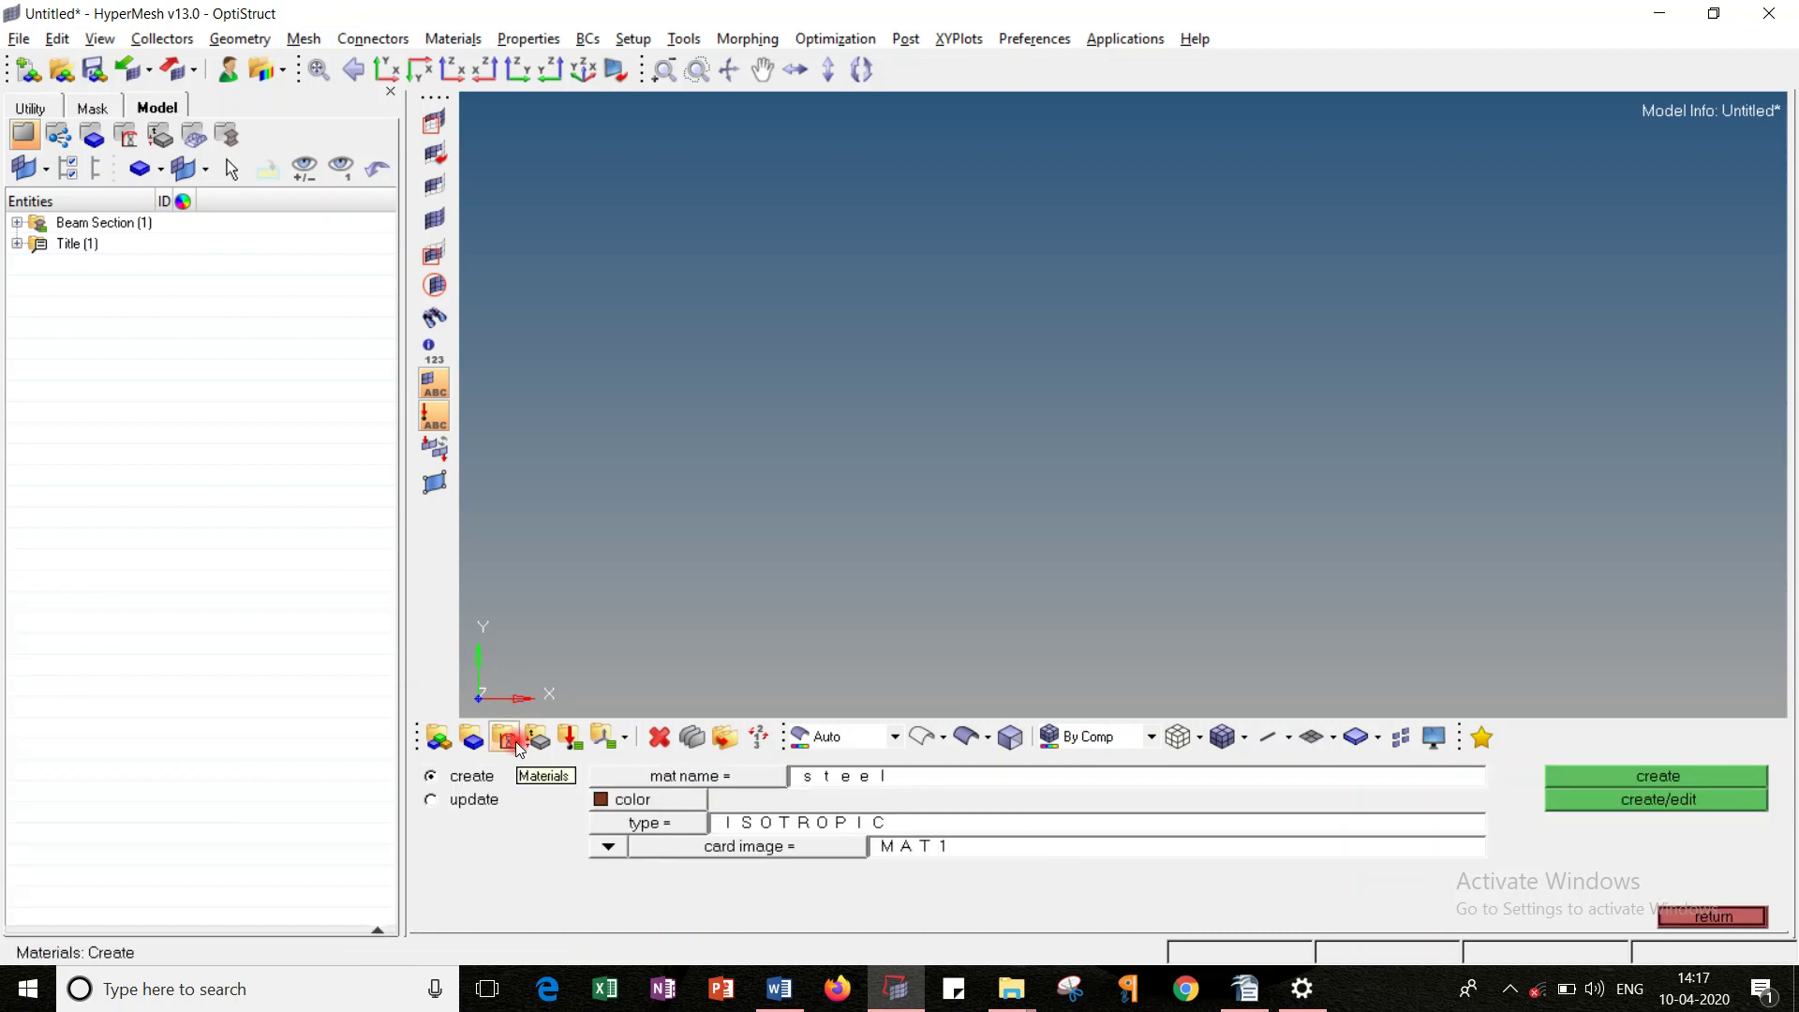
{"action": "left_click", "coordinate": [834, 780]}
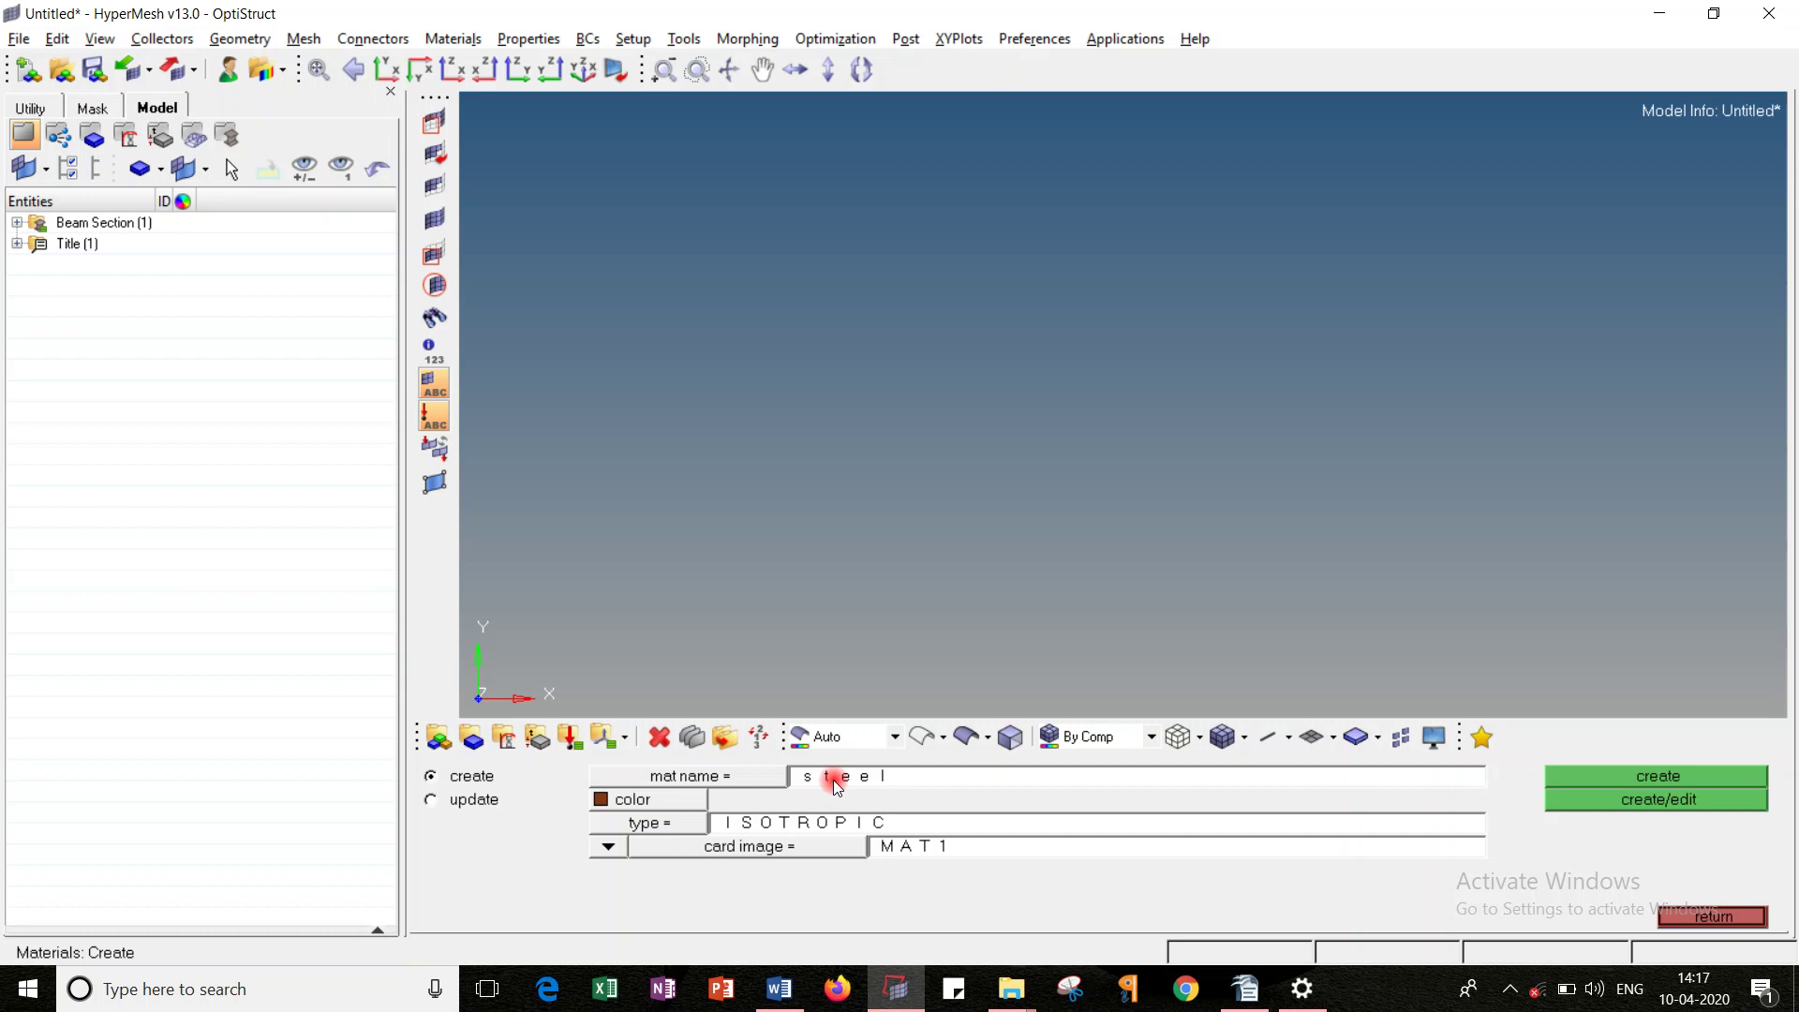
{"action": "left_click", "coordinate": [738, 828]}
{"action": "left_click", "coordinate": [1628, 799]}
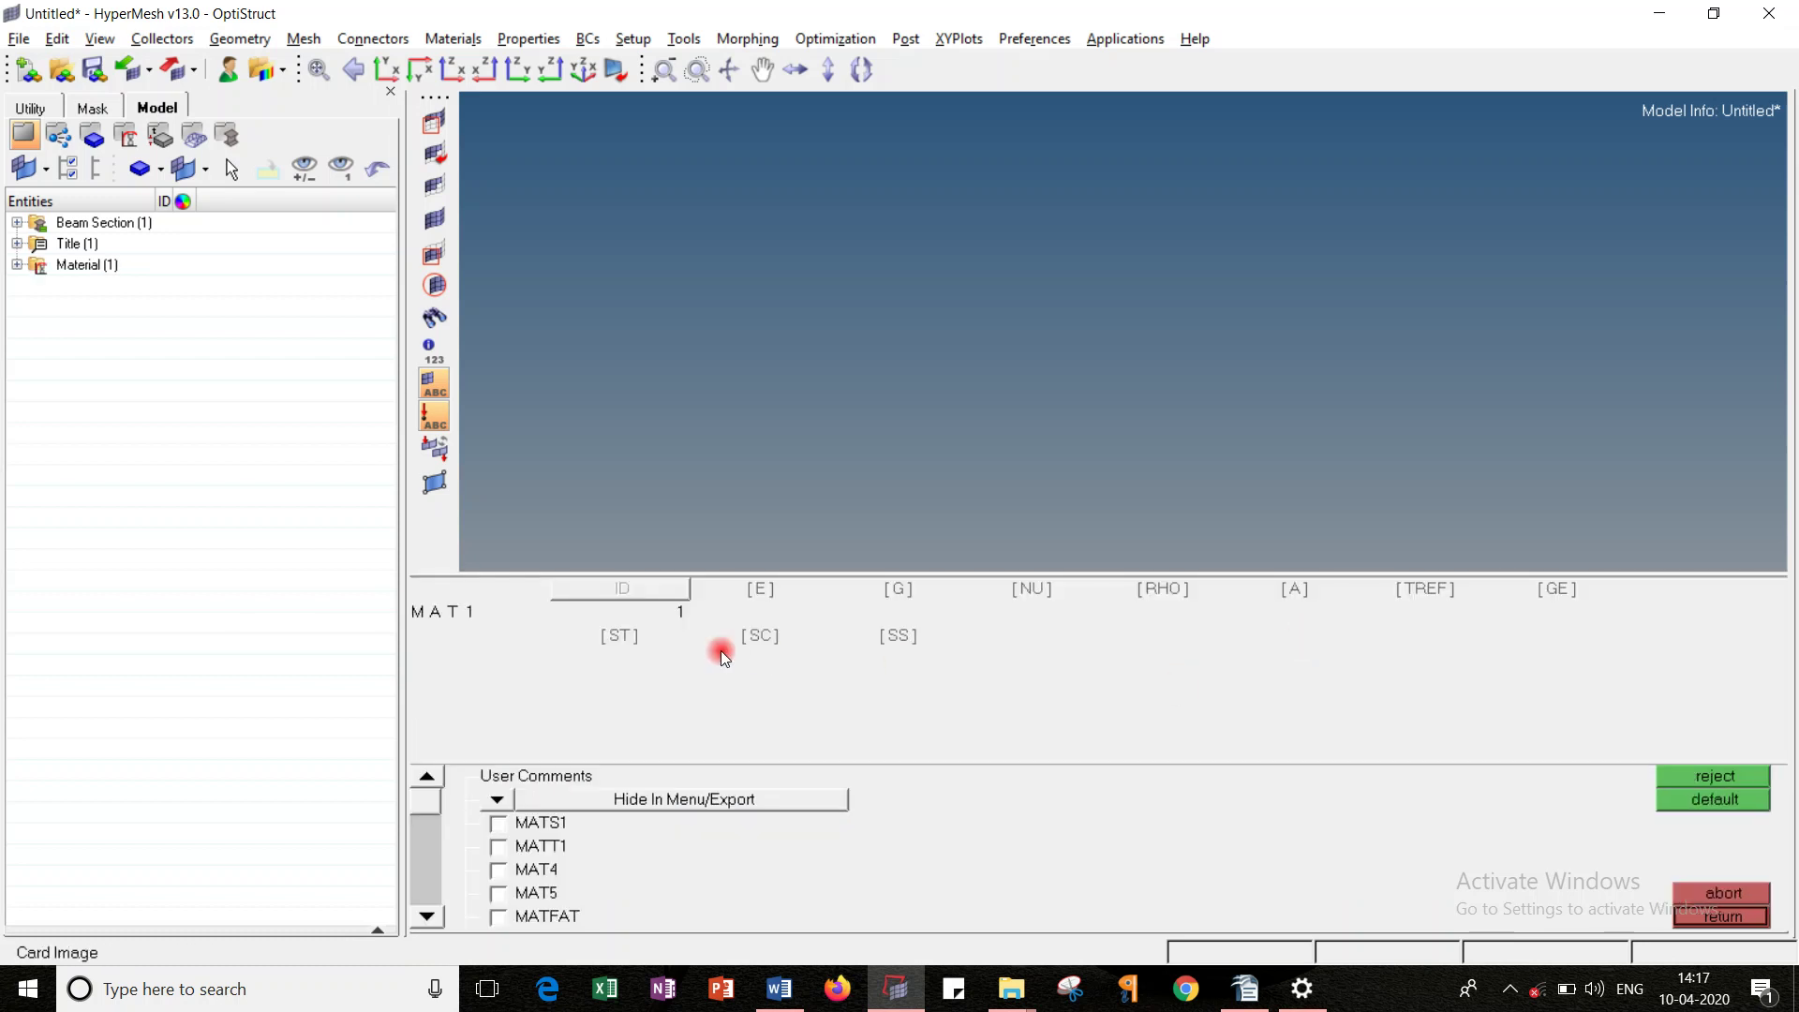
Step: Give the steel material a Young's modulus E of 2.1e+05
{"action": "left_click", "coordinate": [763, 613]}
{"action": "key", "text": "alt+Tab"}
{"action": "scroll", "coordinate": [609, 469], "scroll_direction": "up", "scroll_amount": 15}
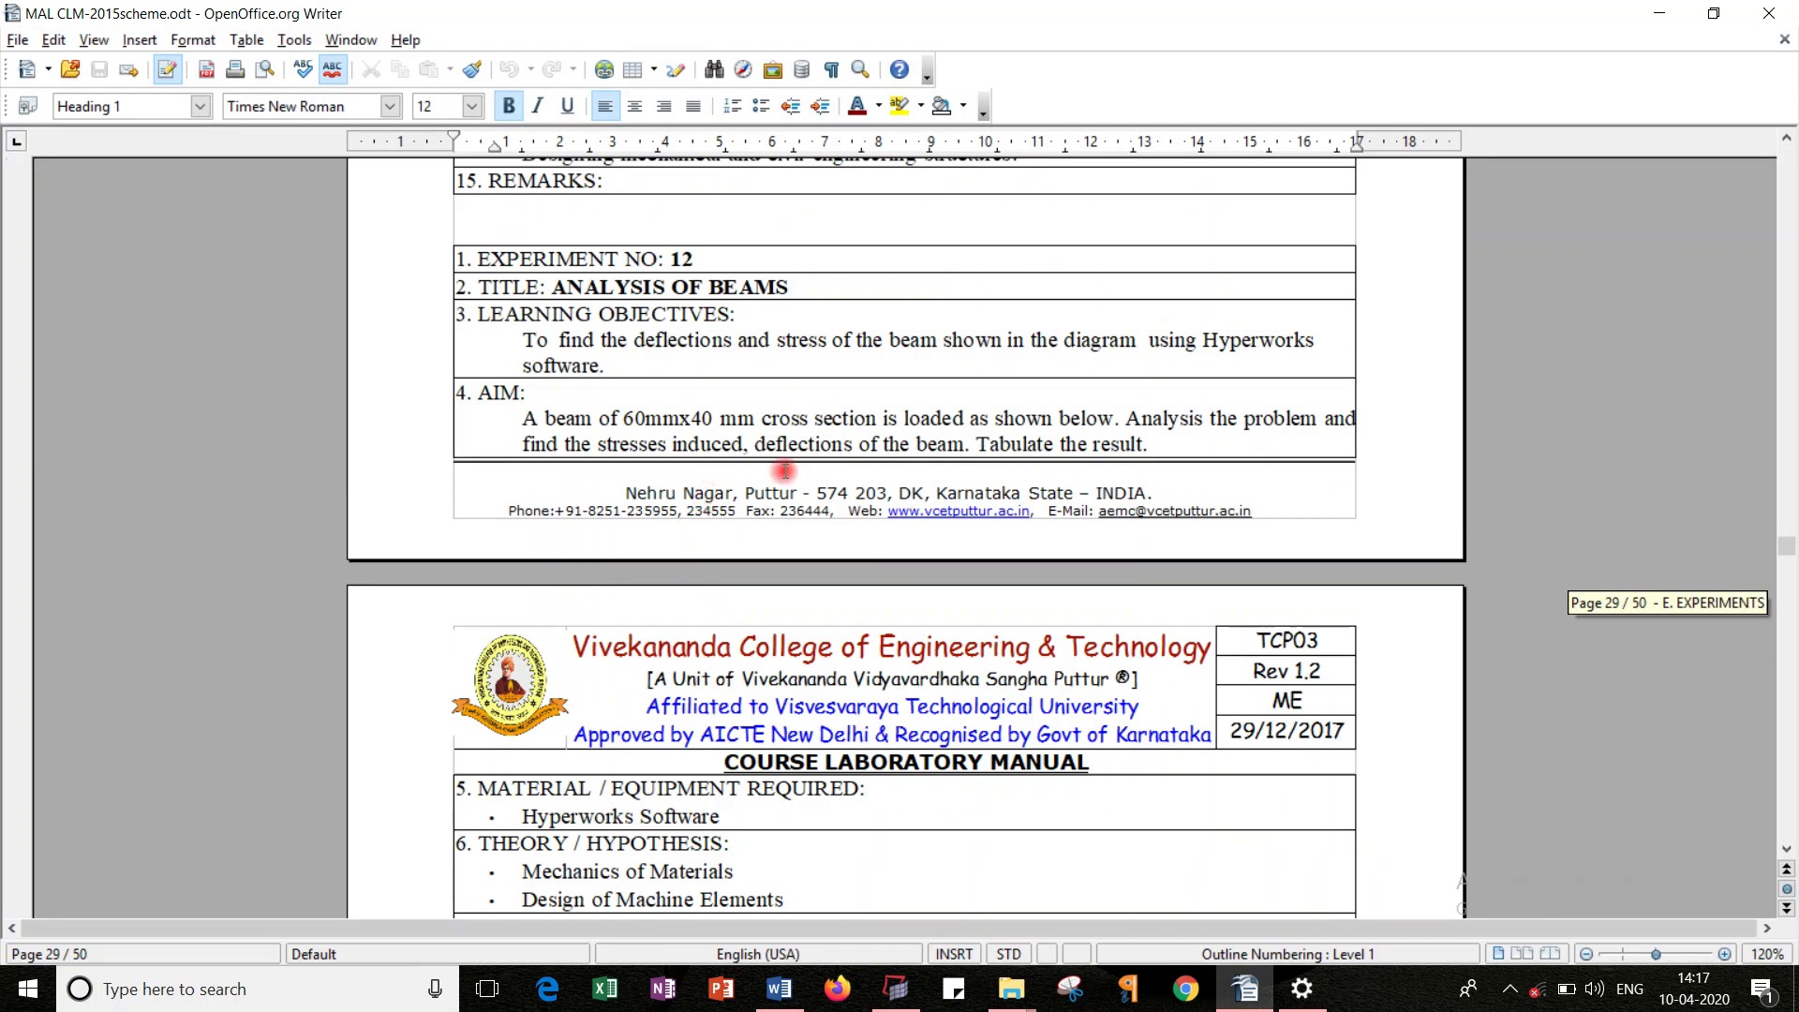
{"action": "key", "text": "alt+Tab"}
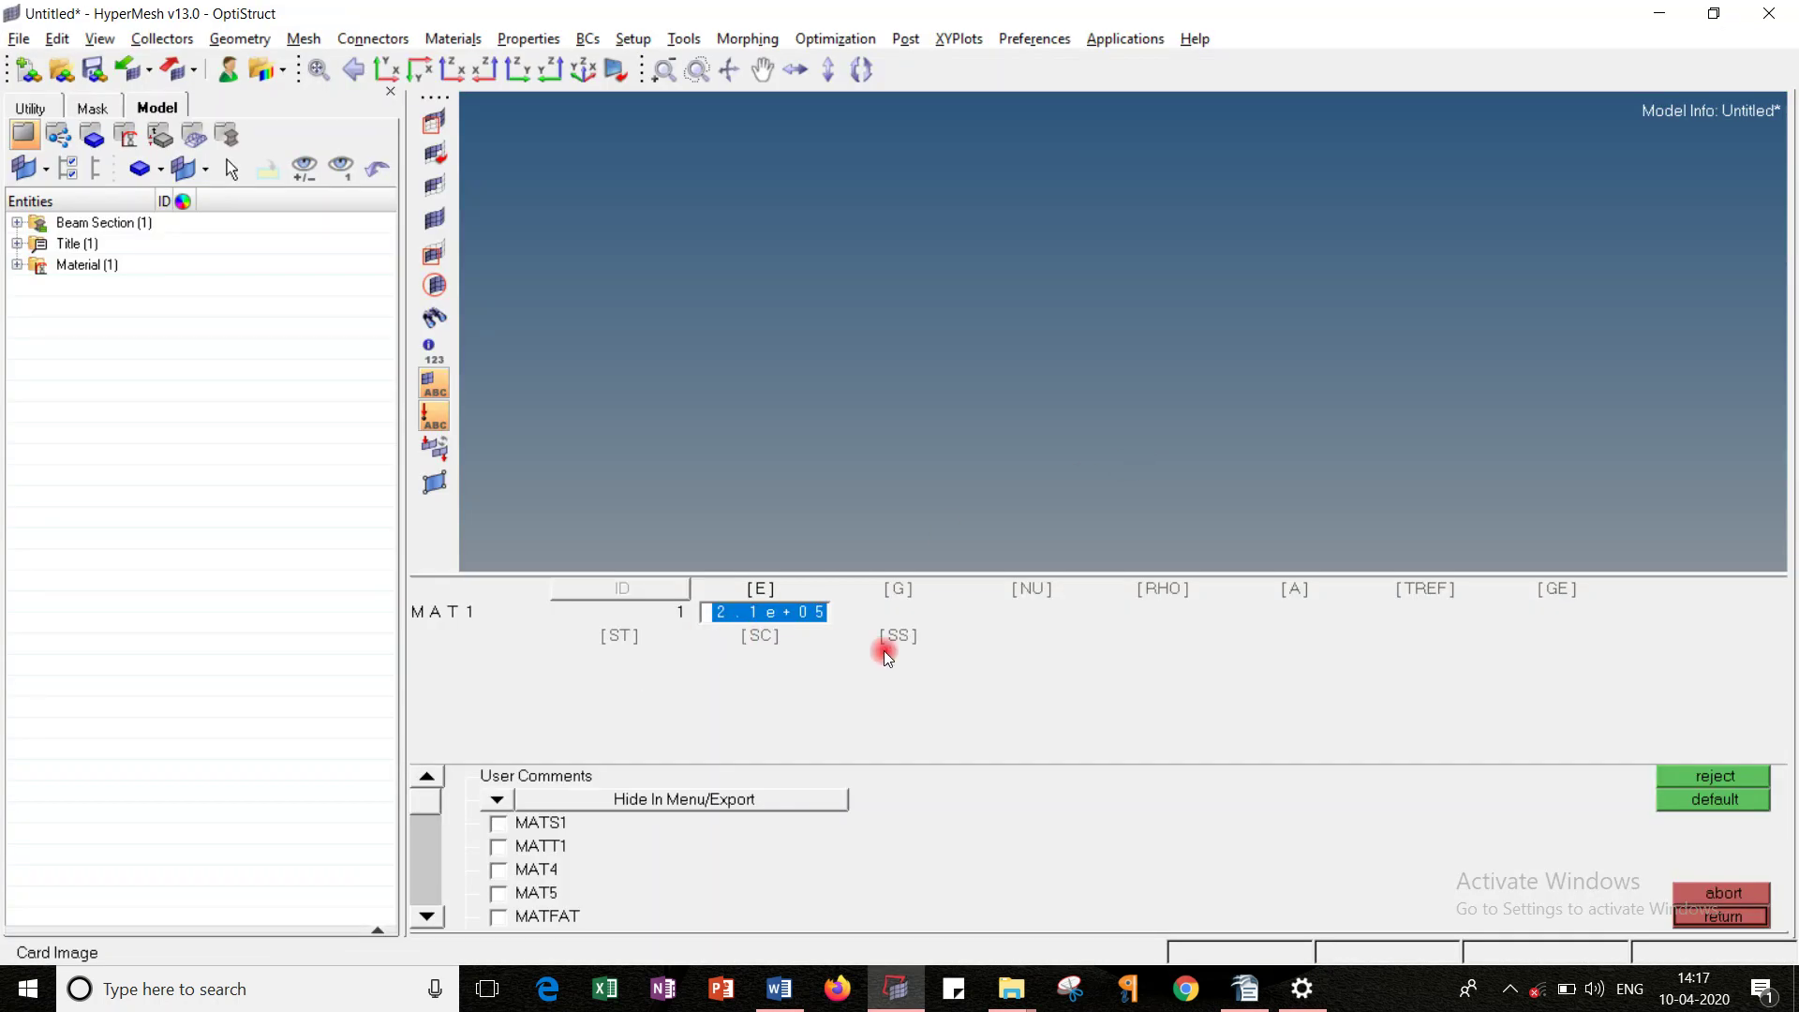
{"action": "left_click", "coordinate": [1038, 849]}
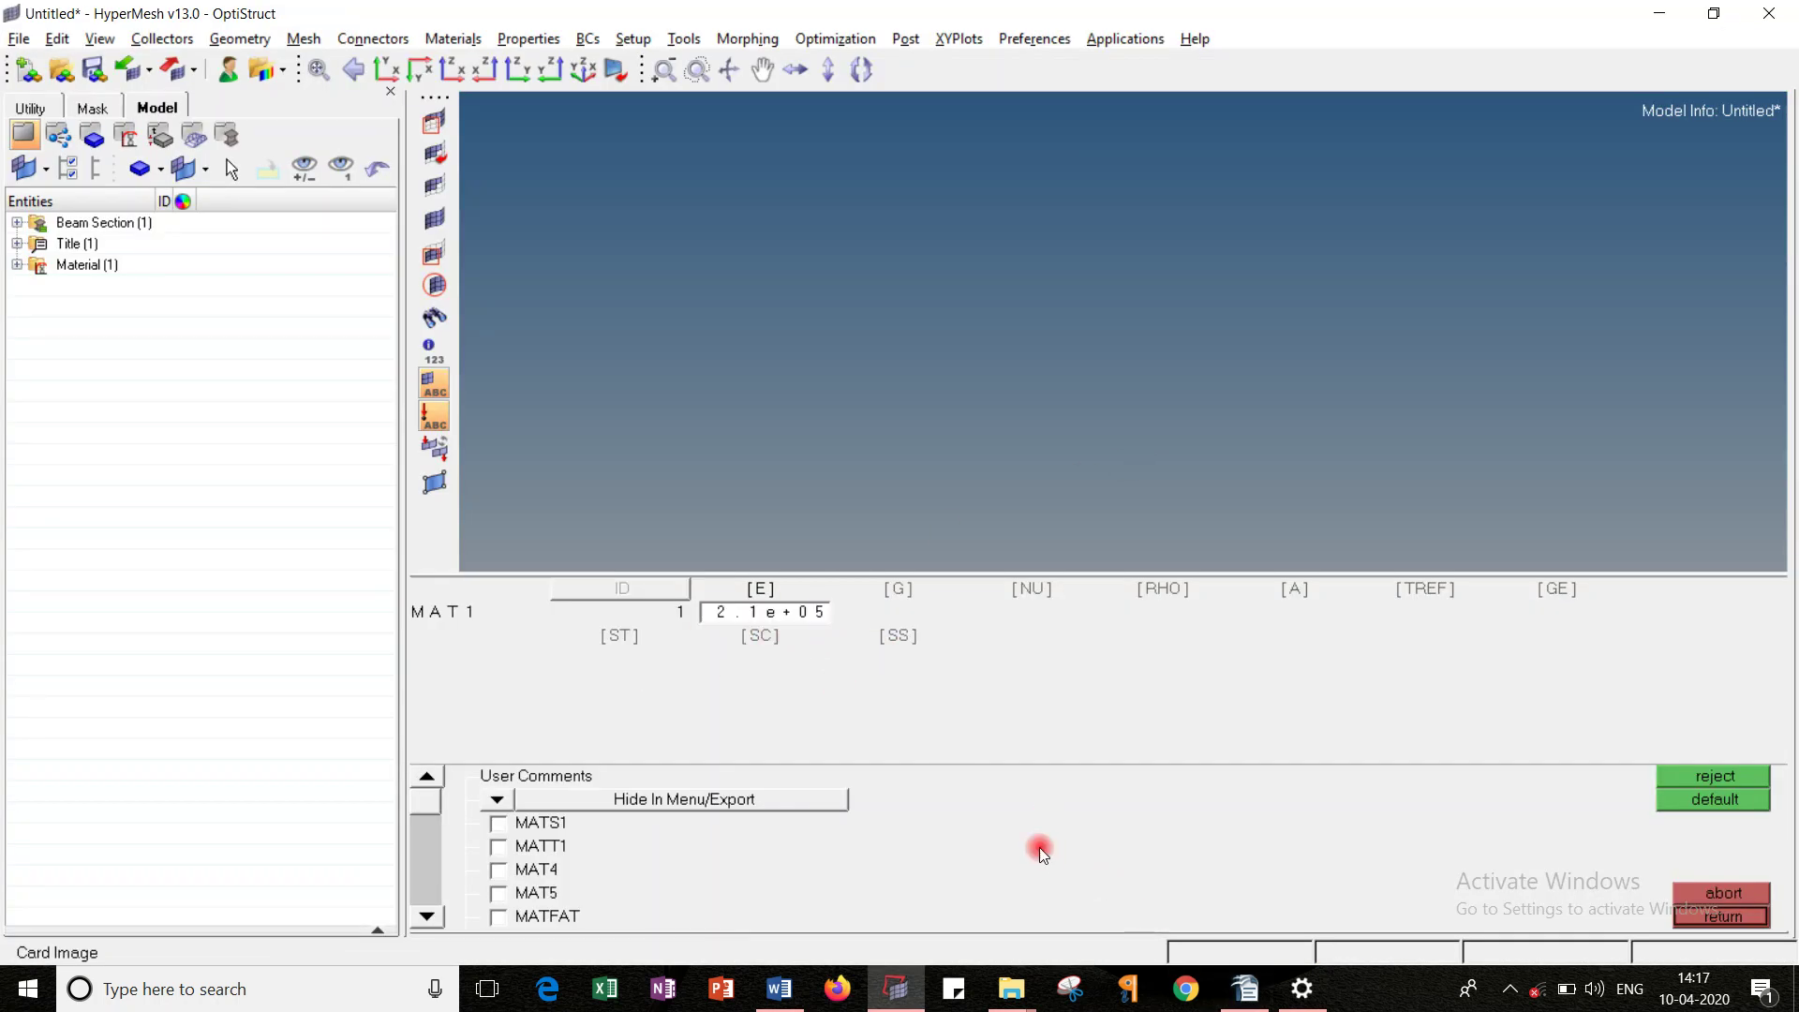
{"action": "left_click", "coordinate": [1696, 918]}
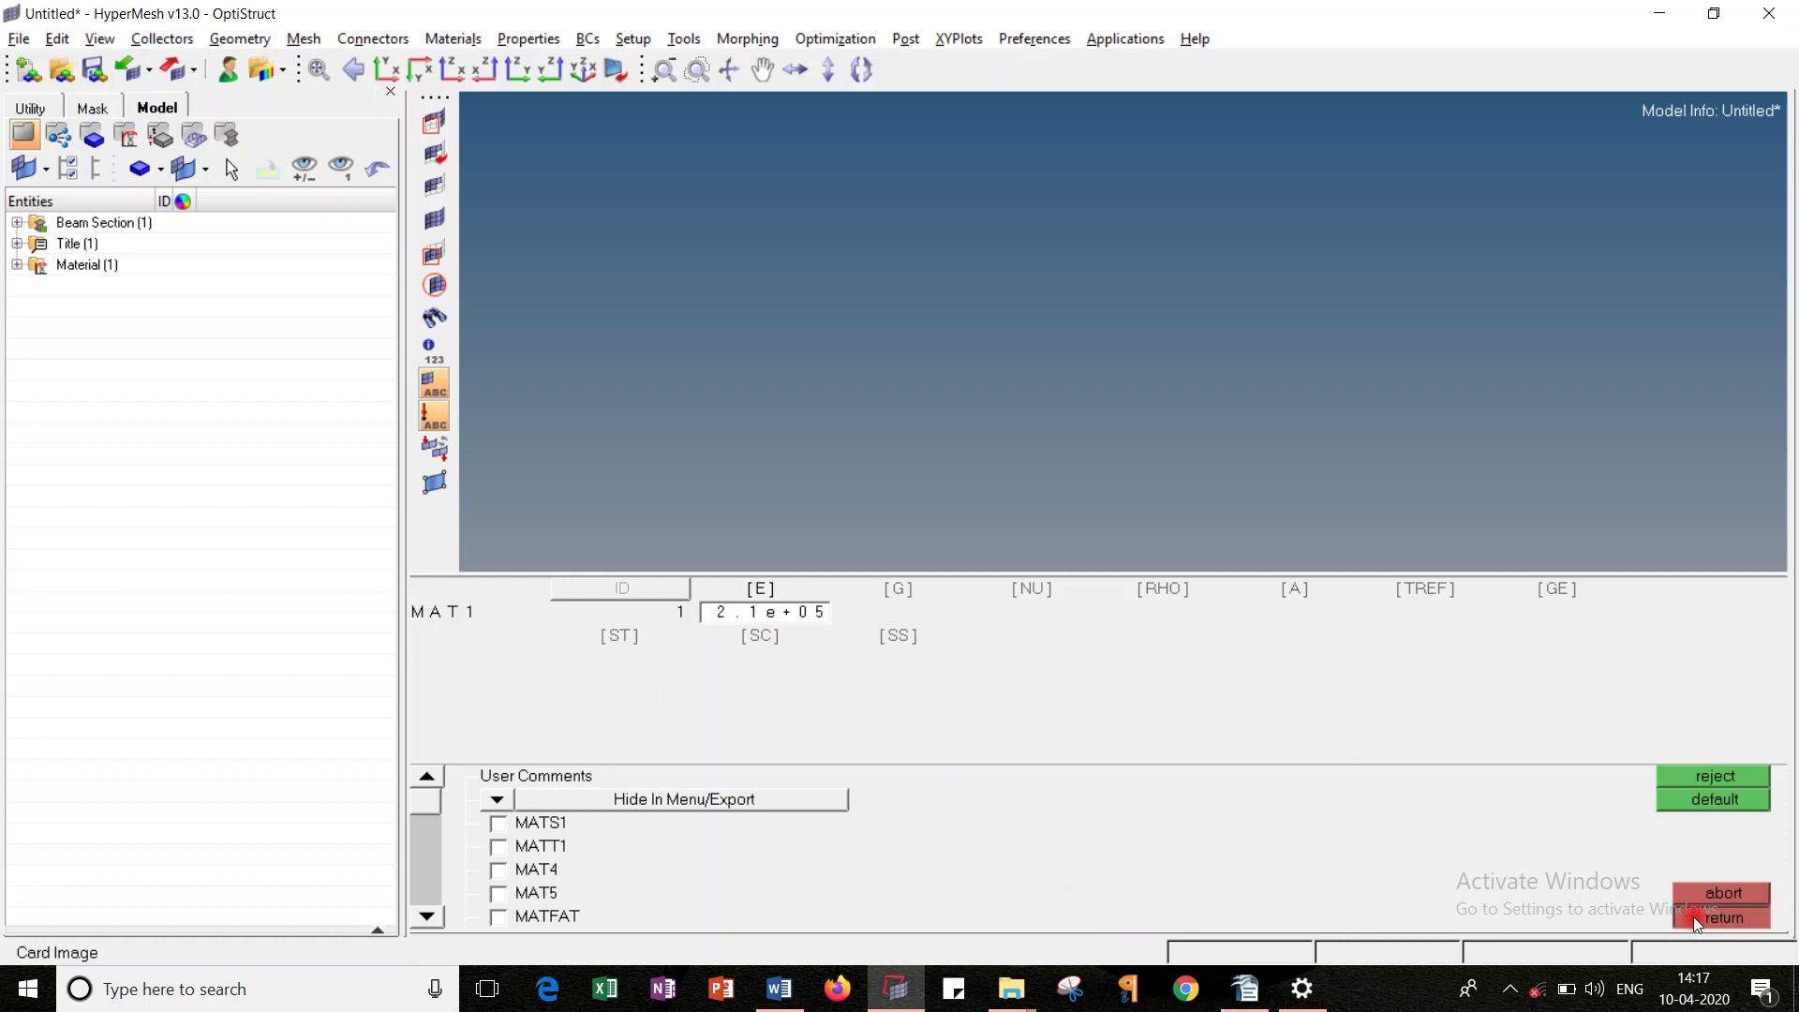
{"action": "left_click", "coordinate": [537, 737]}
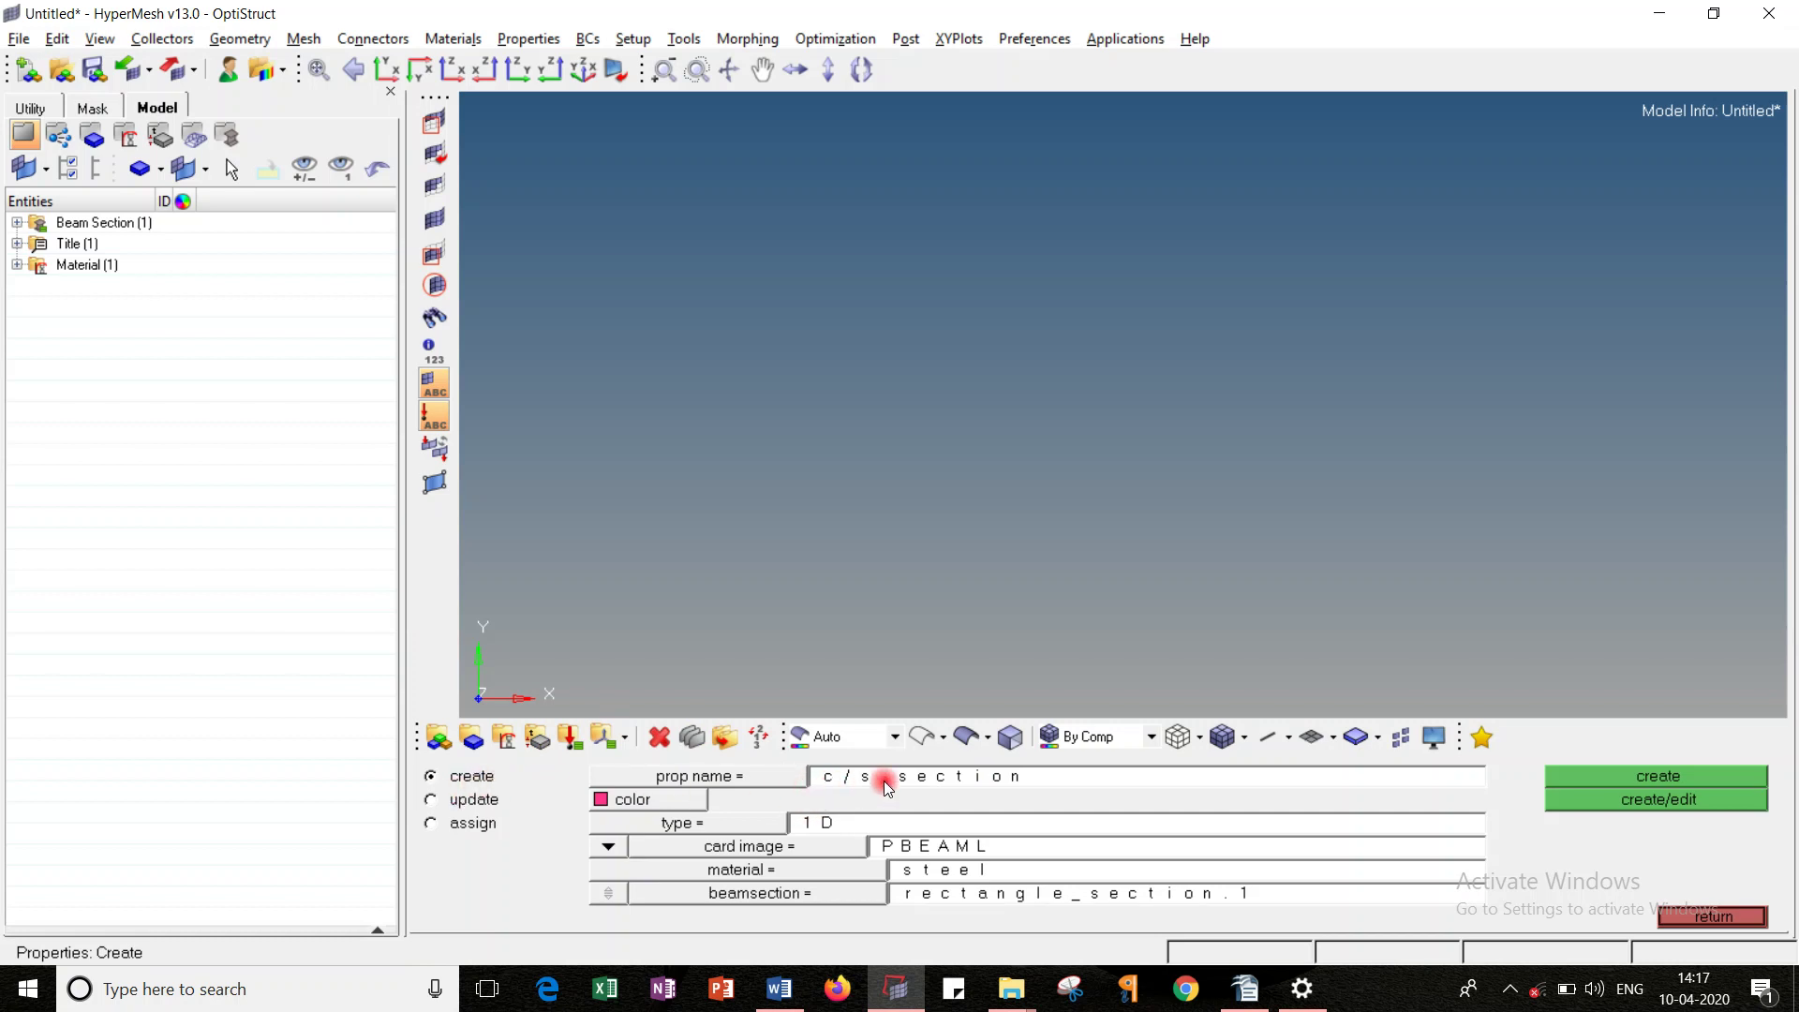
Step: Create PBEAML property 'c/s section' using steel and rectangle_section.1 (DIM1A 60, DIM2A 40)
{"action": "left_click", "coordinate": [771, 846]}
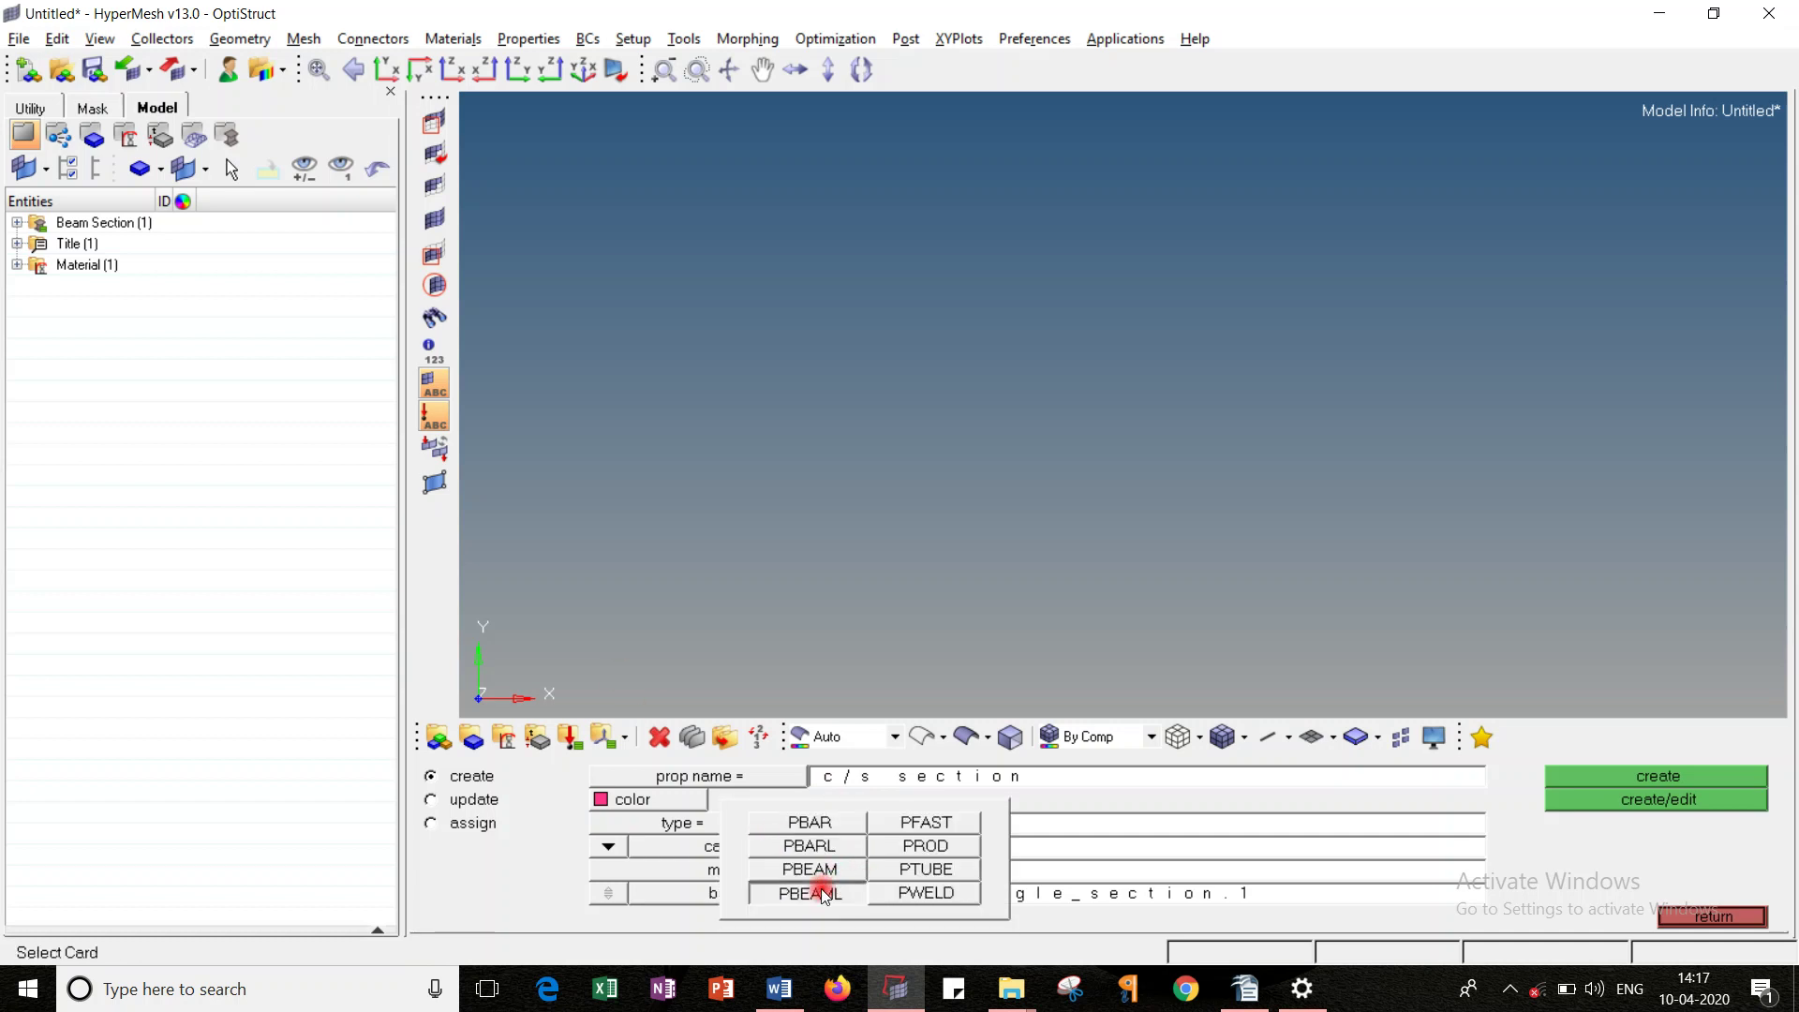
{"action": "left_click", "coordinate": [823, 893]}
{"action": "left_click", "coordinate": [628, 806]}
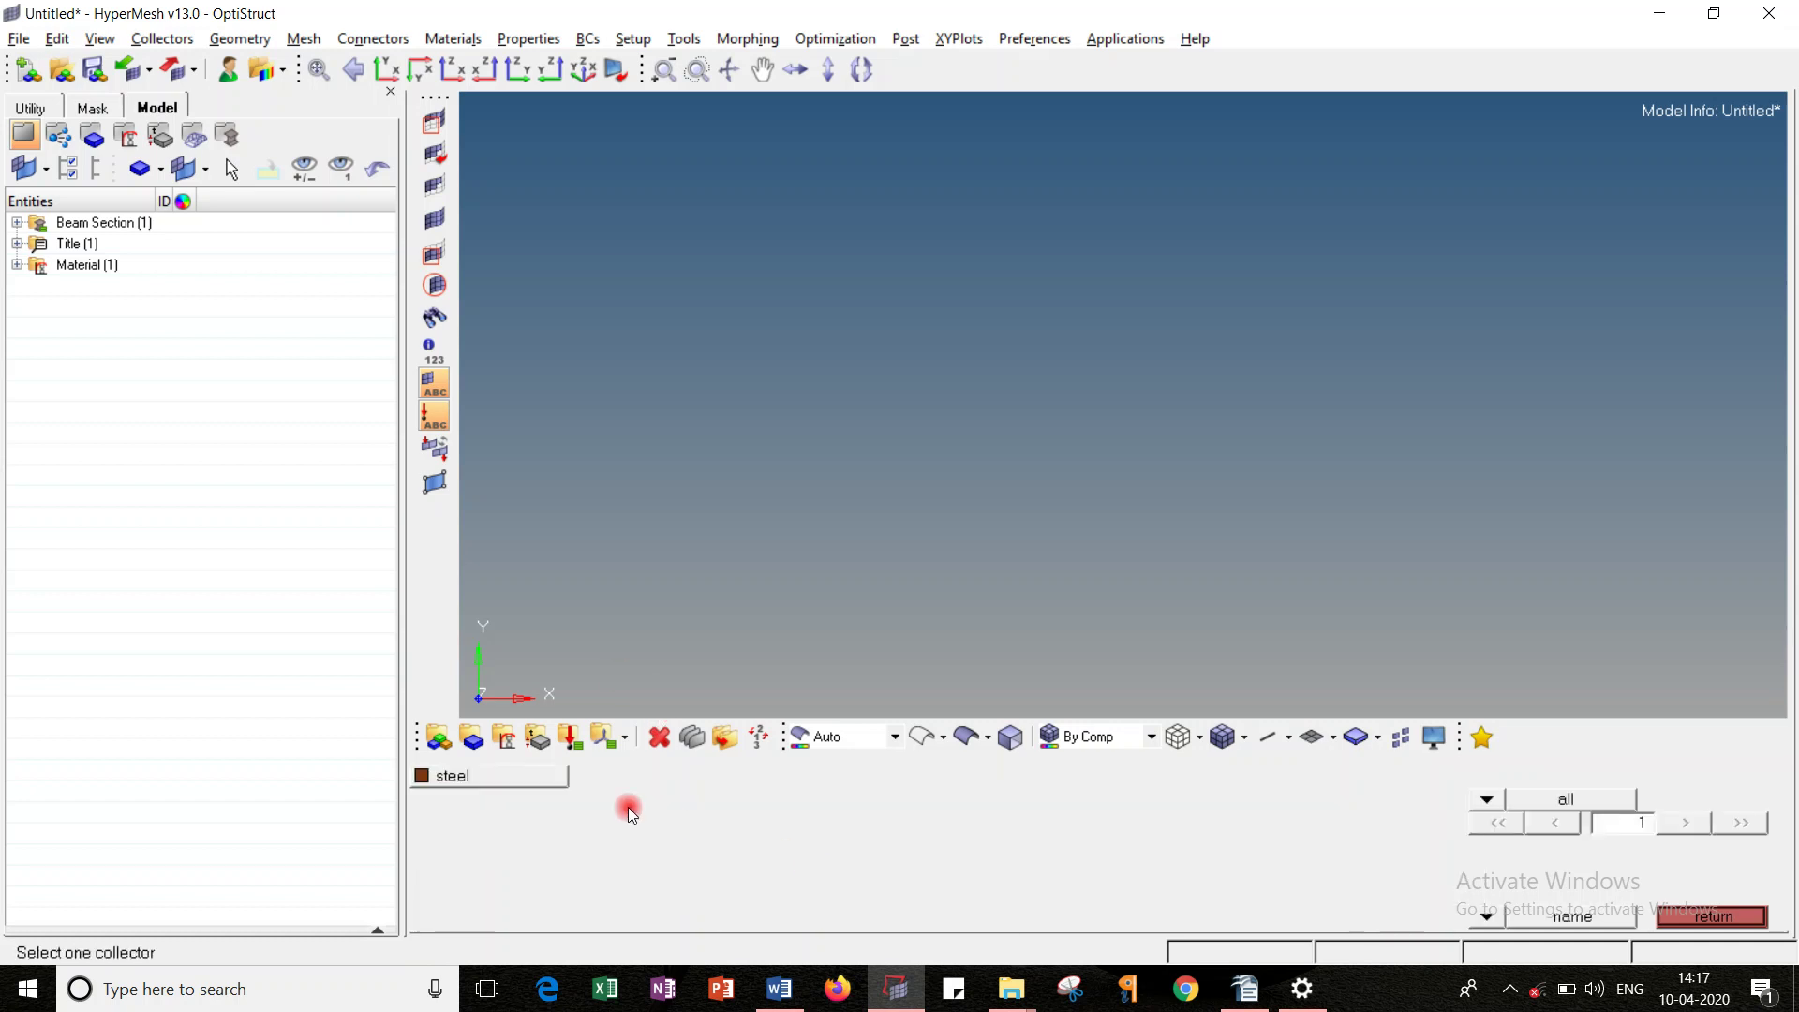
{"action": "left_click", "coordinate": [547, 781]}
{"action": "left_click", "coordinate": [791, 895]}
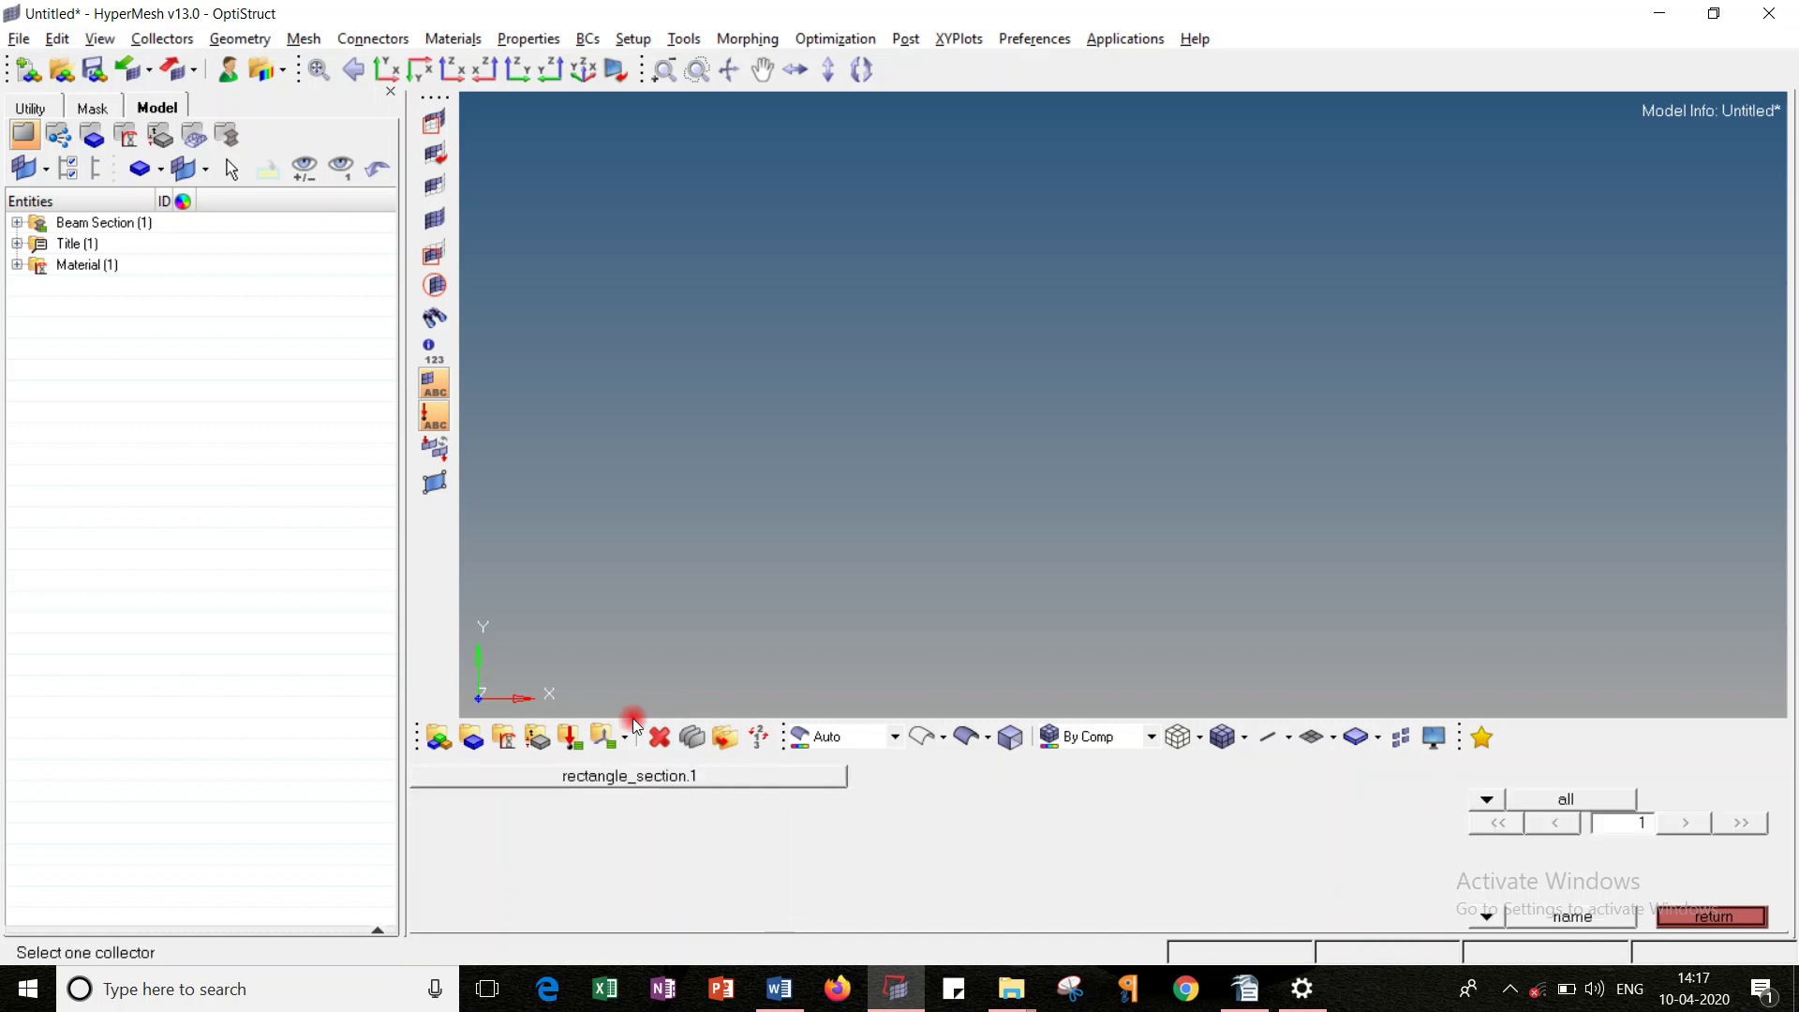
{"action": "left_click", "coordinate": [604, 792]}
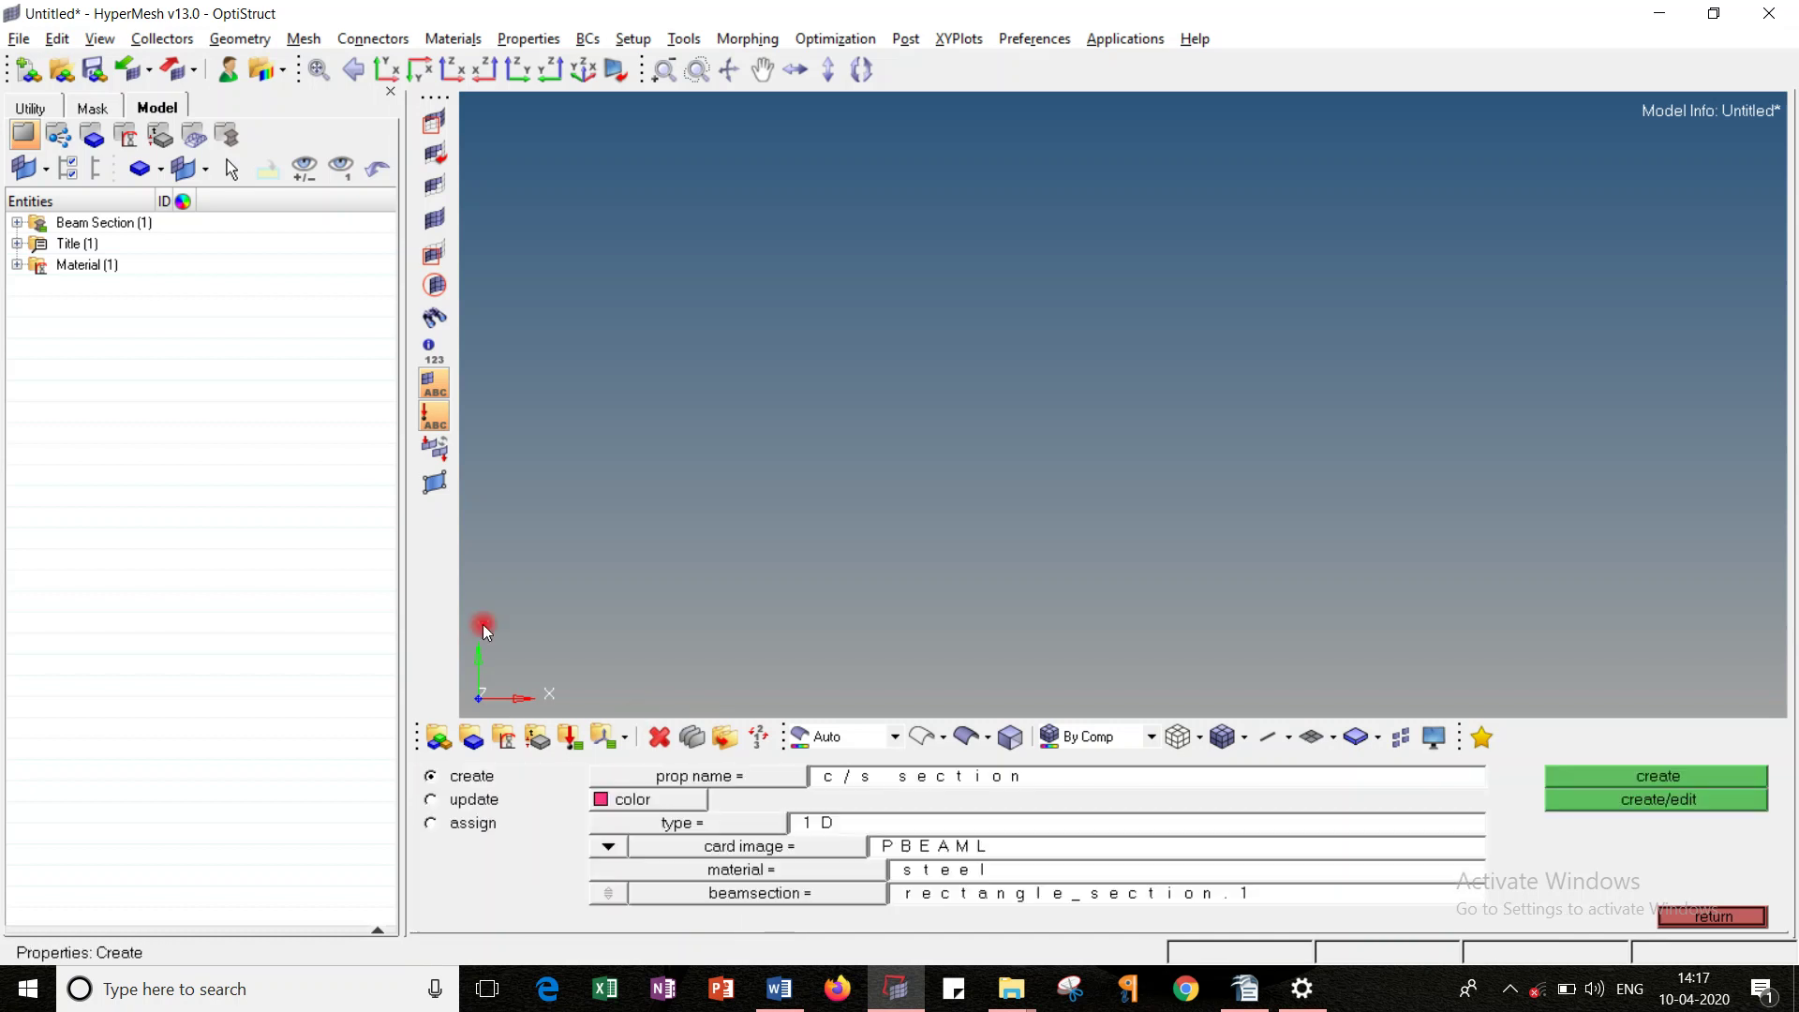
{"action": "left_click", "coordinate": [1656, 798]}
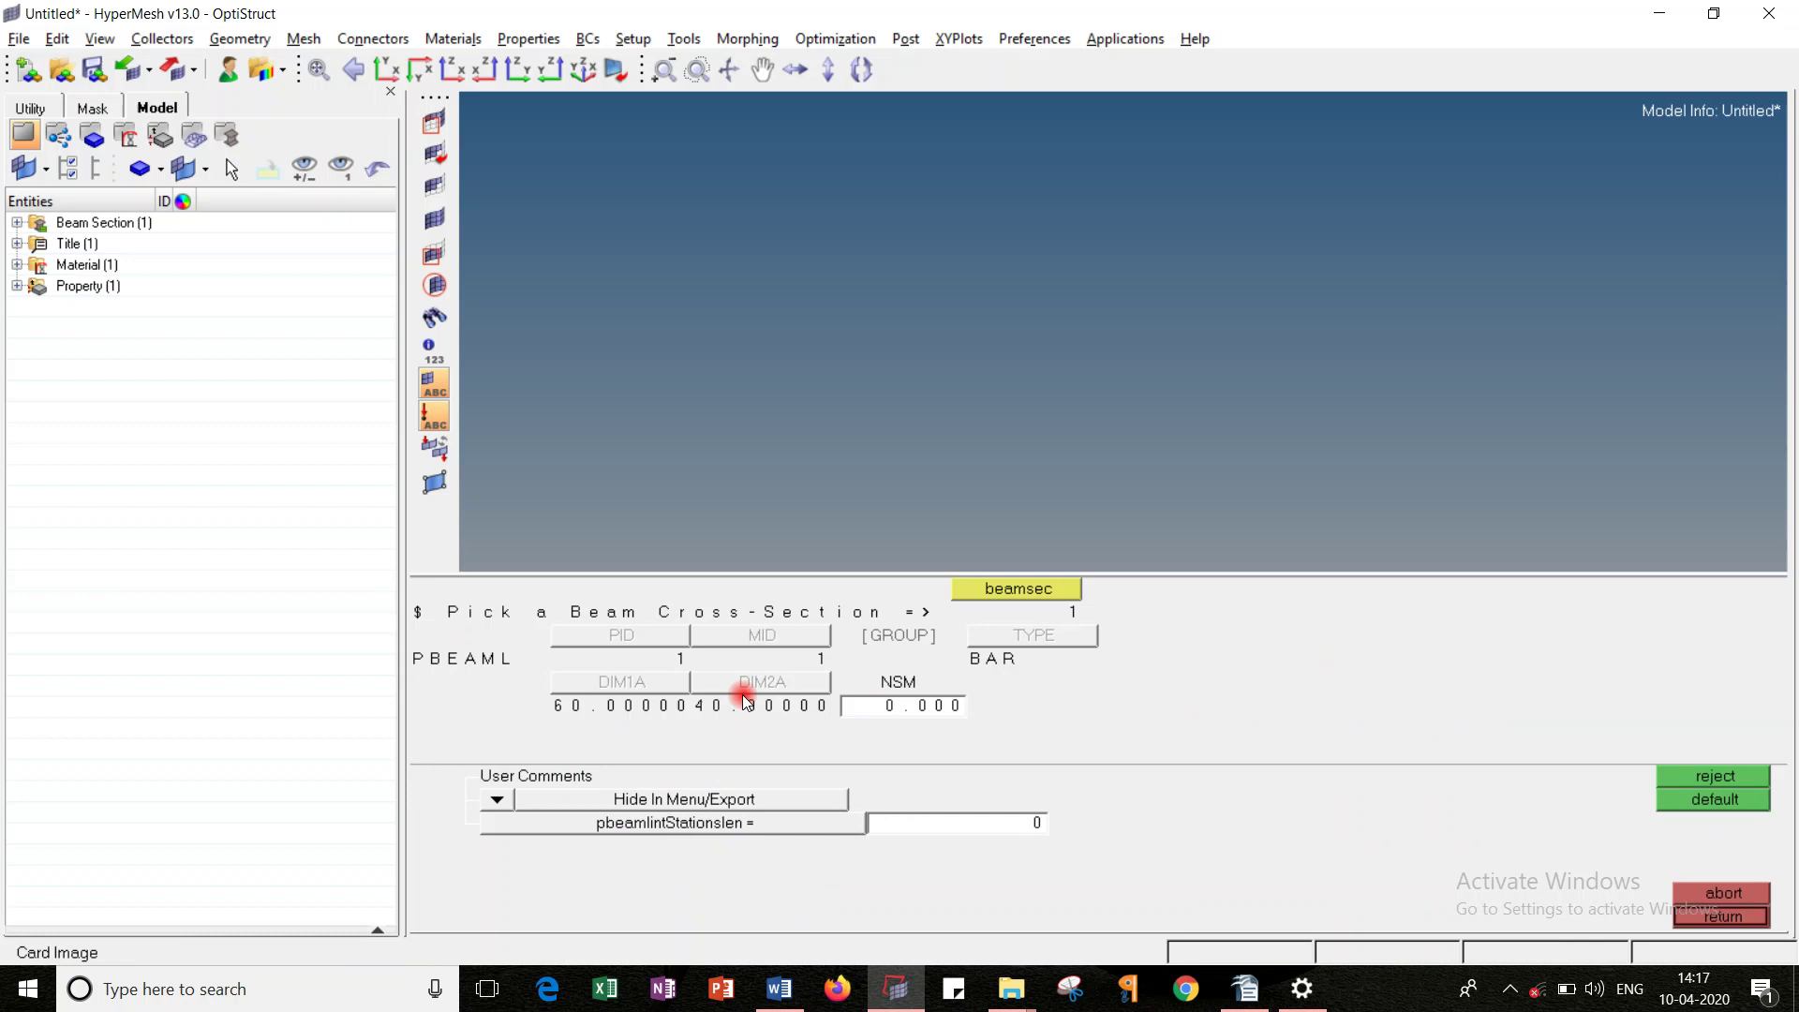
{"action": "key", "text": "alt+Tab"}
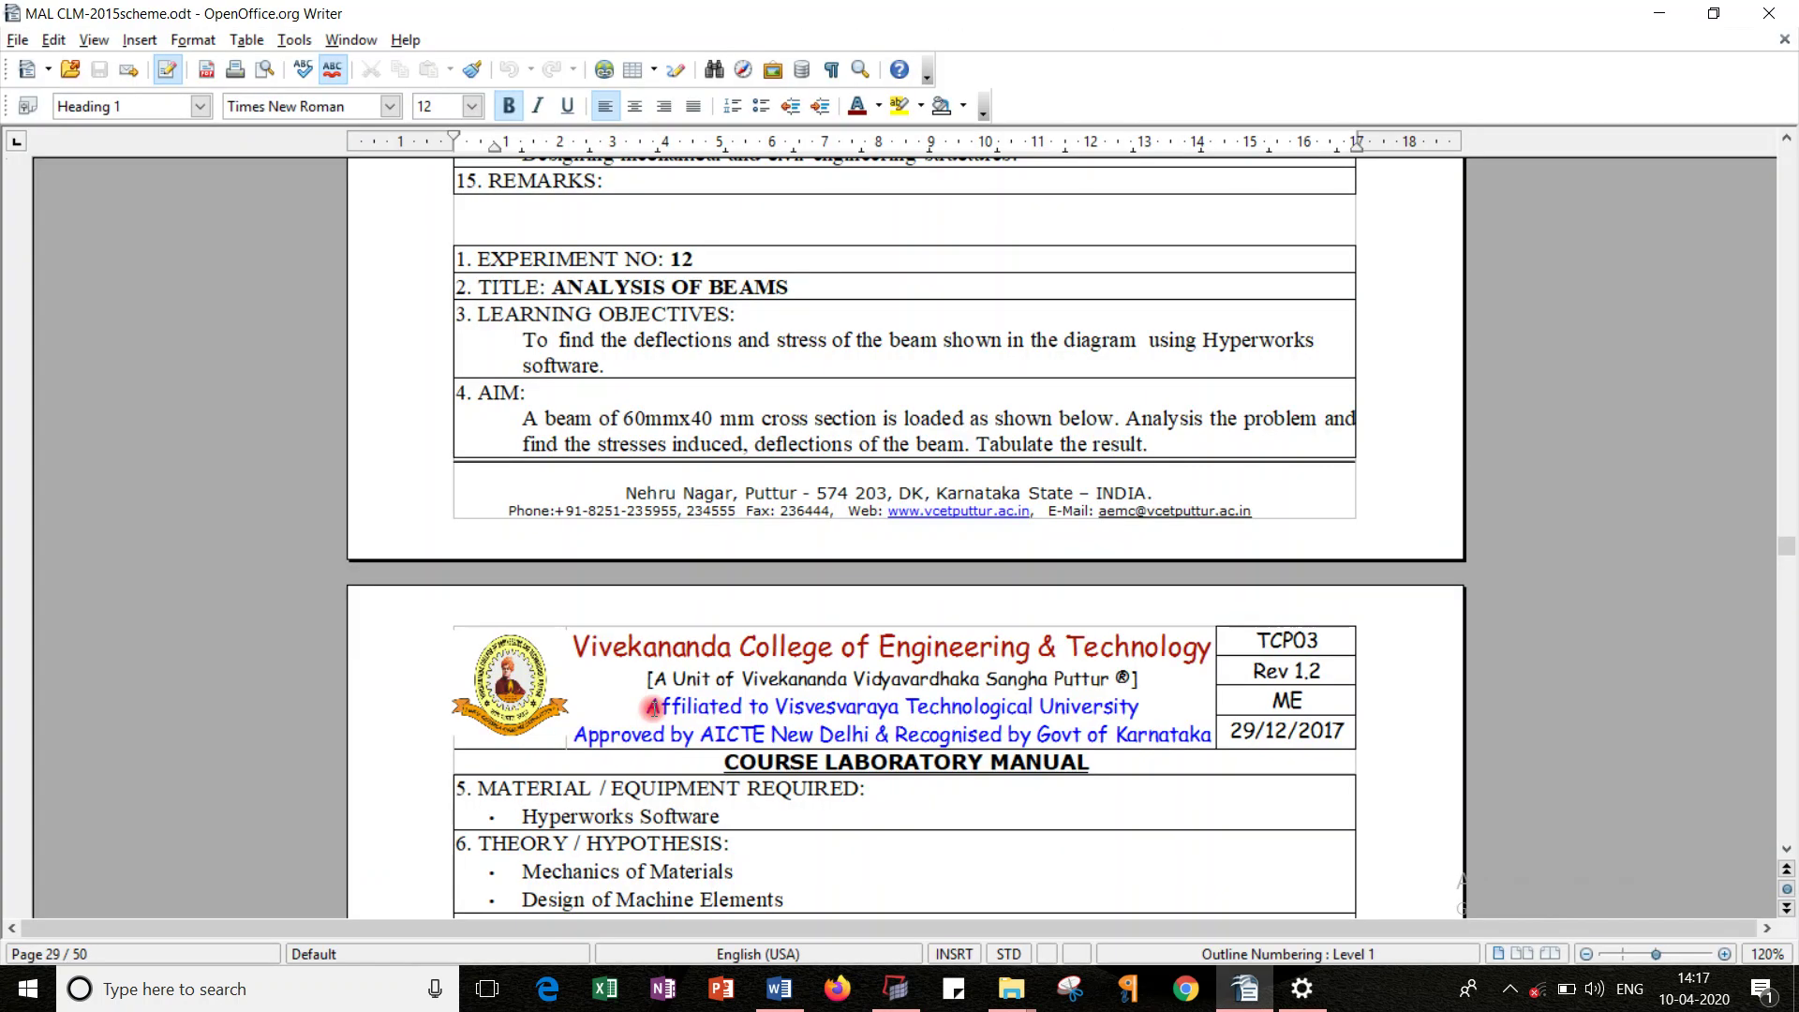
{"action": "scroll", "coordinate": [774, 656], "scroll_direction": "down", "scroll_amount": 10}
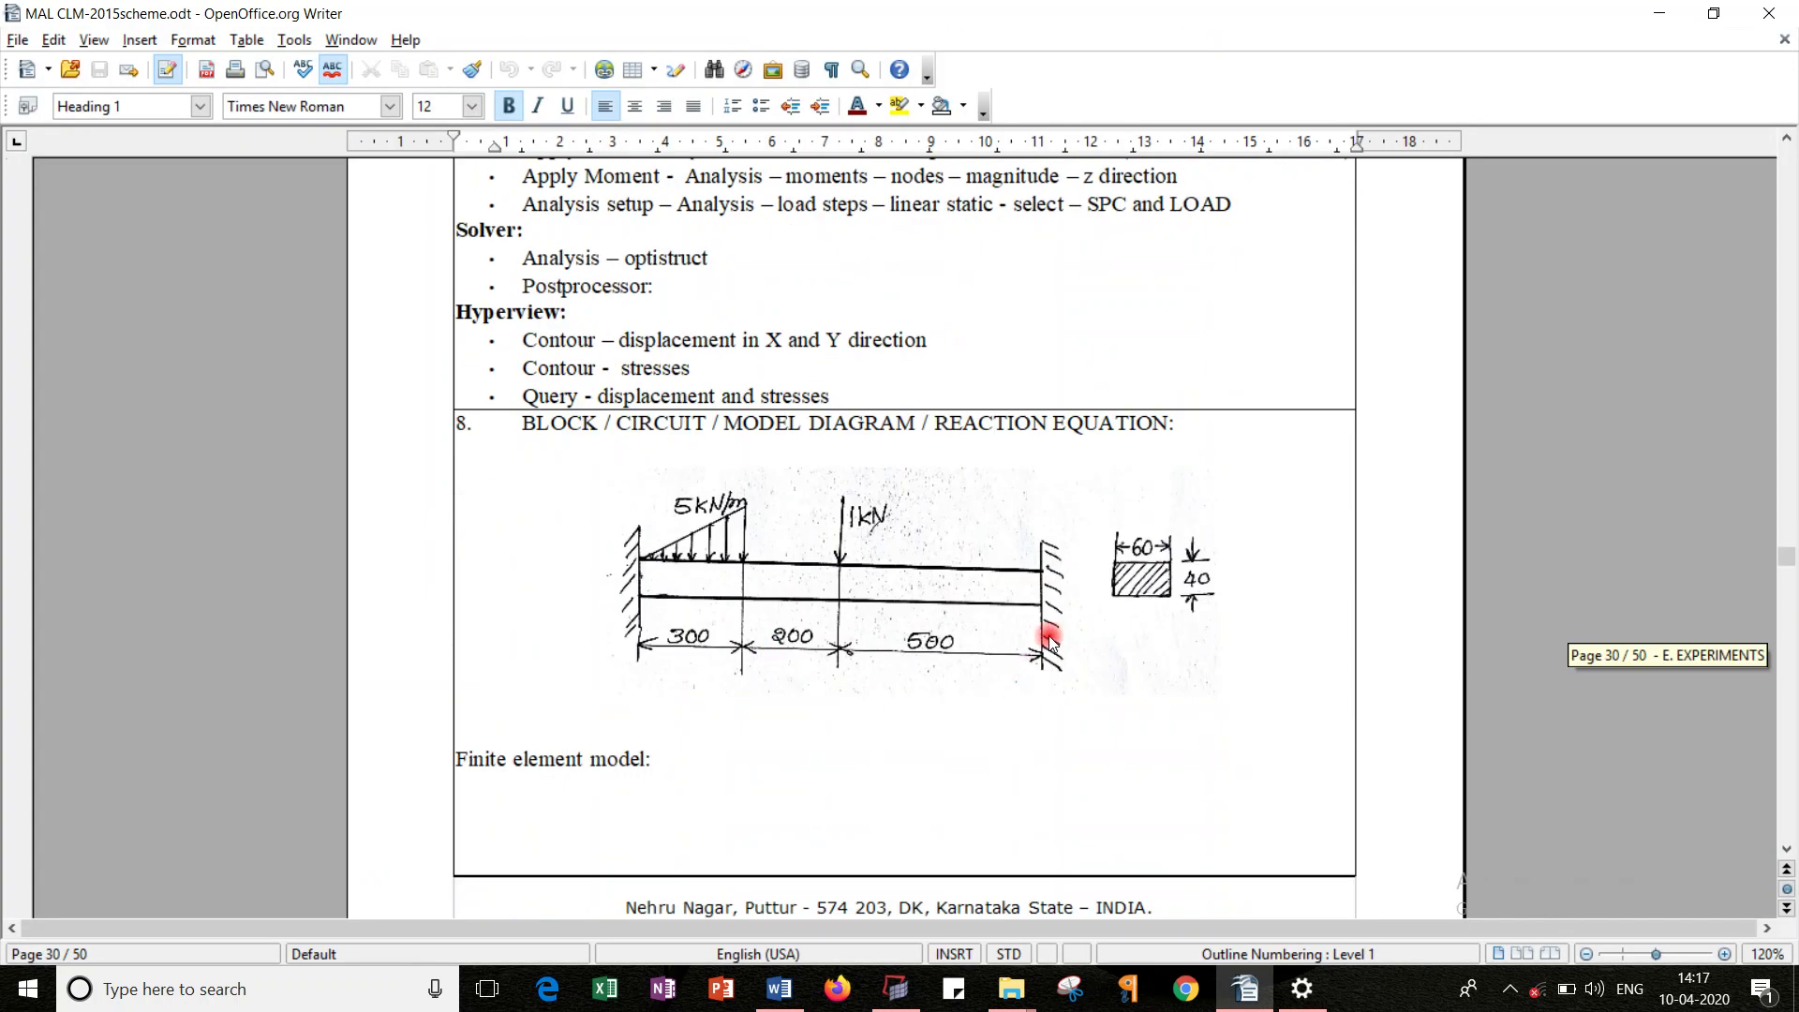
{"action": "key", "text": "alt+Tab"}
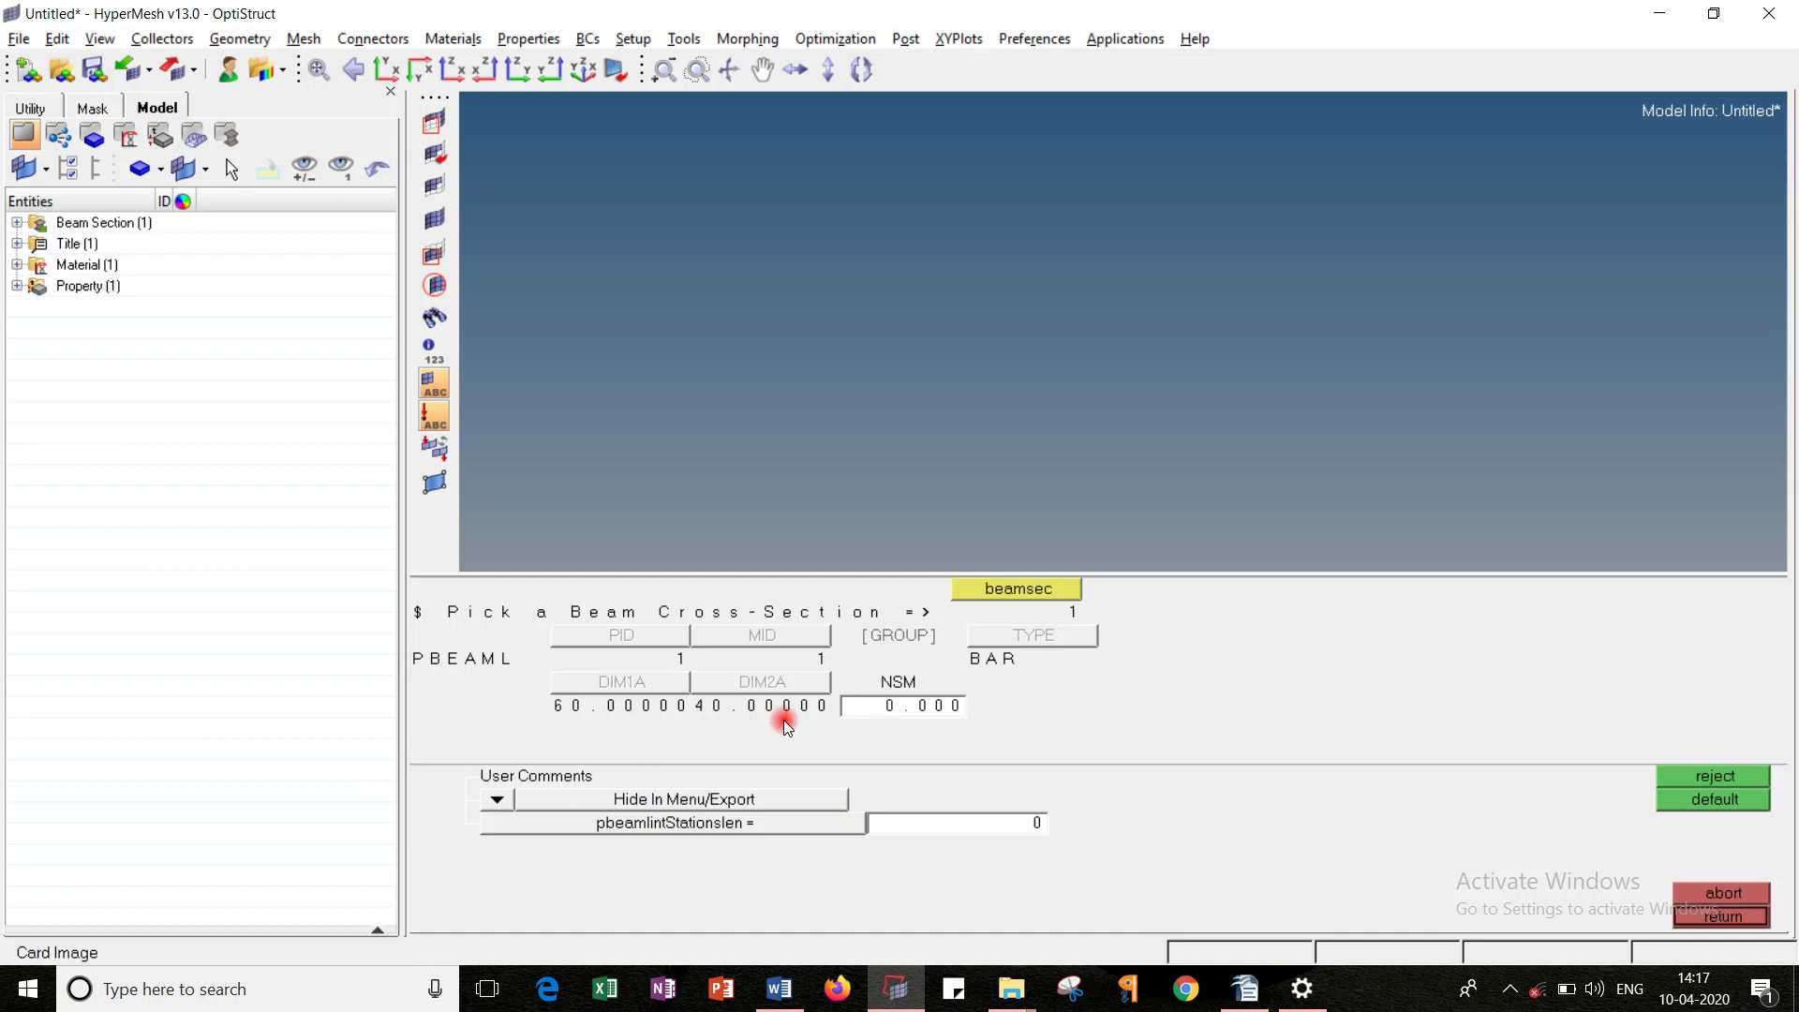
{"action": "left_click", "coordinate": [1695, 920]}
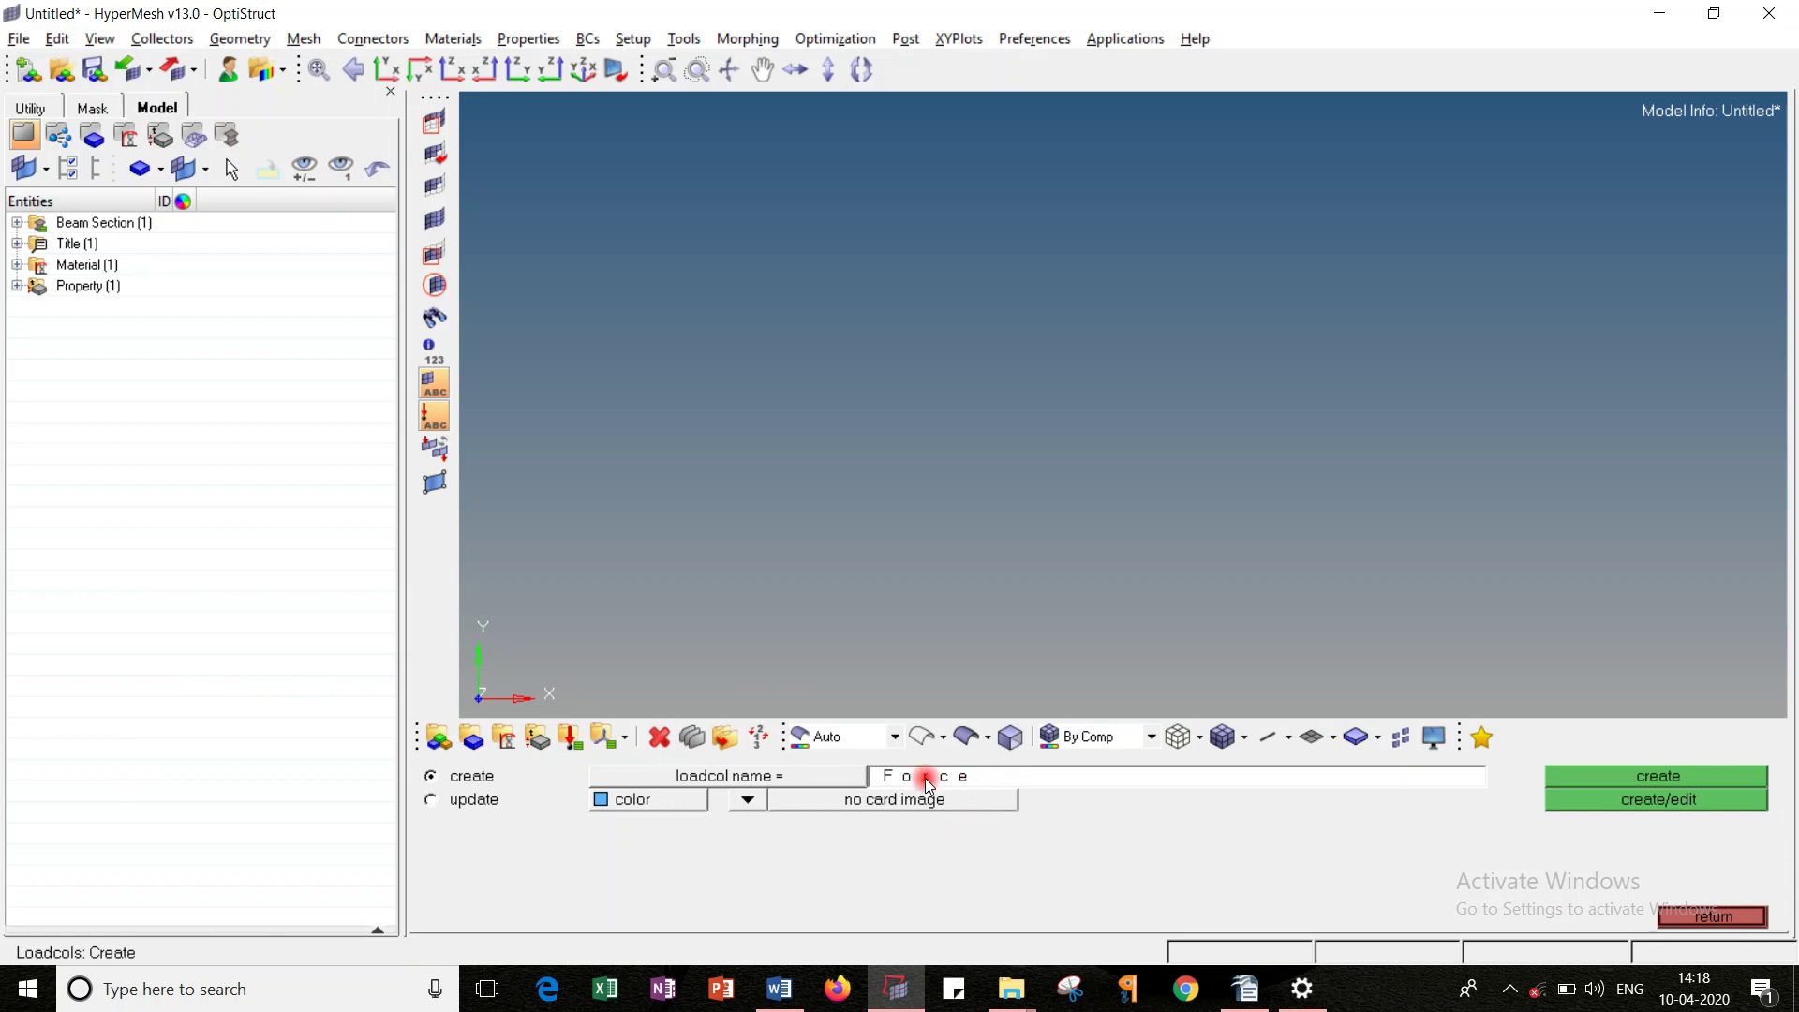
Step: Create load collectors 'Constriants' and a pink-coloured 'Force'
{"action": "double_click", "coordinate": [890, 776]}
{"action": "type", "text": "Constriants"}
{"action": "left_click", "coordinate": [1553, 783]}
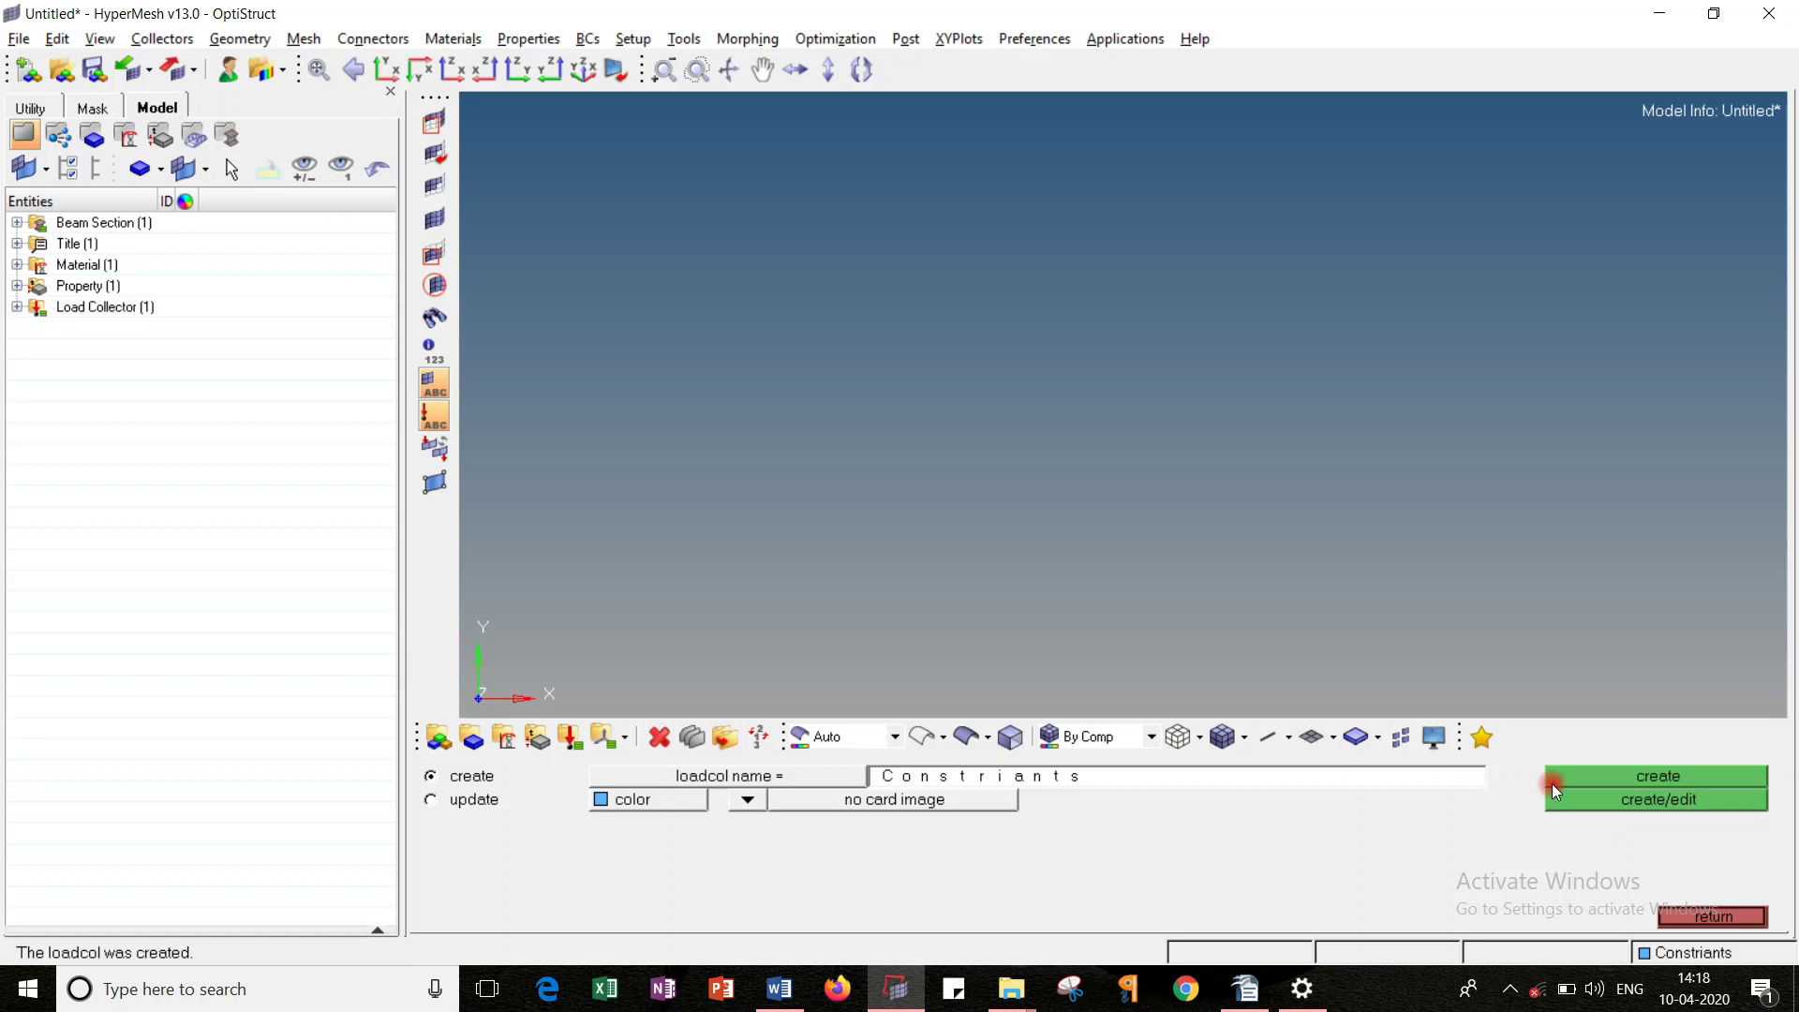
{"action": "left_click", "coordinate": [961, 776]}
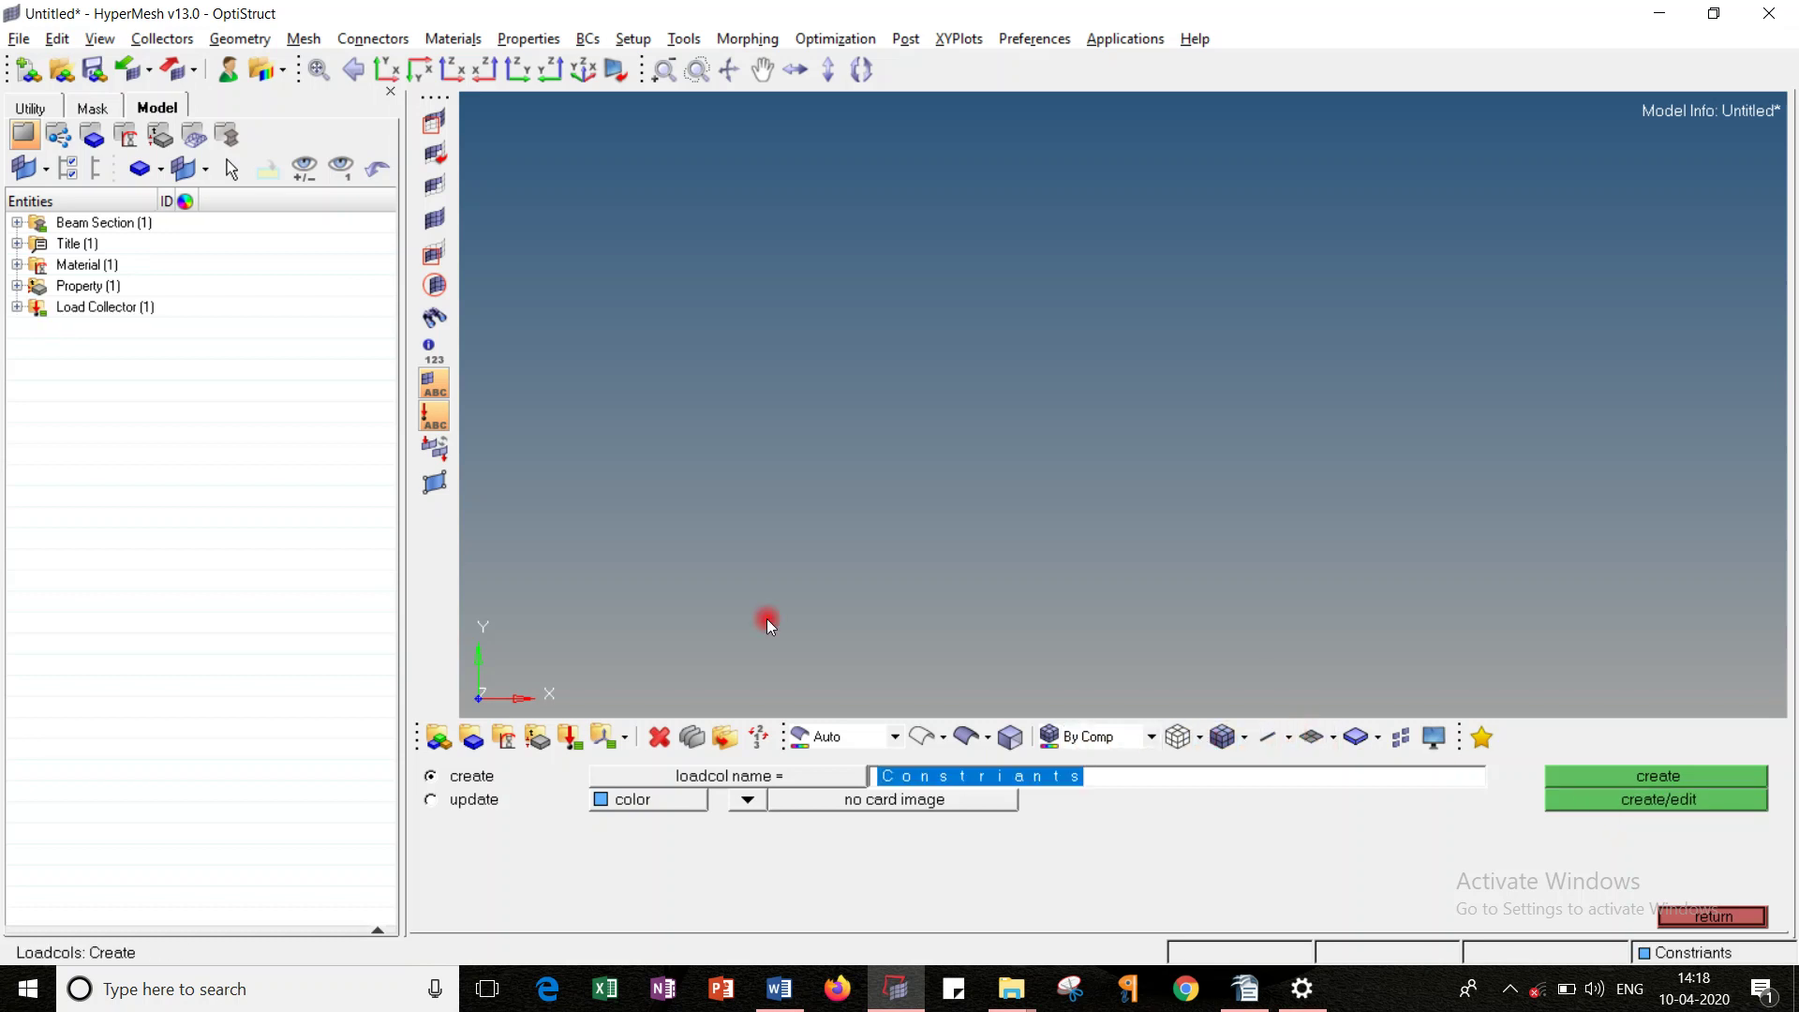
{"action": "type", "text": "Force"}
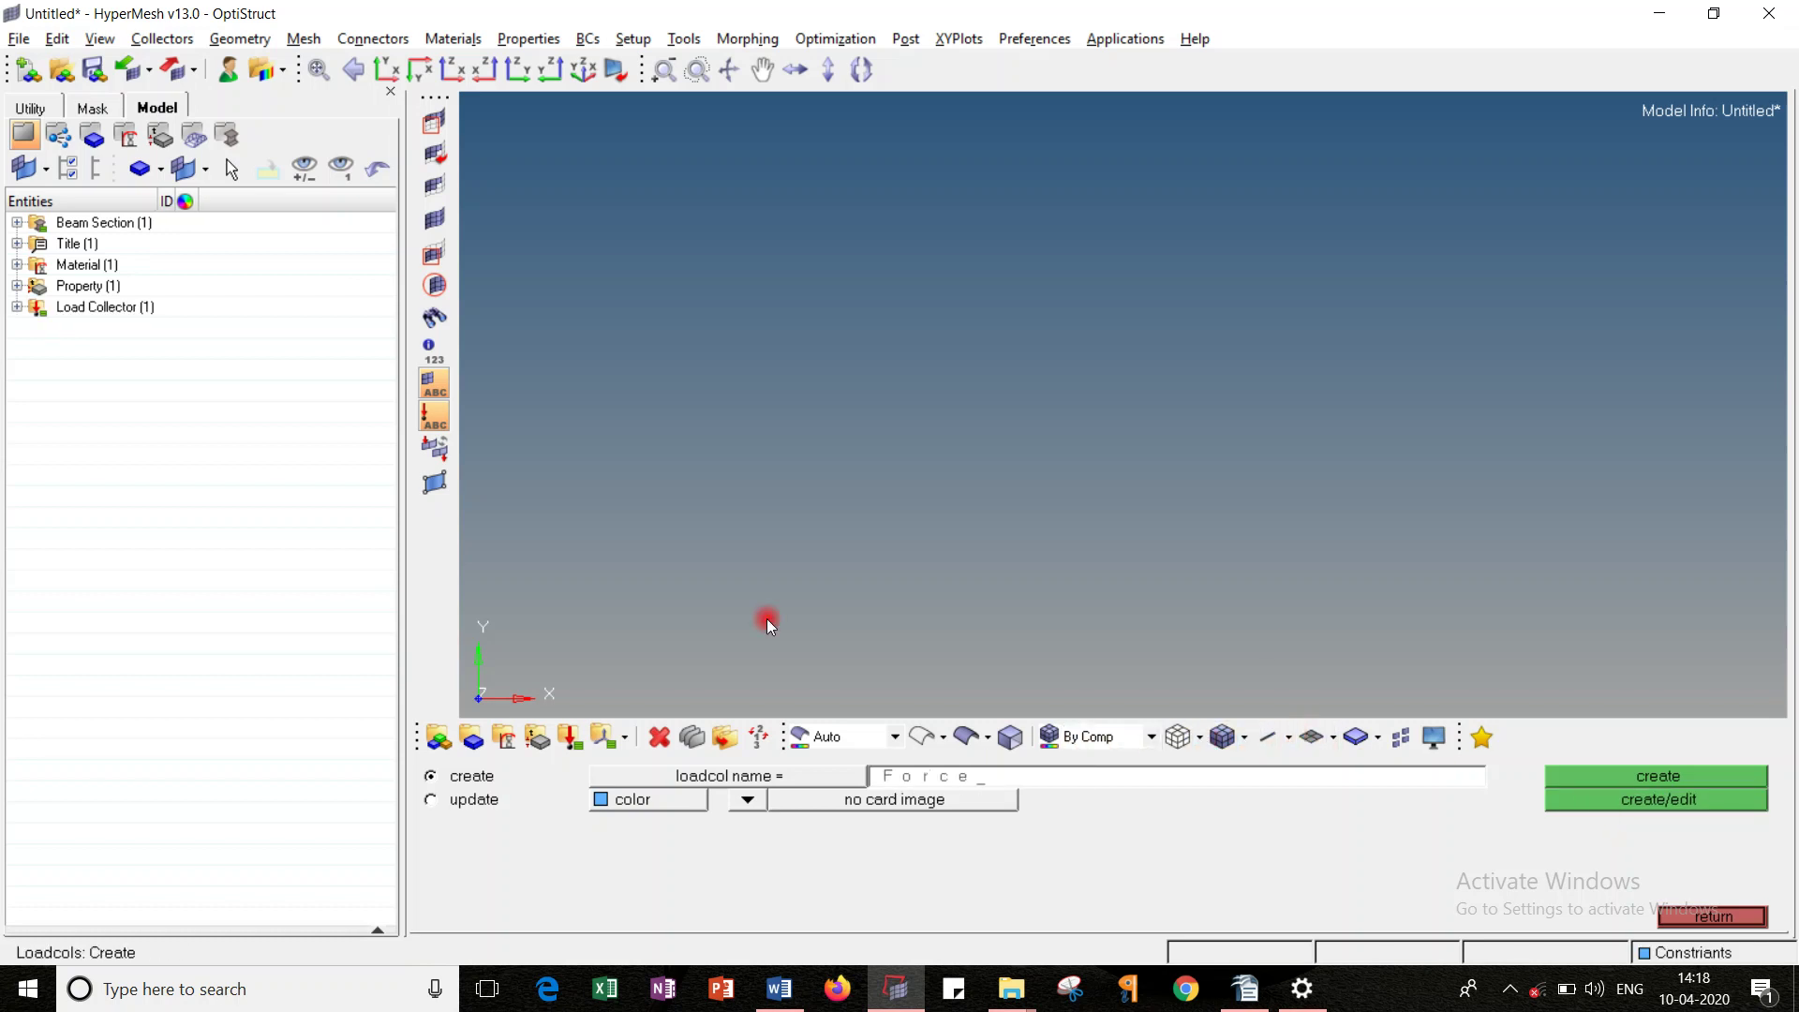
{"action": "left_click", "coordinate": [670, 799]}
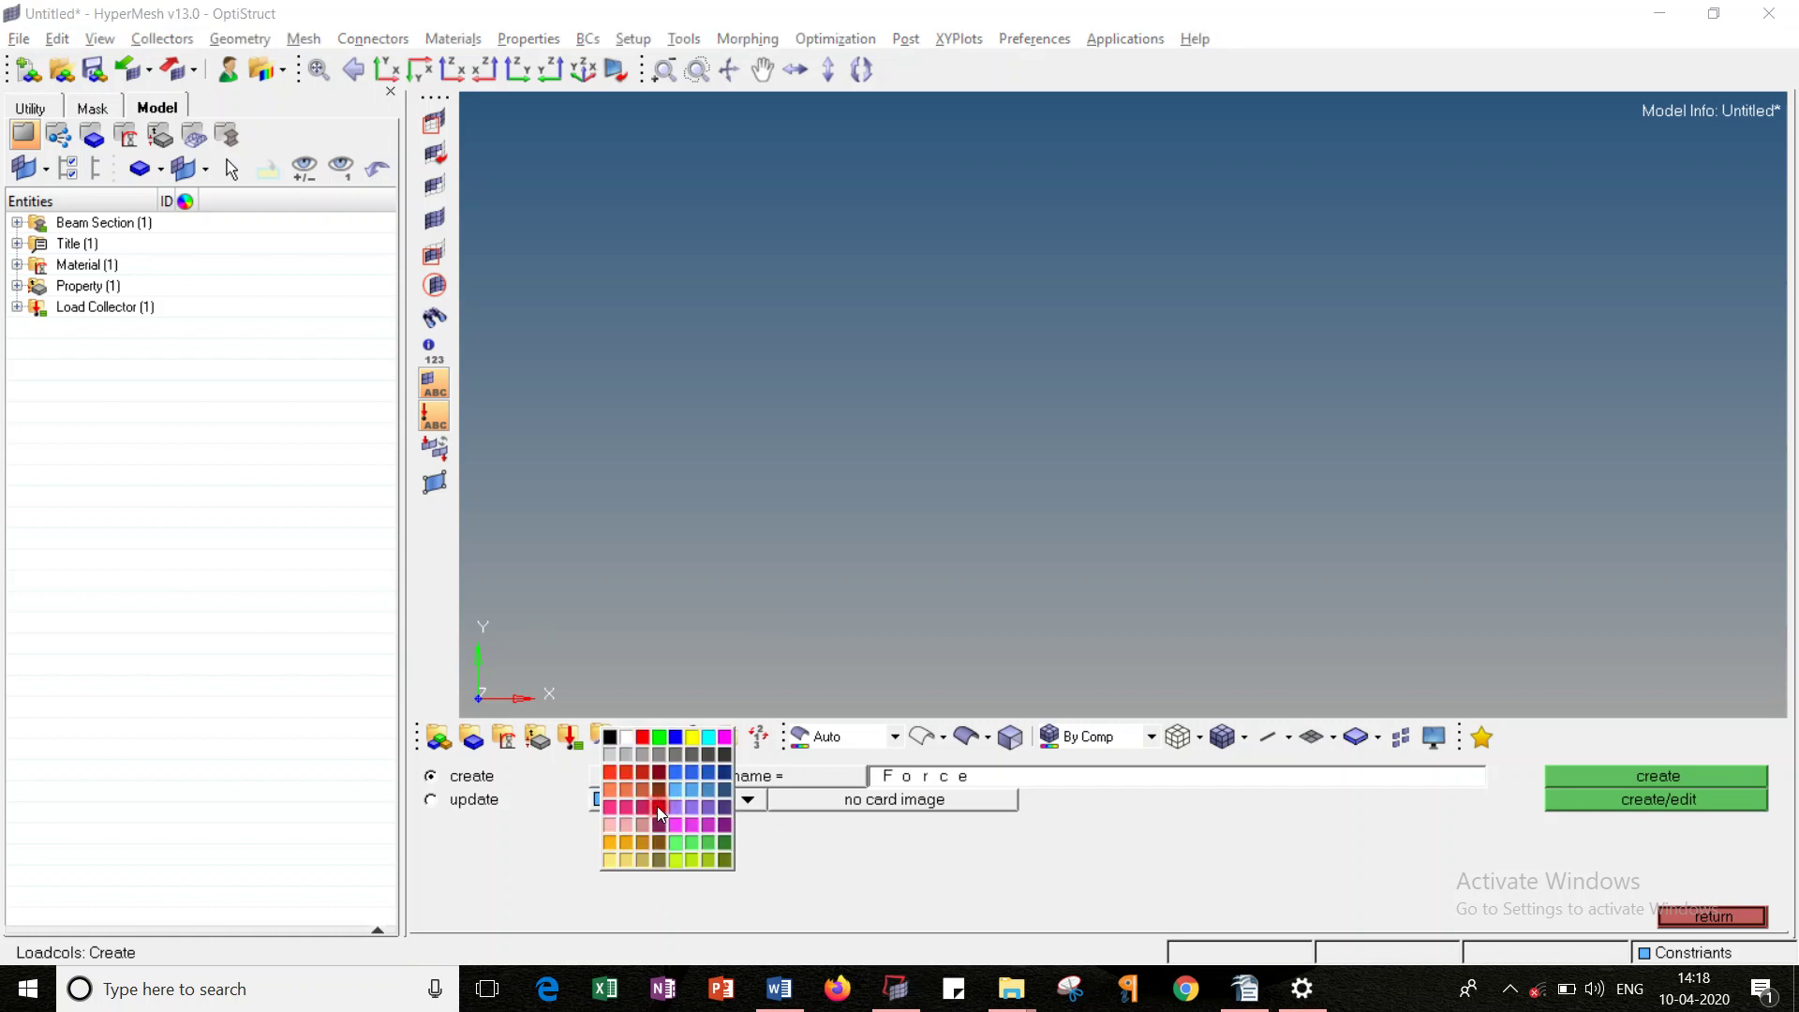
{"action": "left_click", "coordinate": [608, 808]}
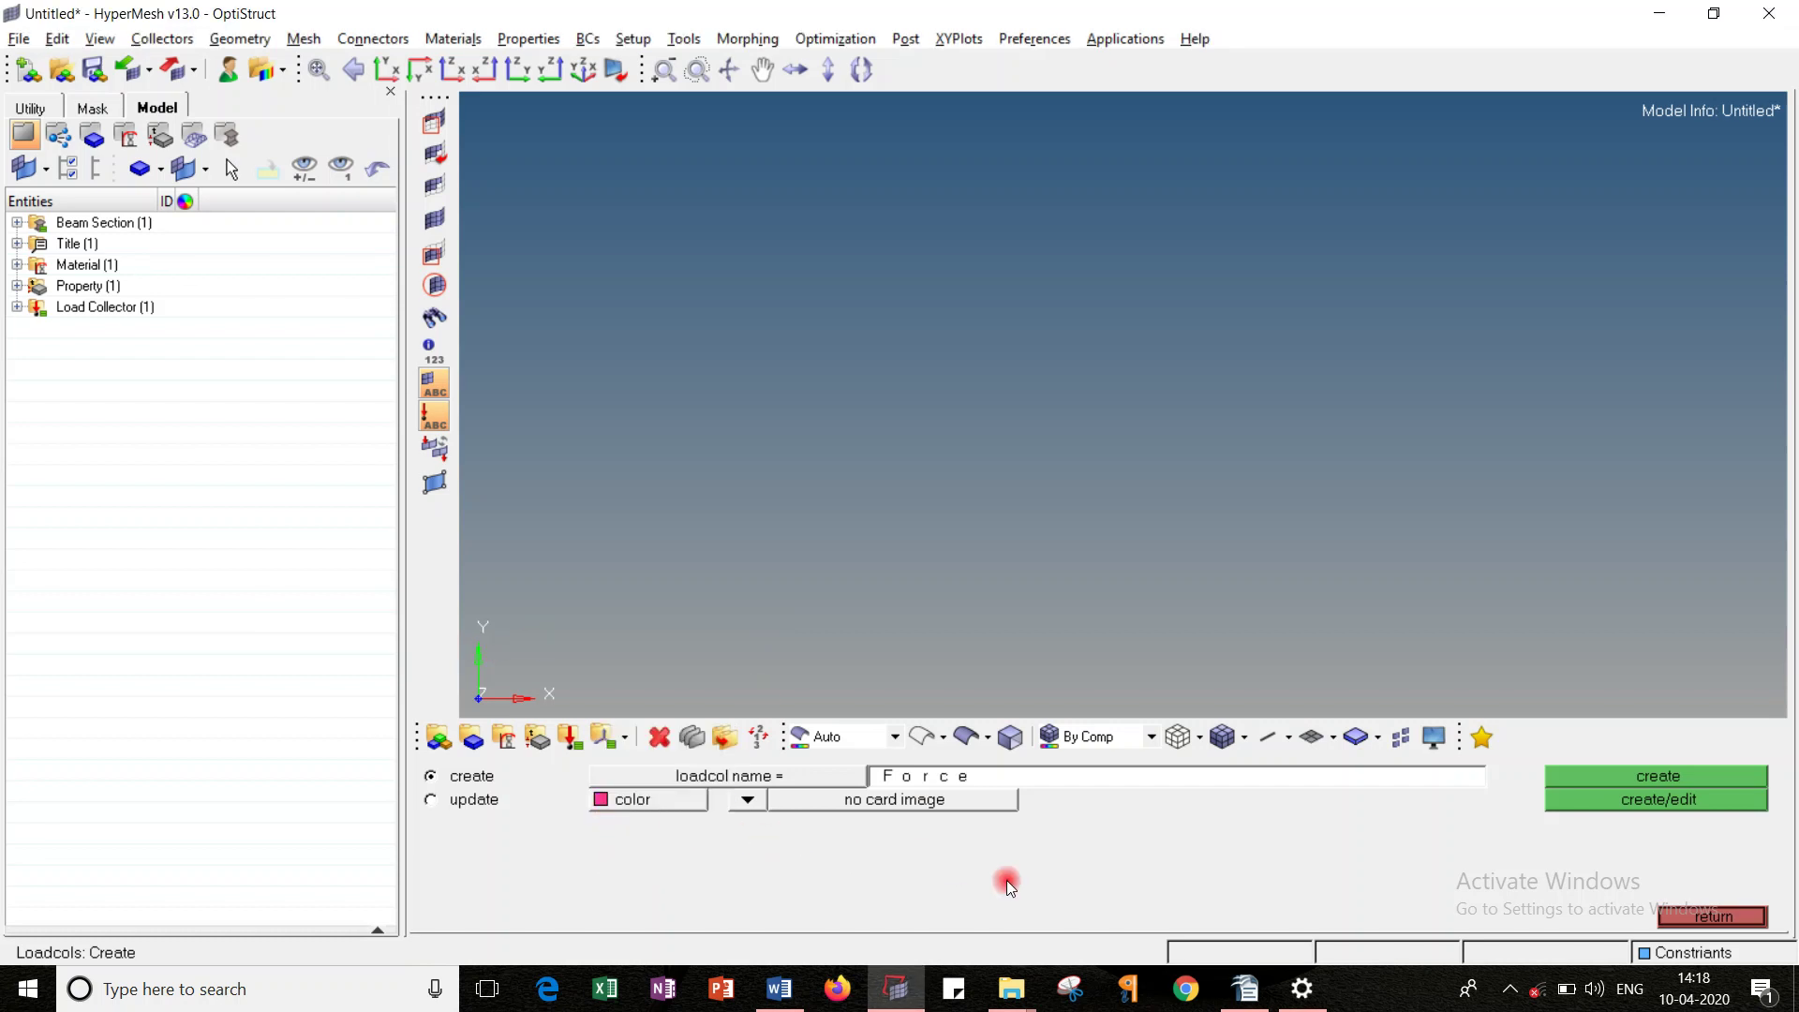
{"action": "left_click", "coordinate": [1557, 809]}
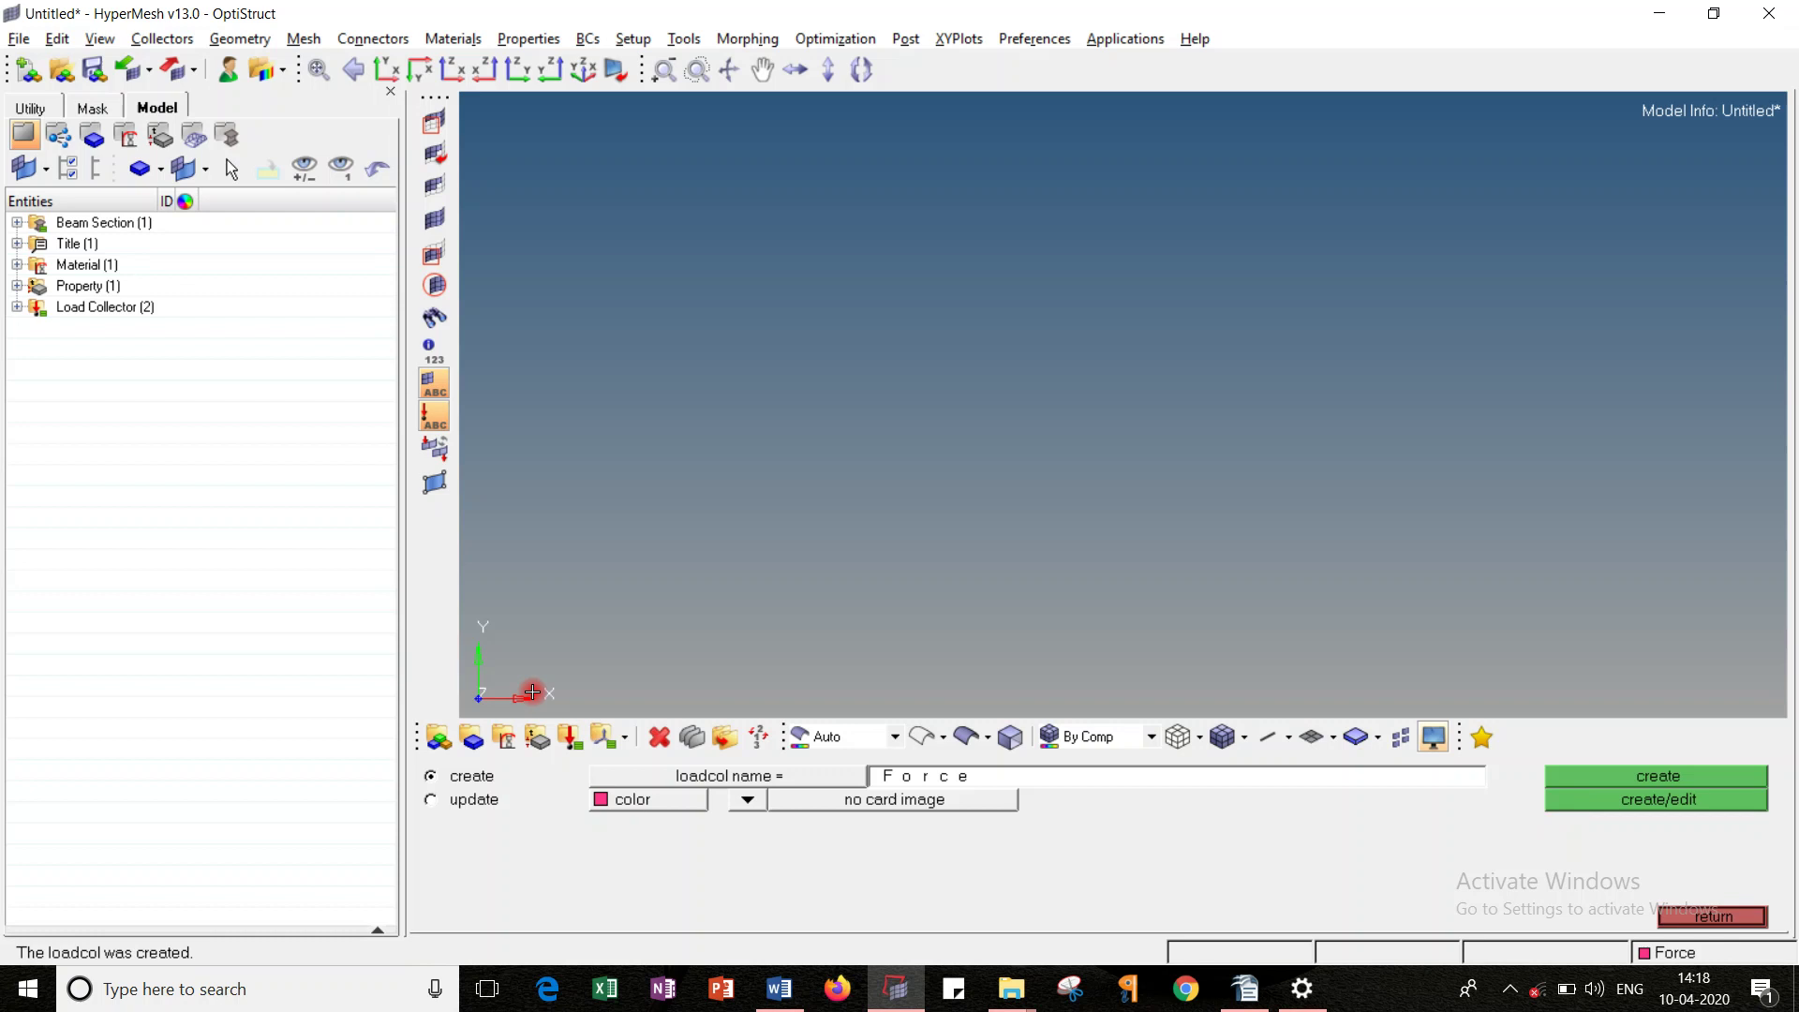
Step: Create component beam12 with the c/s section property assigned
{"action": "left_click", "coordinate": [471, 736]}
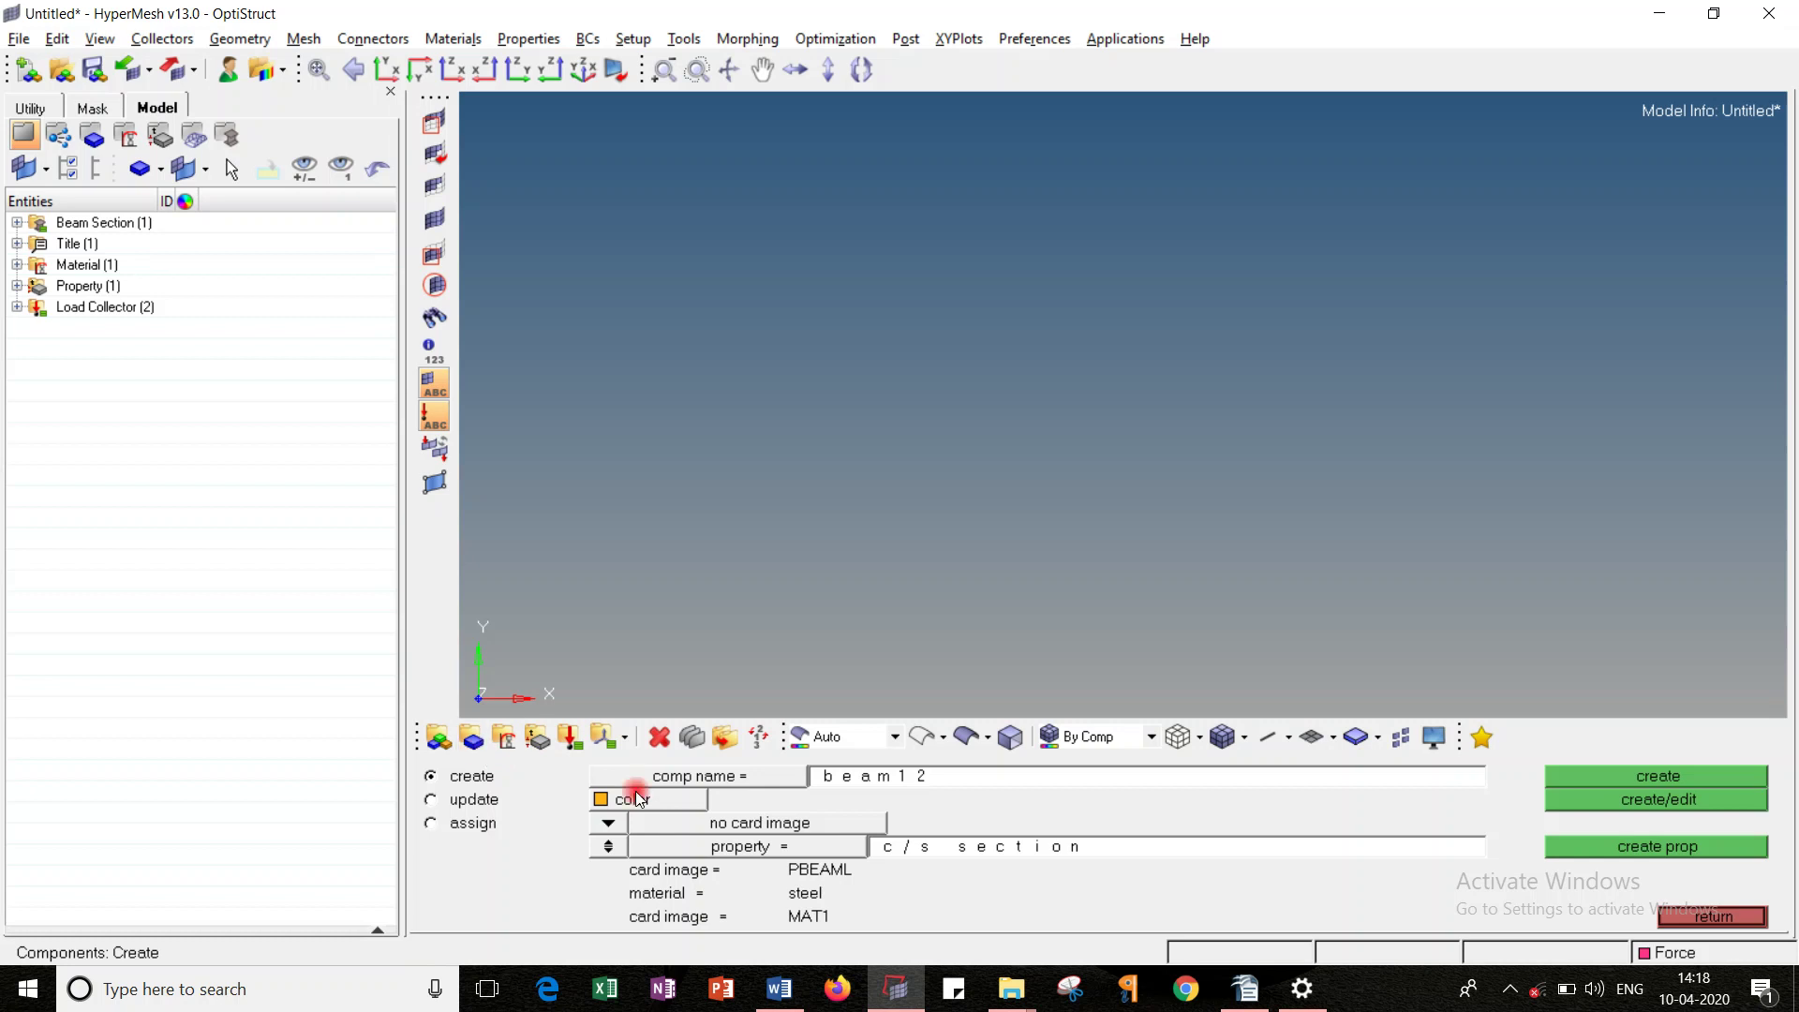
{"action": "left_click", "coordinate": [907, 777]}
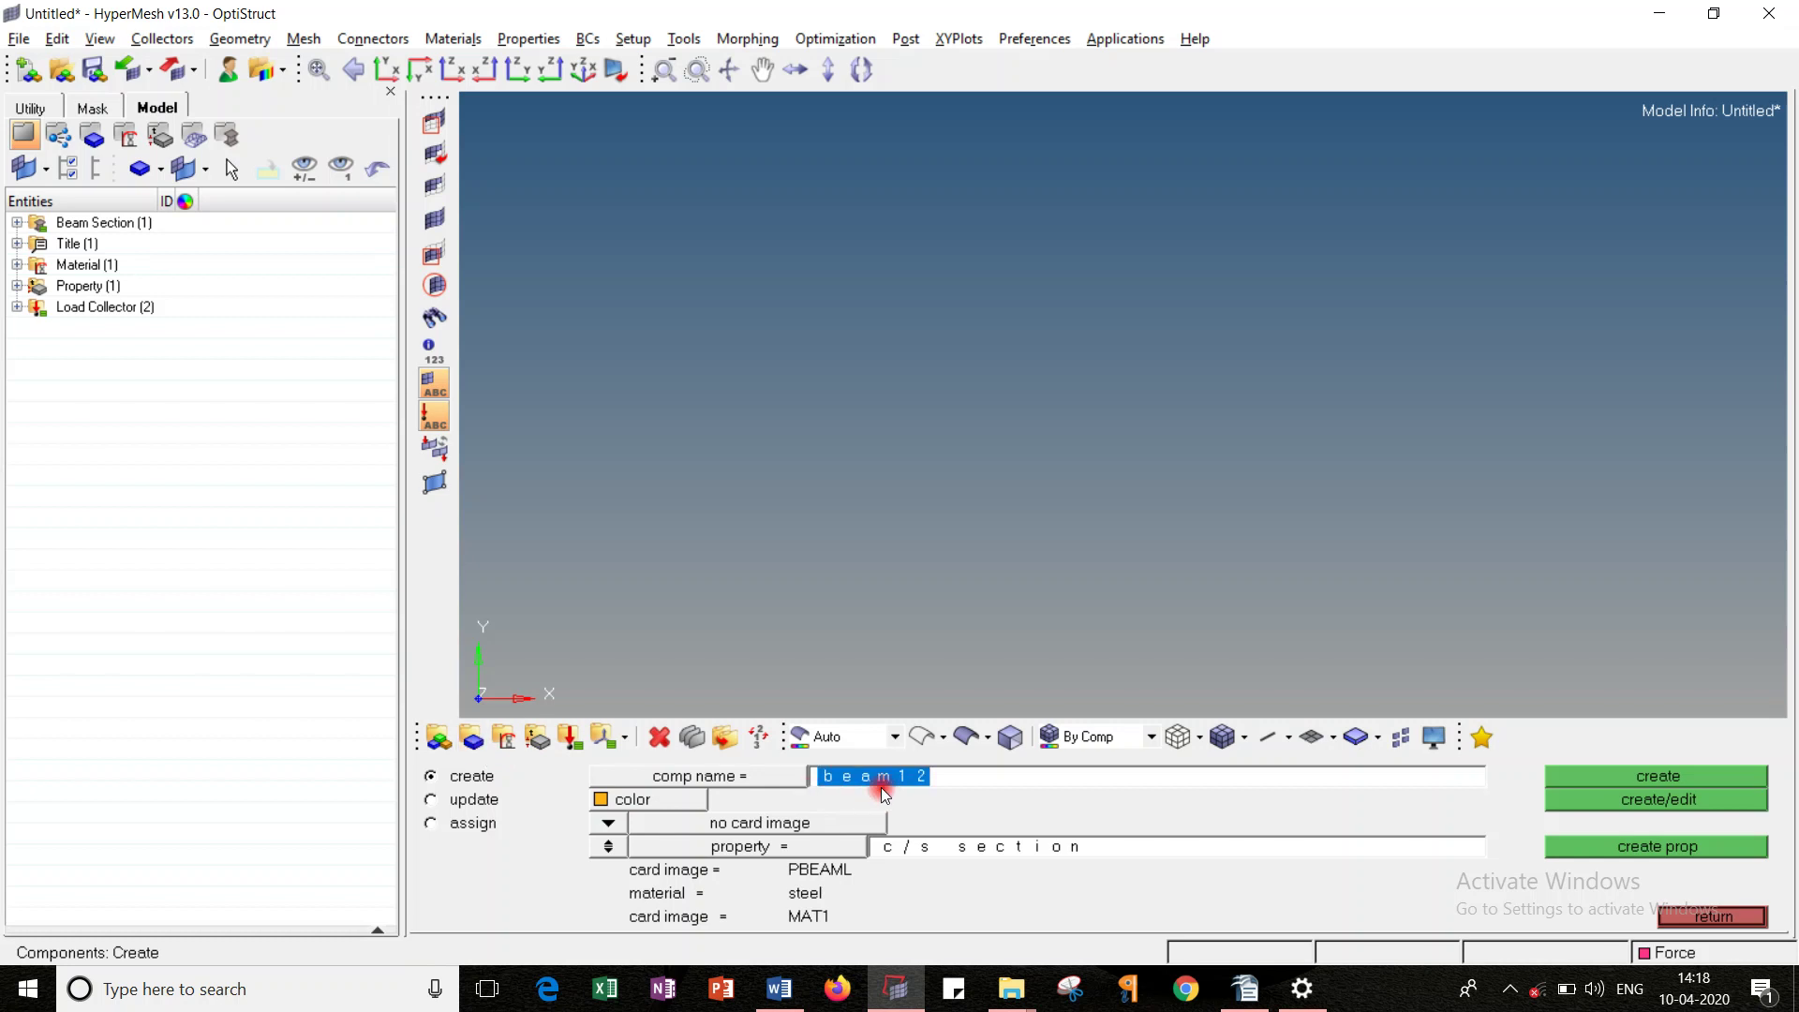
{"action": "left_click", "coordinate": [740, 846]}
{"action": "left_click", "coordinate": [616, 776]}
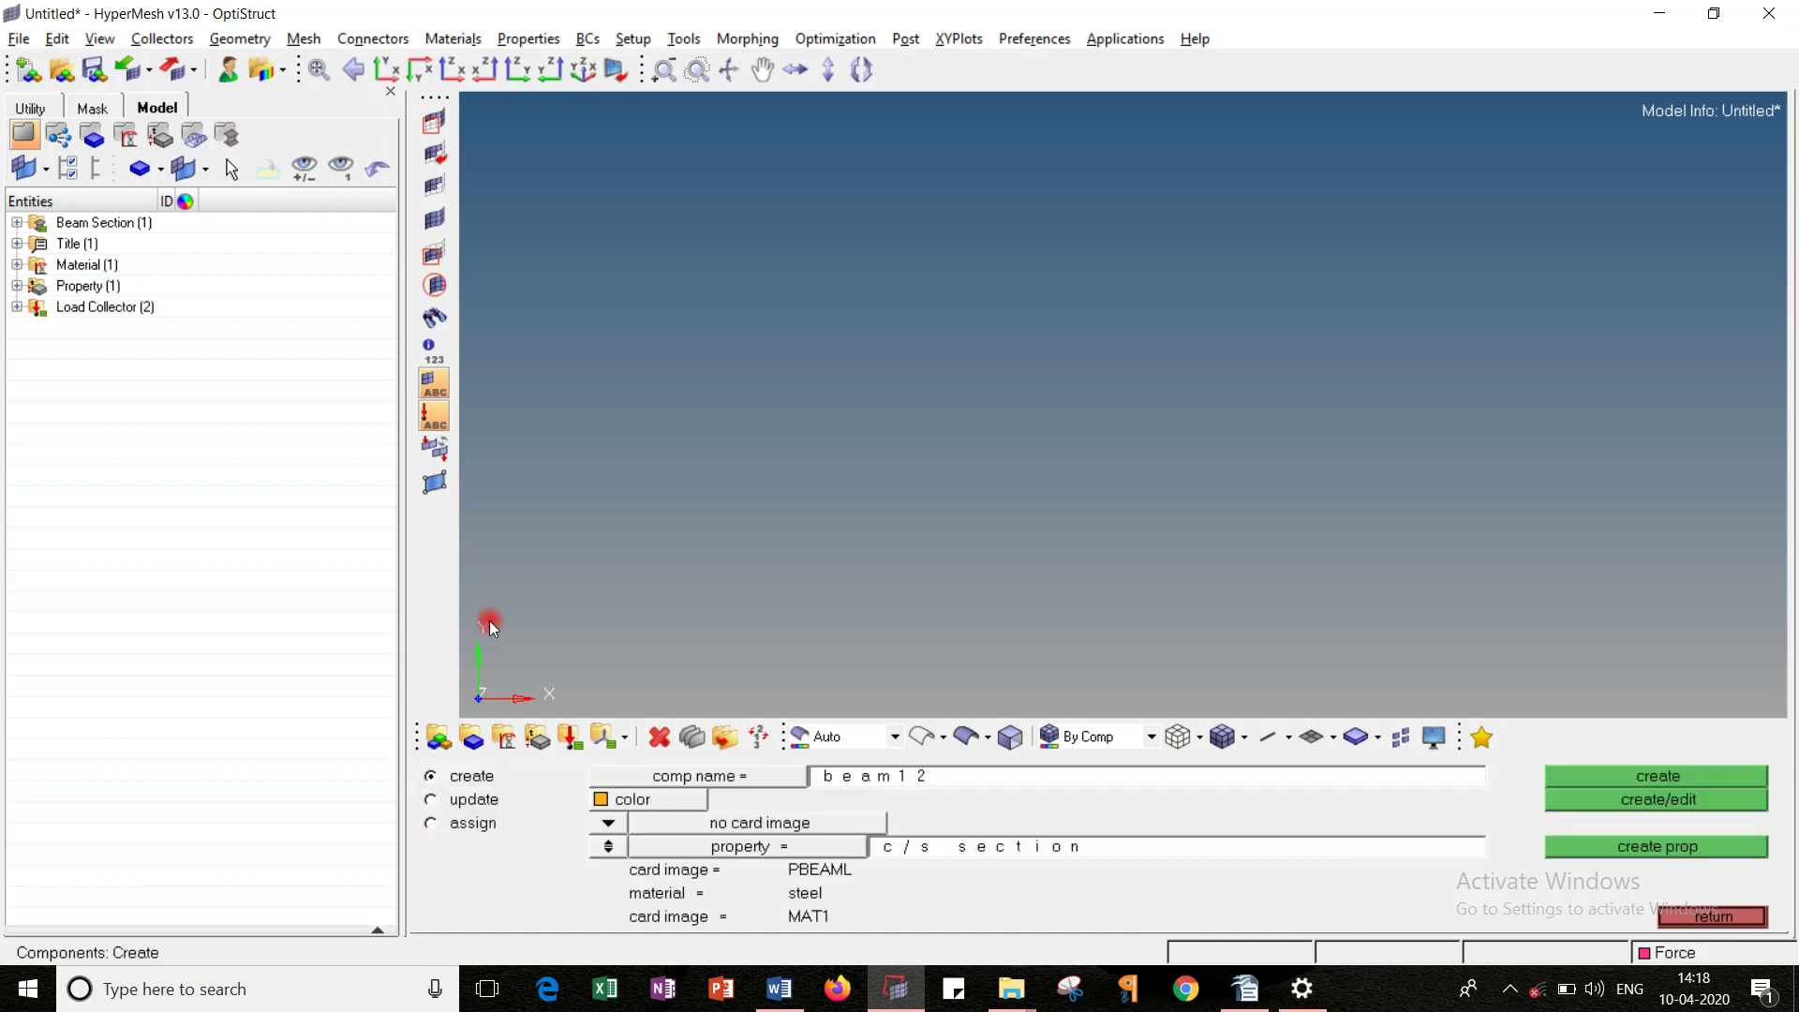
{"action": "left_click", "coordinate": [1577, 804]}
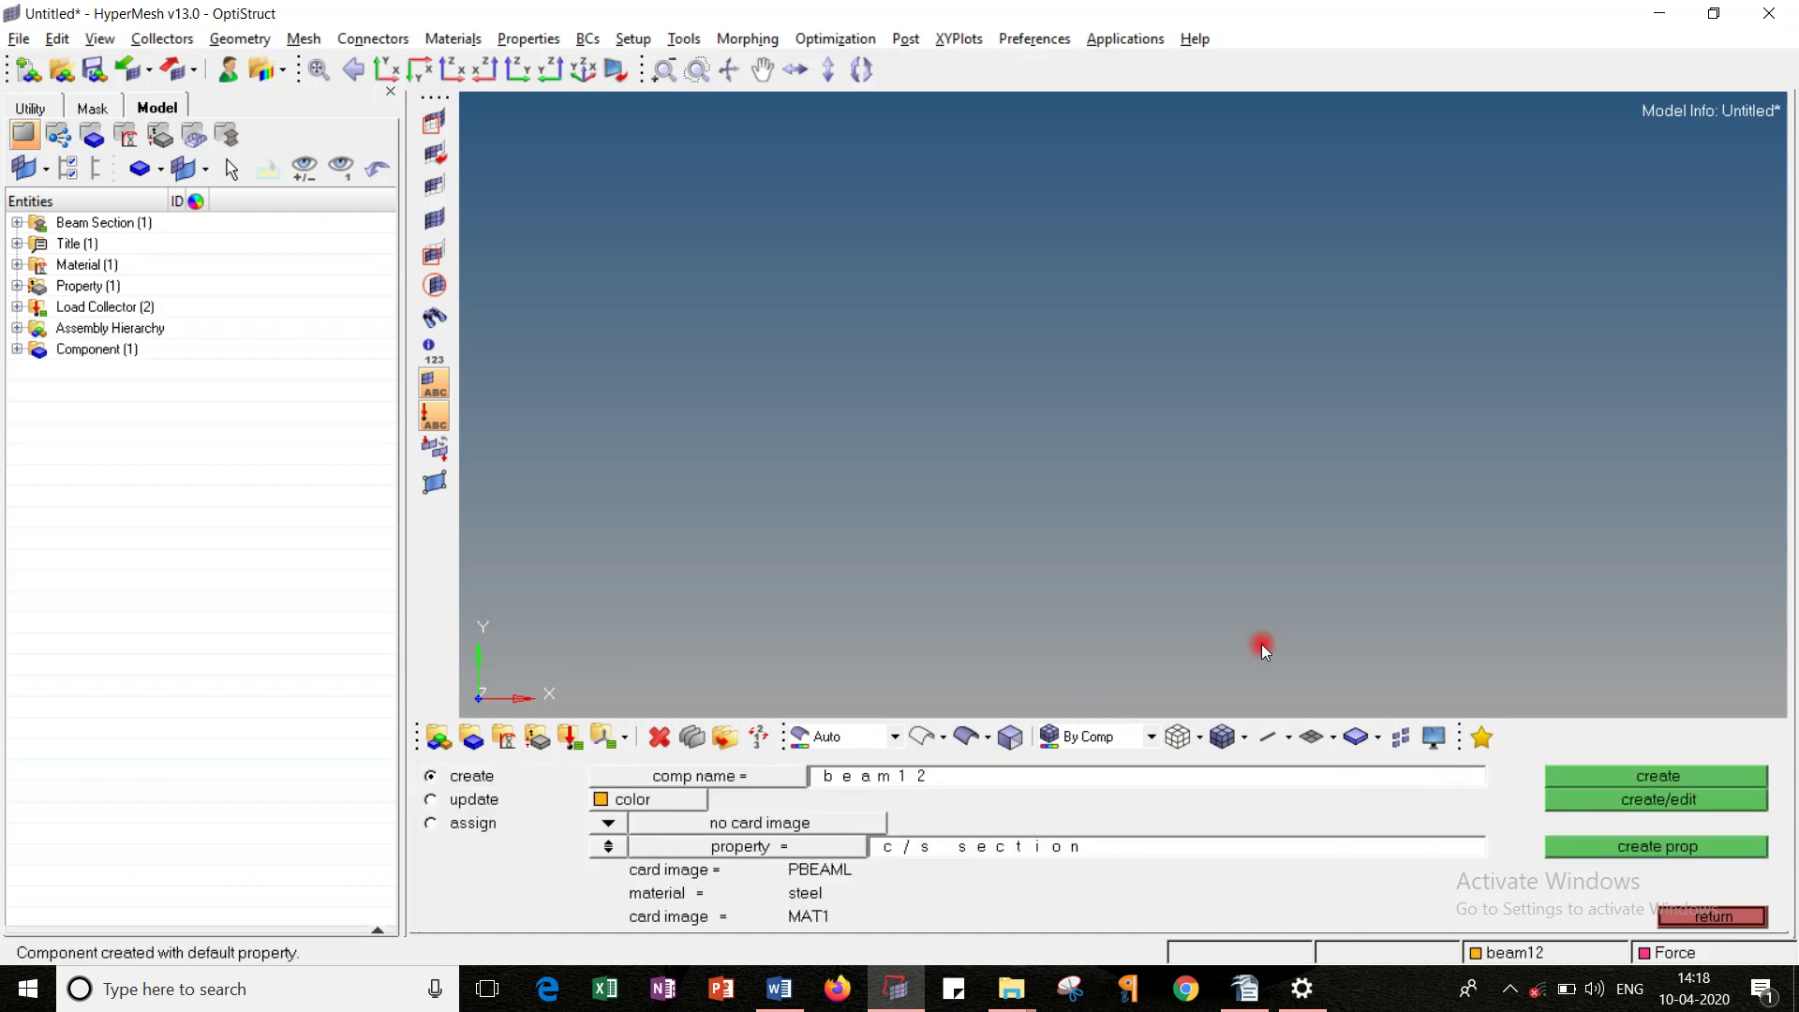
{"action": "left_click", "coordinate": [1683, 916]}
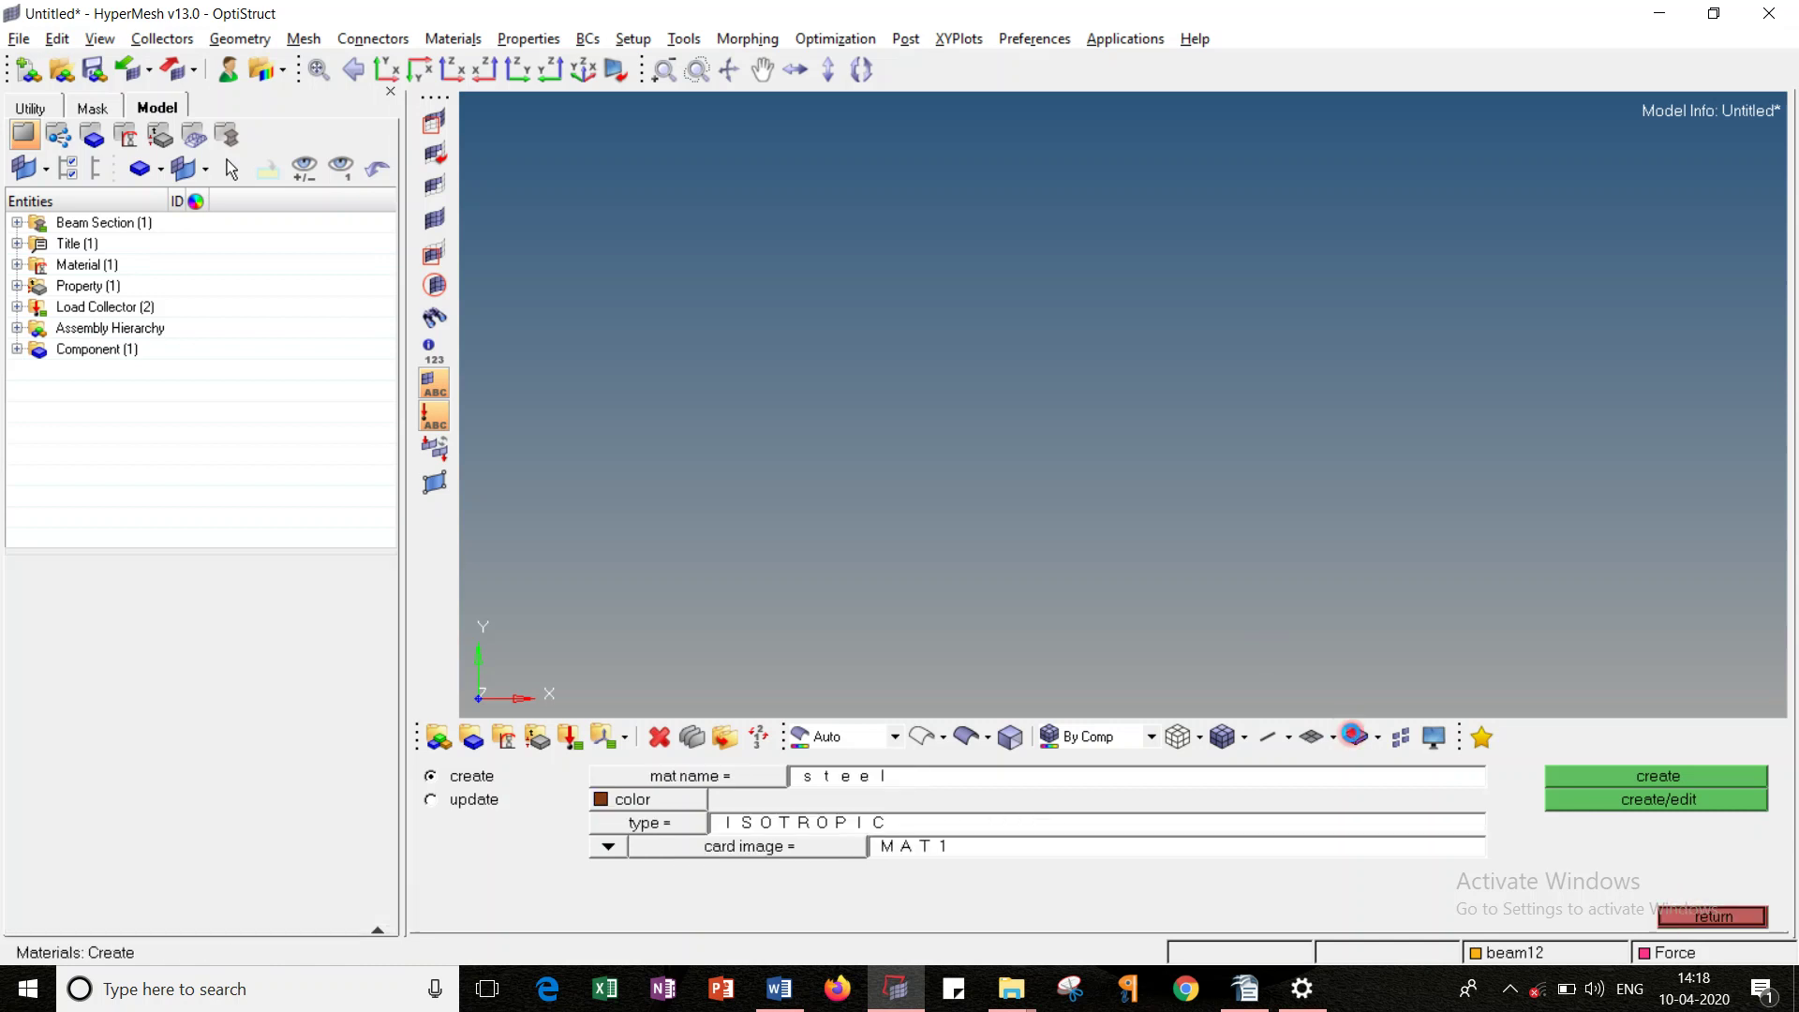
Step: Expand the Beam Section, Material, Property, Load Collector and Component folders in the Model browser
{"action": "left_click", "coordinate": [1683, 916]}
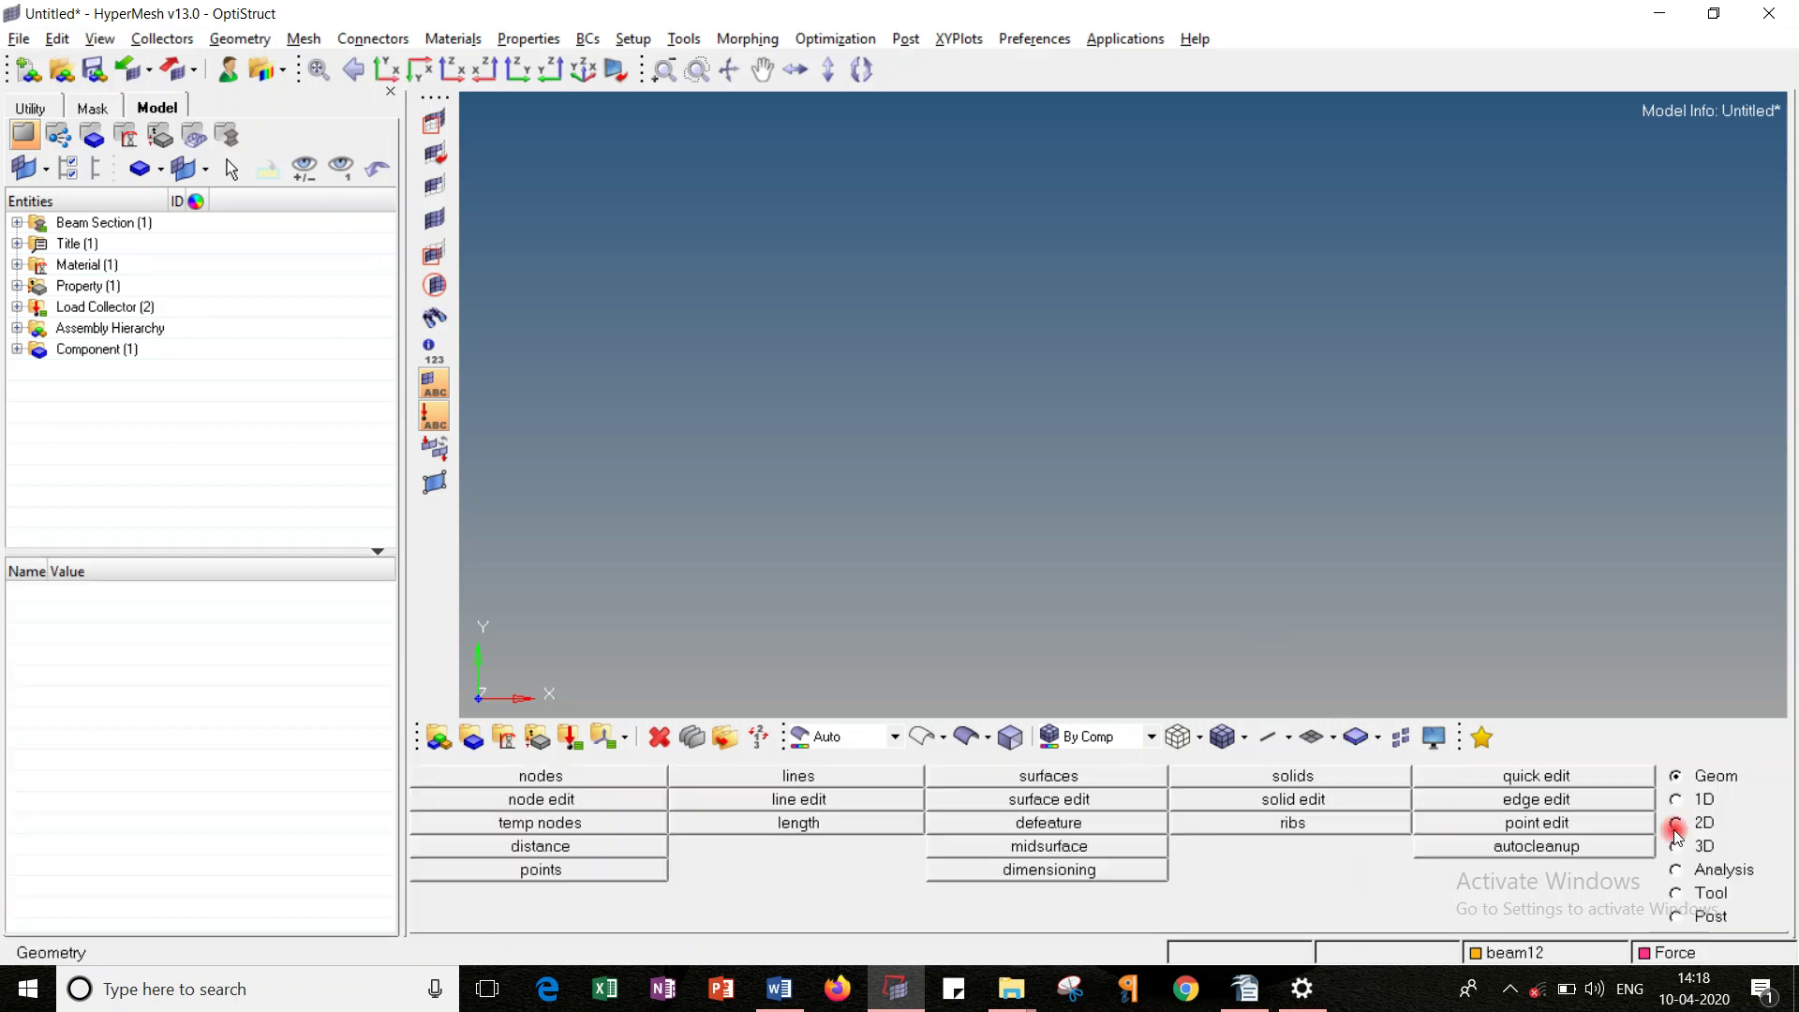
{"action": "left_click", "coordinate": [16, 222]}
{"action": "left_click", "coordinate": [16, 285]}
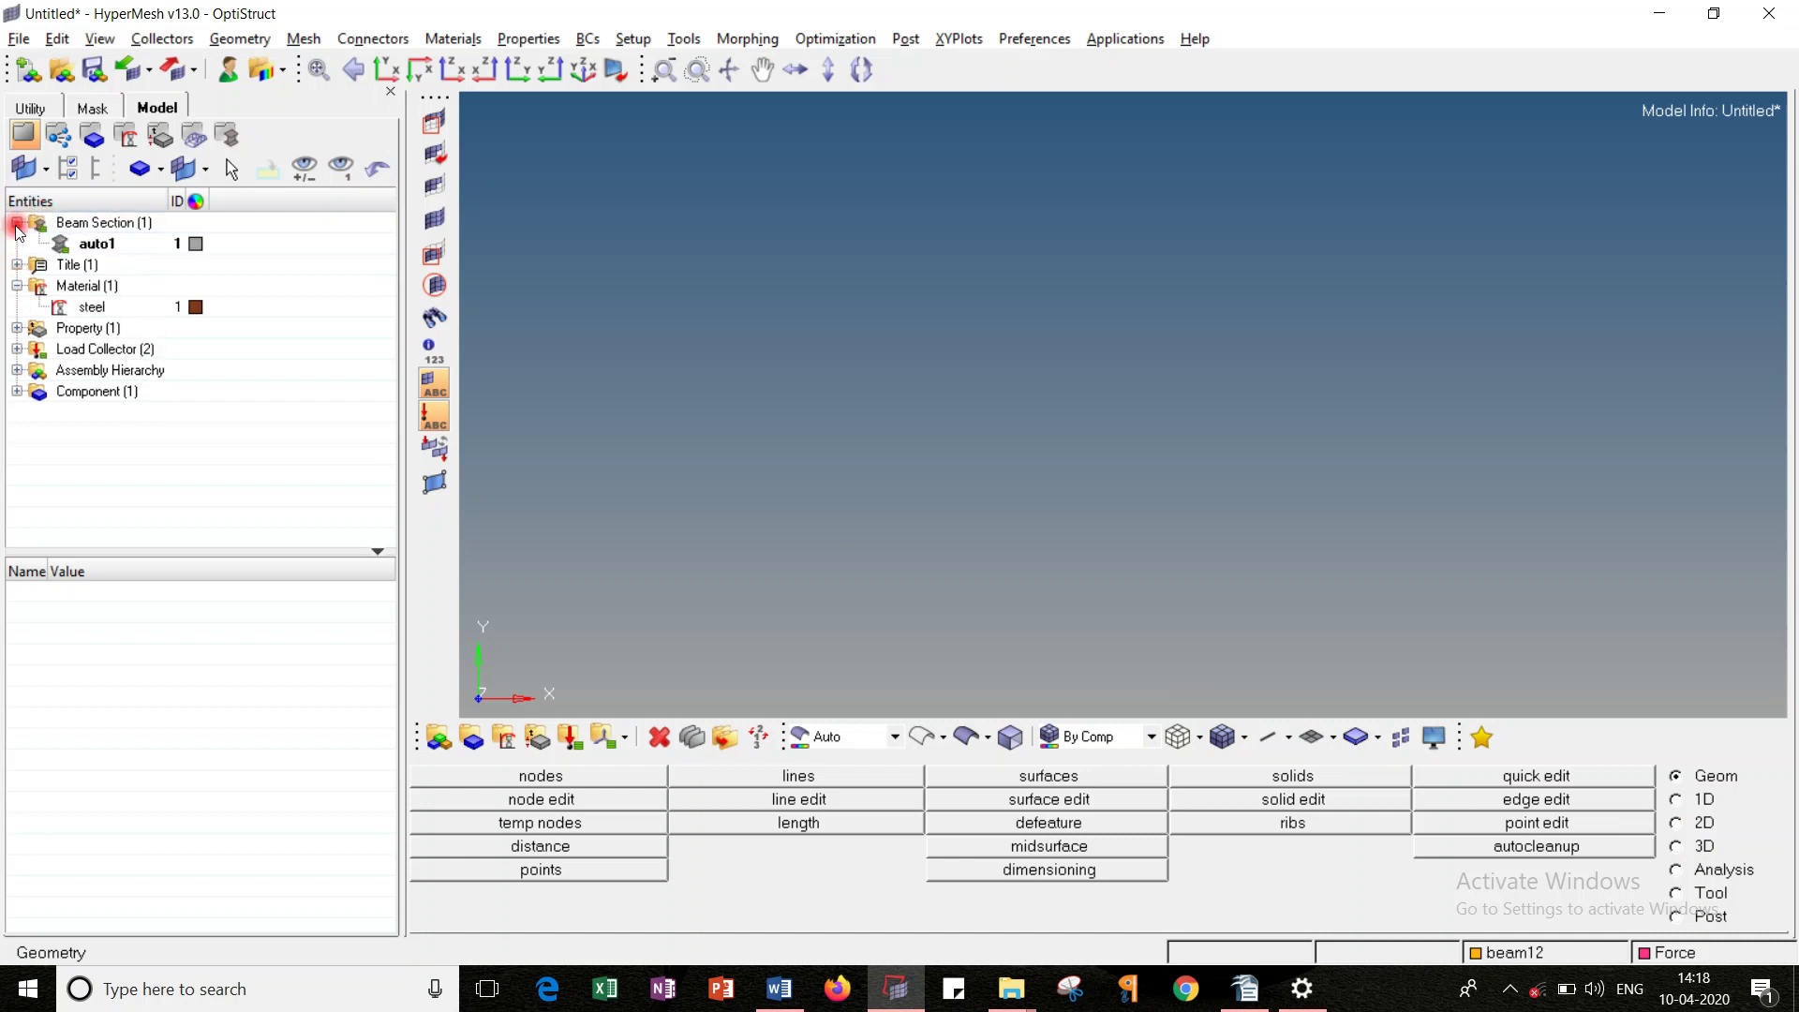
{"action": "left_click", "coordinate": [16, 327]}
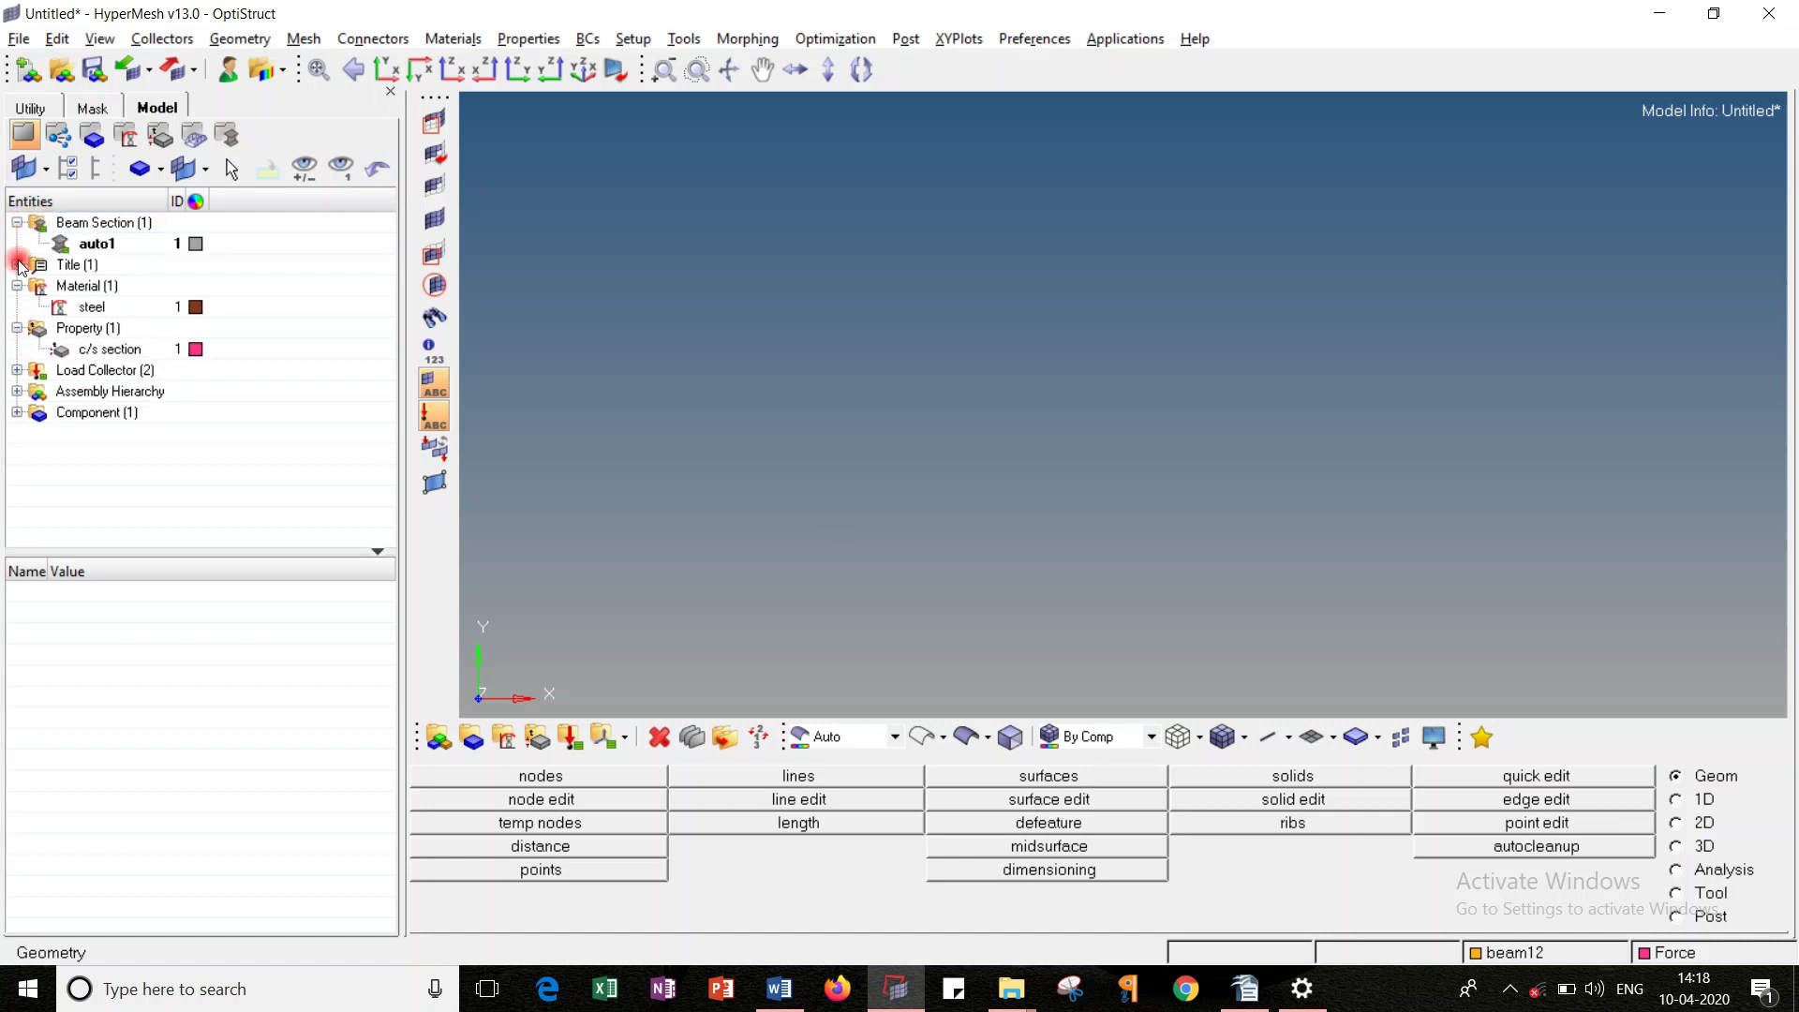
{"action": "left_click", "coordinate": [16, 369]}
{"action": "left_click", "coordinate": [17, 455]}
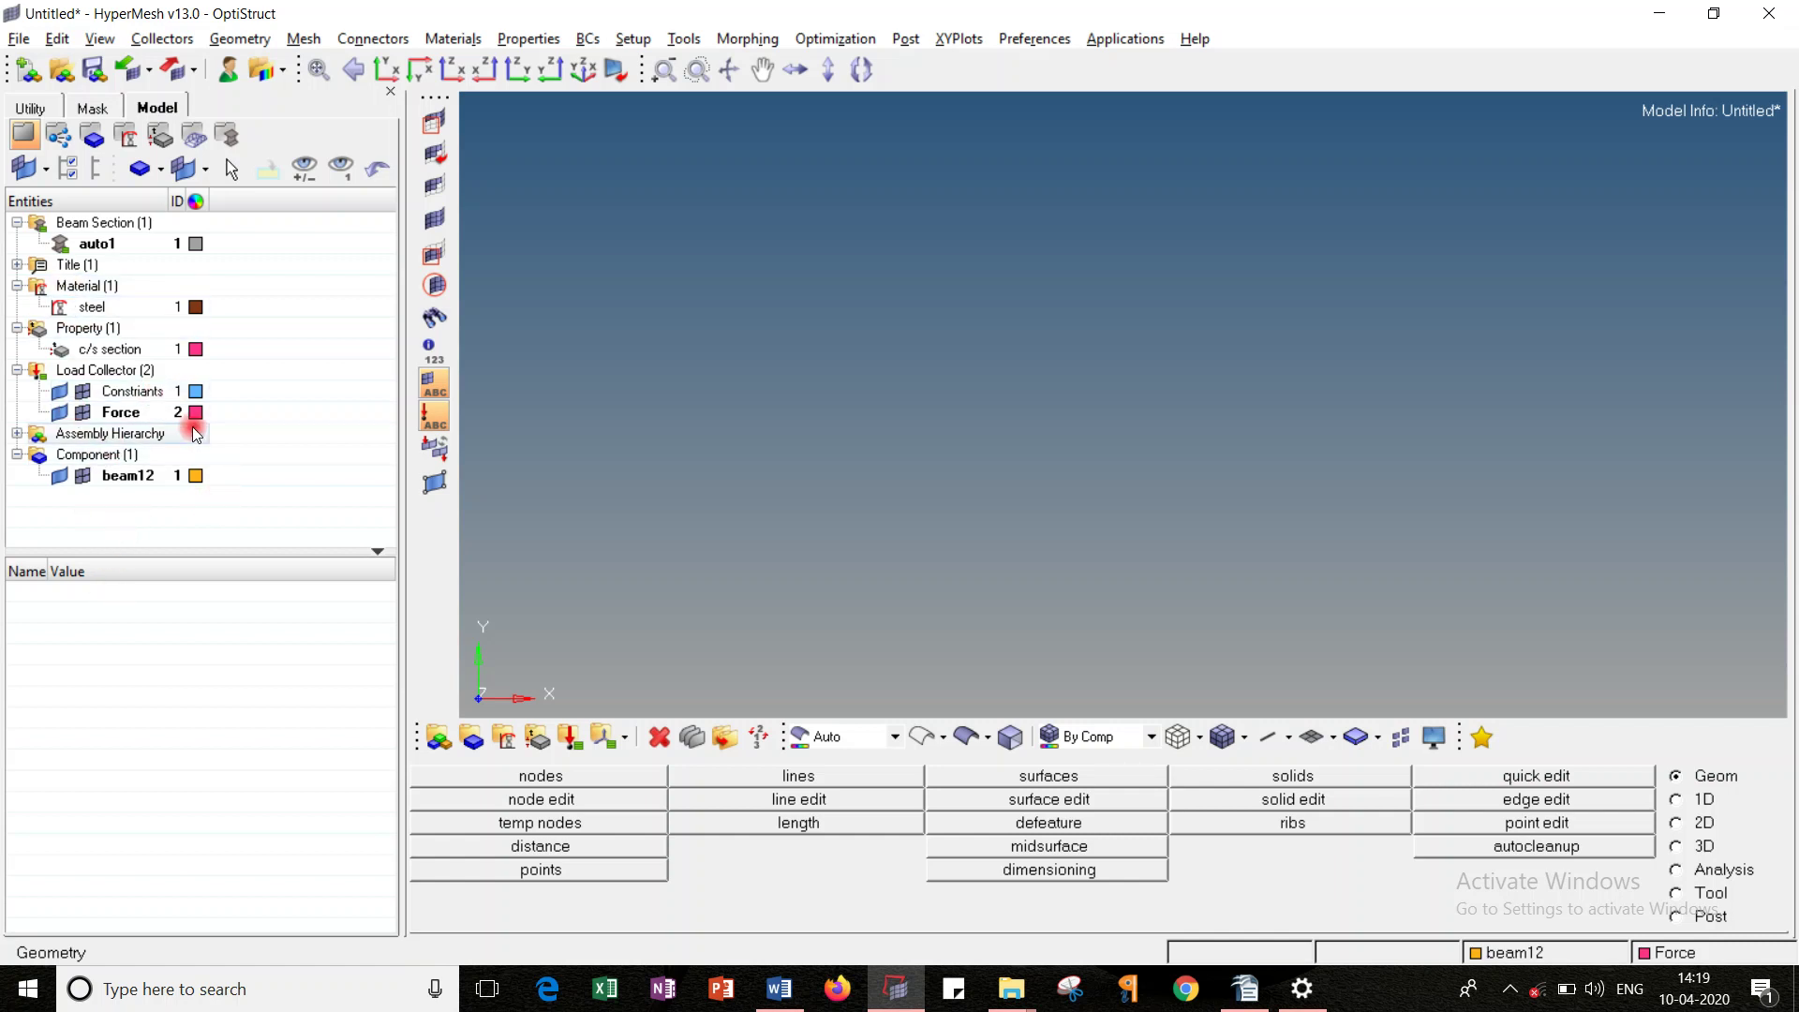
{"action": "left_click", "coordinate": [197, 394]}
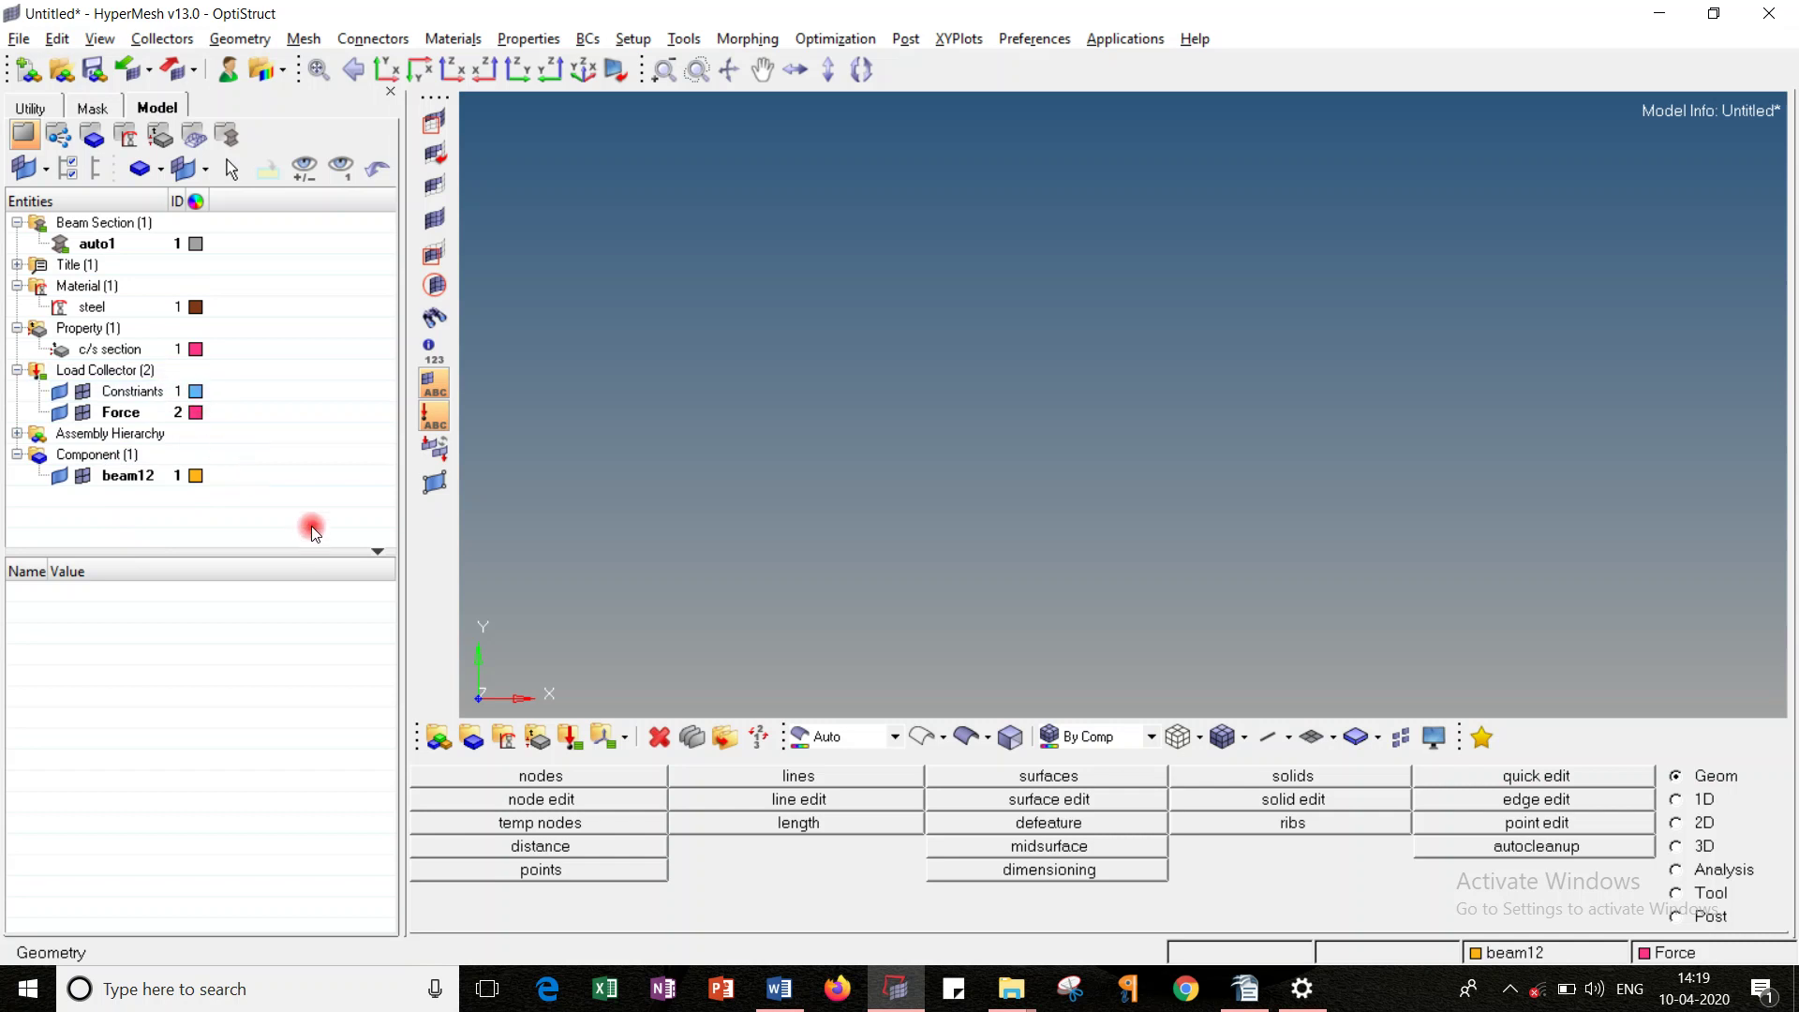
{"action": "left_click", "coordinate": [1571, 952]}
{"action": "key", "text": "alt+Tab"}
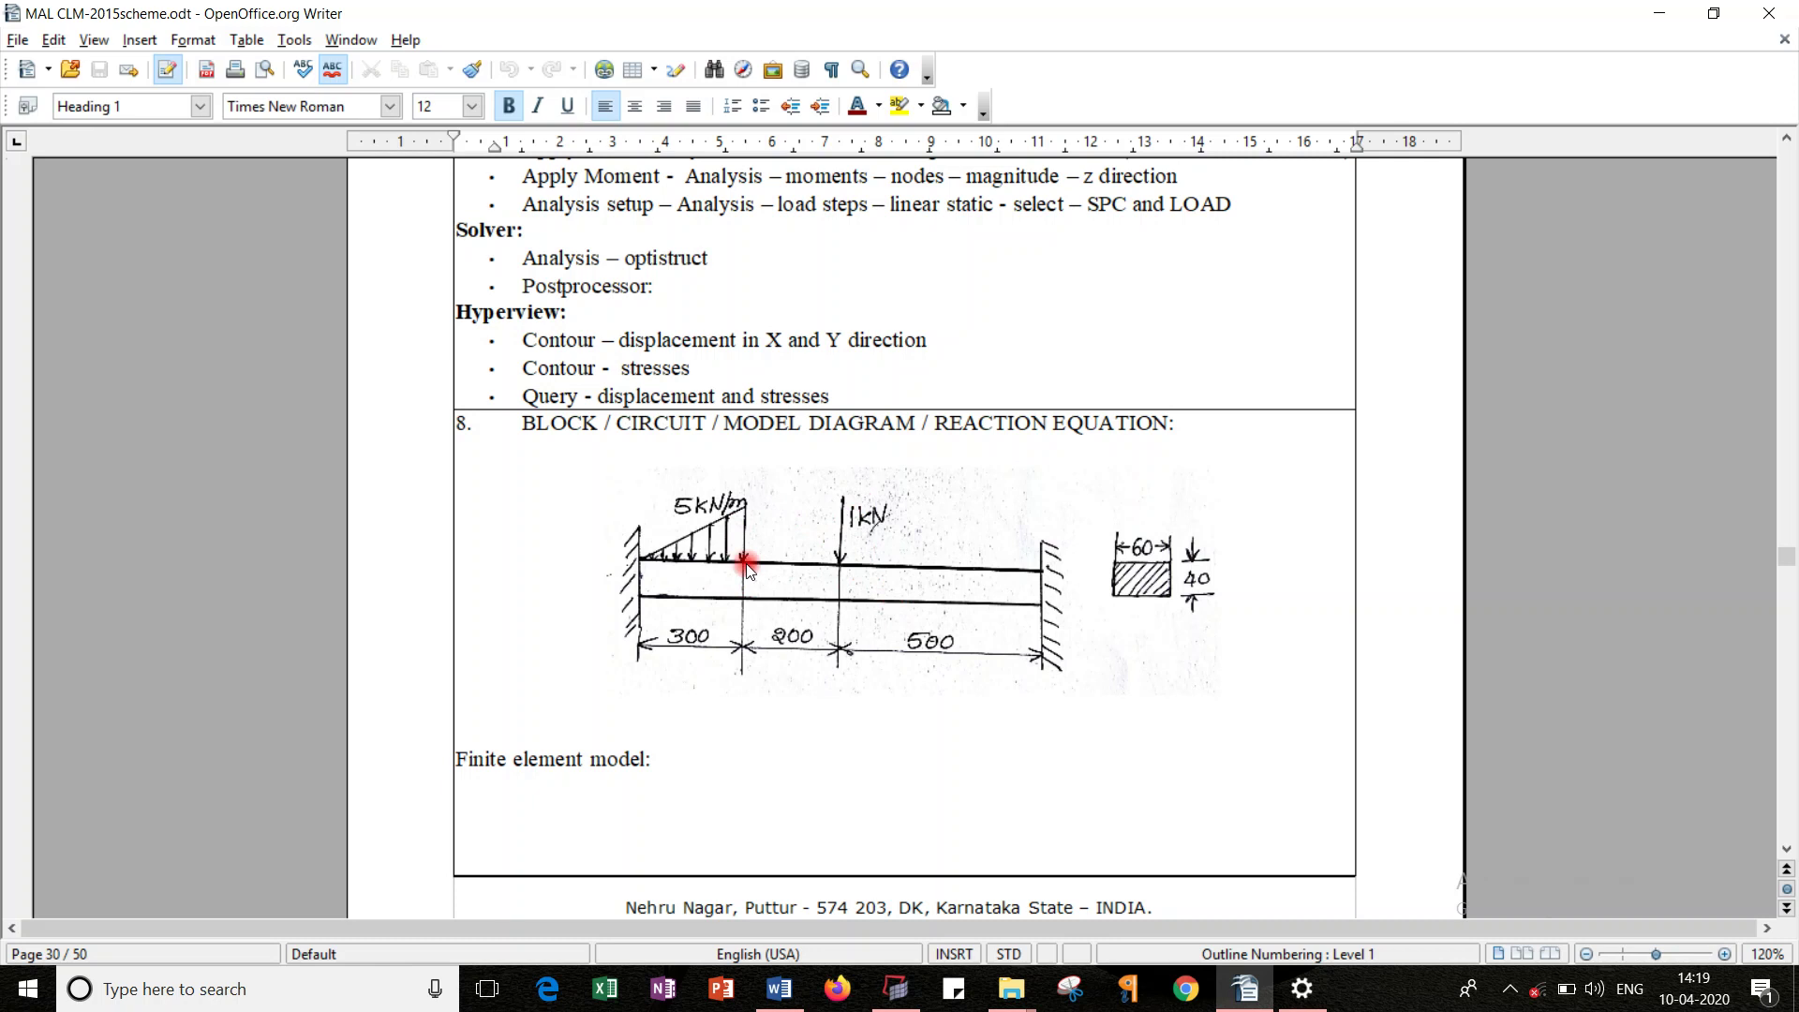
Step: Switch from the lab manual's beam diagram back to HyperMesh
{"action": "key", "text": "alt+Tab"}
{"action": "key", "text": "alt+Tab"}
{"action": "key", "text": "alt+Tab"}
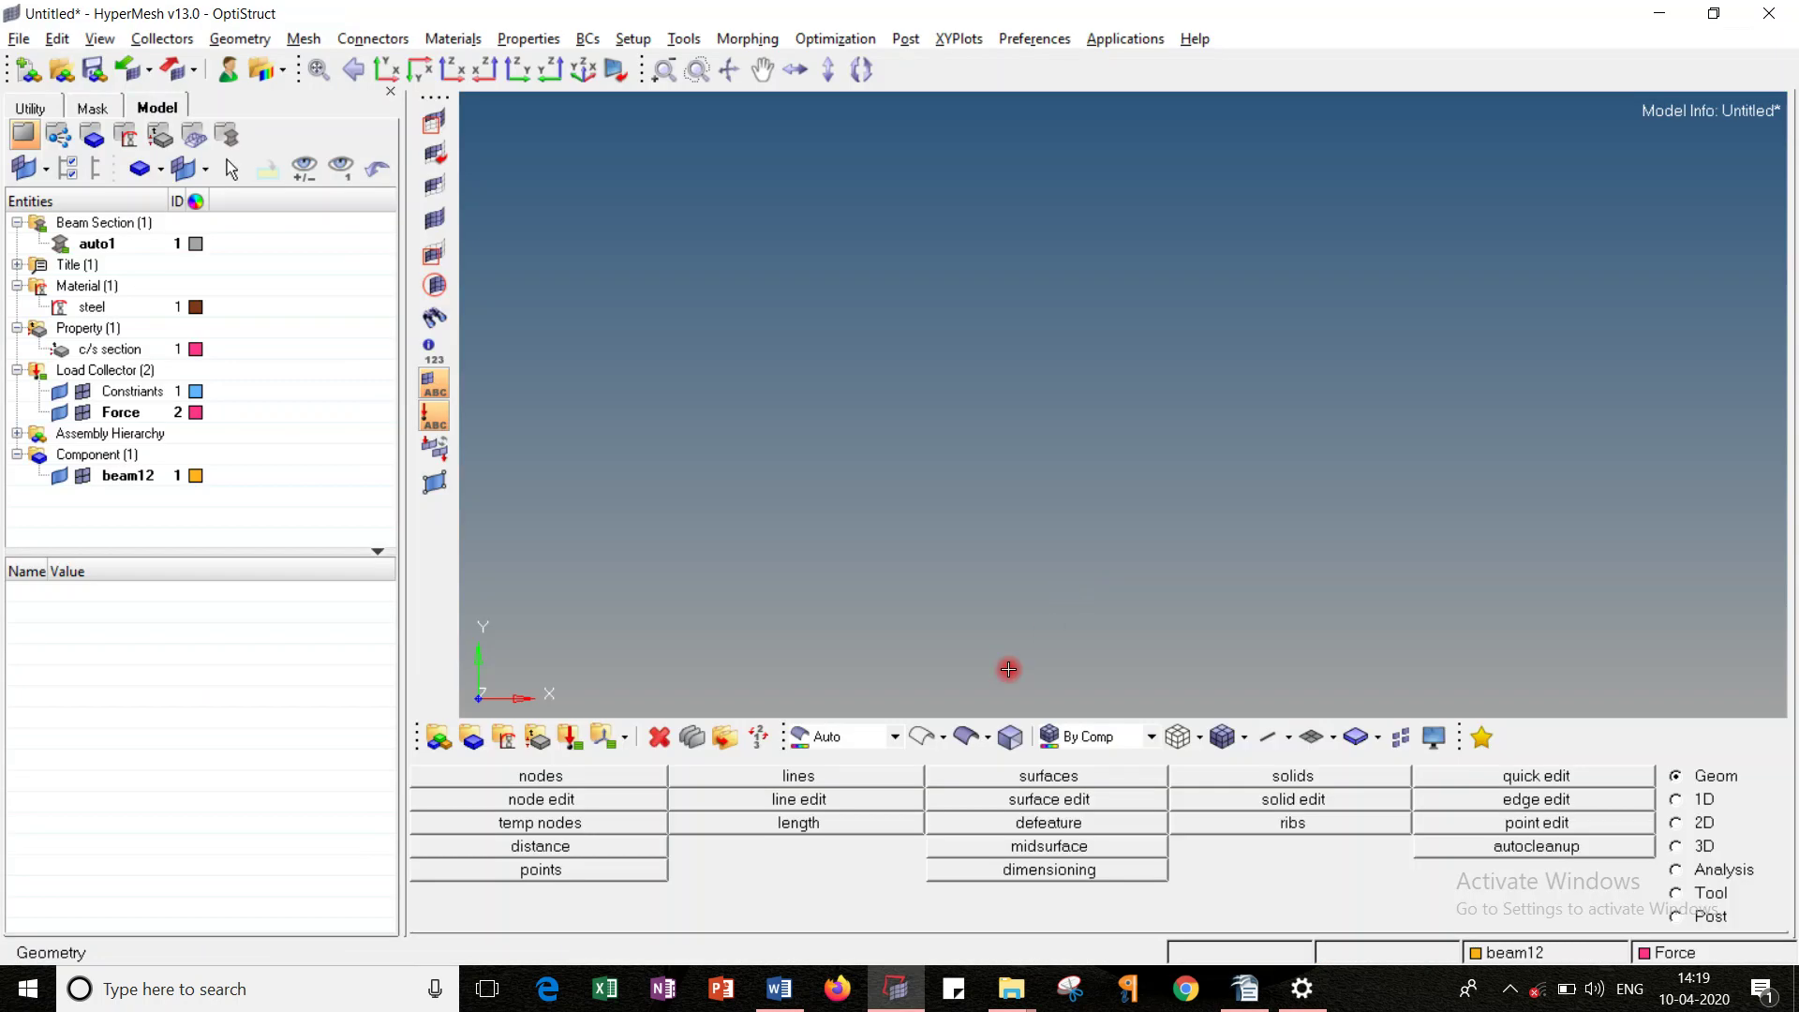
Step: Create beam nodes at x = 0 and x = 300 with y = z = 0
{"action": "left_click", "coordinate": [565, 776]}
{"action": "left_click", "coordinate": [749, 798]}
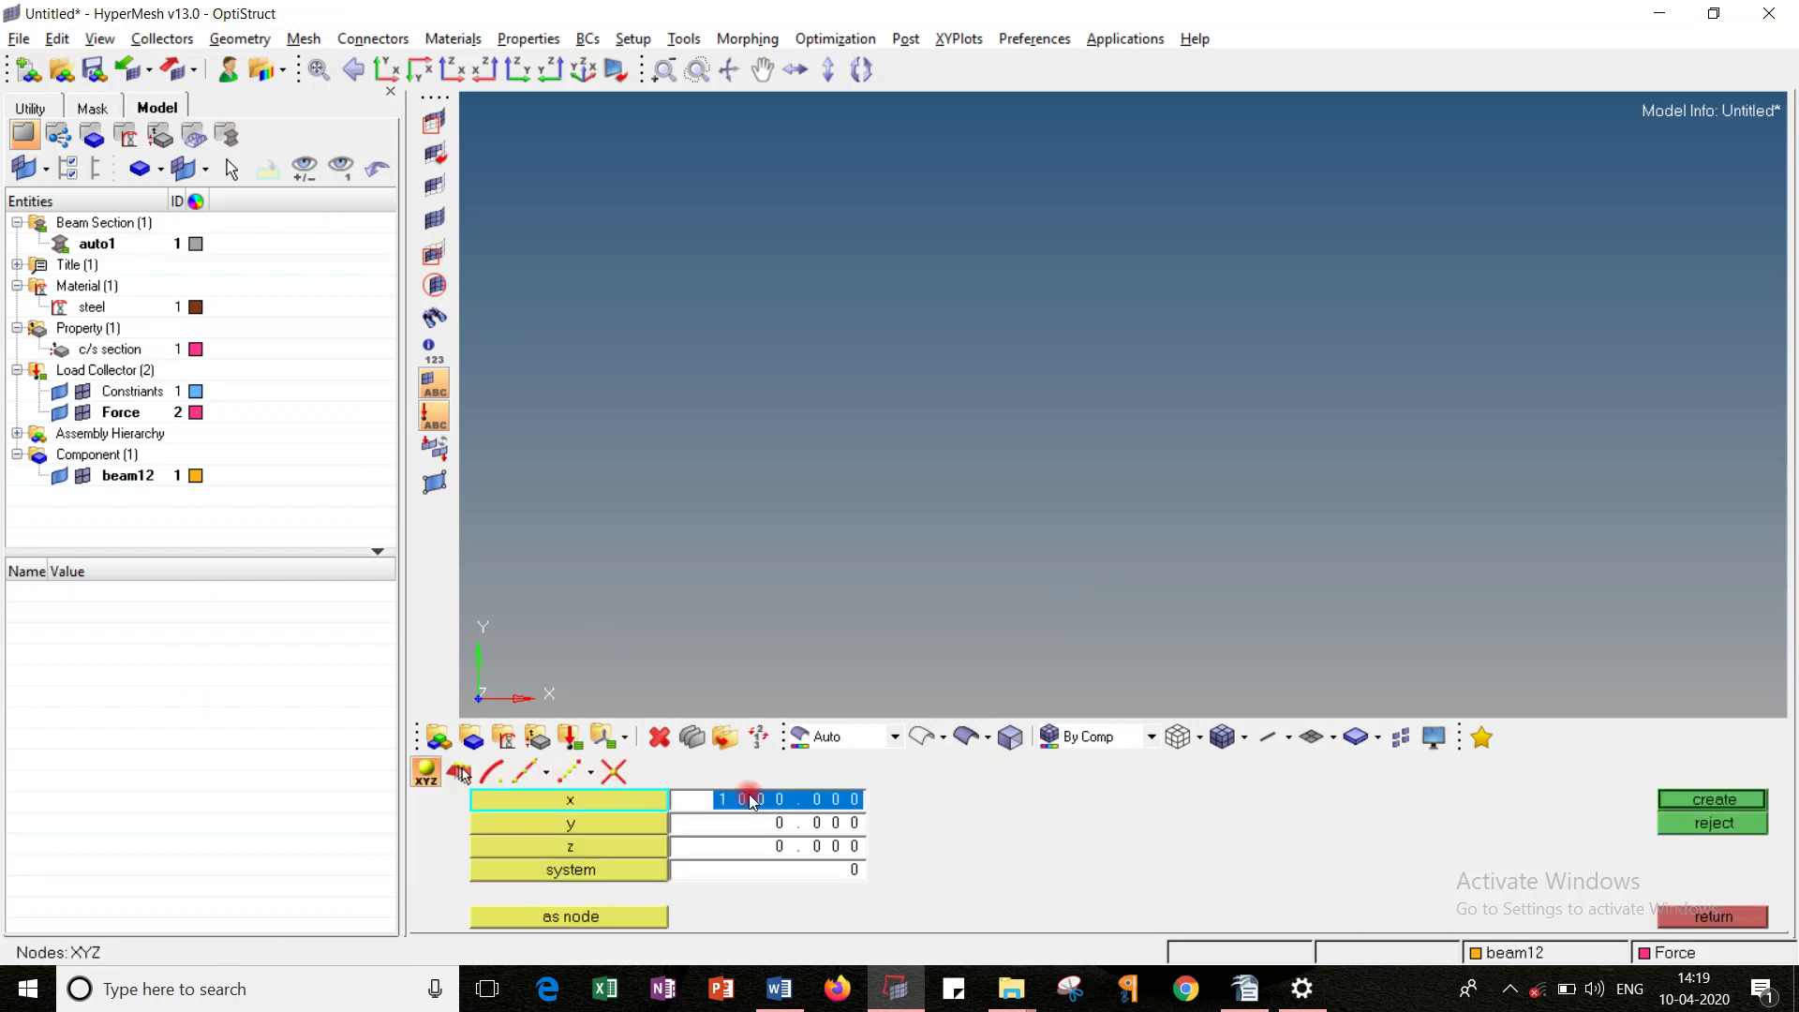
{"action": "type", "text": "0"}
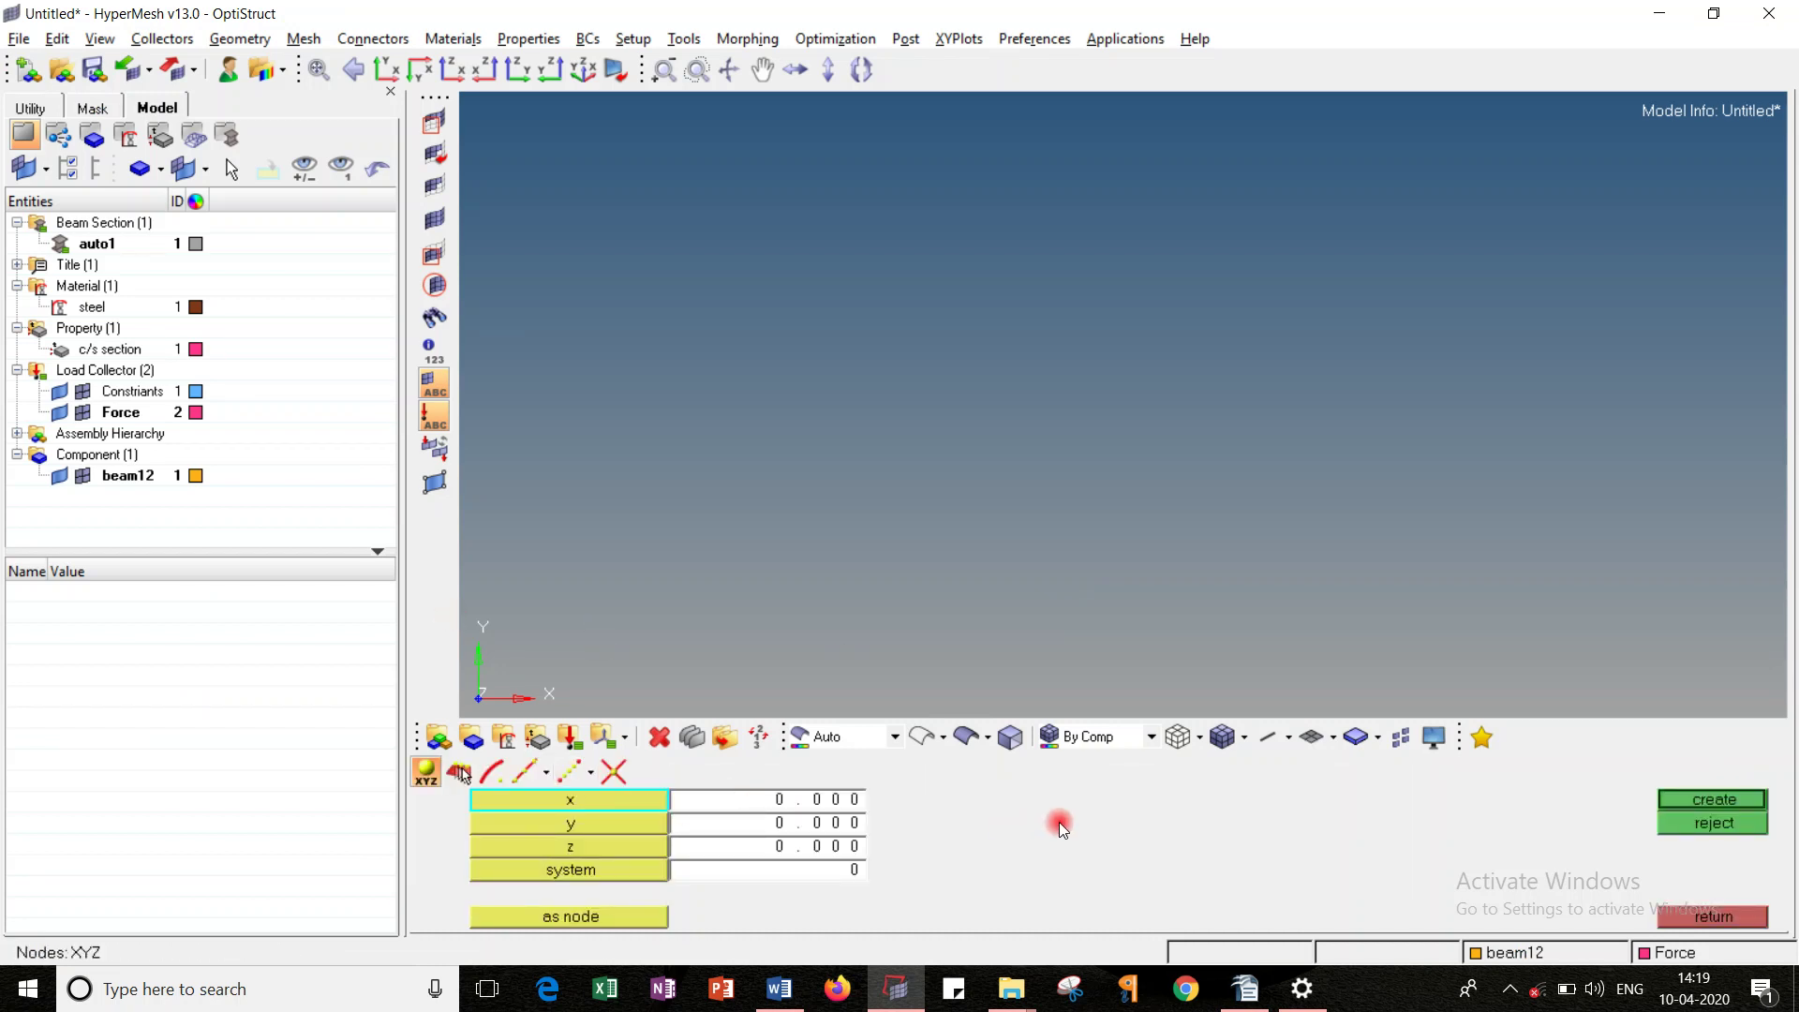
{"action": "left_click", "coordinate": [1748, 801]}
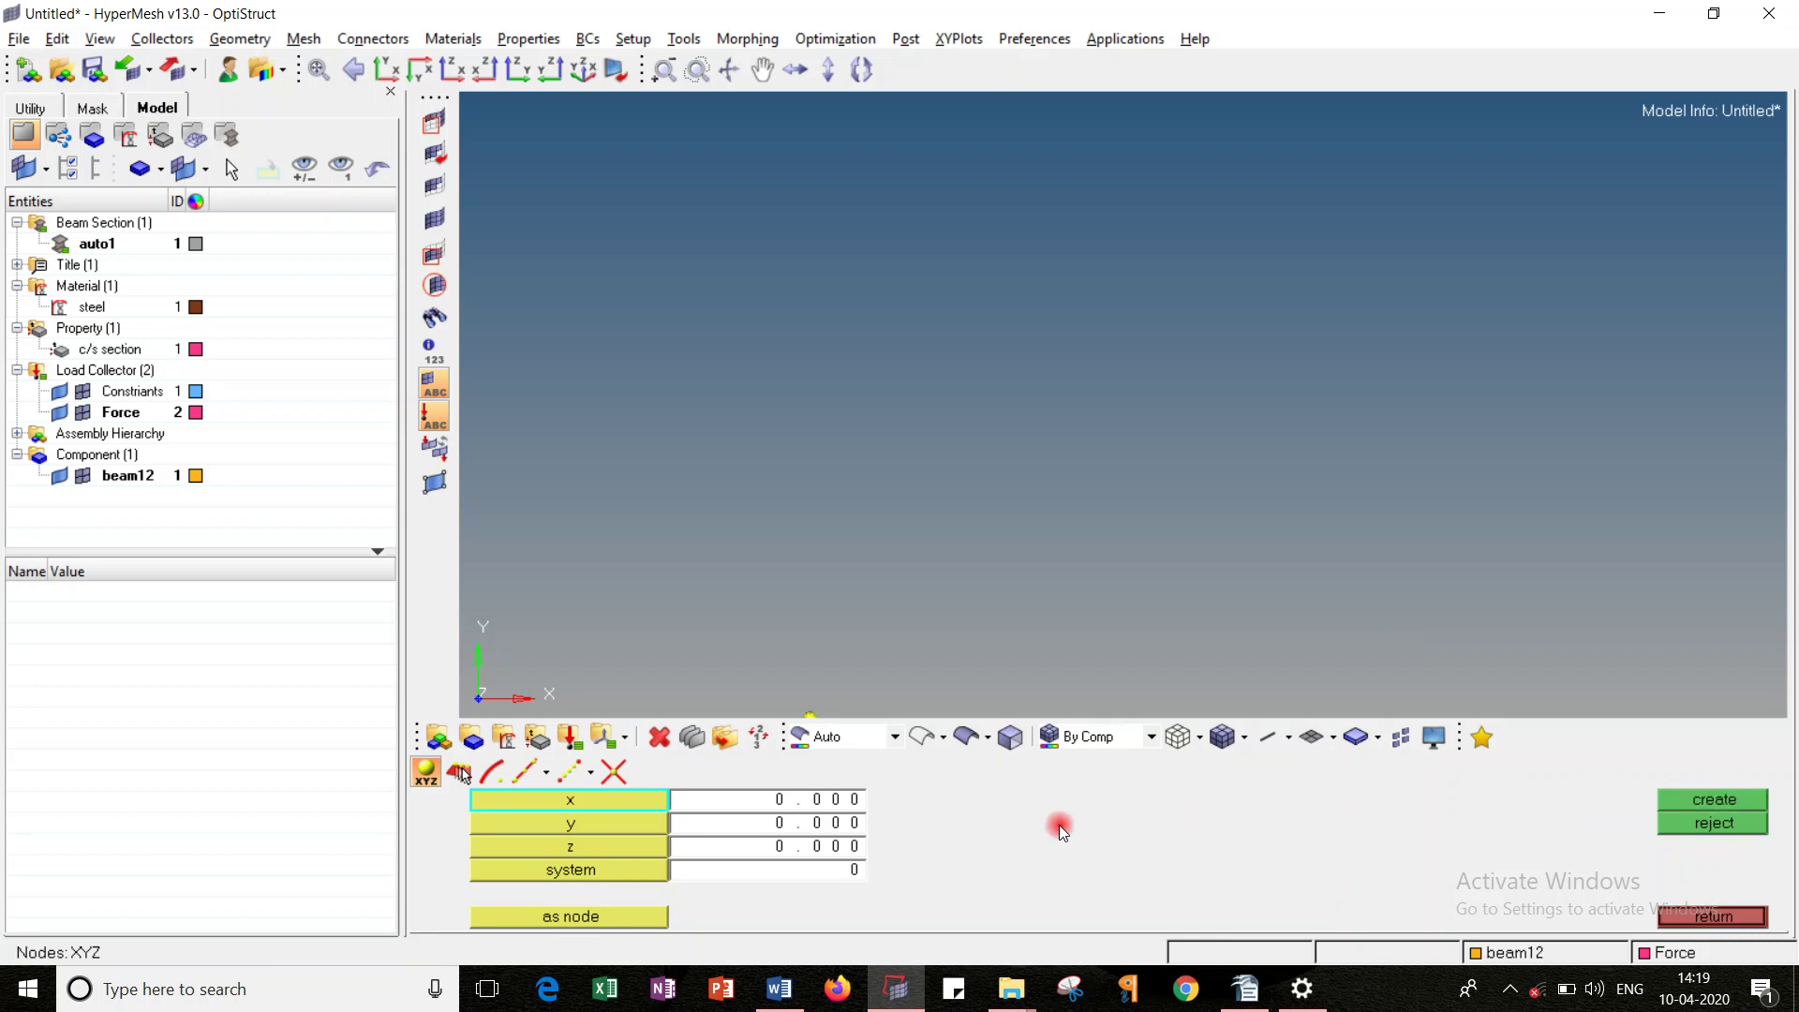
{"action": "left_click", "coordinate": [838, 798]}
{"action": "type", "text": "300"}
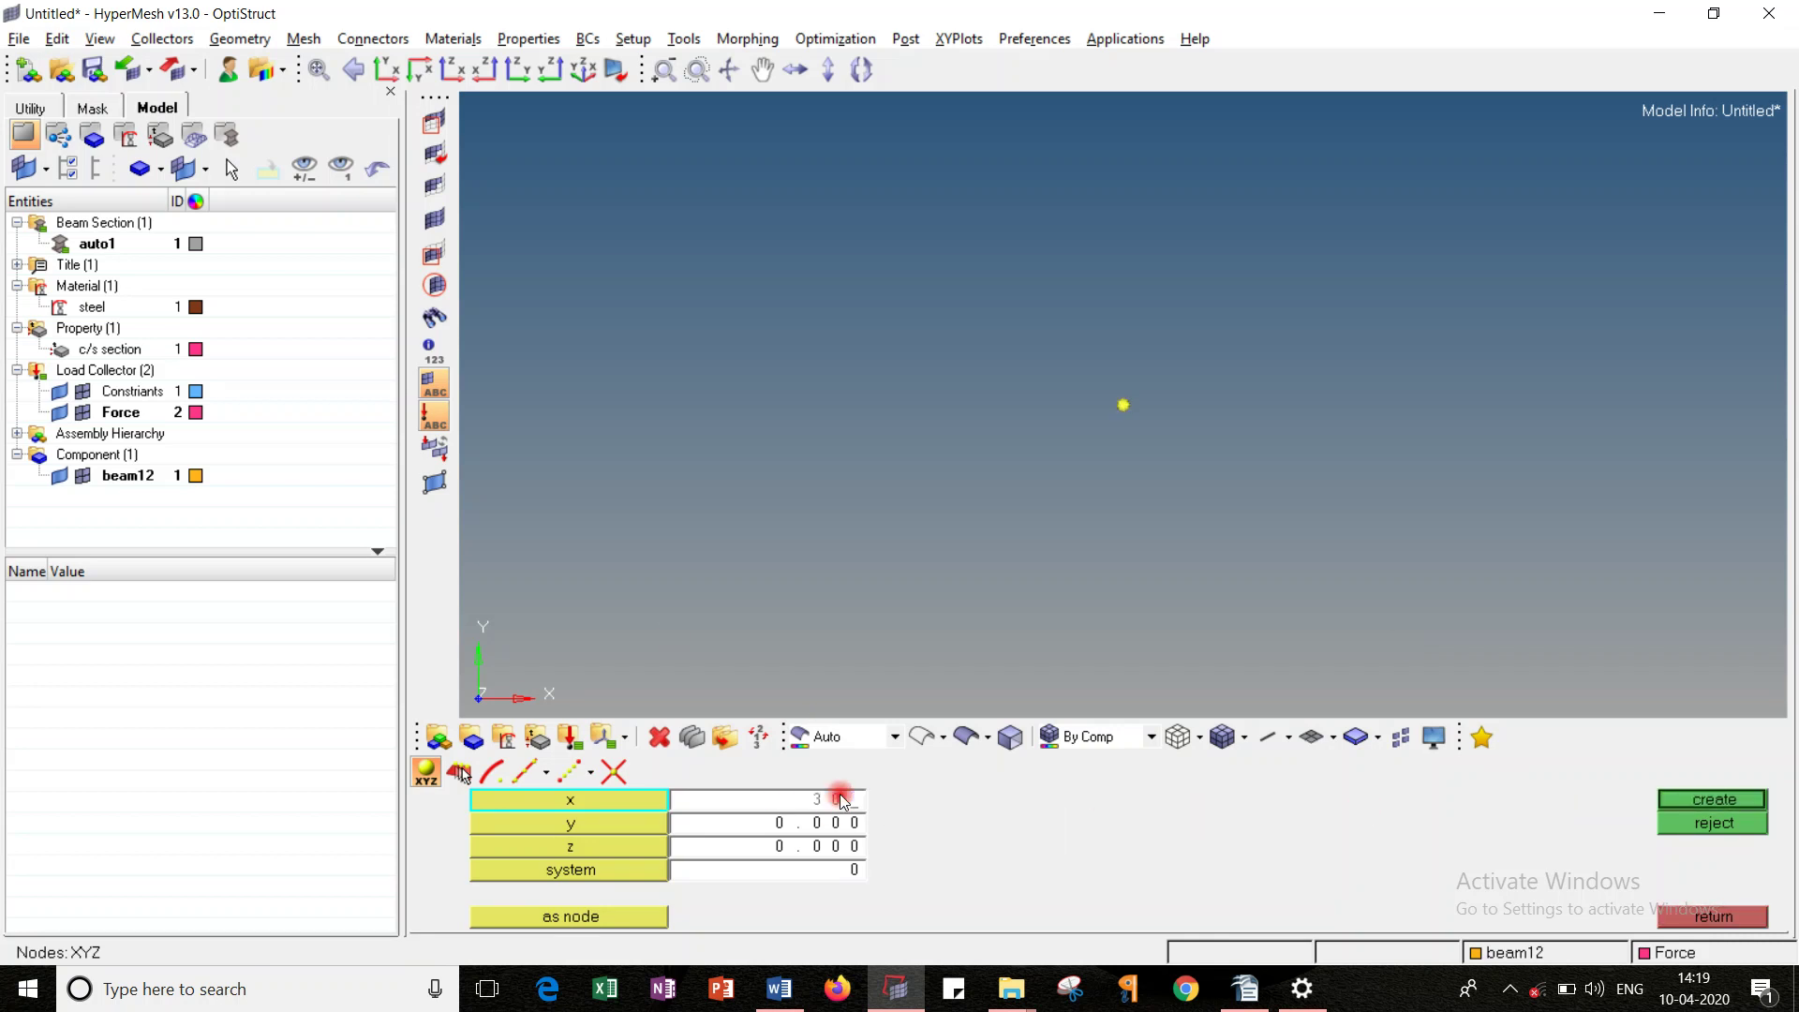
{"action": "left_click", "coordinate": [1683, 801]}
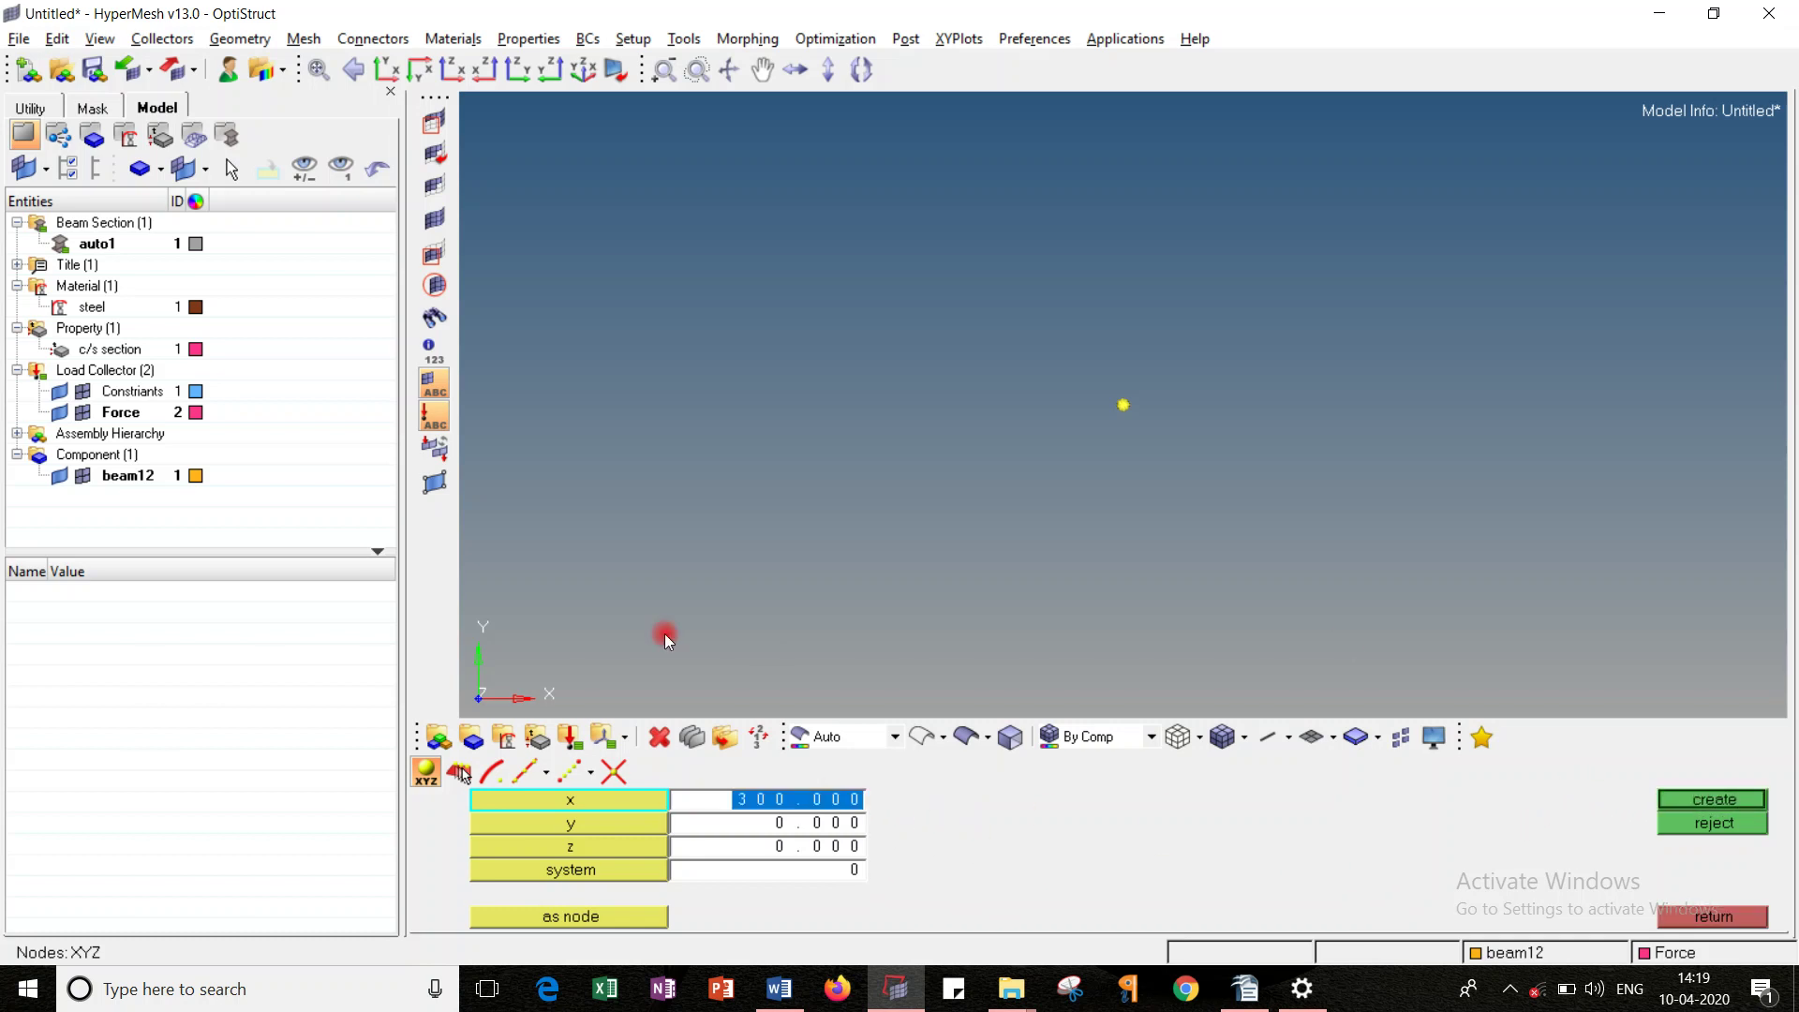
{"action": "key", "text": "BackSpace"}
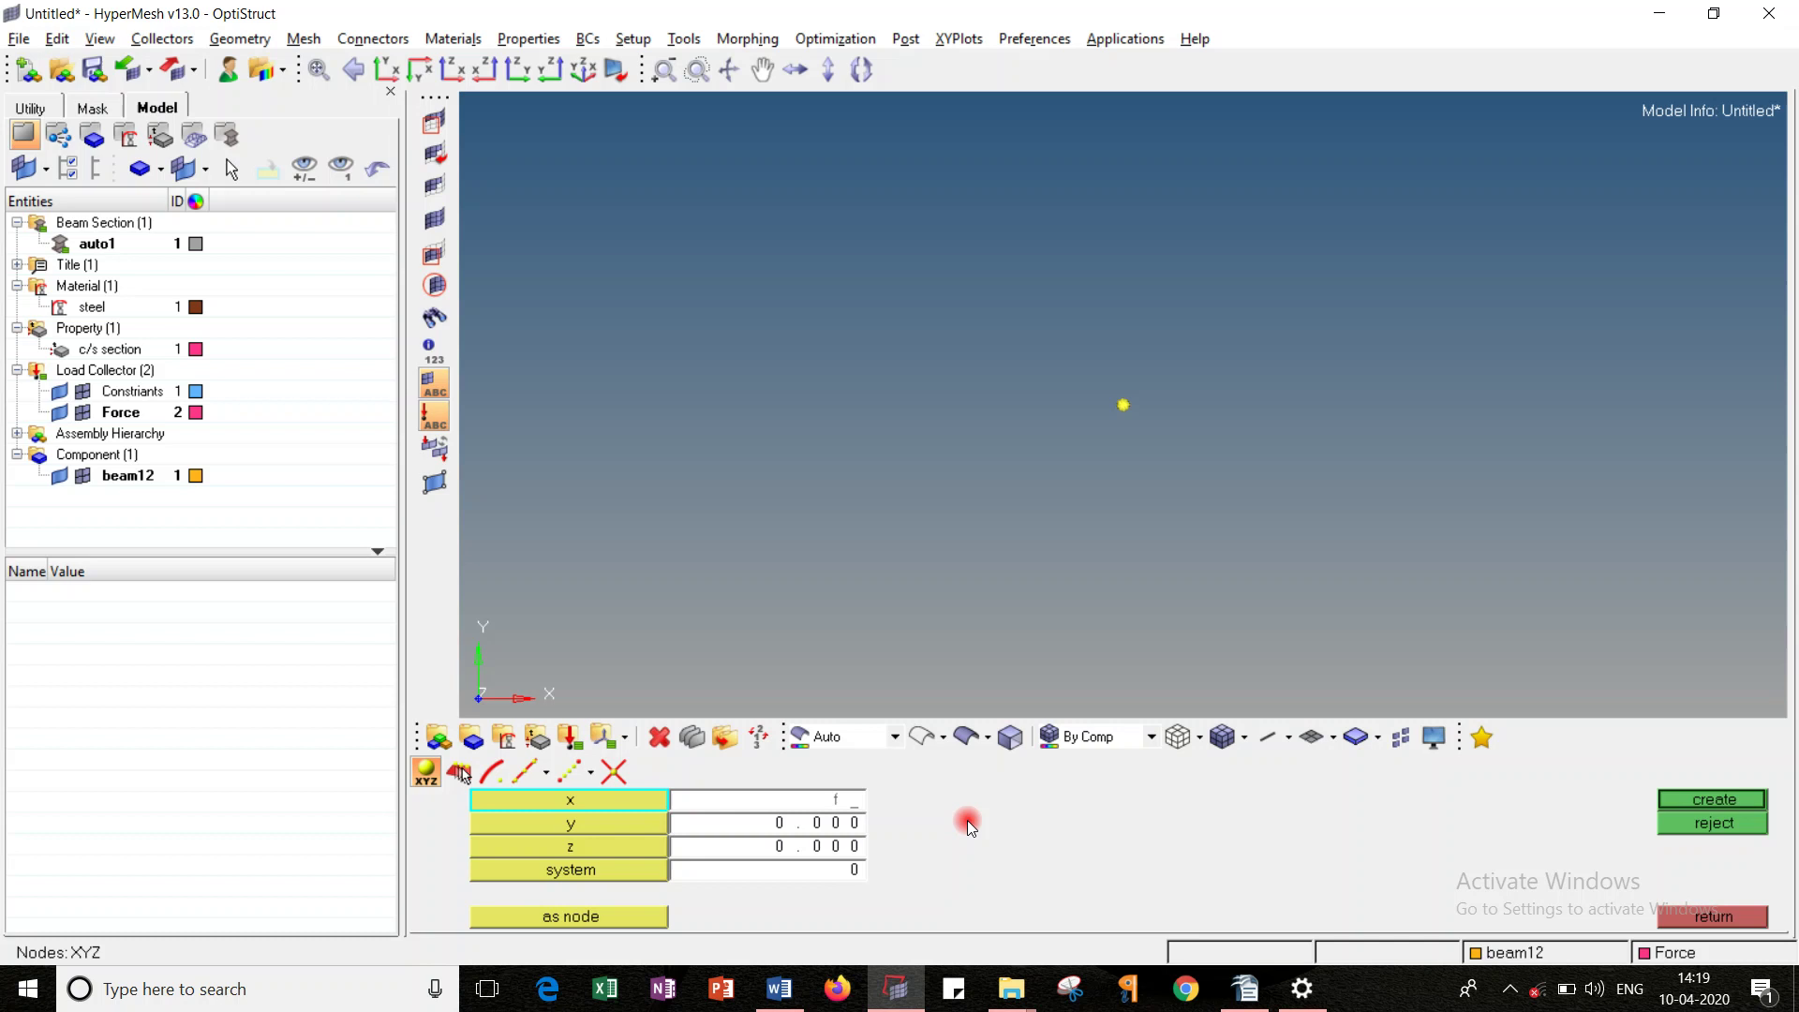
{"action": "left_click", "coordinate": [777, 665]}
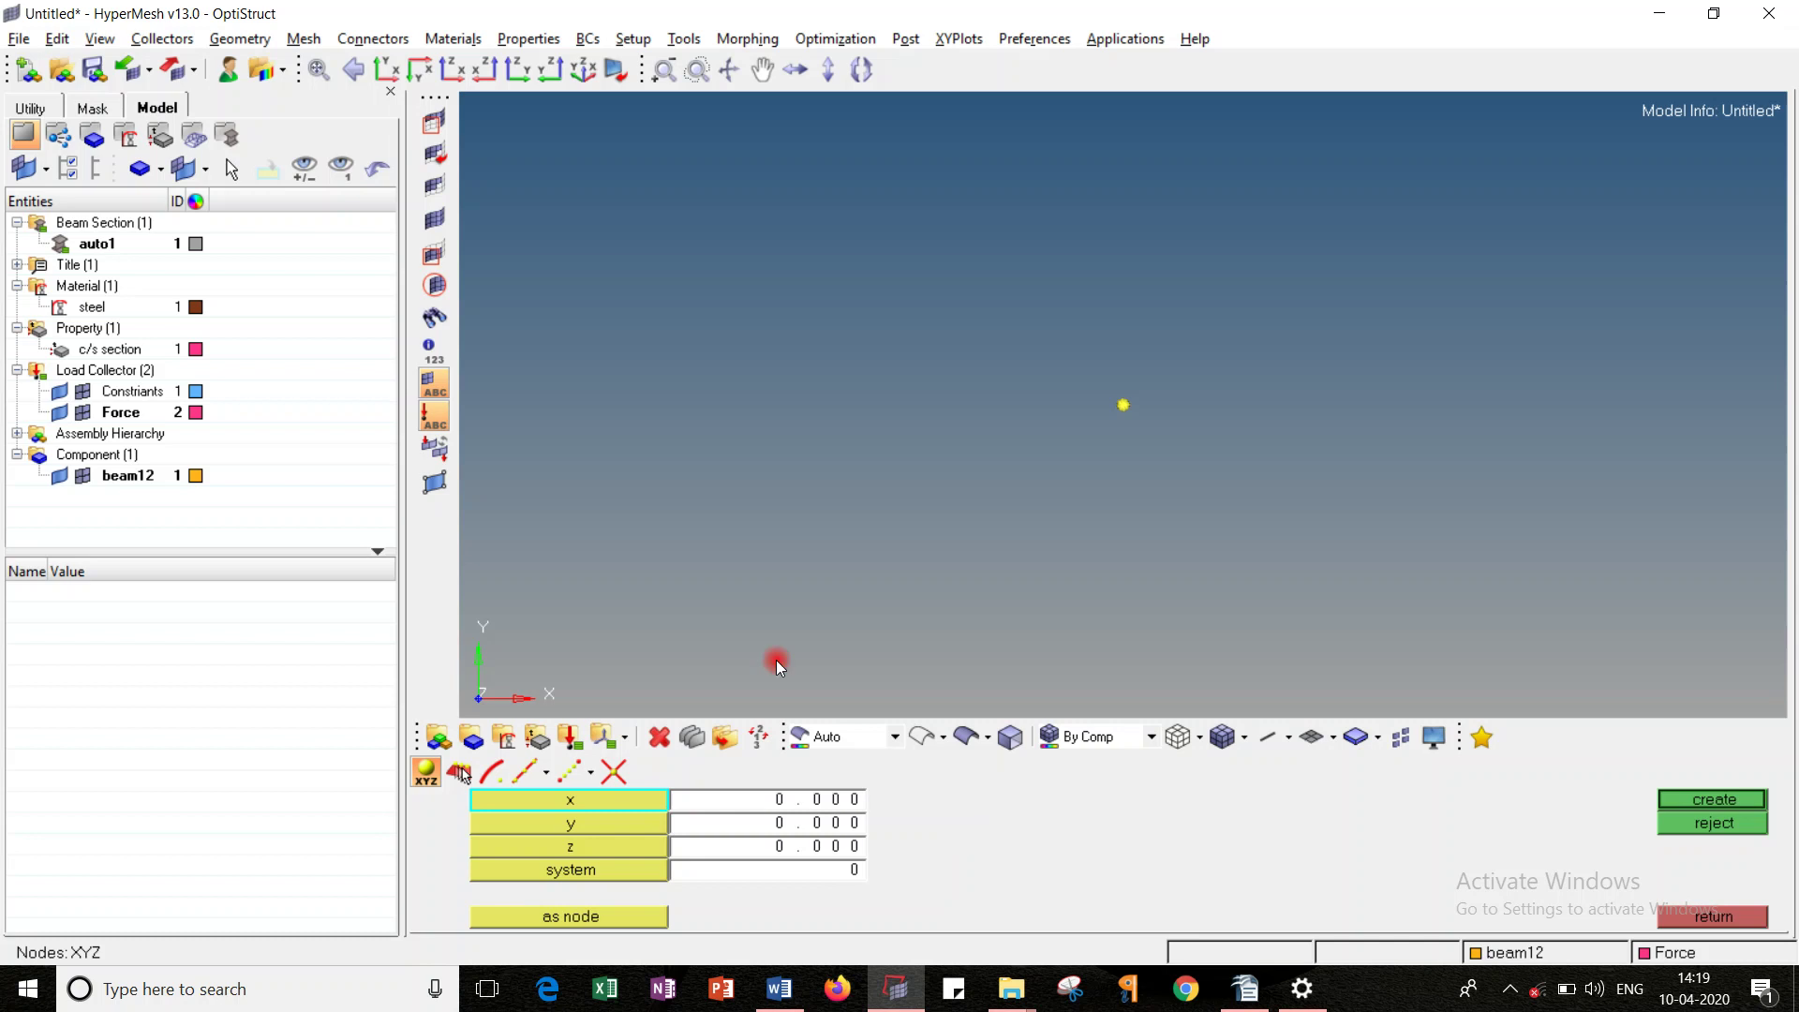
Step: Add nodes at x = 500 and x = 1000 along the x-axis
{"action": "left_click", "coordinate": [778, 799]}
{"action": "key", "text": "alt+Tab"}
{"action": "key", "text": "alt+Tab"}
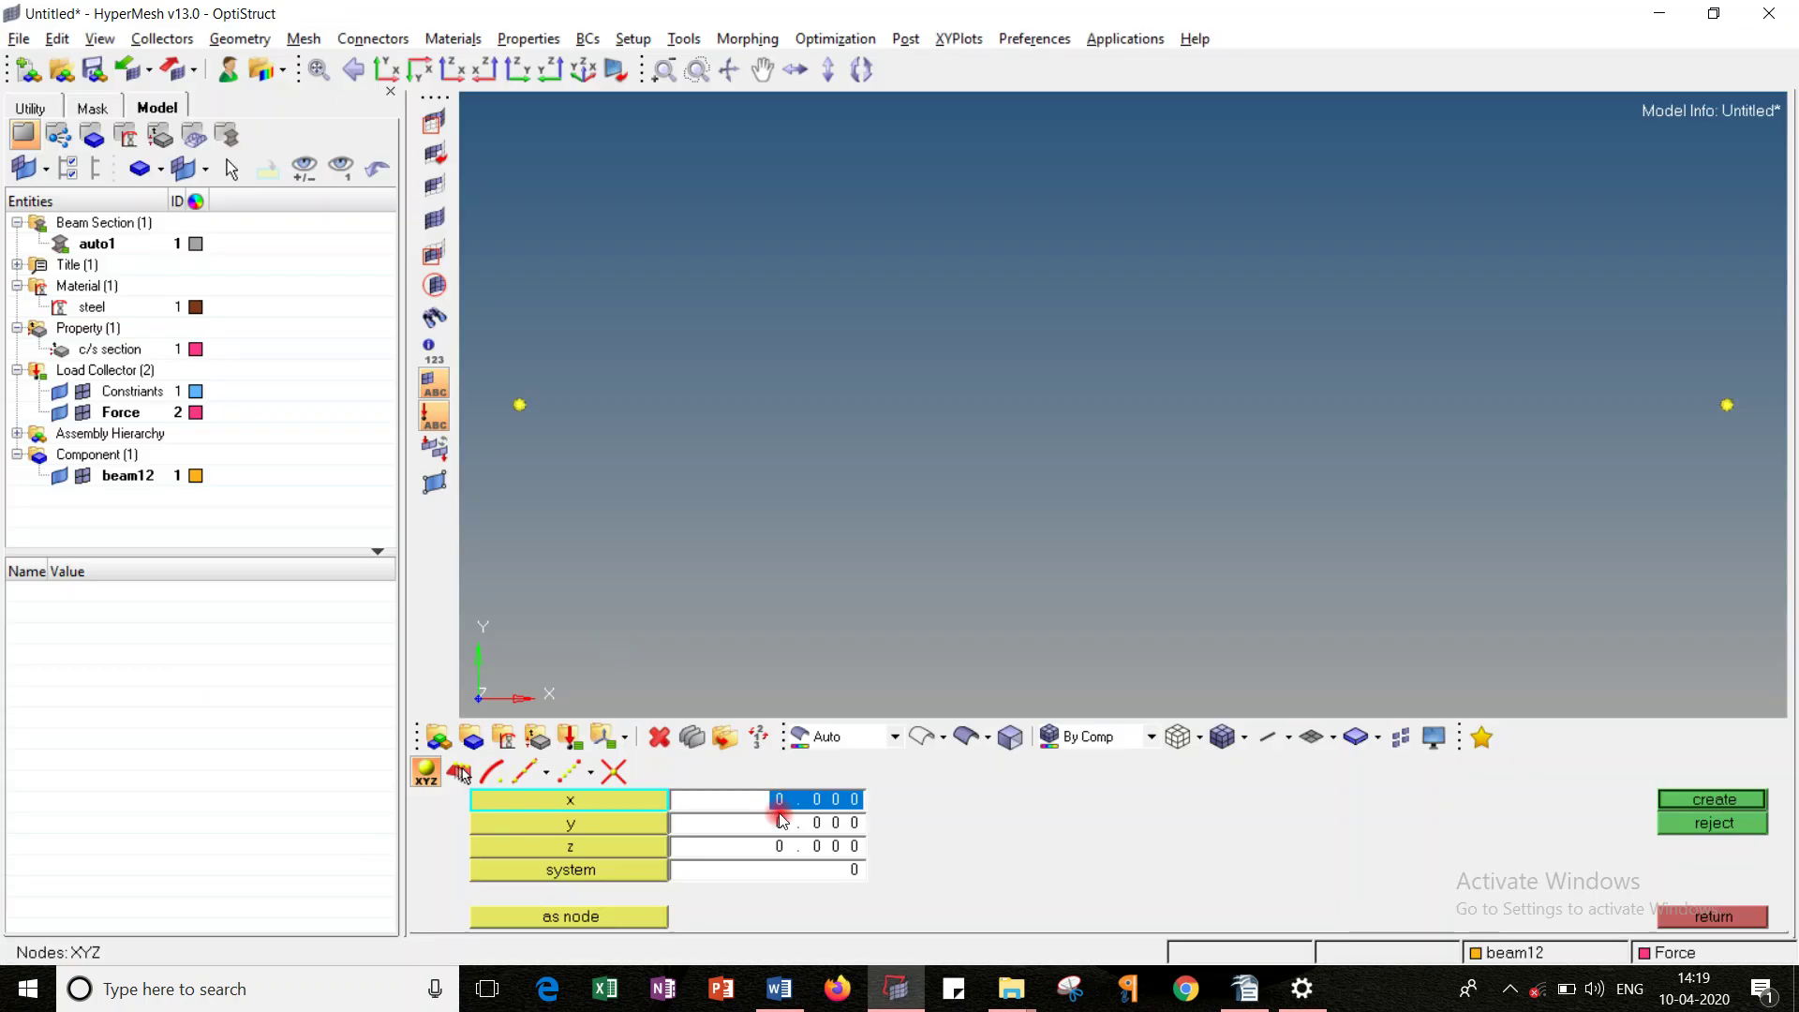
{"action": "type", "text": "500"}
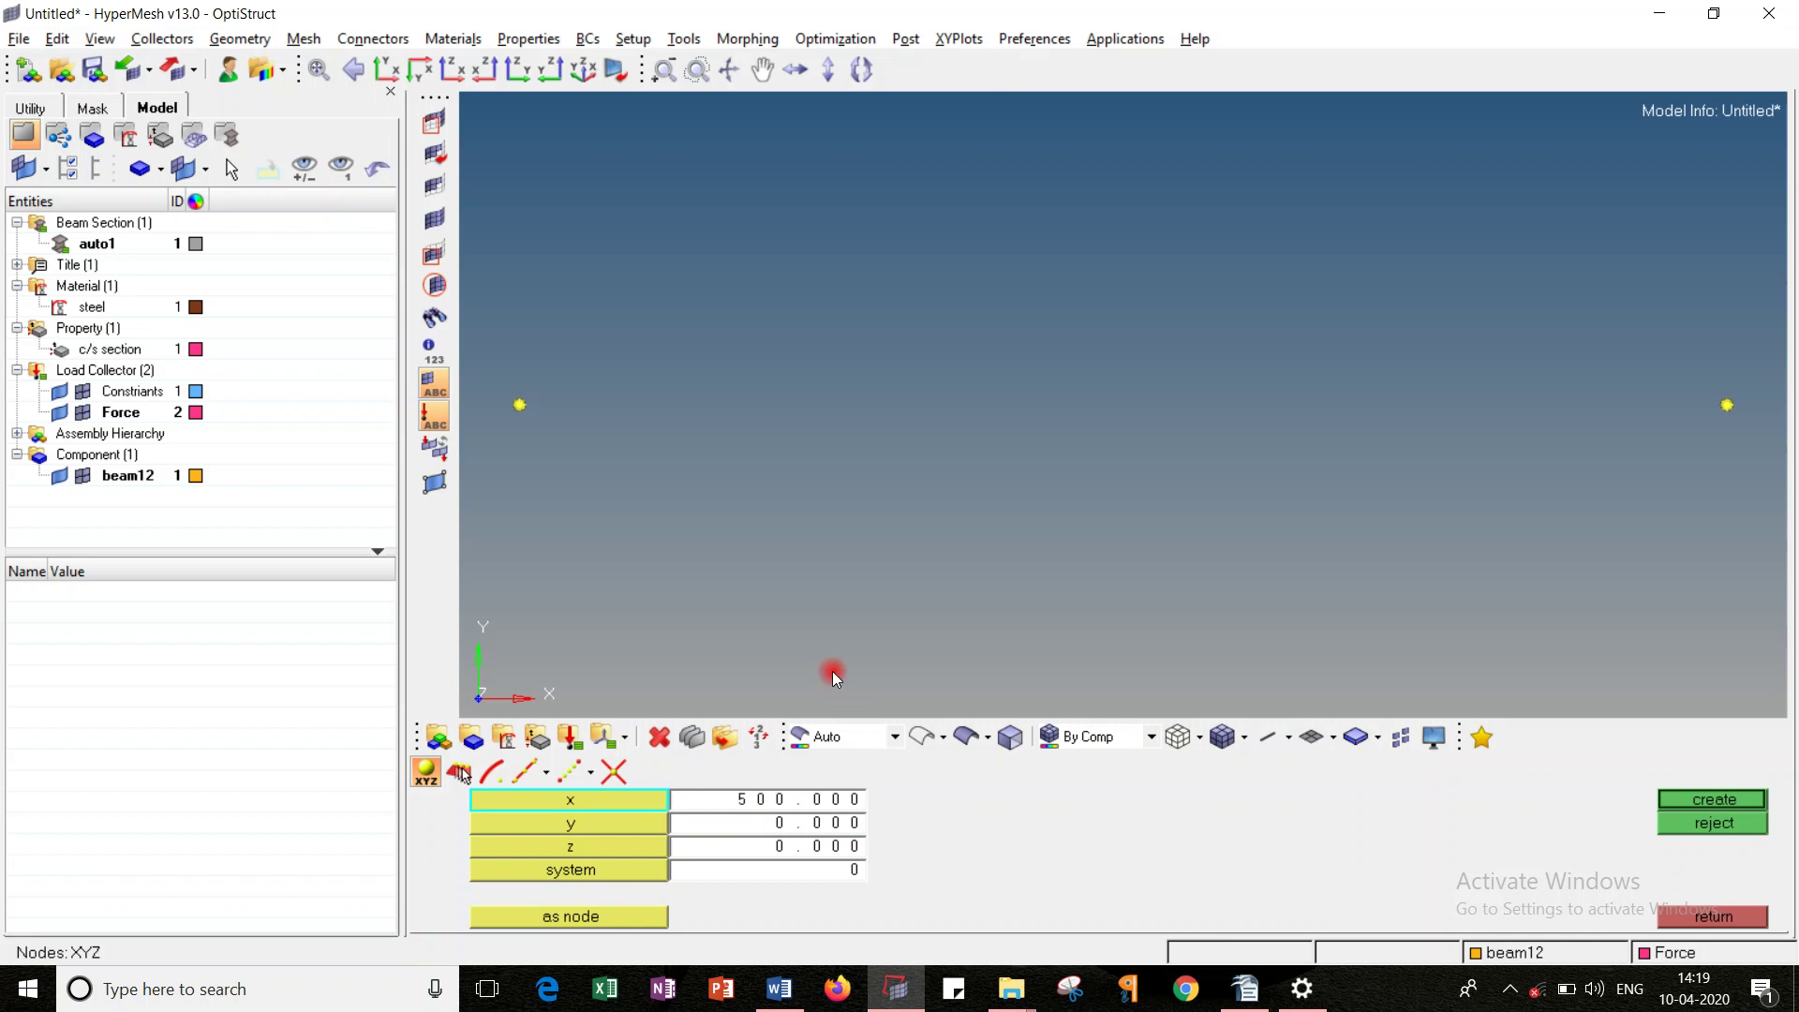
{"action": "left_click", "coordinate": [1705, 801]}
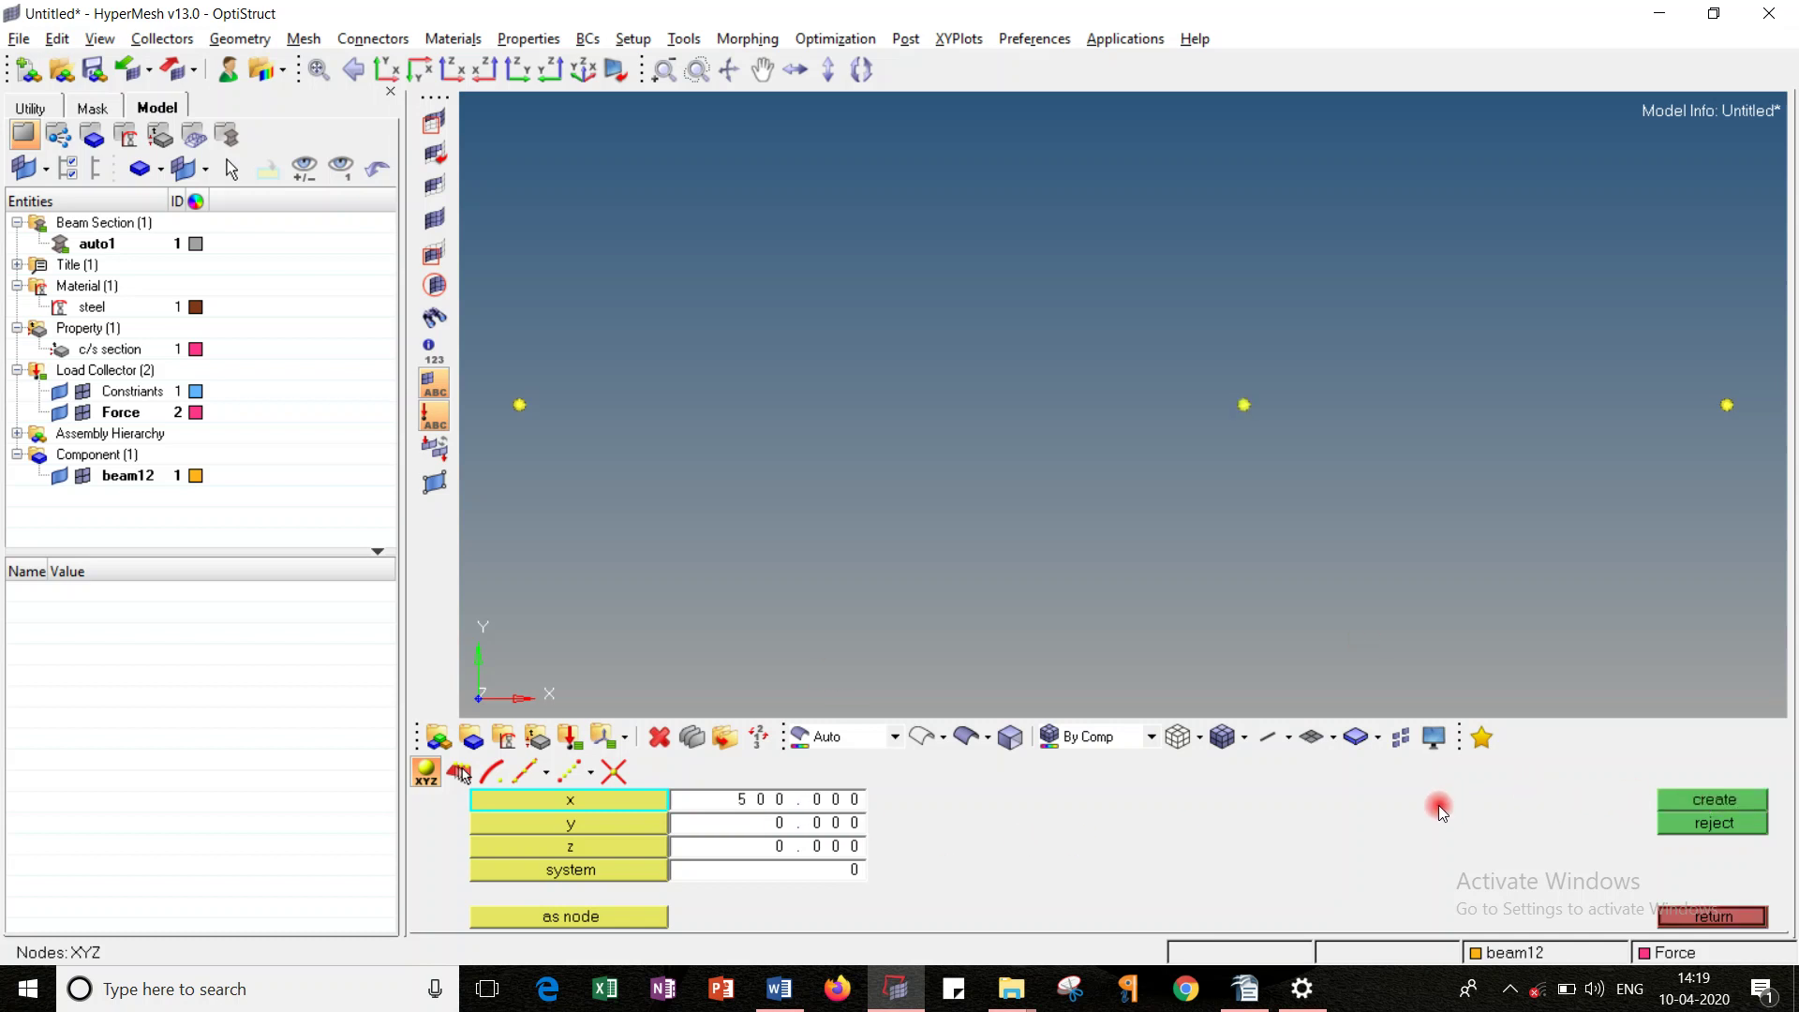
{"action": "left_click", "coordinate": [780, 799]}
{"action": "key", "text": "alt+Tab"}
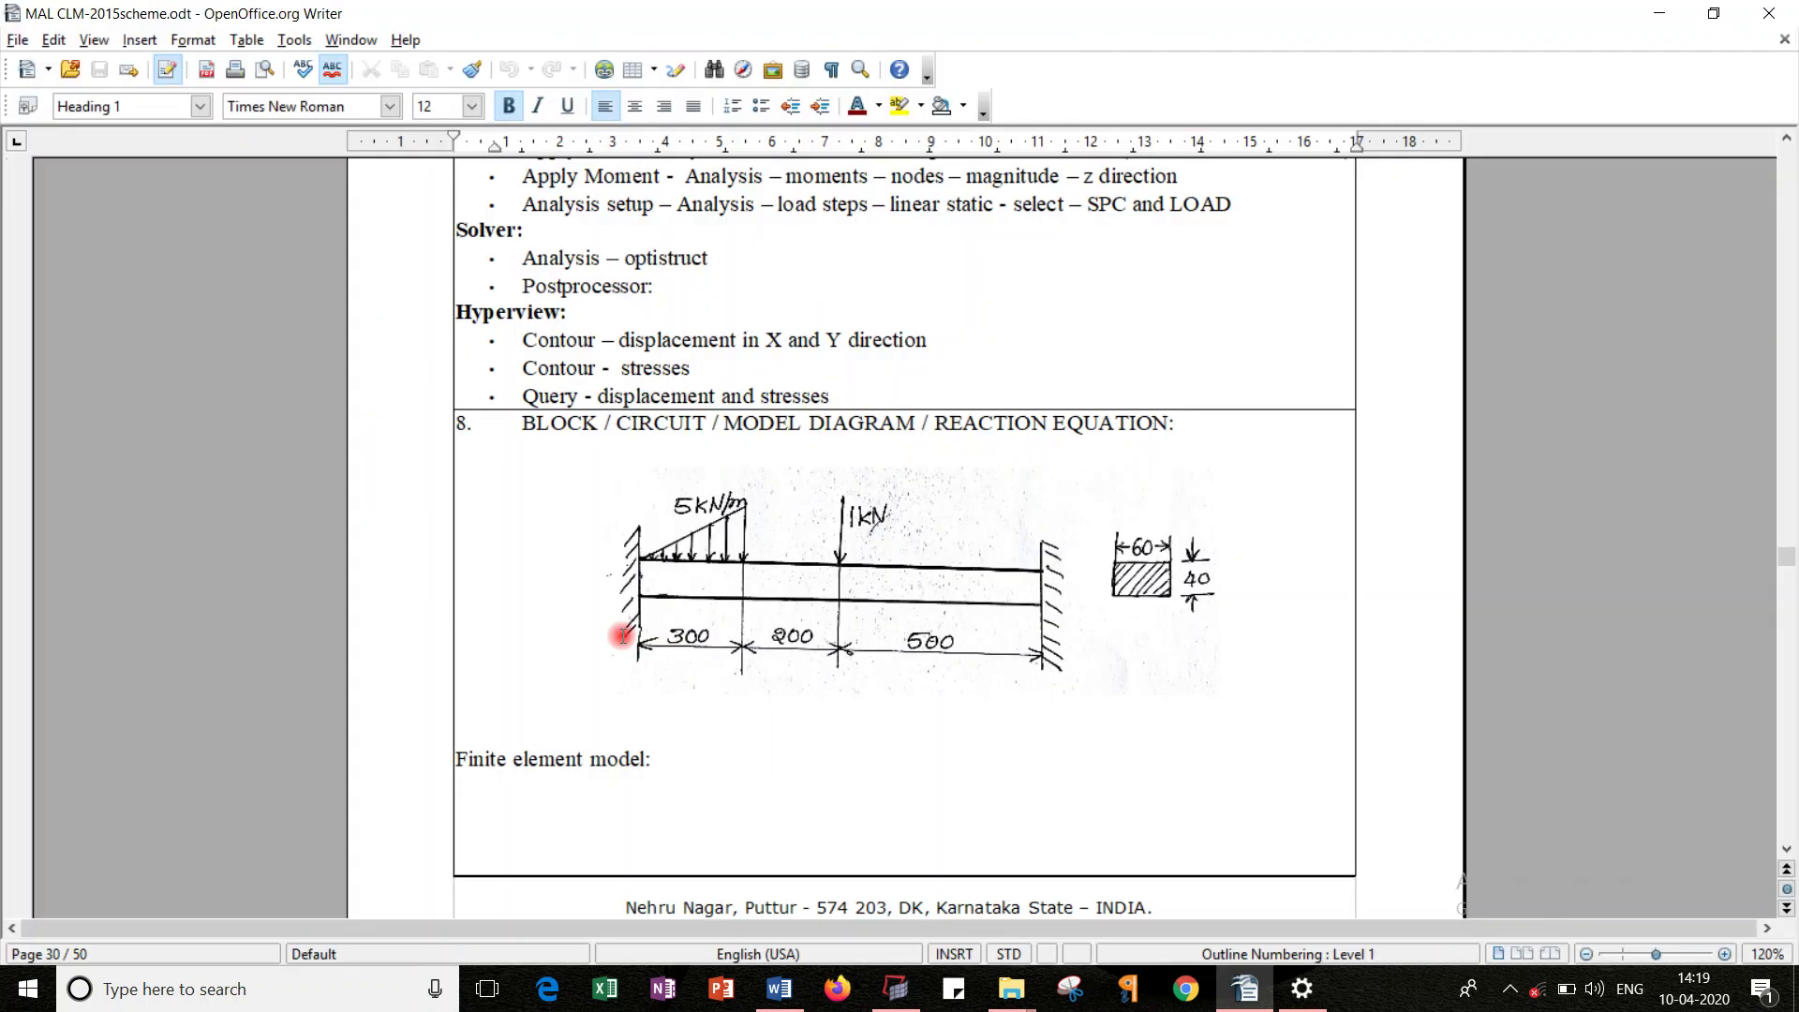
{"action": "key", "text": "alt+Tab"}
{"action": "type", "text": "1000"}
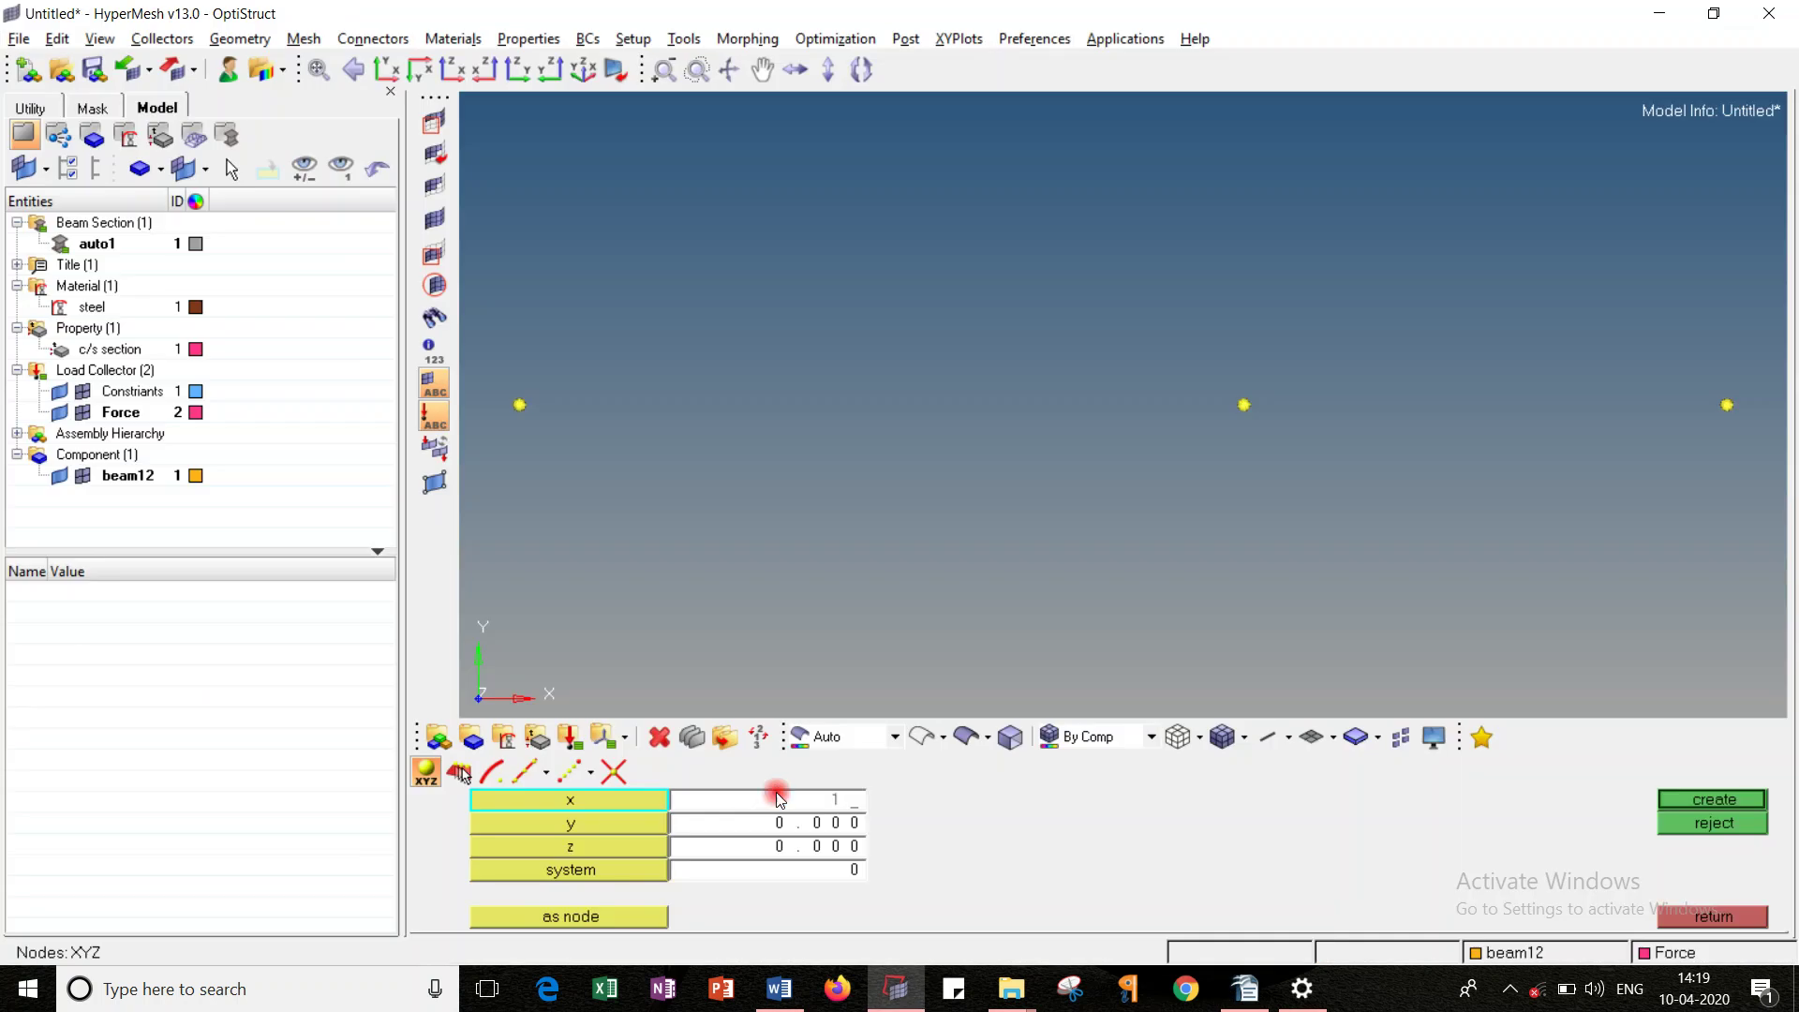
{"action": "left_click", "coordinate": [1664, 806]}
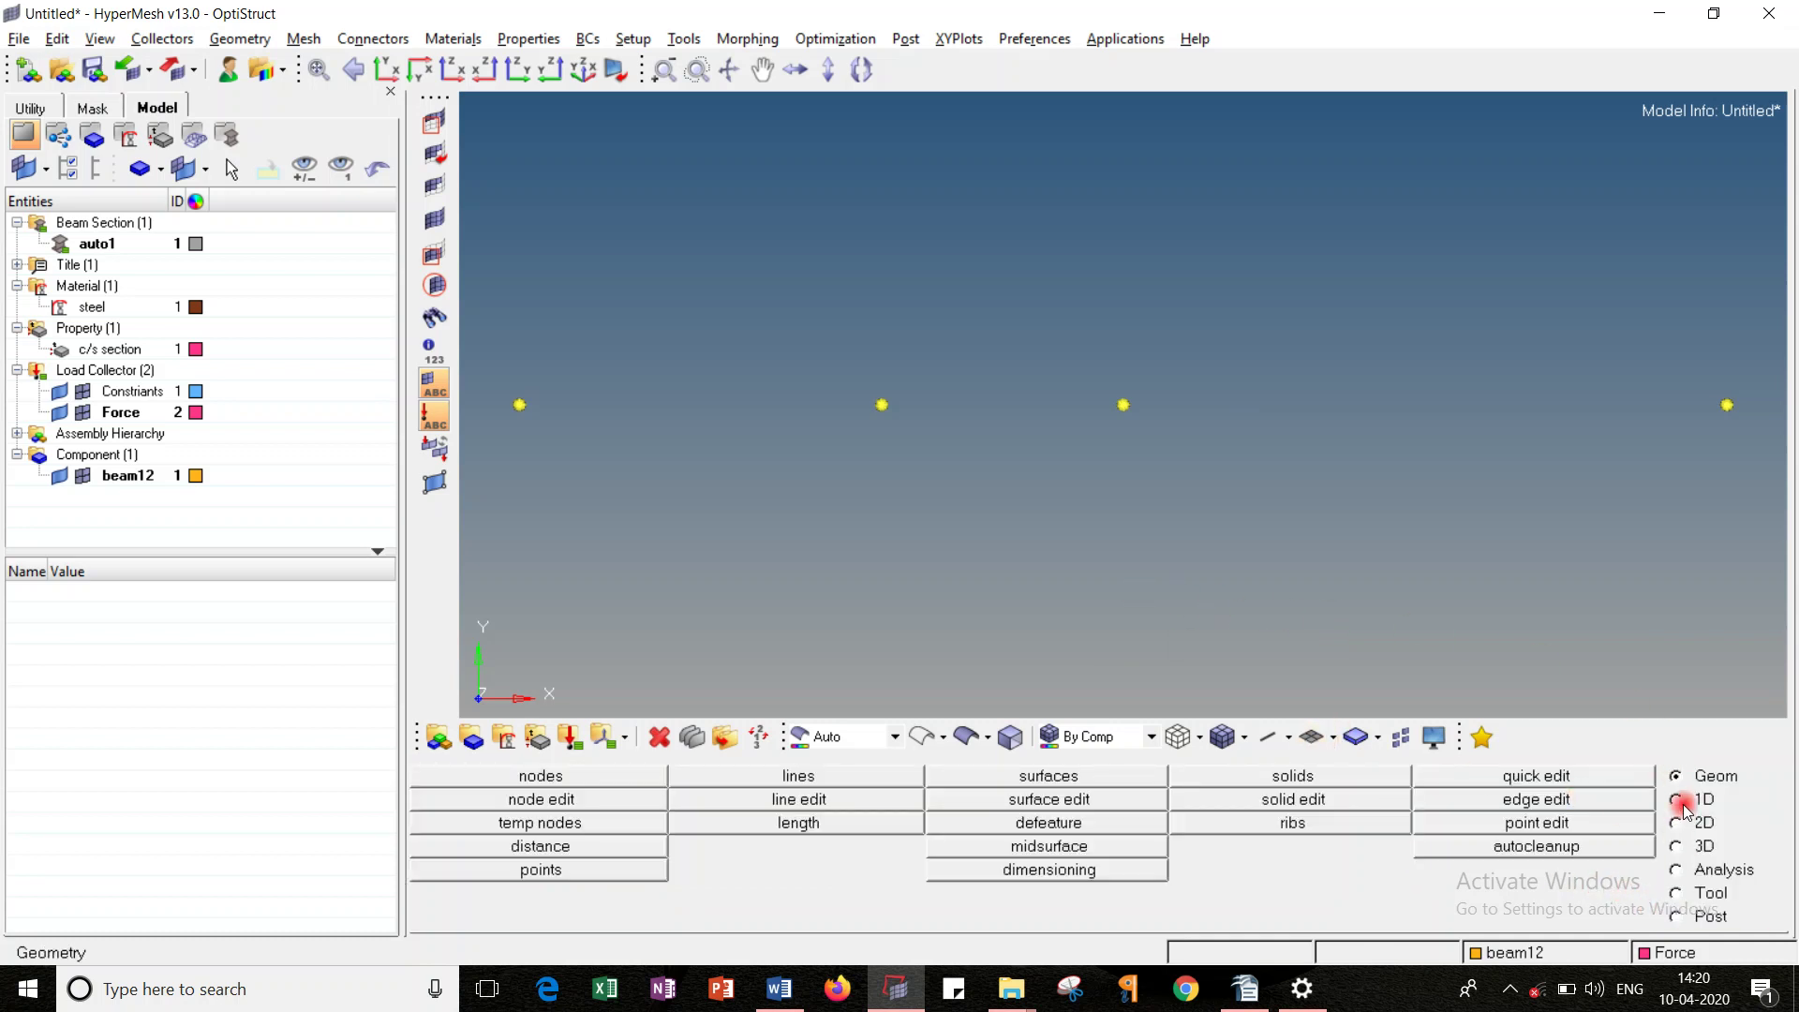
Step: Connect the nodes at x = 0, 300, 500 and 1000 with three CBEAM bar elements
{"action": "left_click", "coordinate": [1679, 804]}
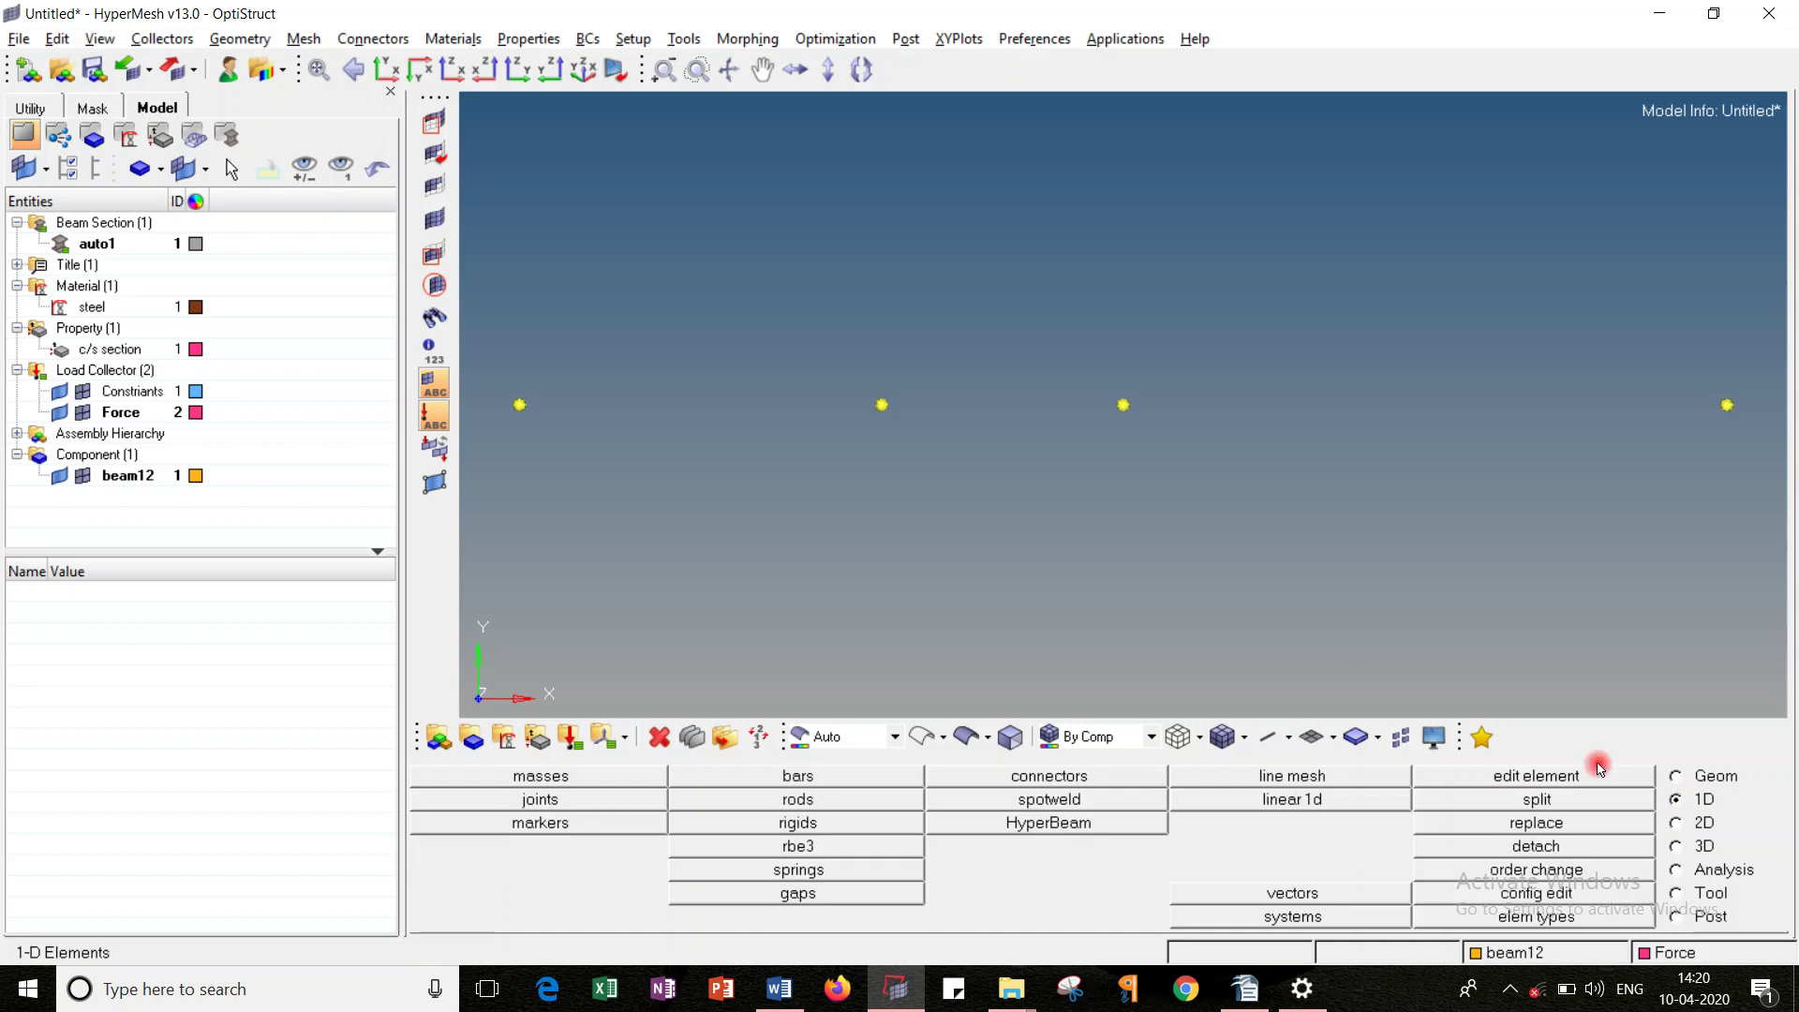
{"action": "left_click", "coordinate": [822, 783]}
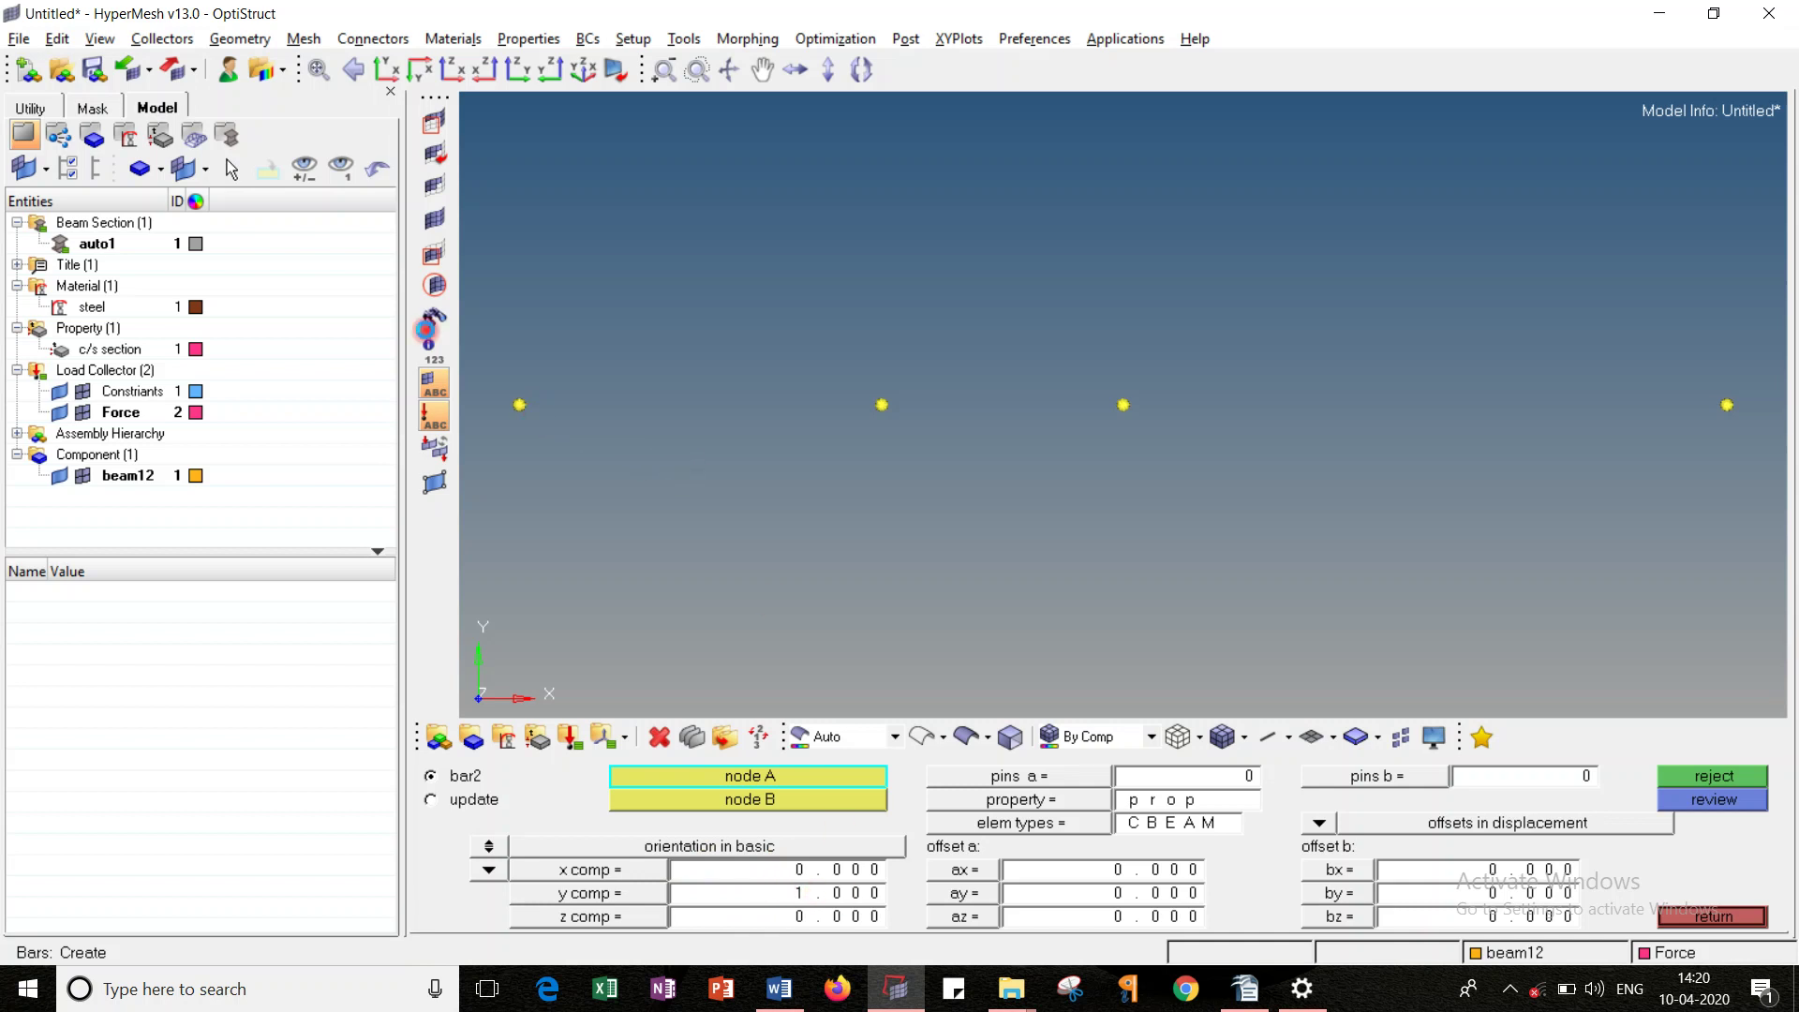
{"action": "left_click", "coordinate": [520, 405]}
{"action": "left_click", "coordinate": [881, 405]}
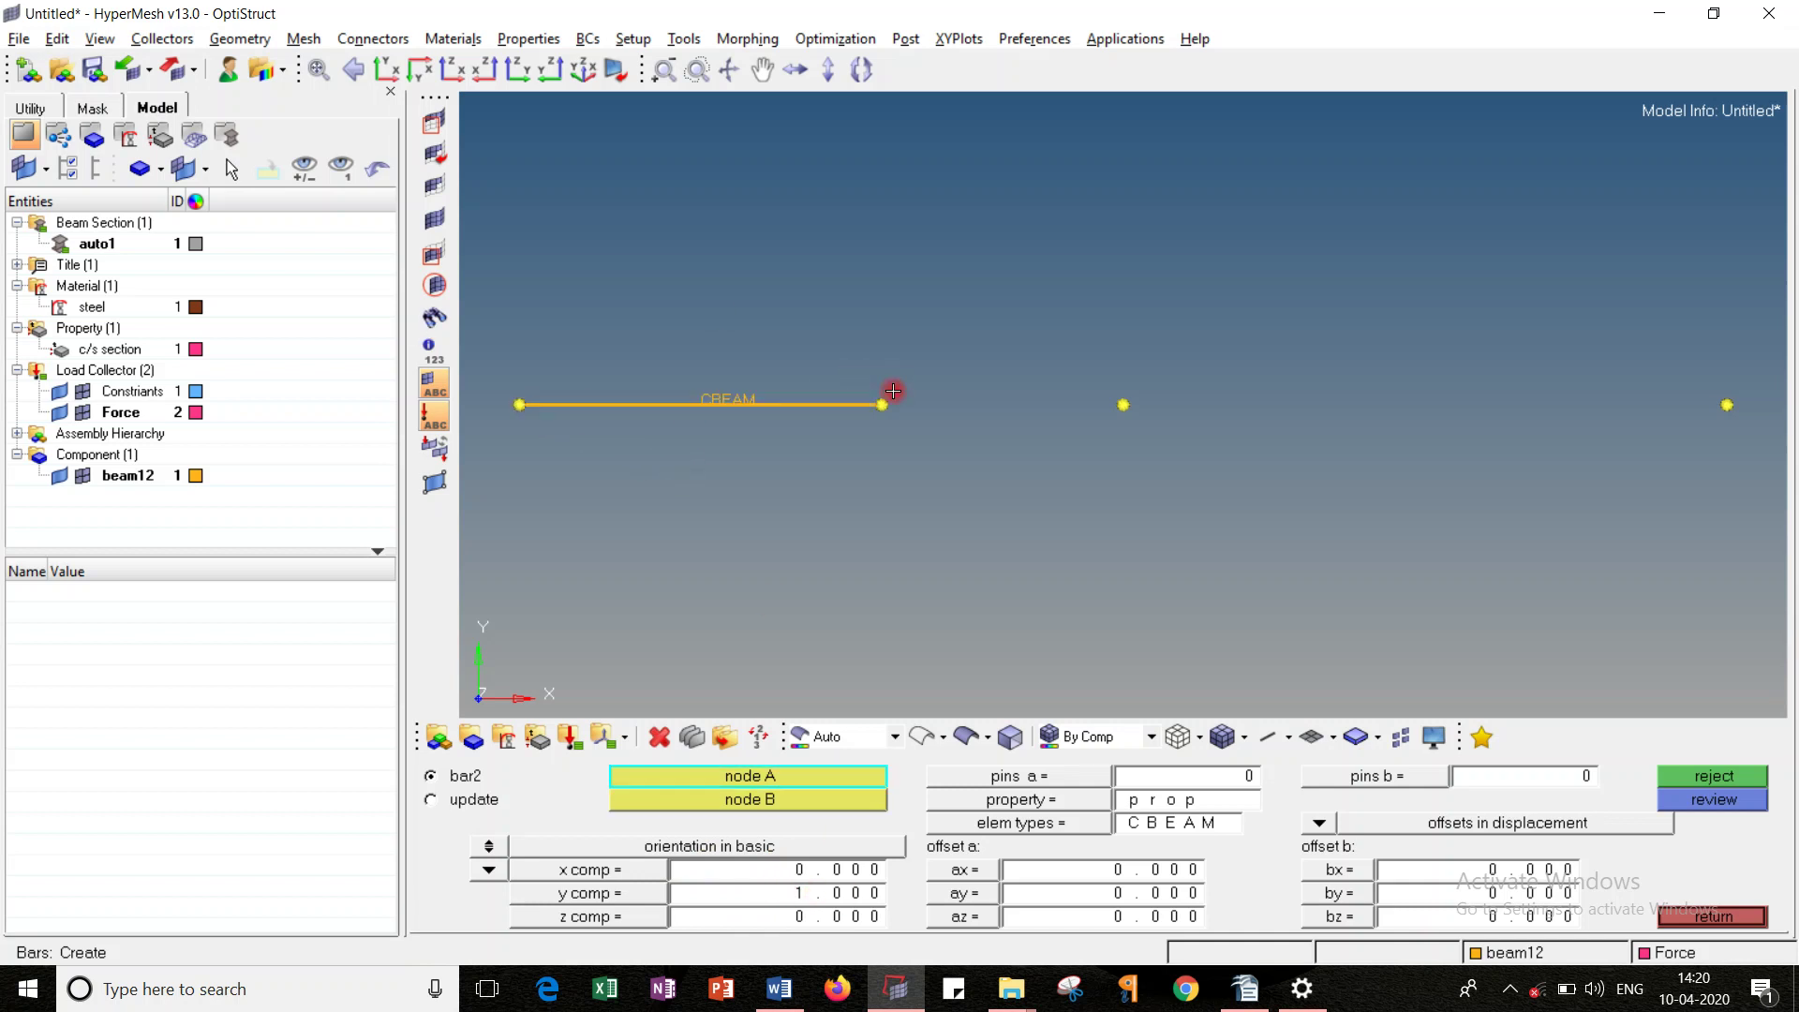
{"action": "left_click", "coordinate": [1127, 407]}
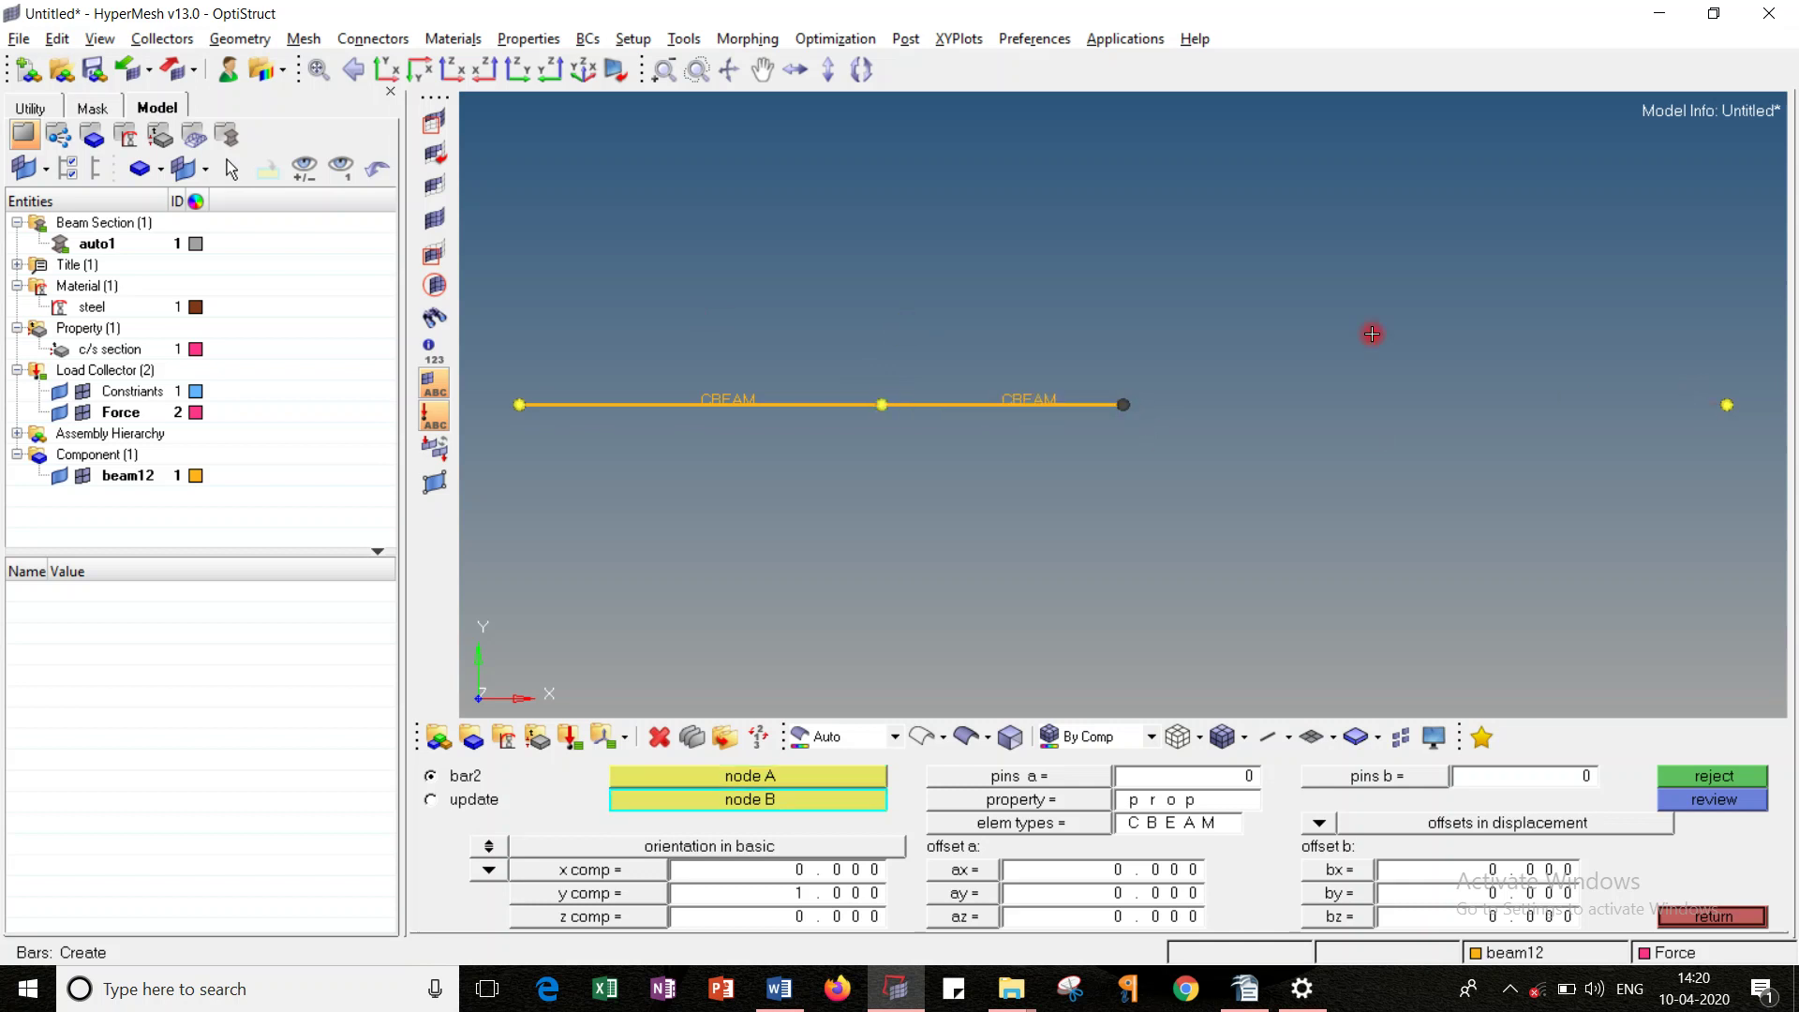
{"action": "left_click", "coordinate": [1727, 404]}
{"action": "left_click", "coordinate": [1714, 915]}
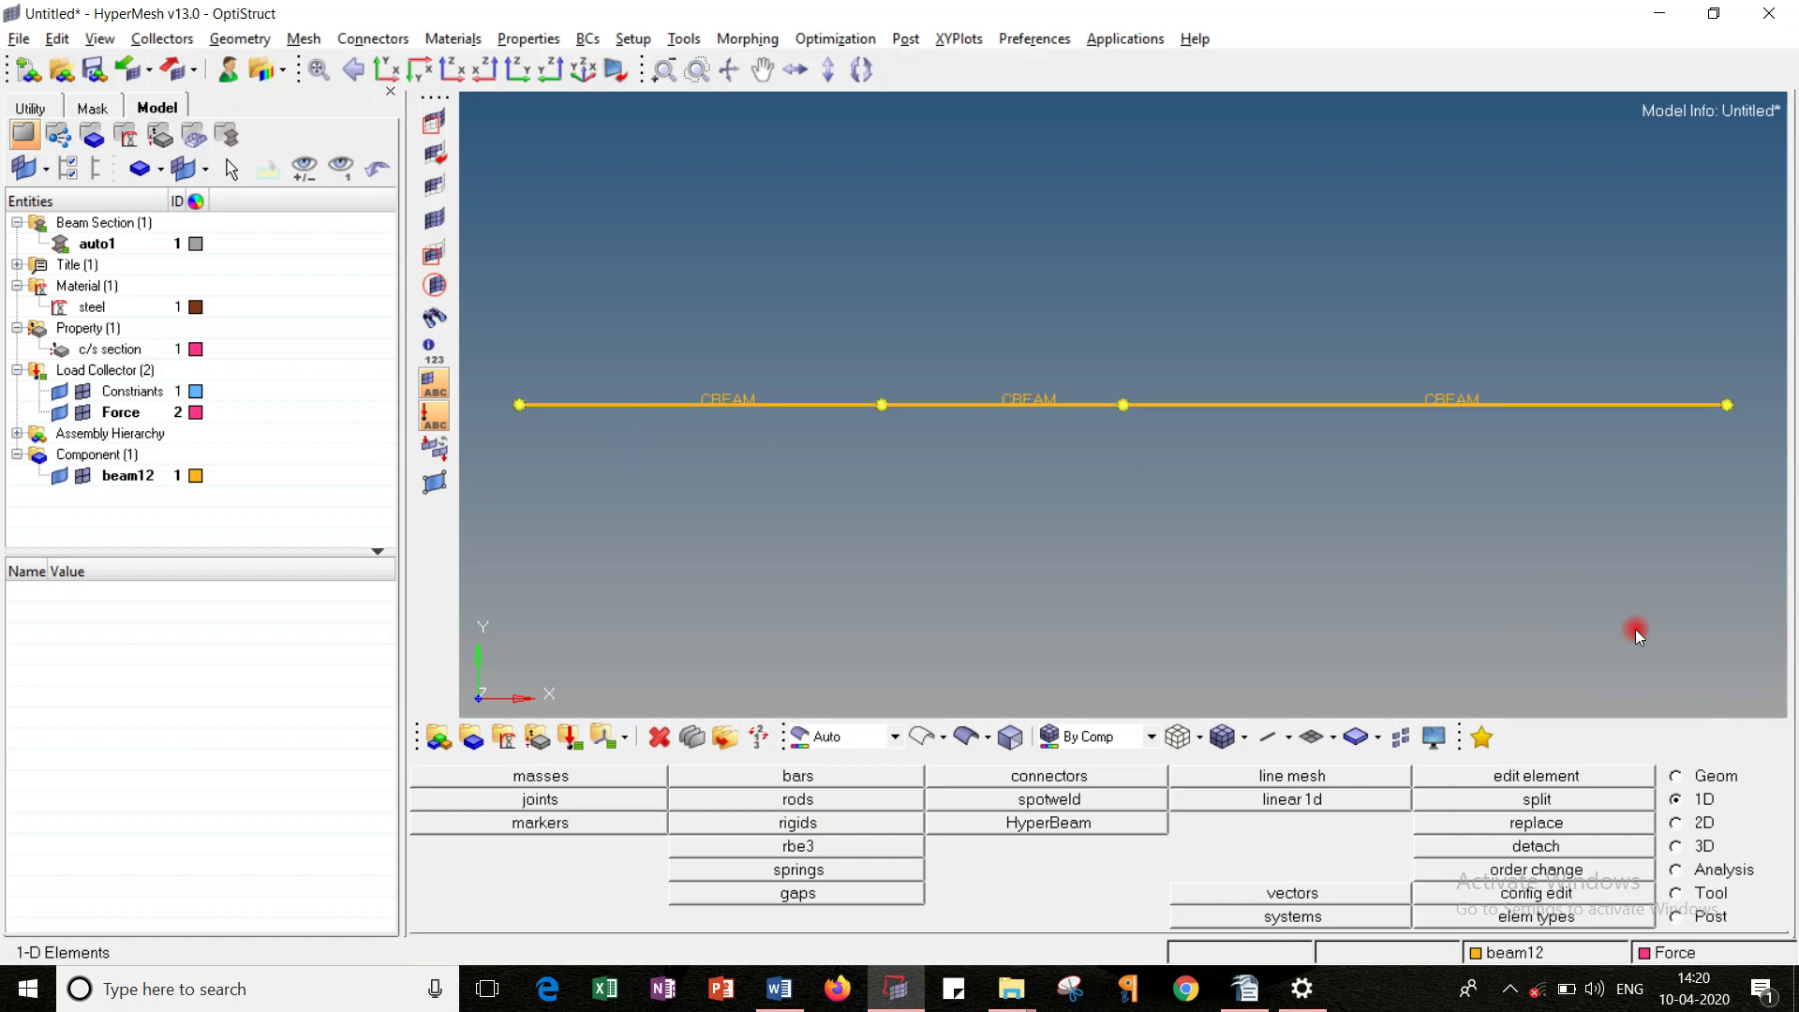
Step: On the Analysis page, make the Constraints collector current and open the constraints panel
{"action": "left_click", "coordinate": [1677, 869]}
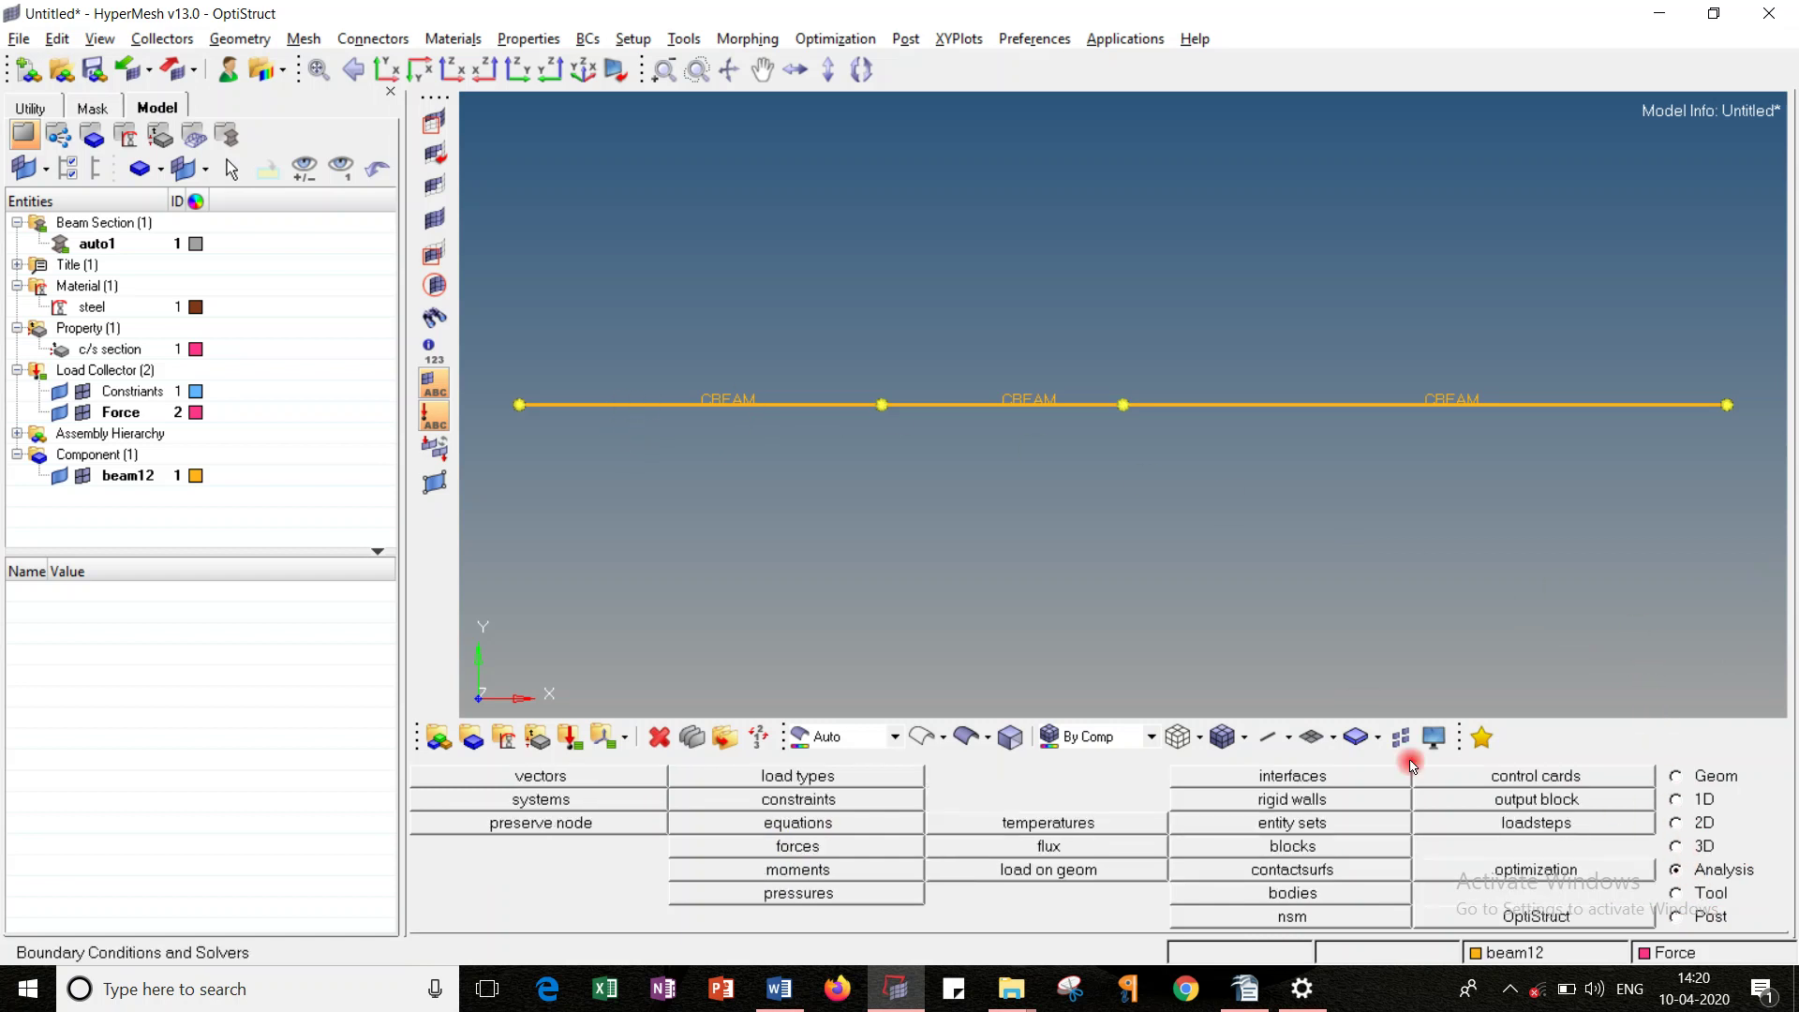
{"action": "left_click", "coordinate": [147, 392]}
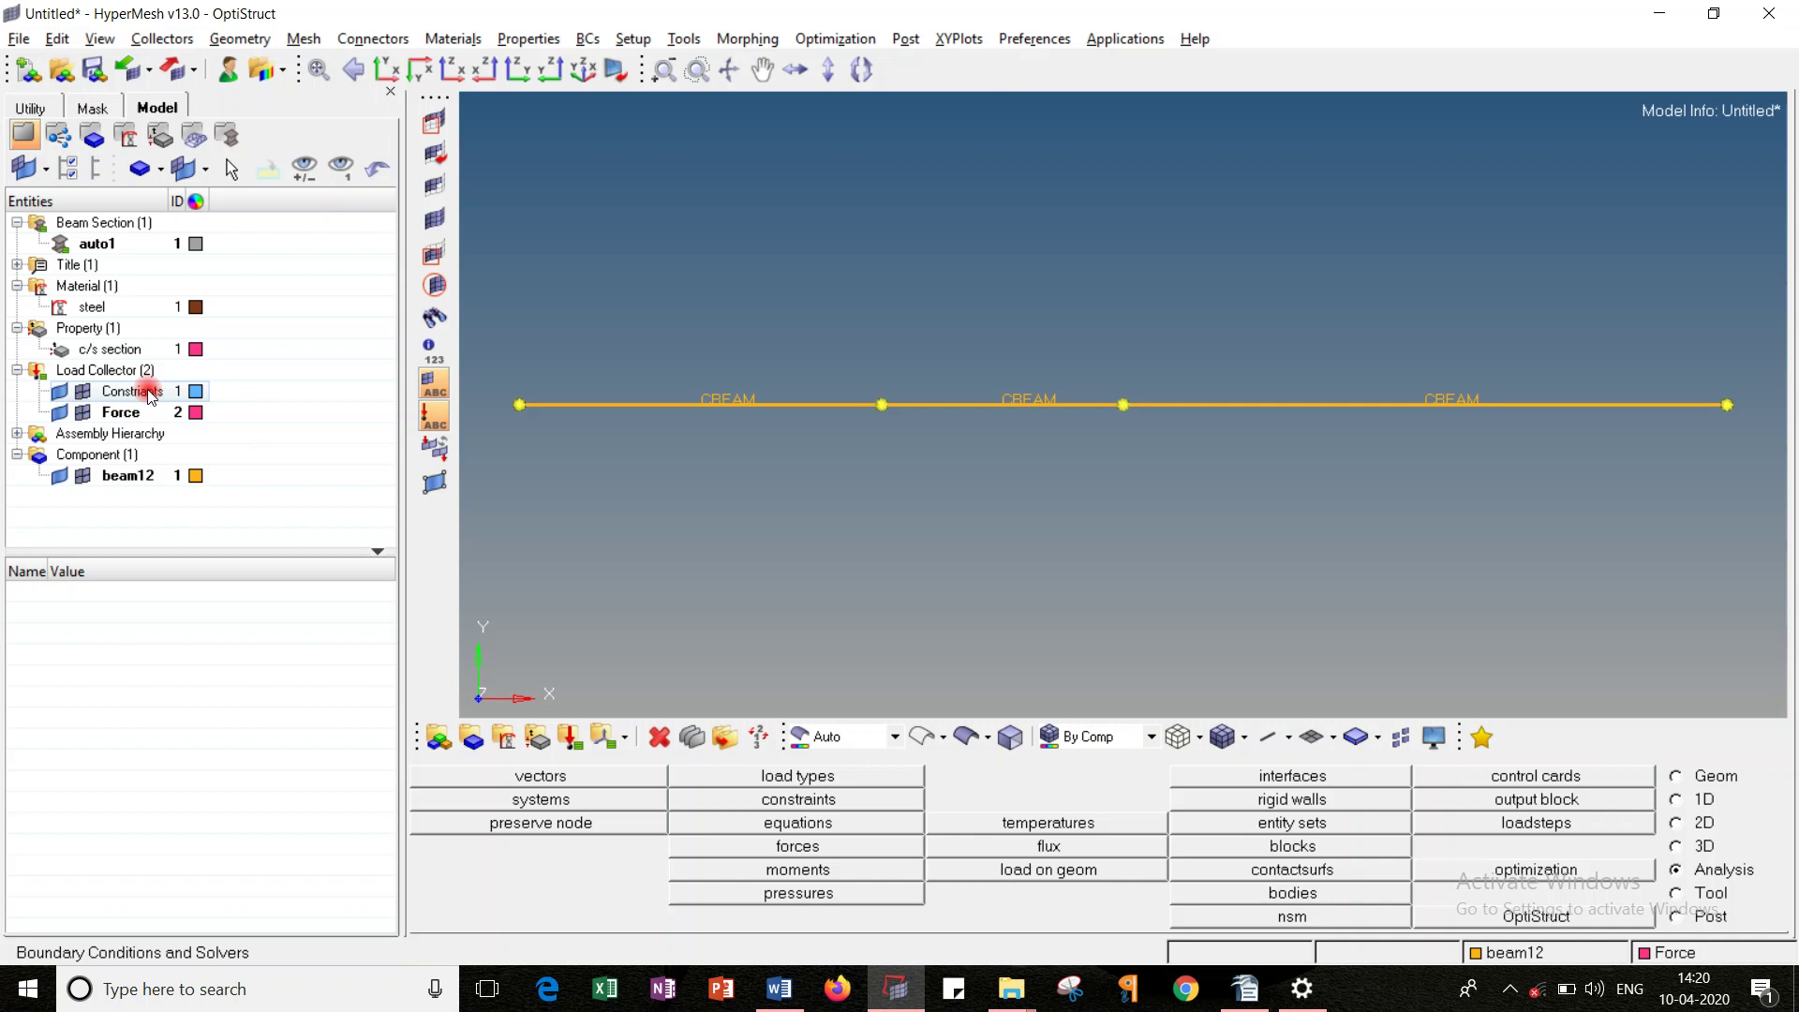
{"action": "right_click", "coordinate": [119, 315]}
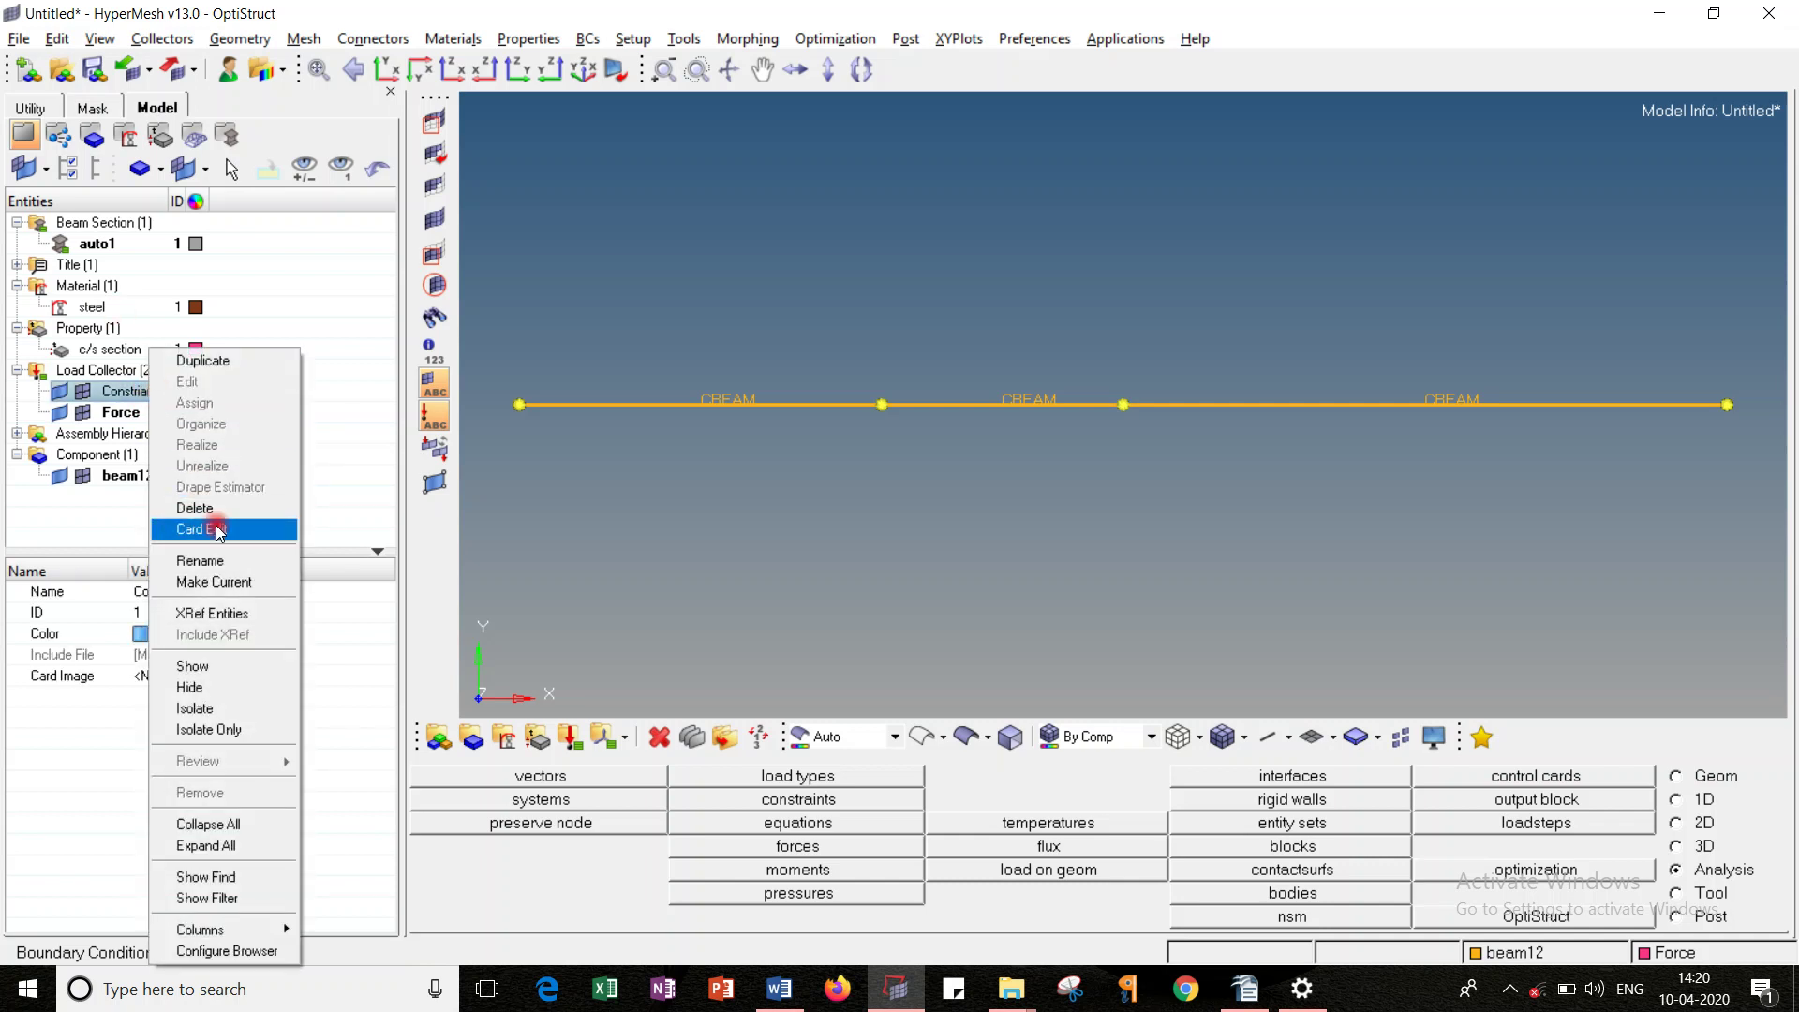
{"action": "left_click", "coordinate": [241, 581]}
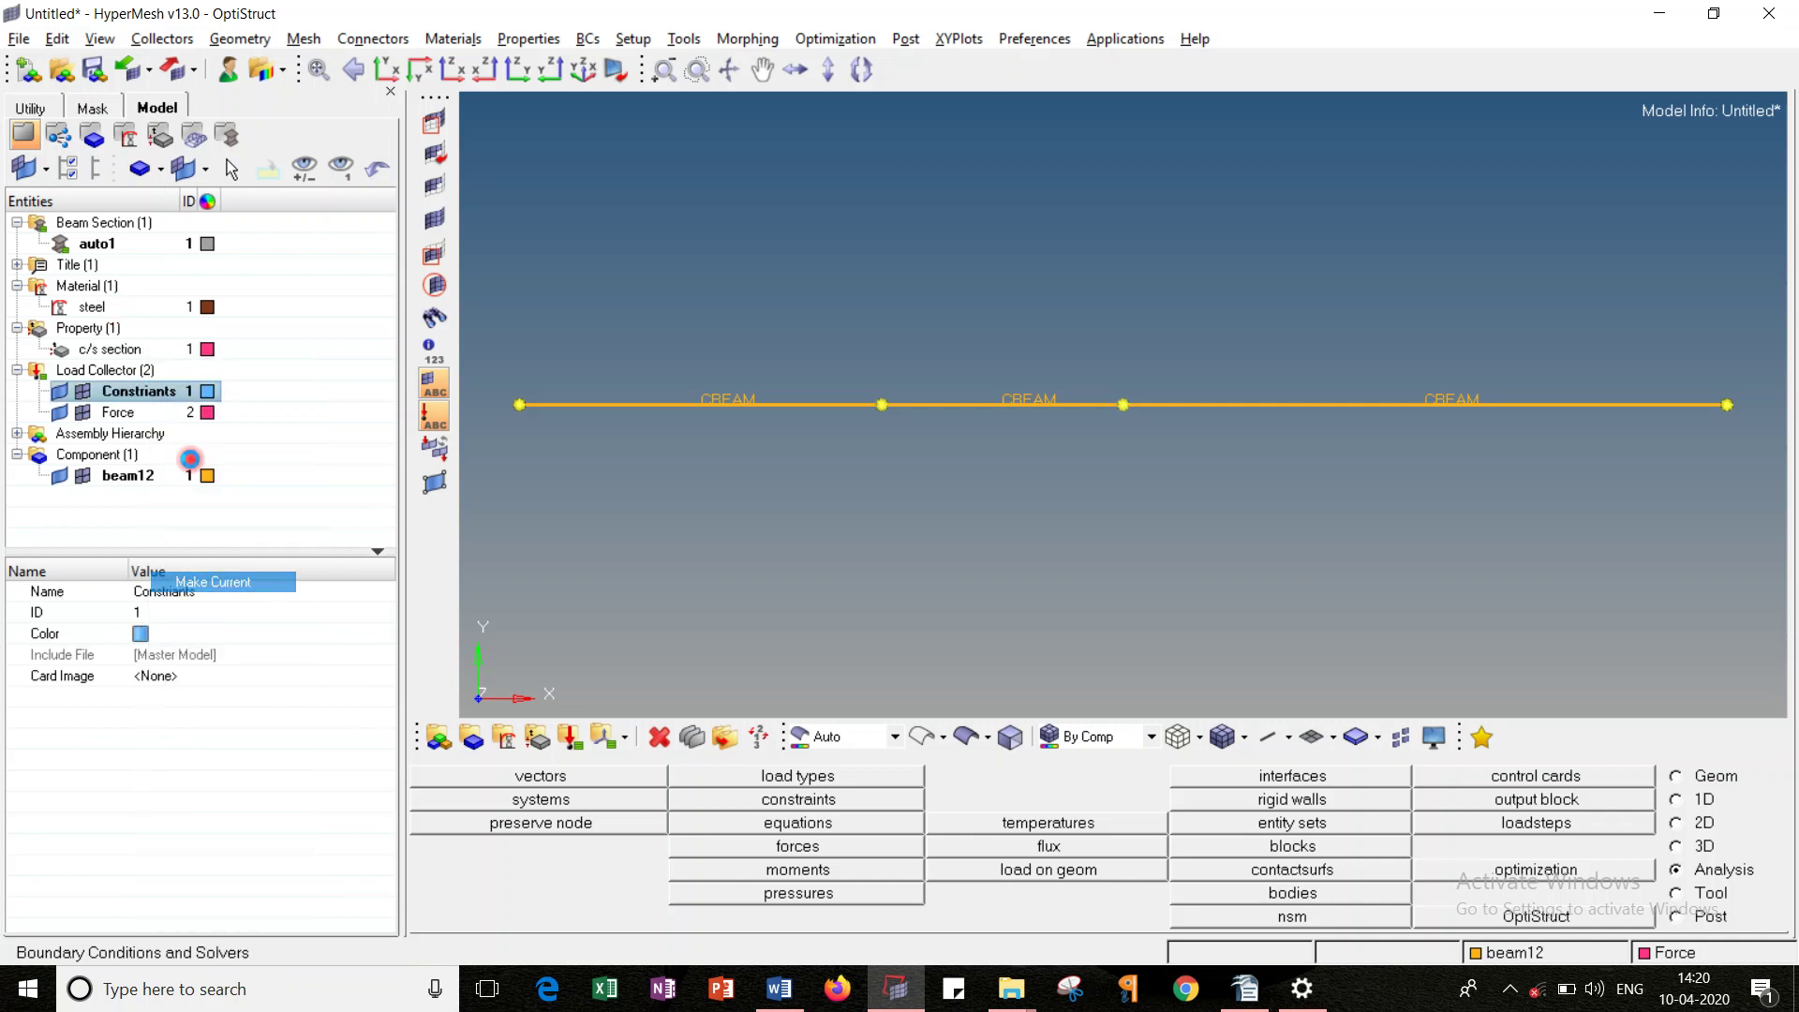
{"action": "left_click", "coordinate": [244, 506]}
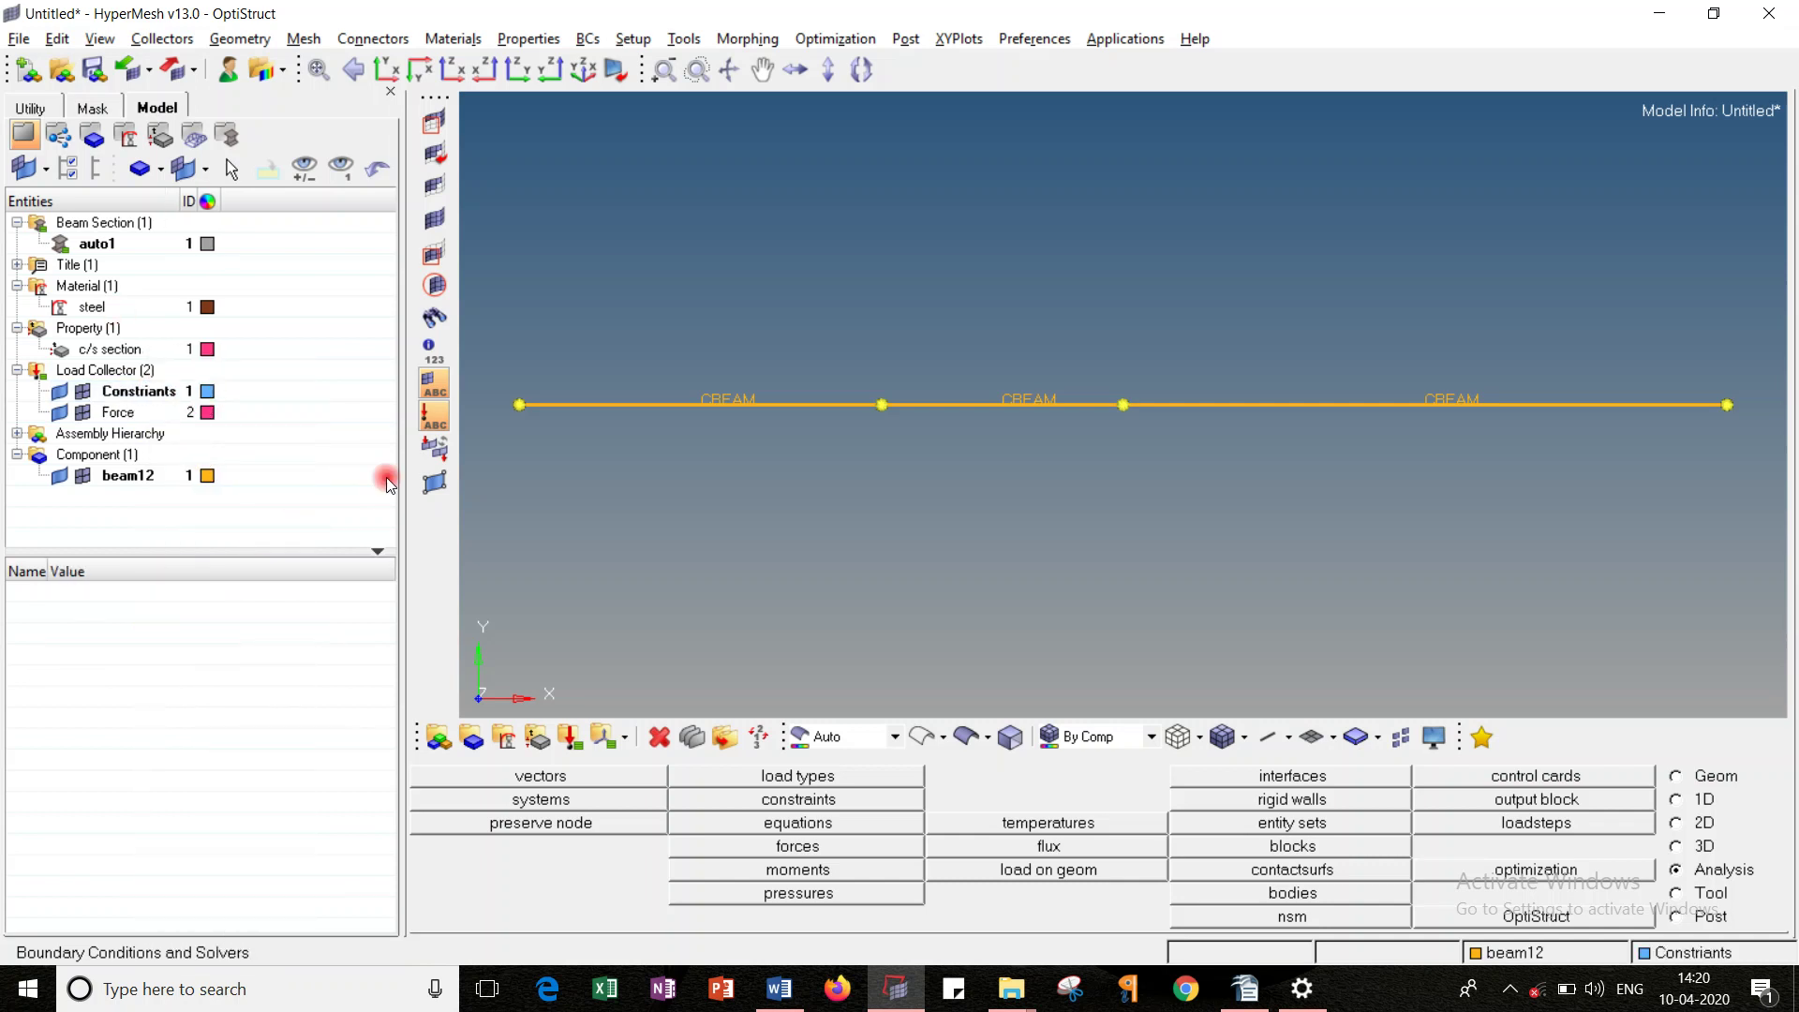
{"action": "left_click", "coordinate": [815, 802]}
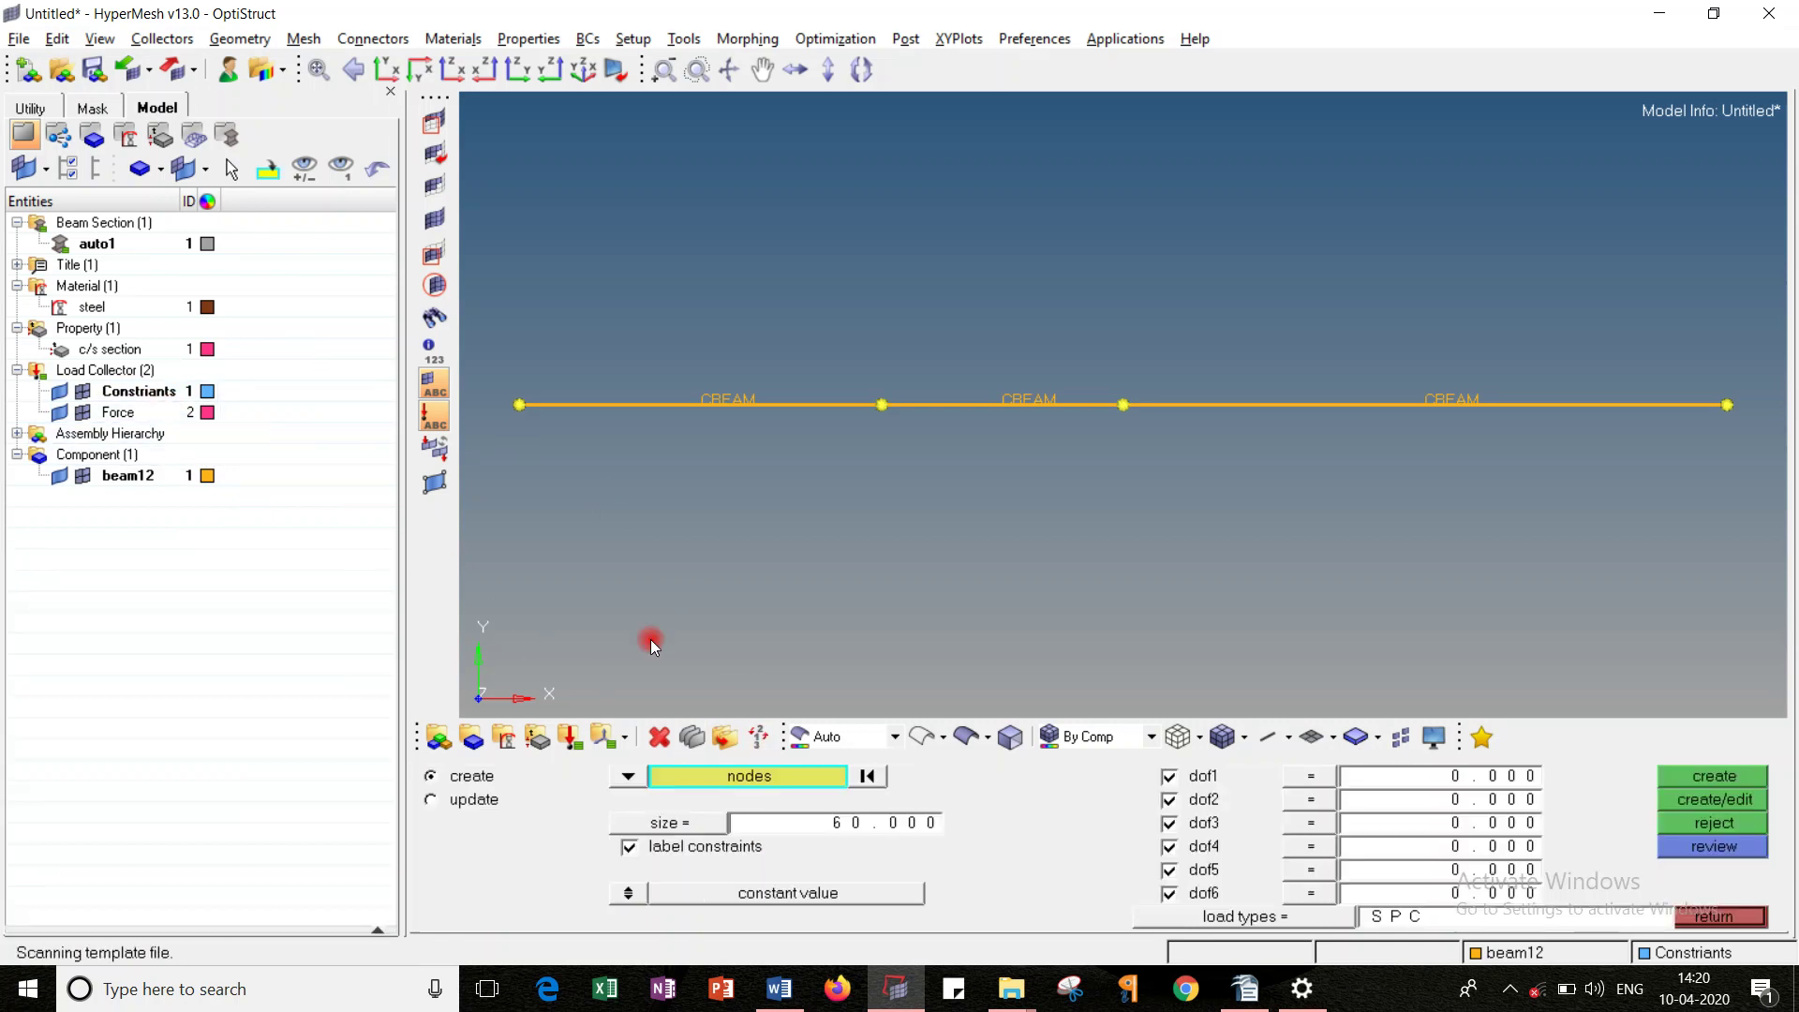
Step: Constrain both beam end nodes in all six DOFs (123456)
{"action": "left_click", "coordinate": [517, 405]}
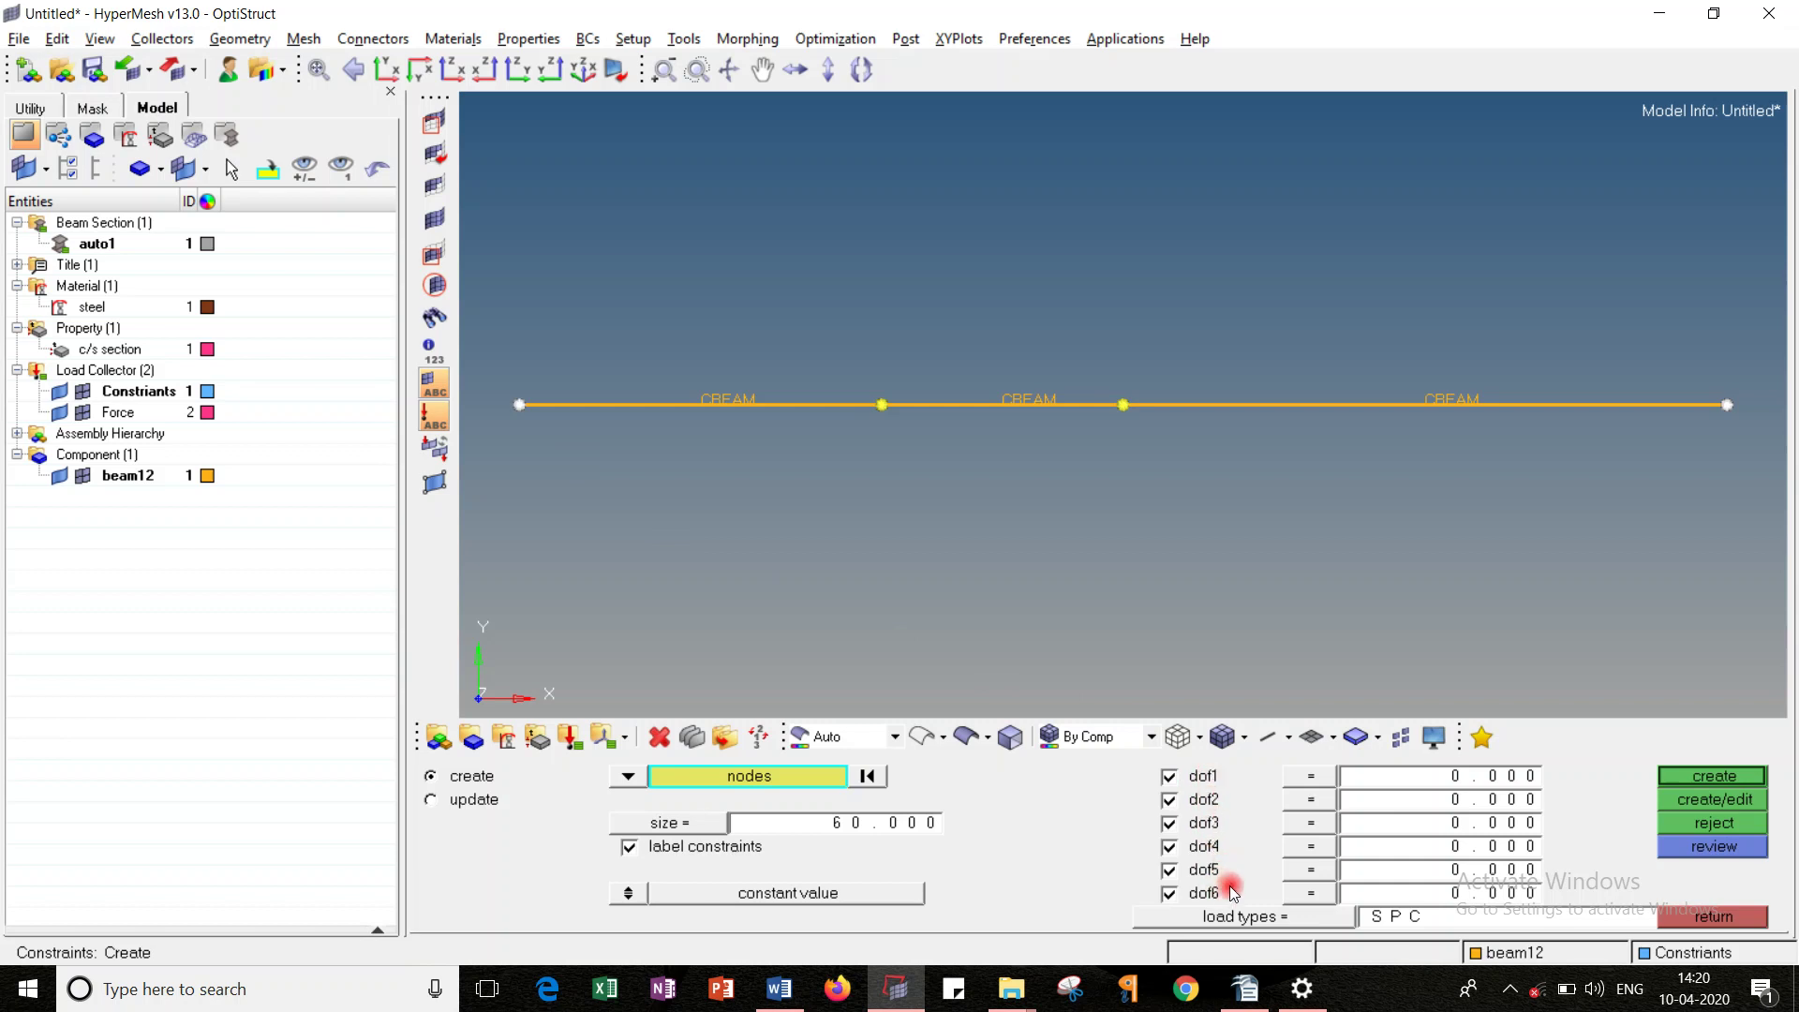
{"action": "left_click", "coordinate": [1726, 777]}
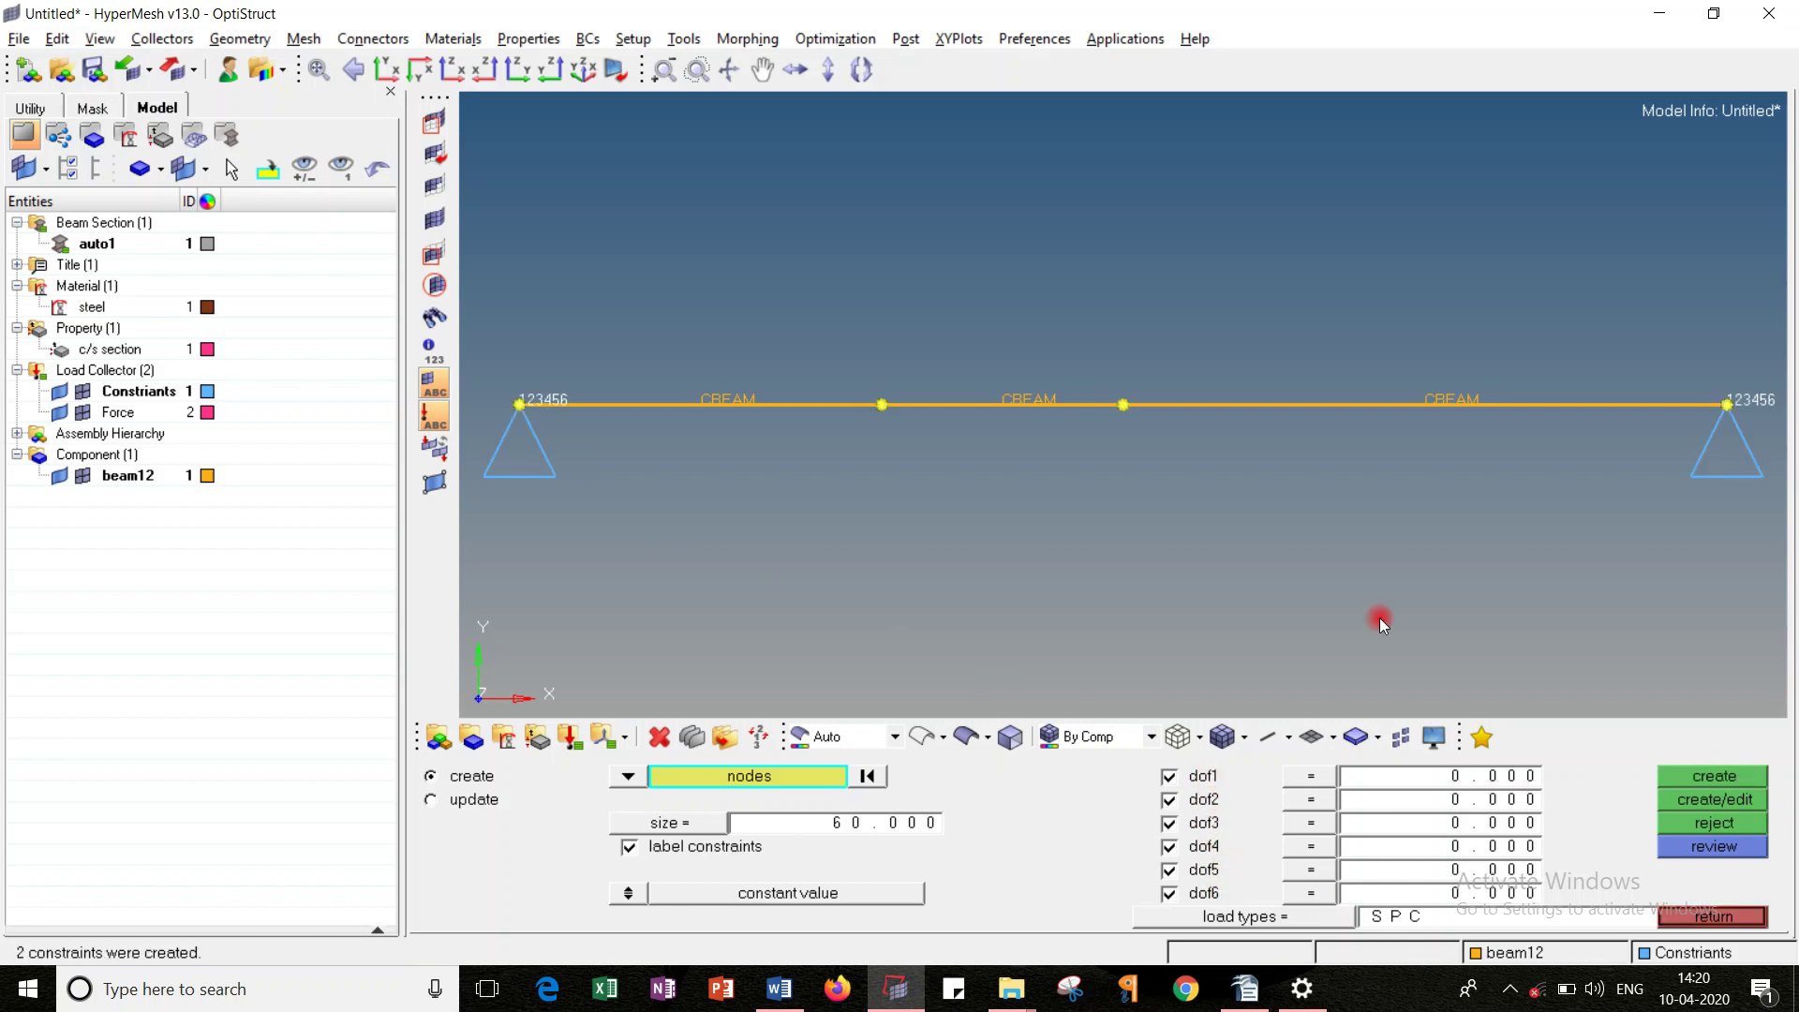
{"action": "left_click", "coordinate": [1687, 915]}
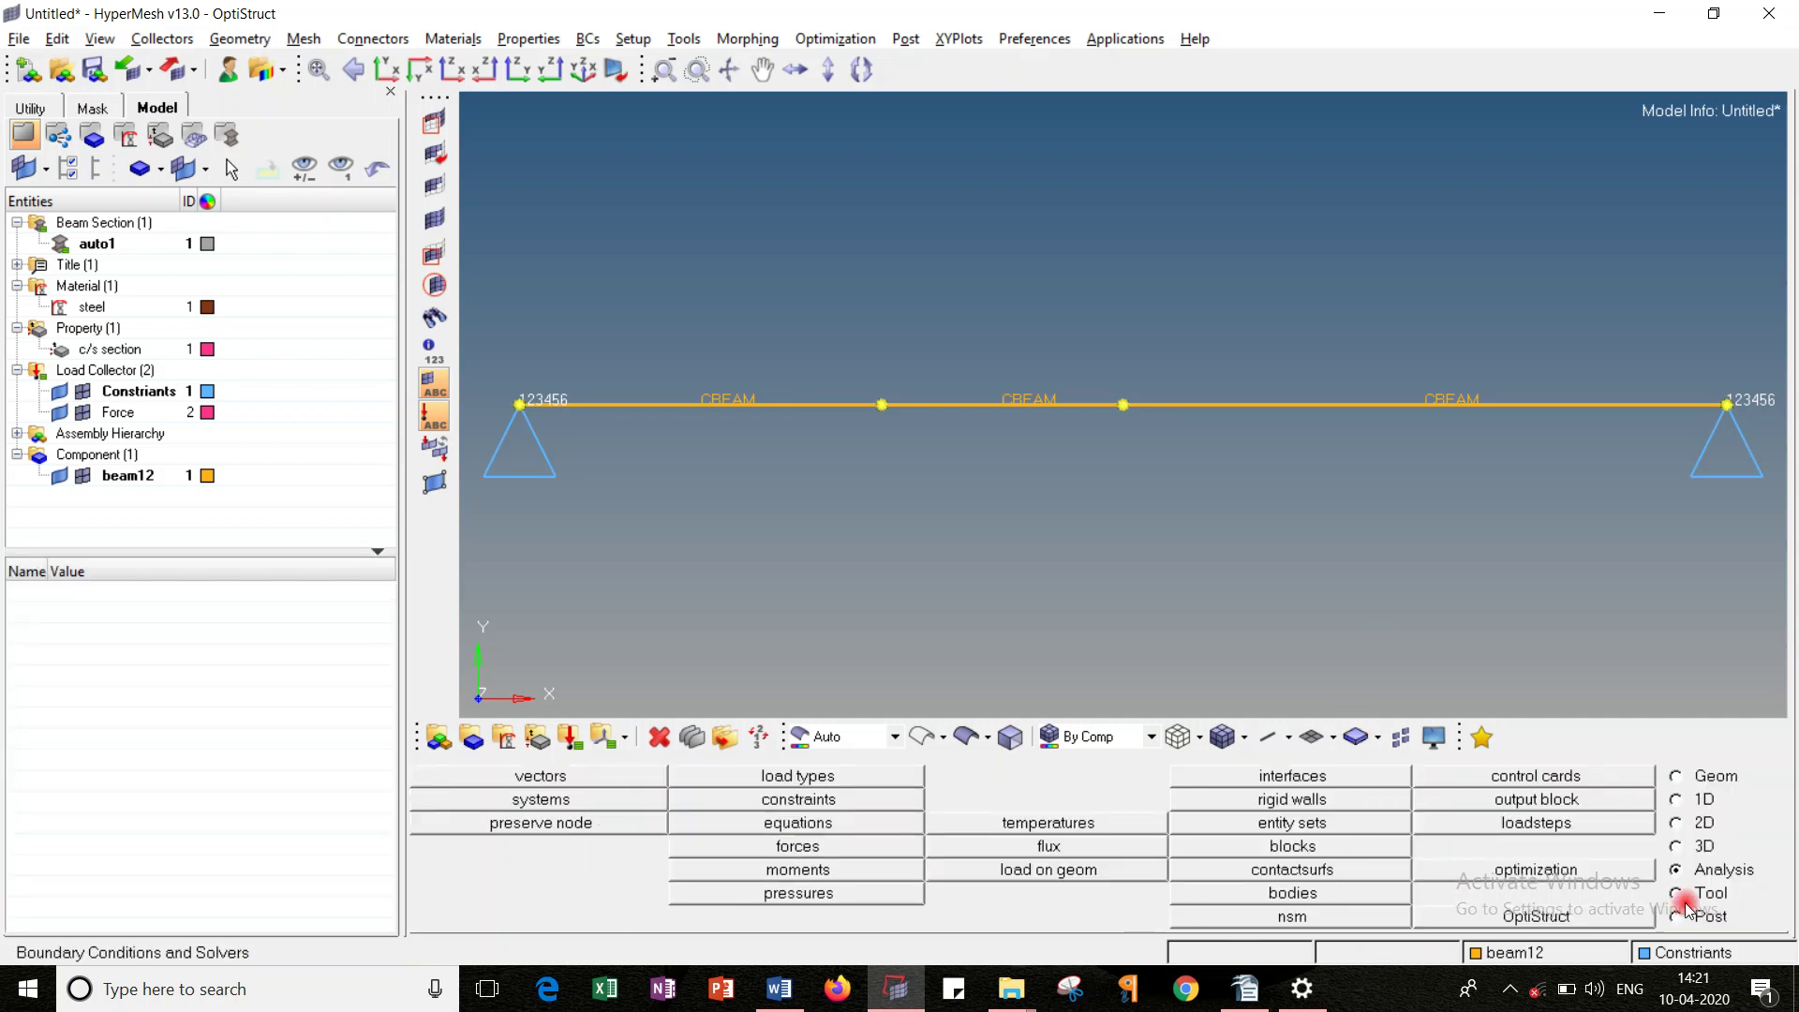
Step: Make Force the current load collector, then check the reference diagram of the beam loads
{"action": "right_click", "coordinate": [123, 412]}
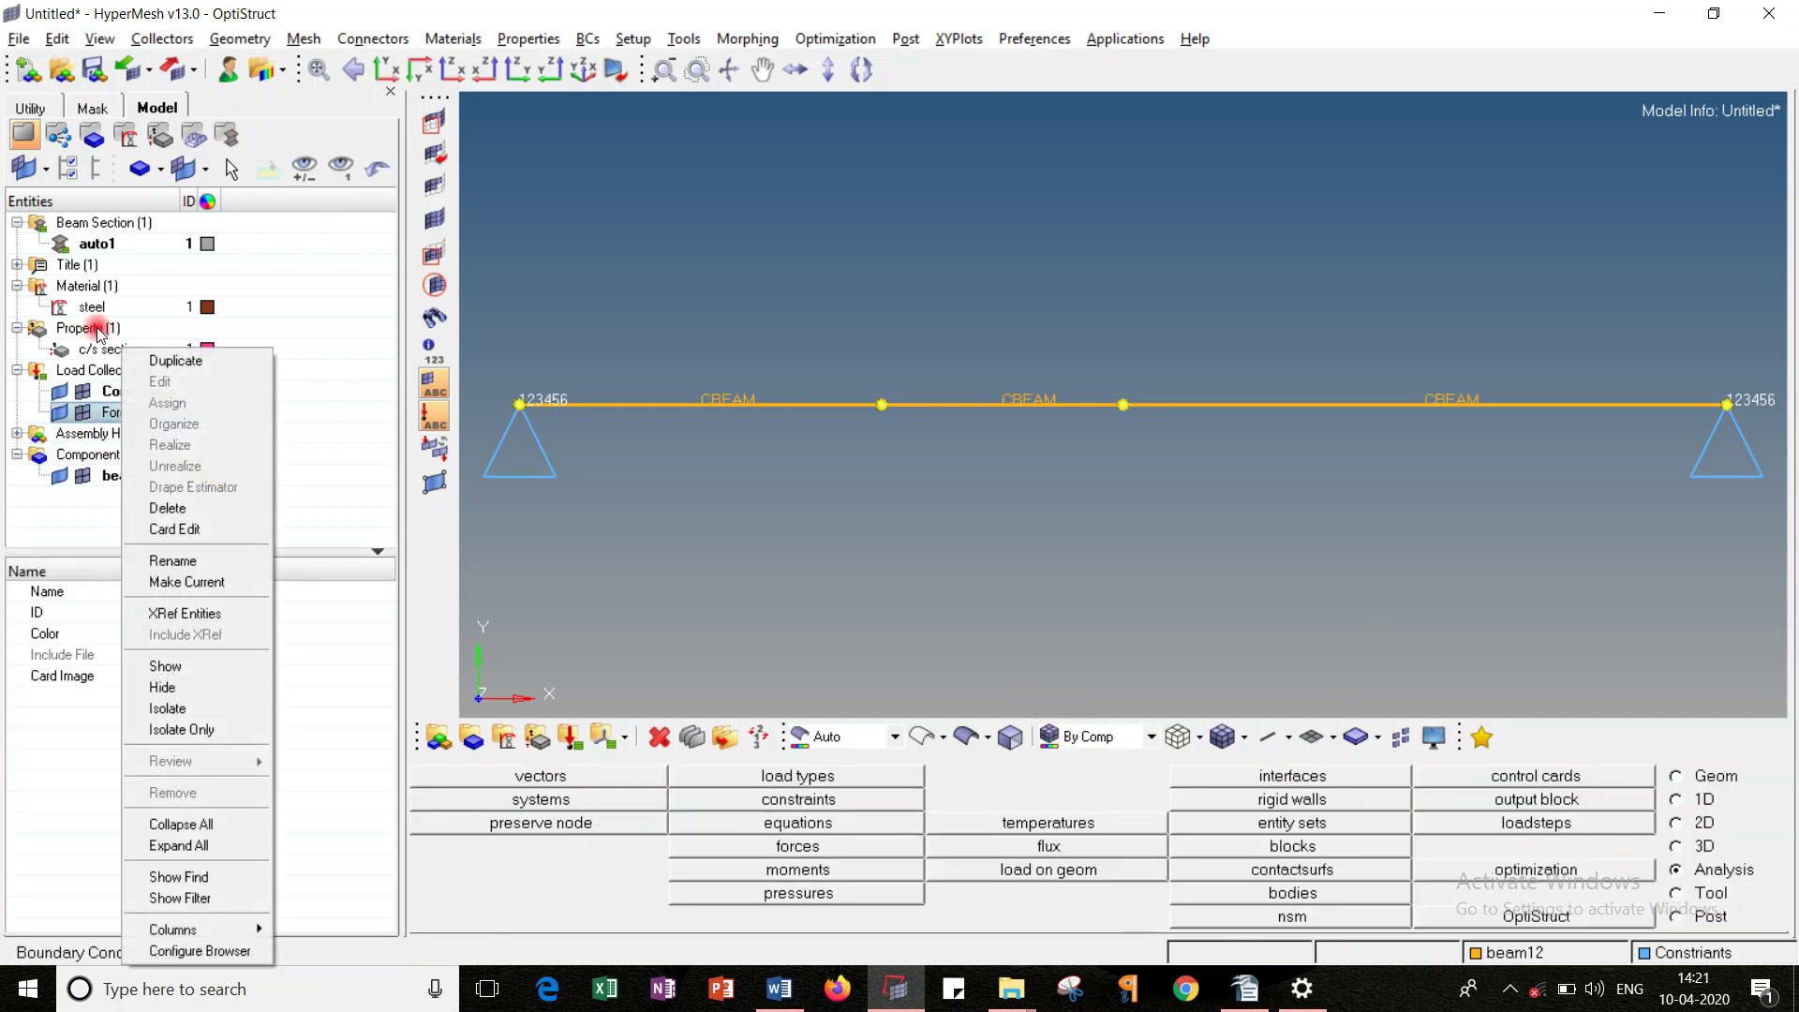
{"action": "left_click", "coordinate": [184, 582]}
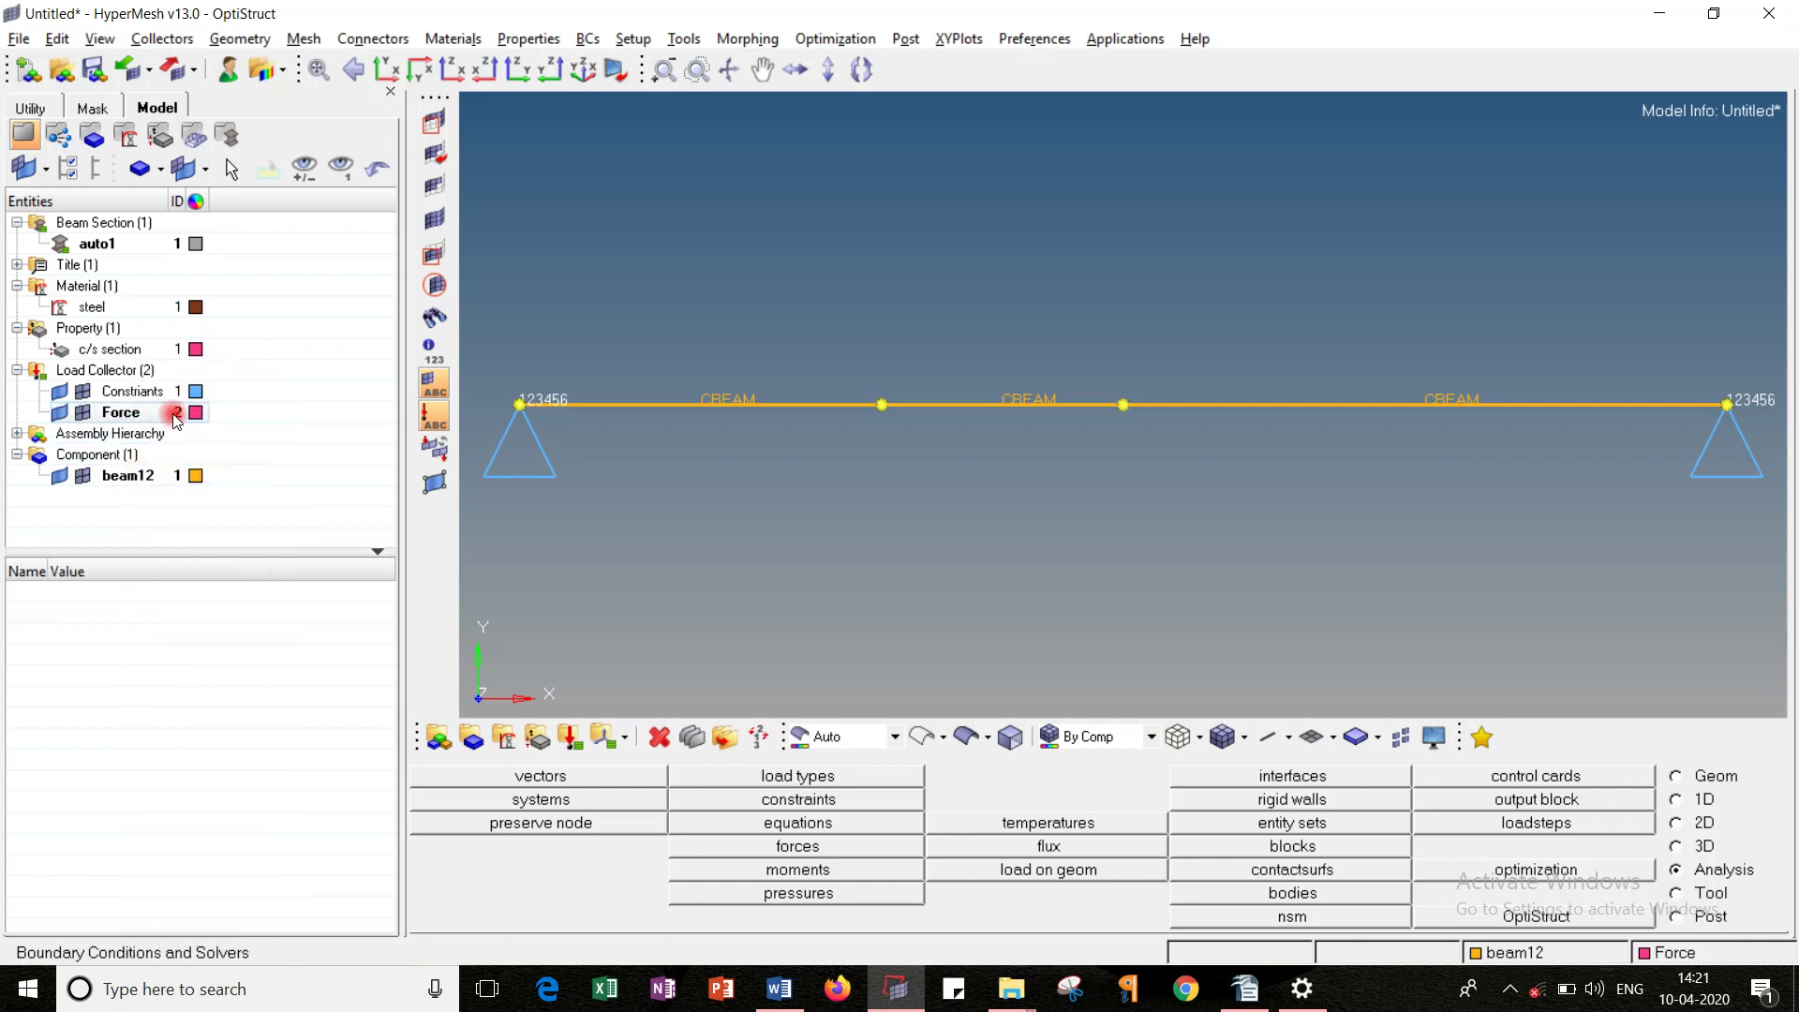
{"action": "key", "text": "alt+Tab"}
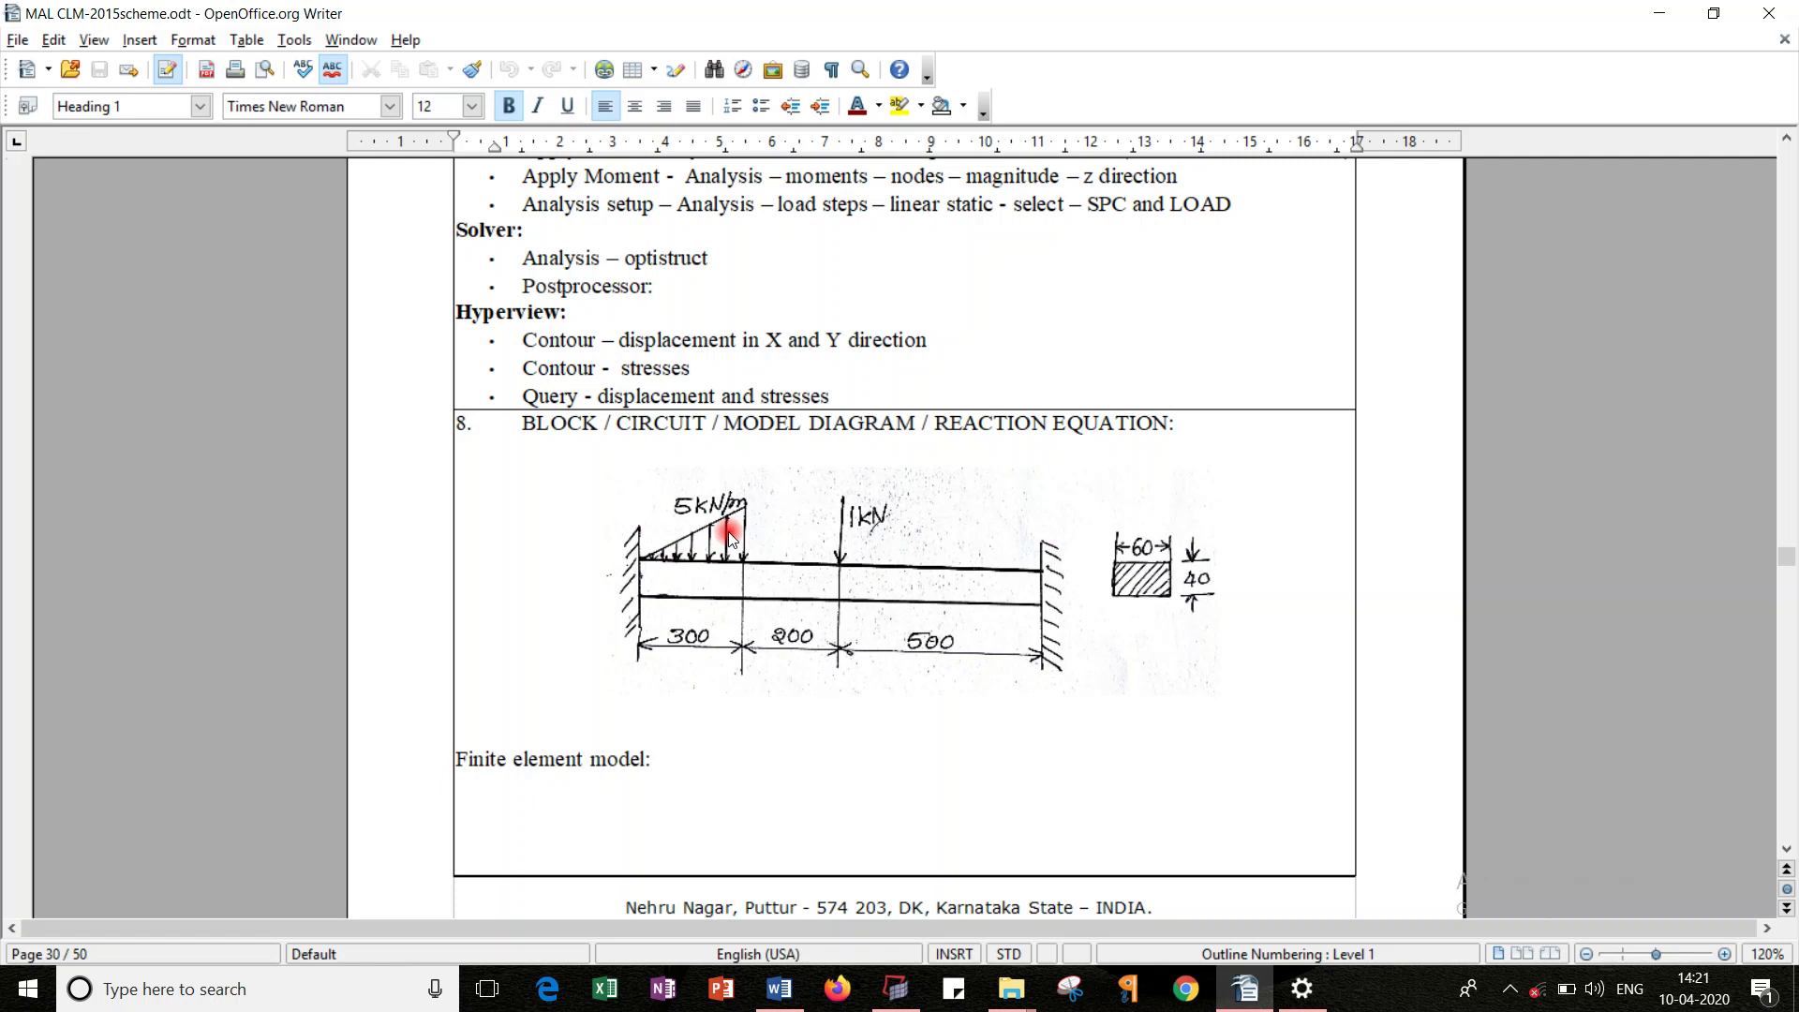
{"action": "key", "text": "alt+Tab"}
Step: Bring the Word sketch of the load rising from P1 at X1 to P2 at X2 to the front
{"action": "left_click", "coordinate": [687, 567]}
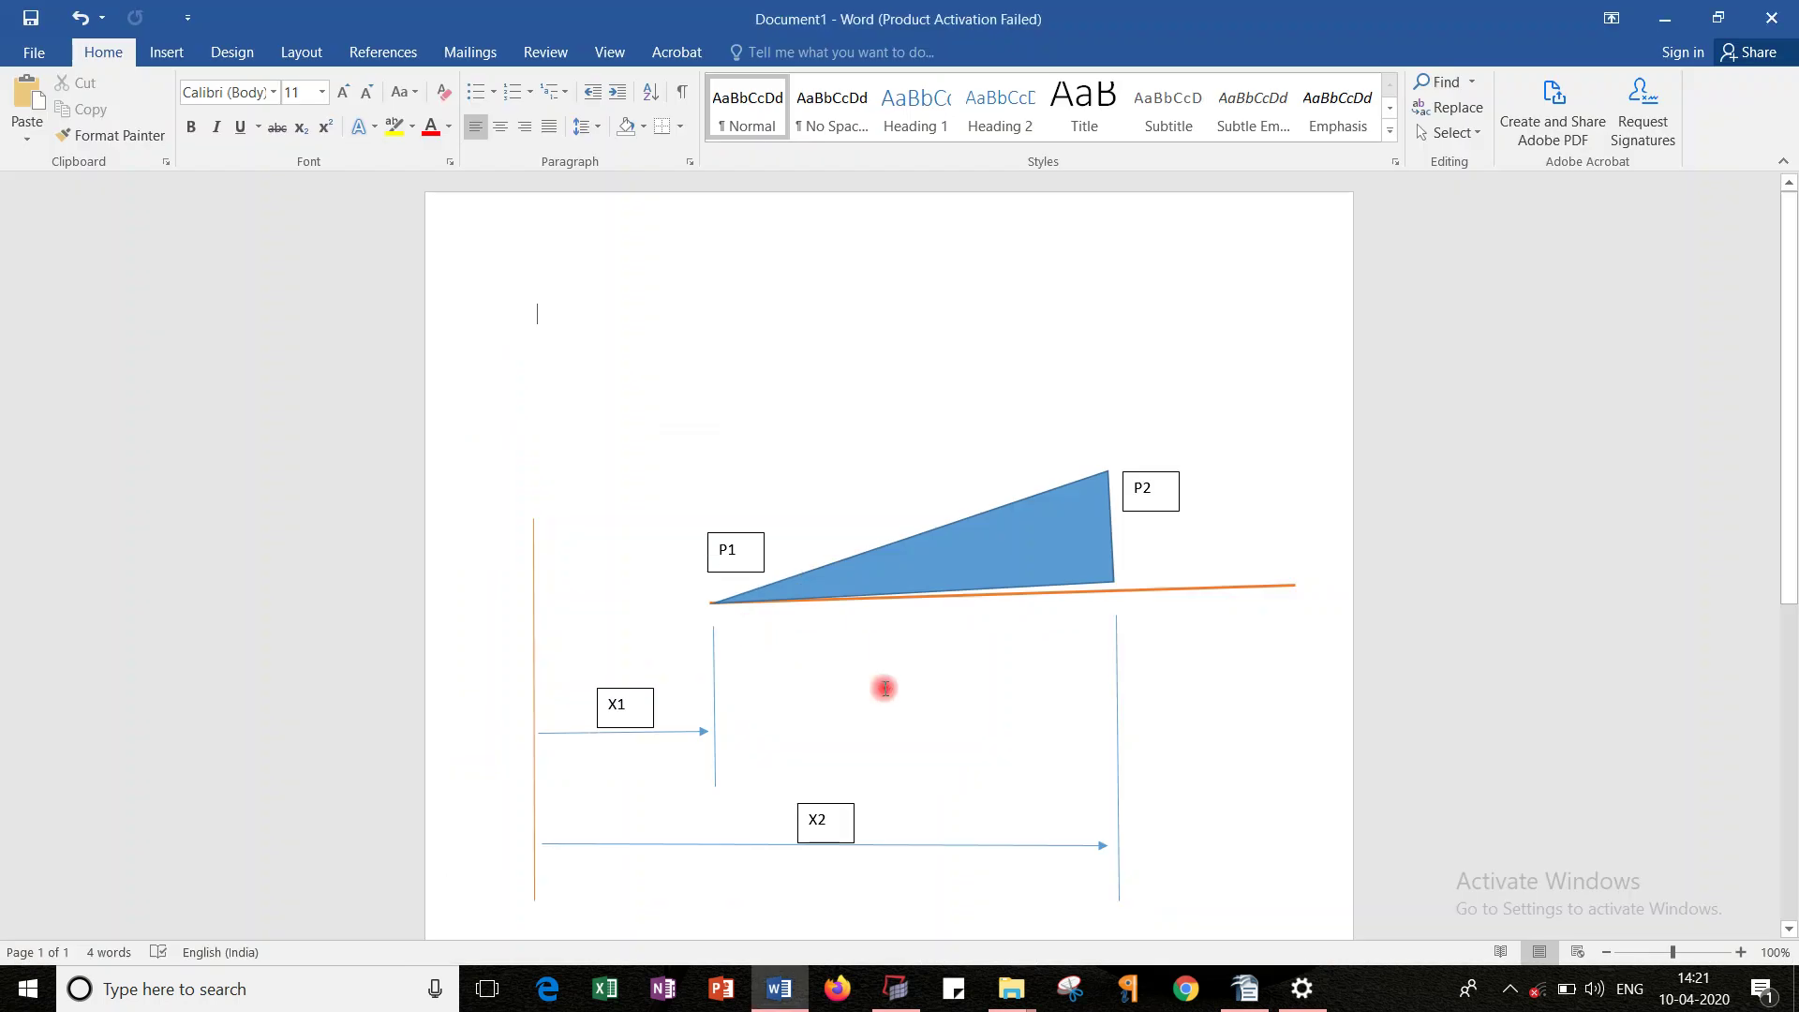
{"action": "key", "text": "Escape"}
{"action": "key", "text": "alt+Tab"}
{"action": "key", "text": "alt+Tab"}
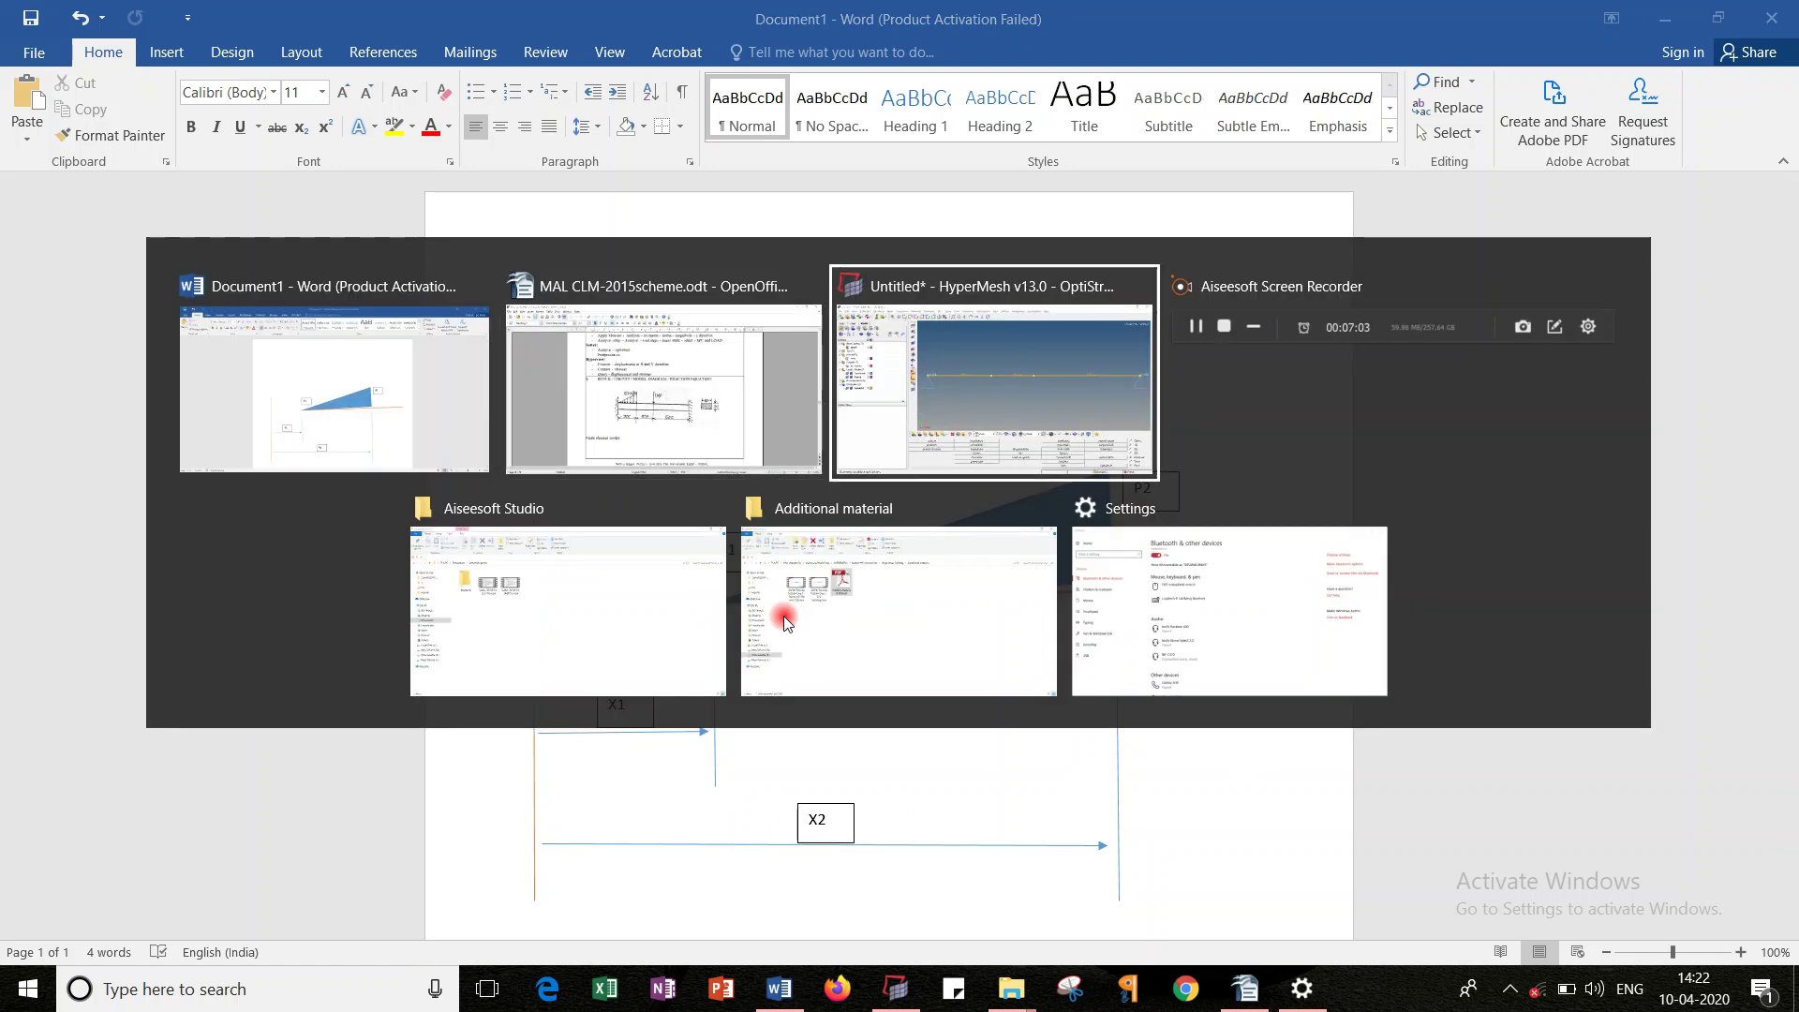
{"action": "key", "text": "alt+Tab"}
{"action": "key", "text": "alt+Tab"}
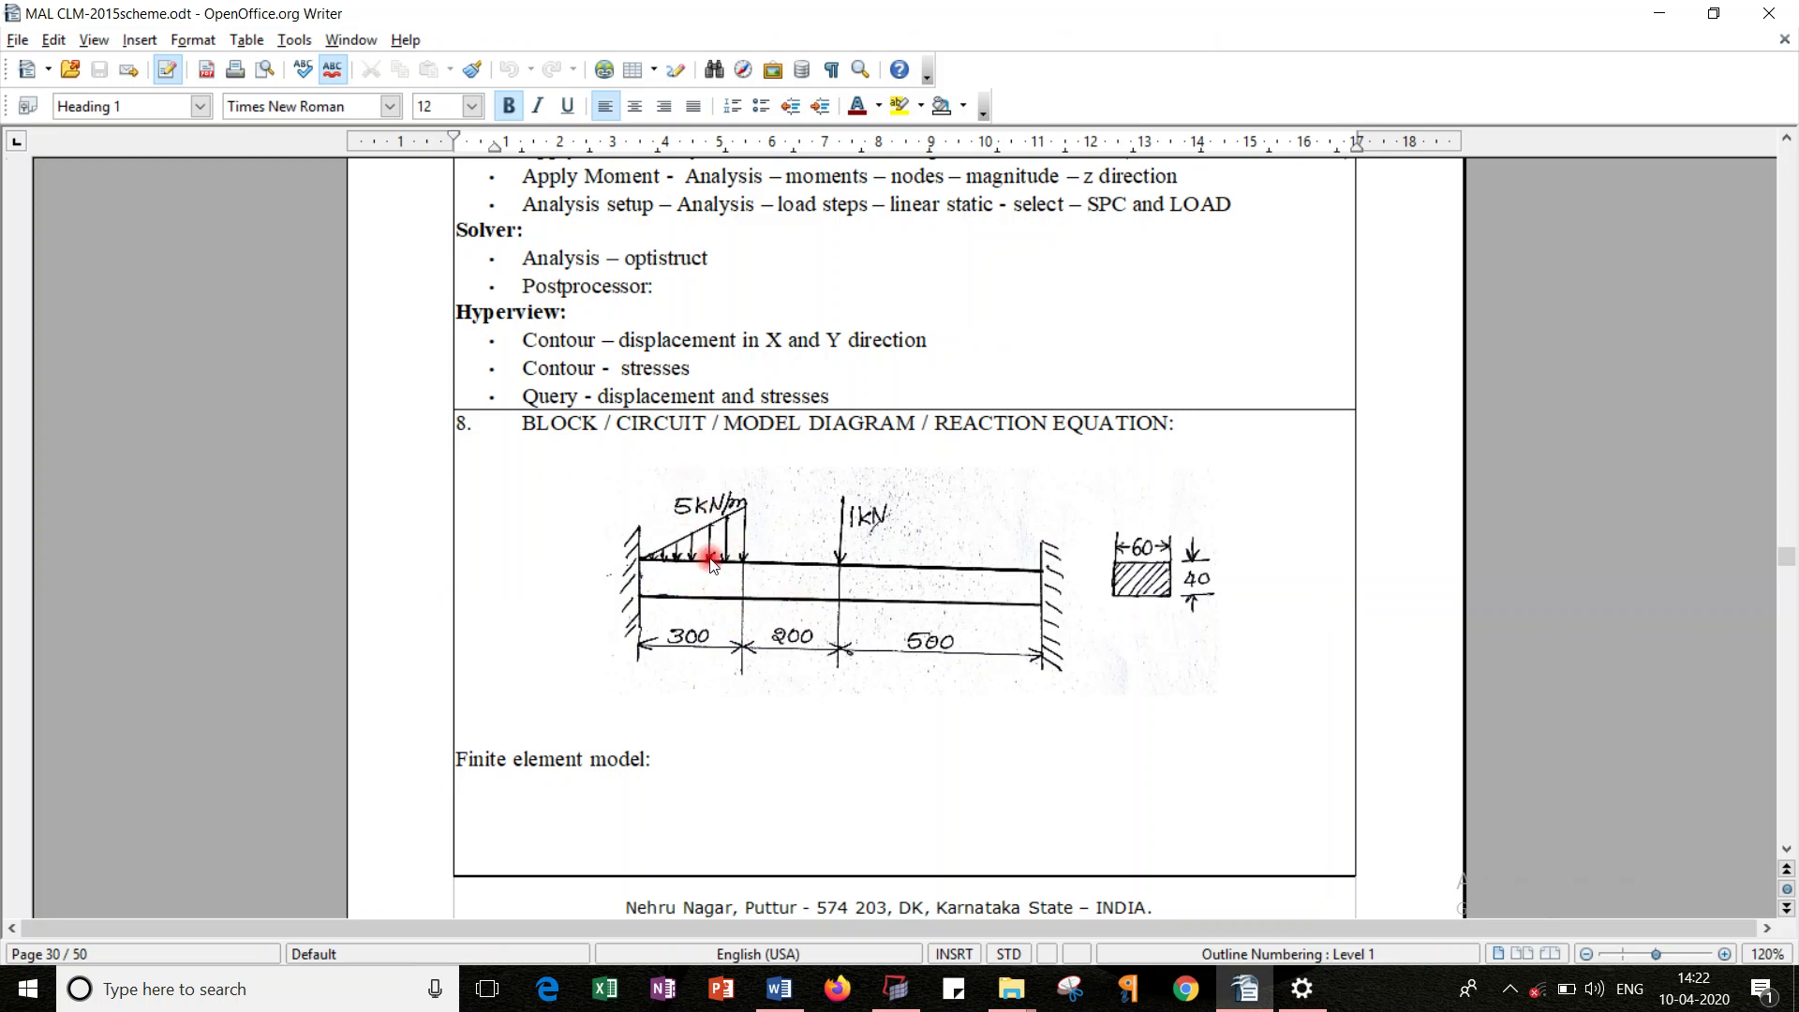
{"action": "key", "text": "alt+Tab"}
{"action": "key", "text": "alt+Tab"}
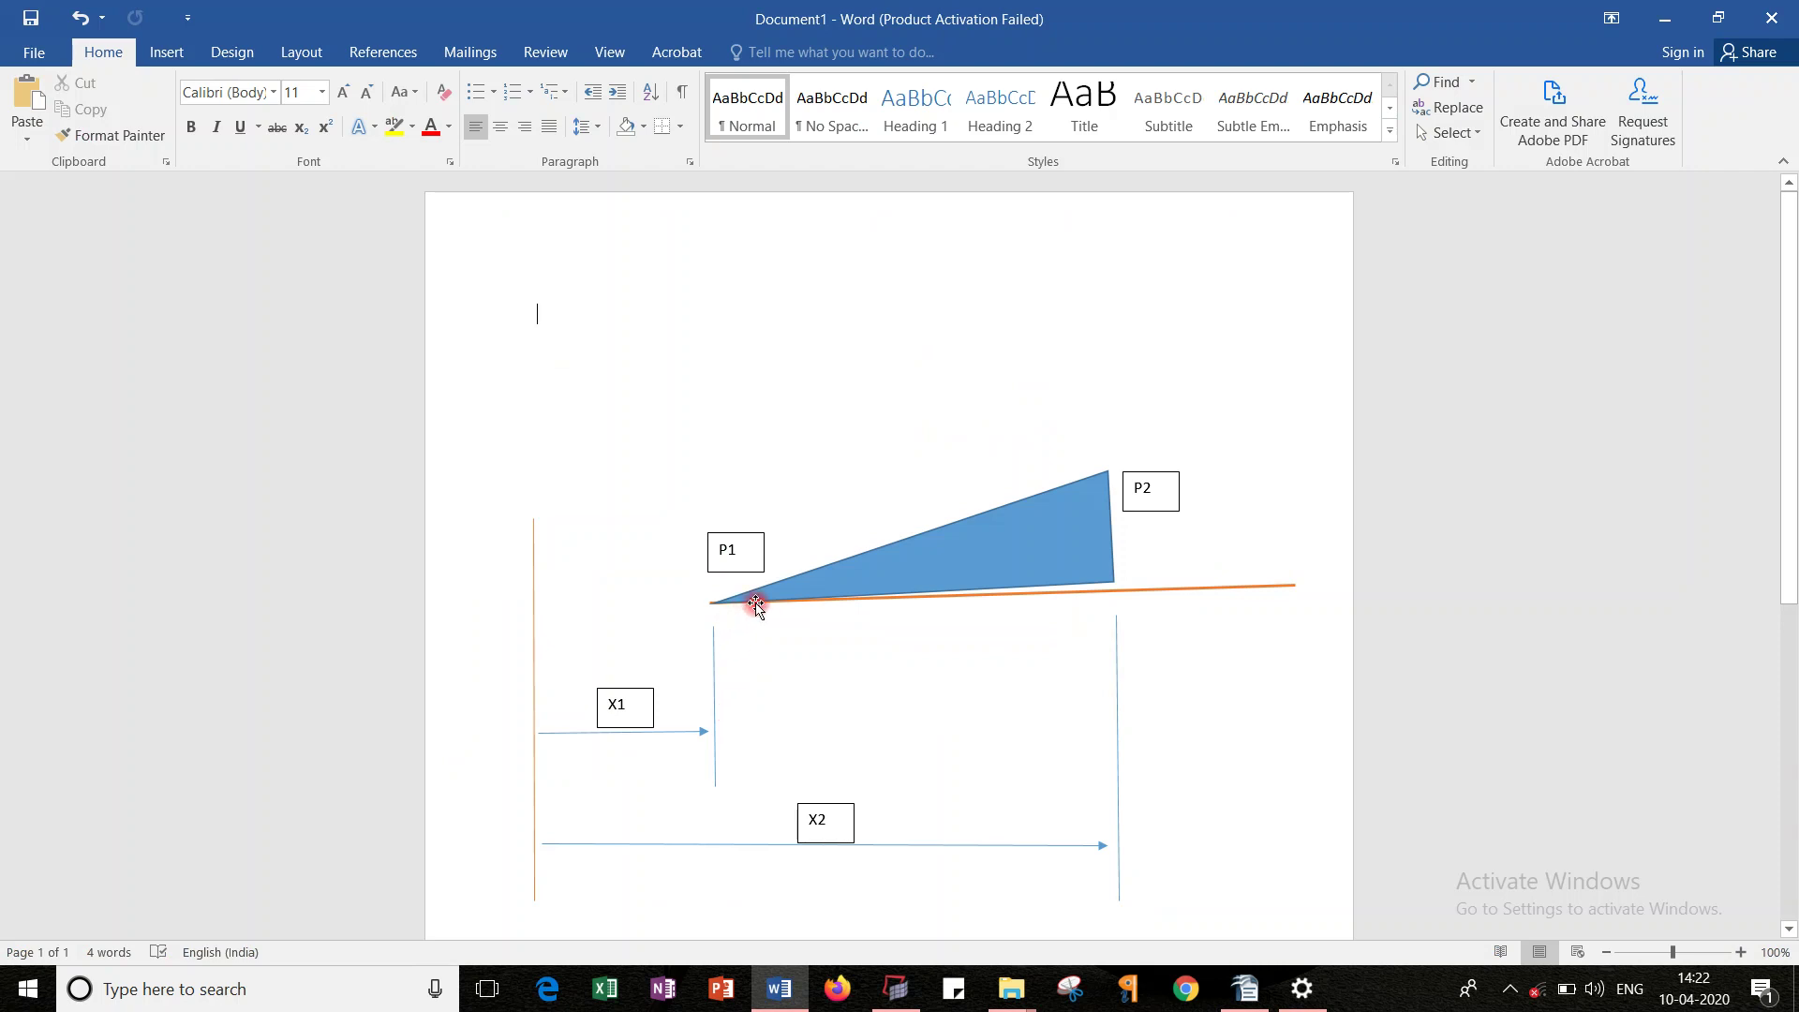
Step: Compare the Word load sketch with the Writer beam diagram, then return to HyperMesh
{"action": "key", "text": "alt+Tab"}
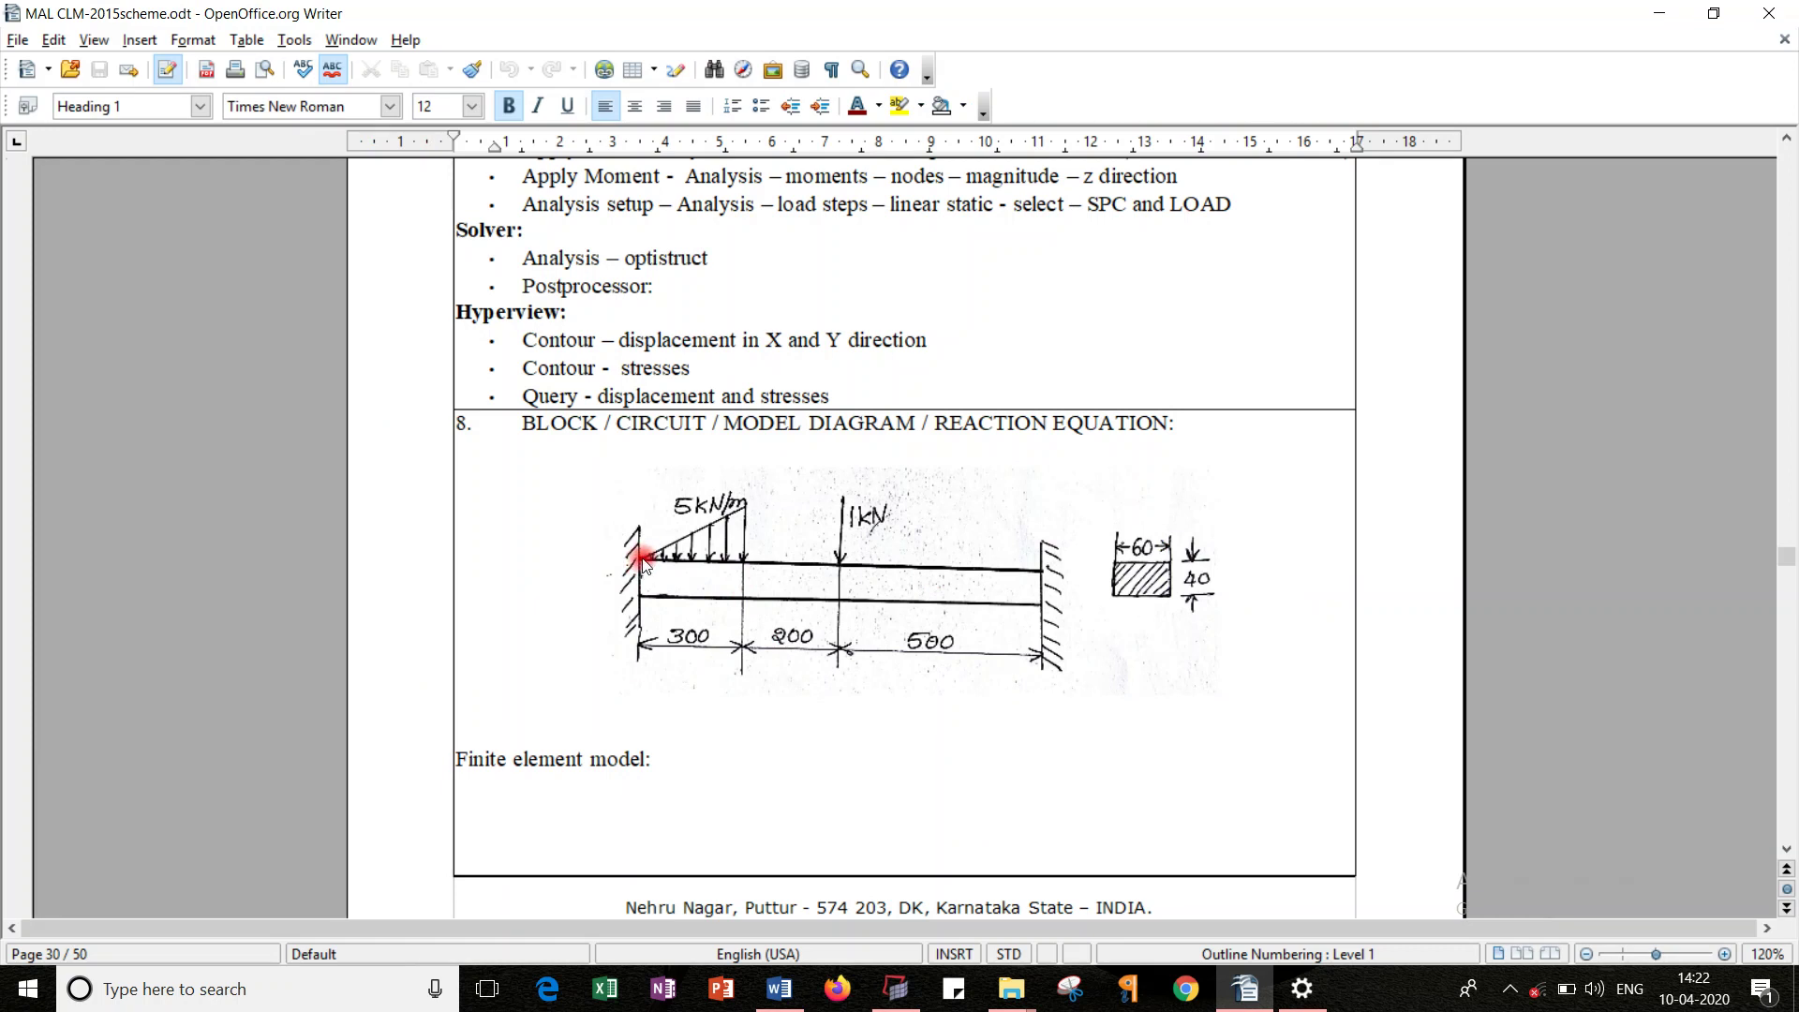
{"action": "key", "text": "alt+Tab"}
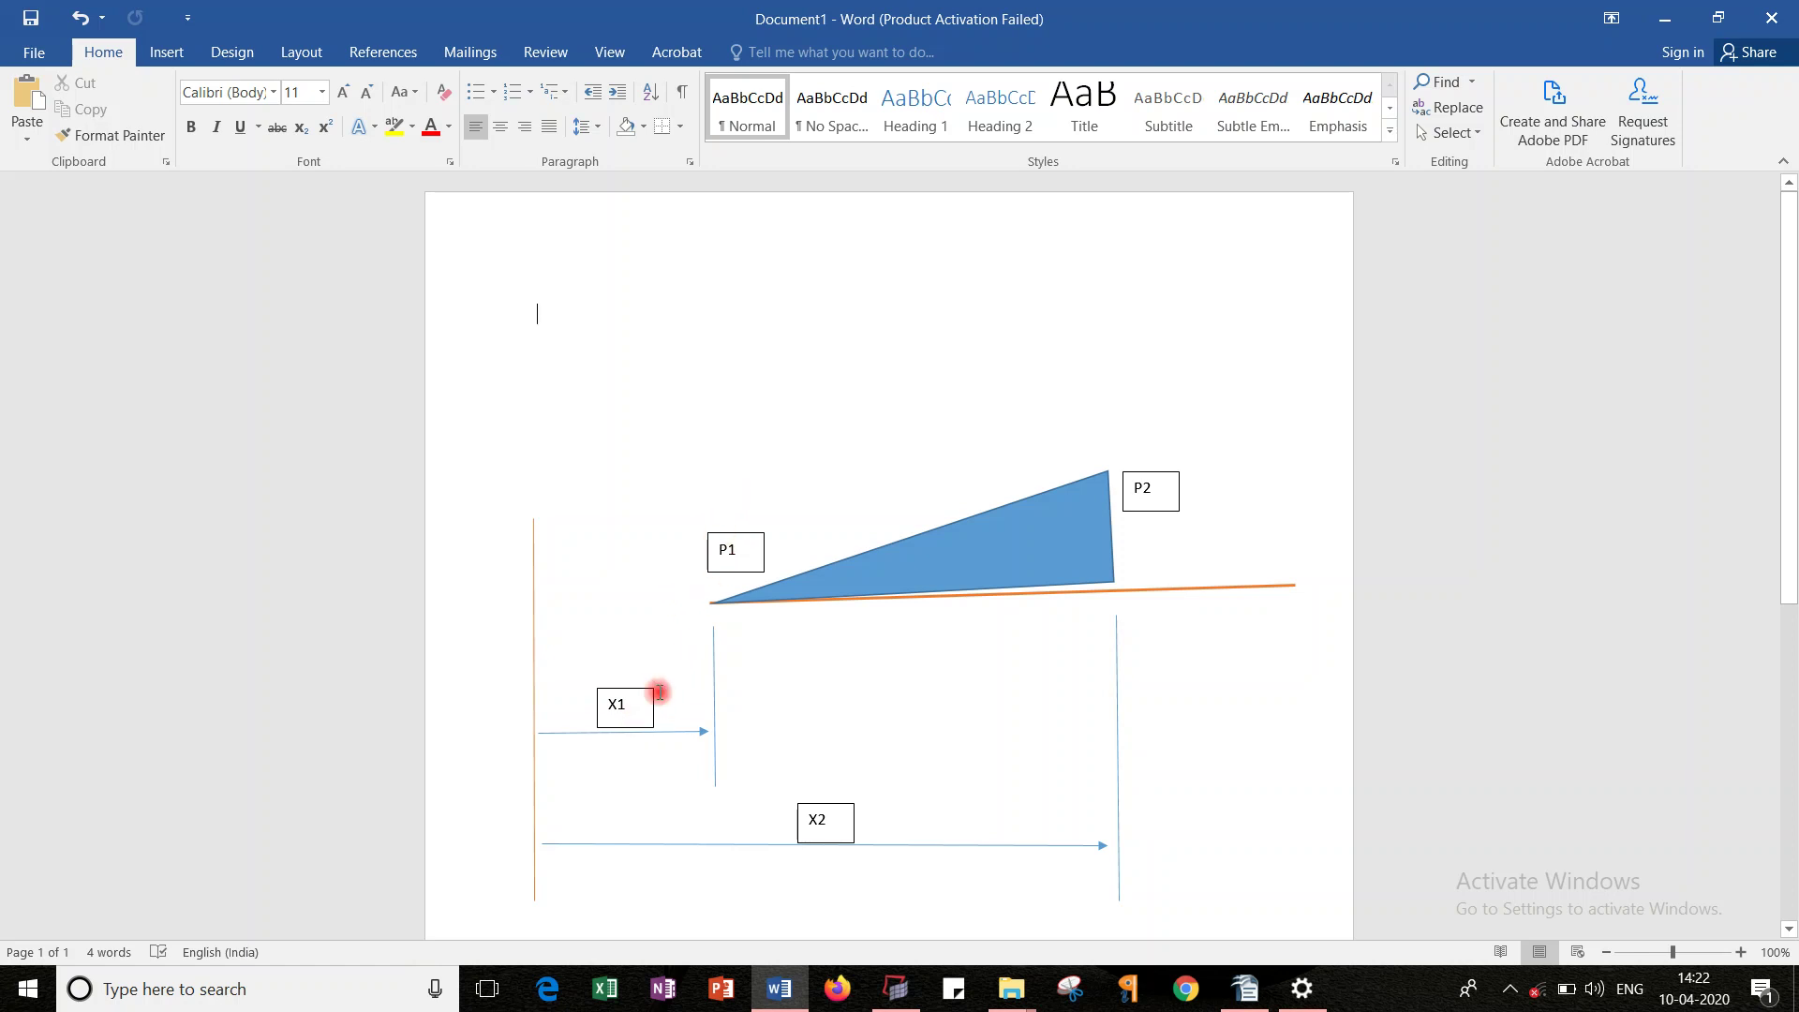
{"action": "key", "text": "alt+Tab"}
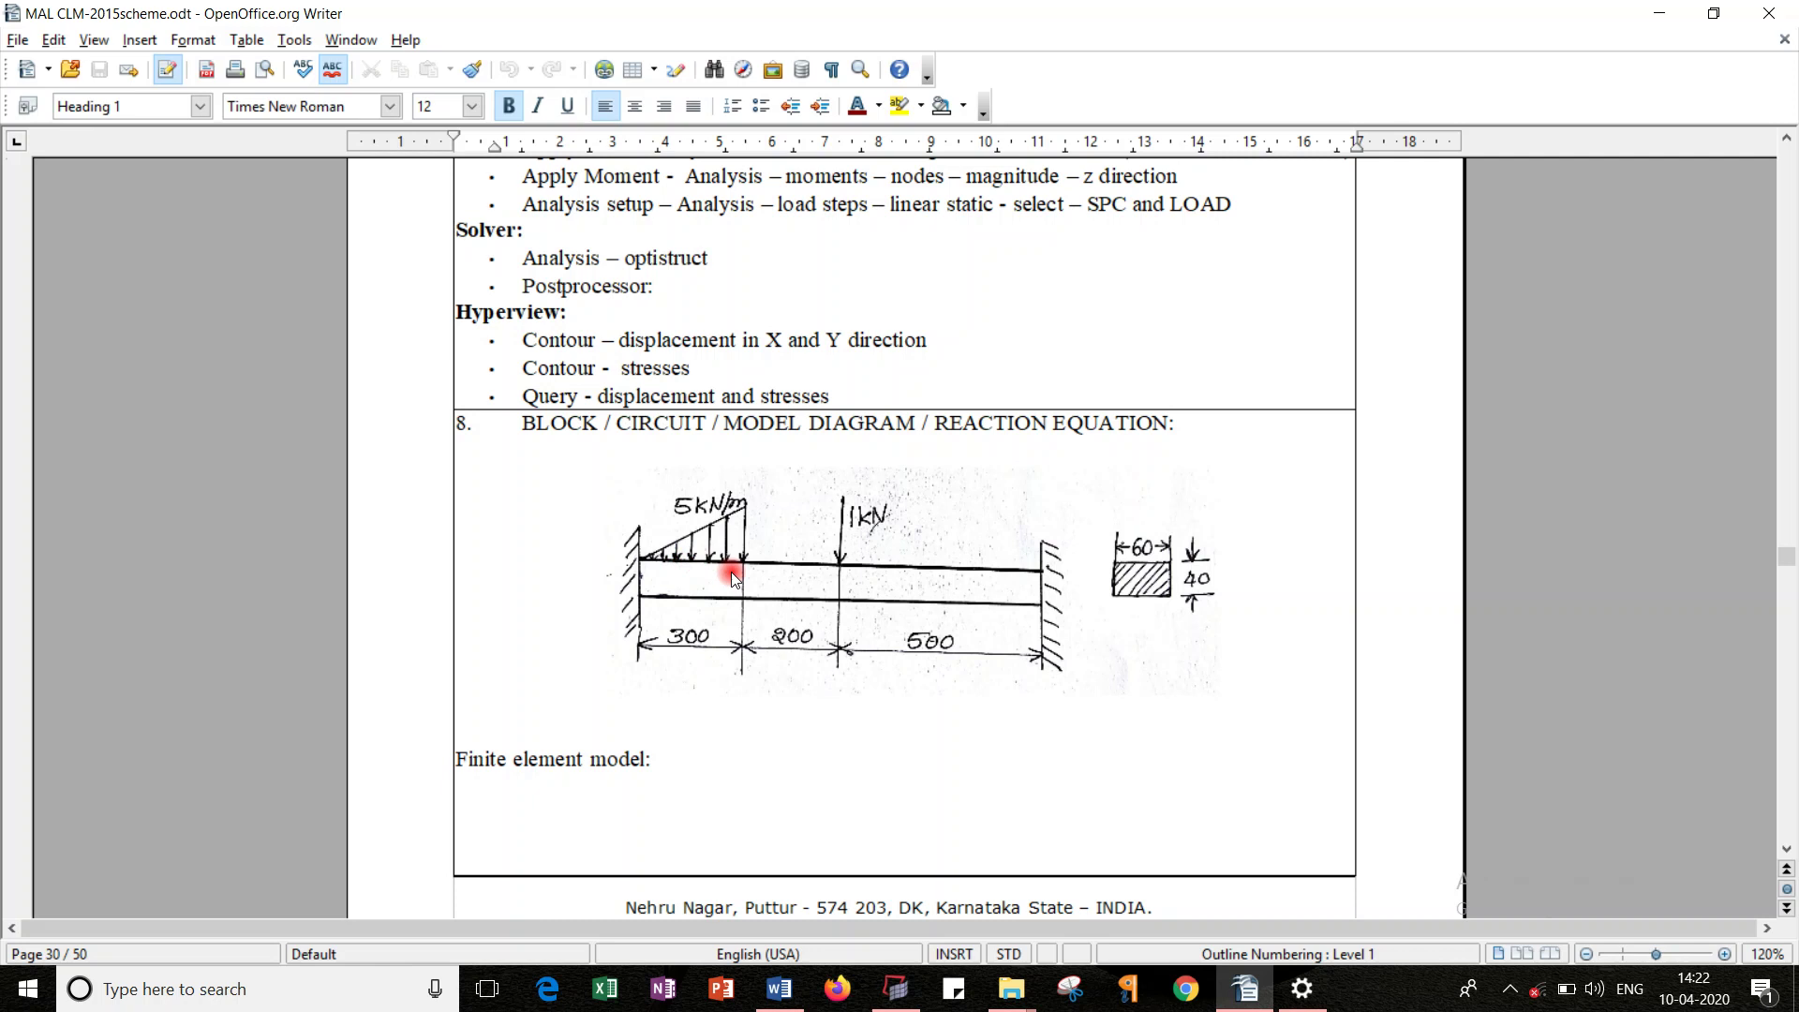
{"action": "key", "text": "alt+Tab"}
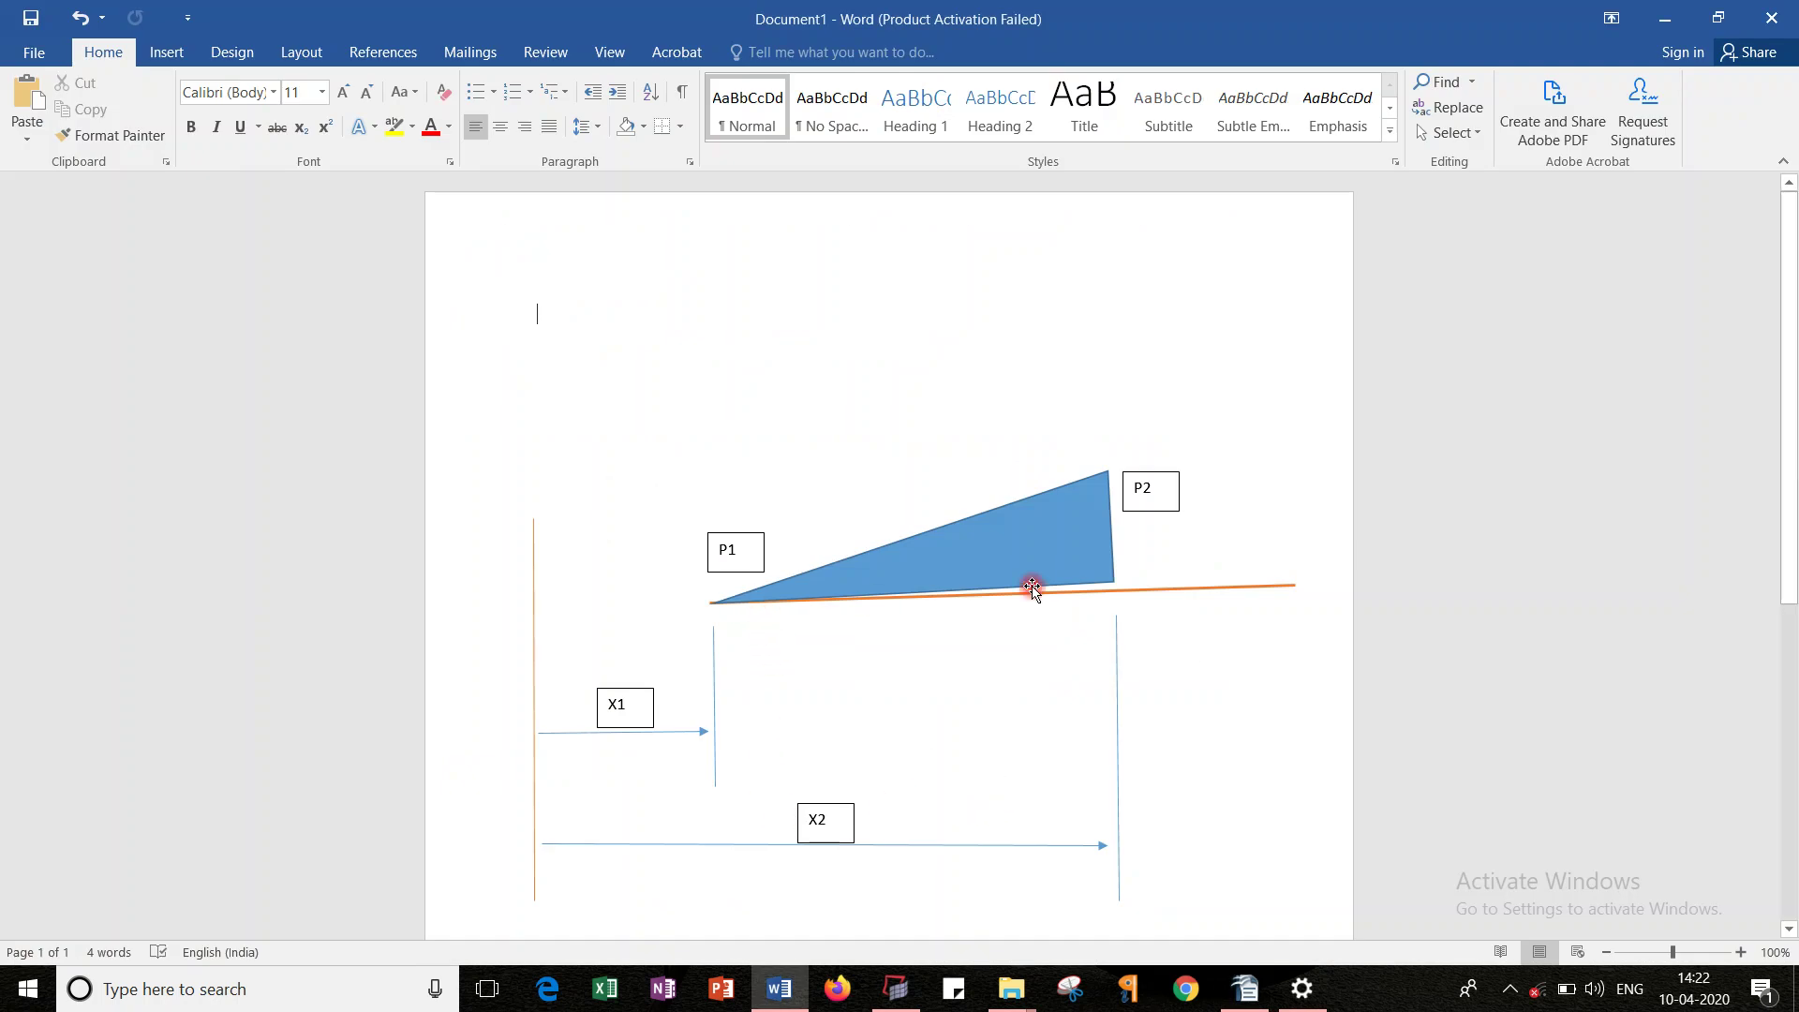
{"action": "key", "text": "alt+Tab"}
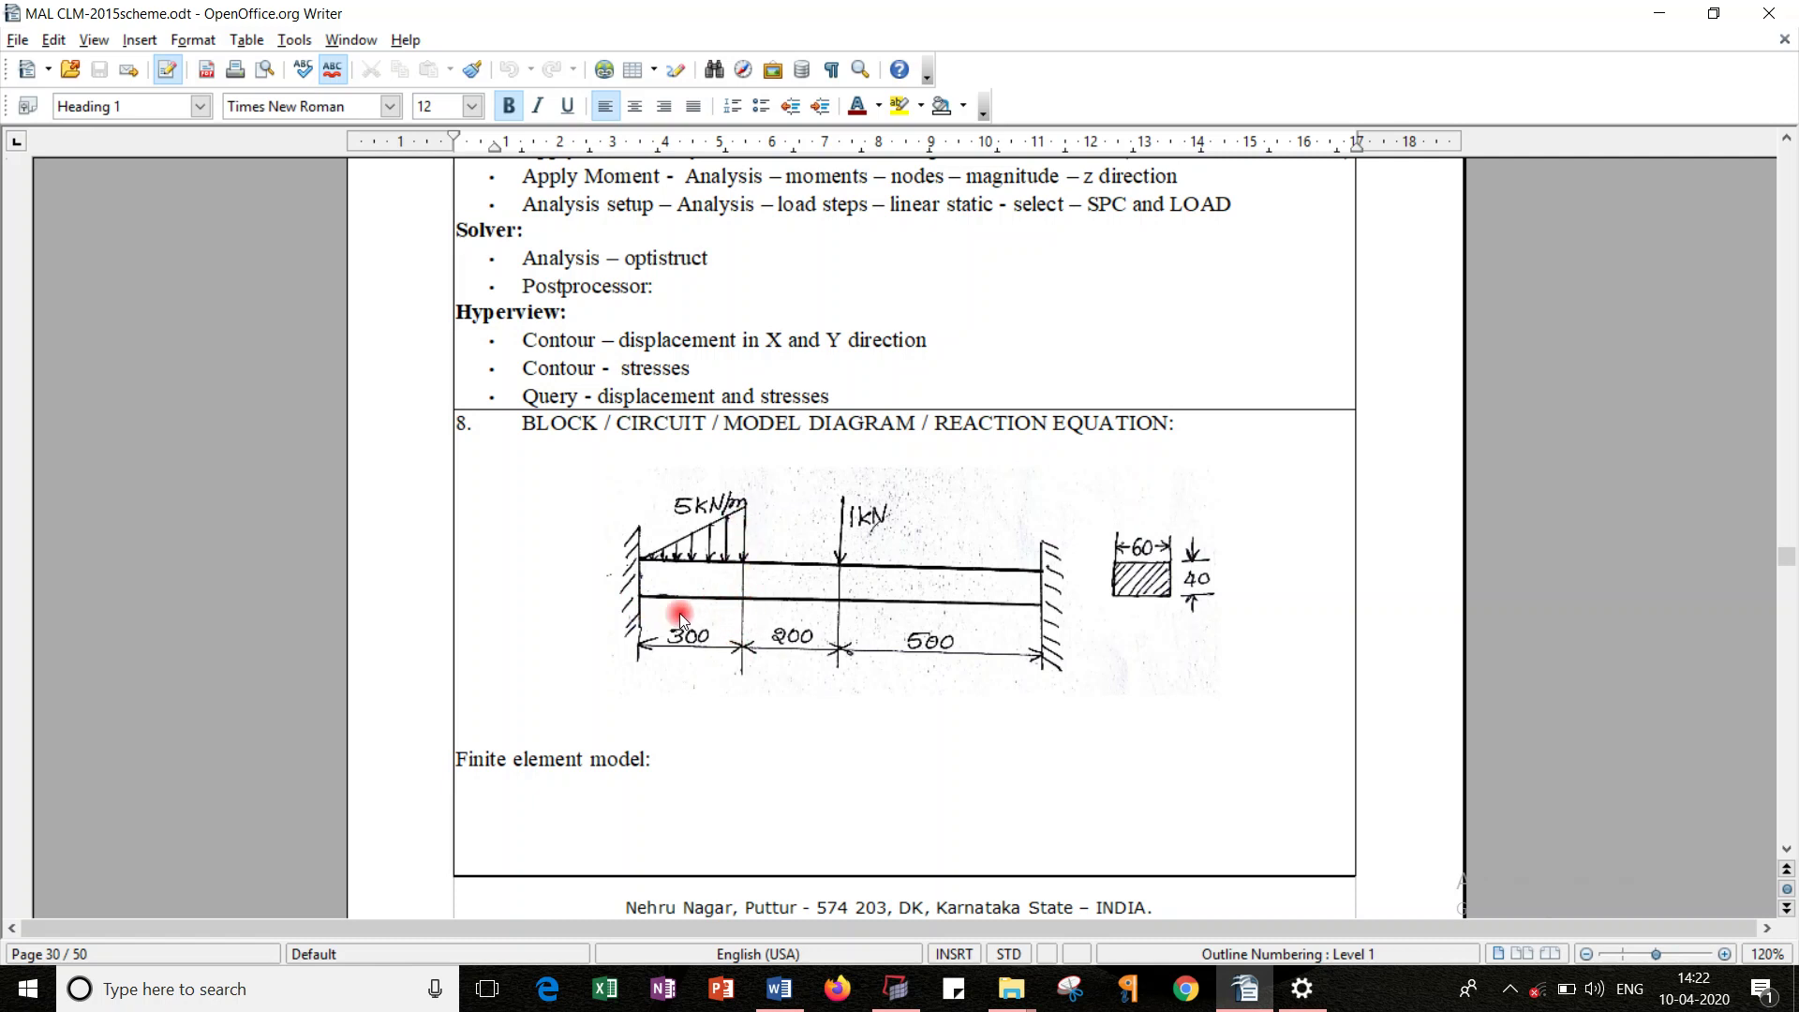
{"action": "key", "text": "alt+Tab"}
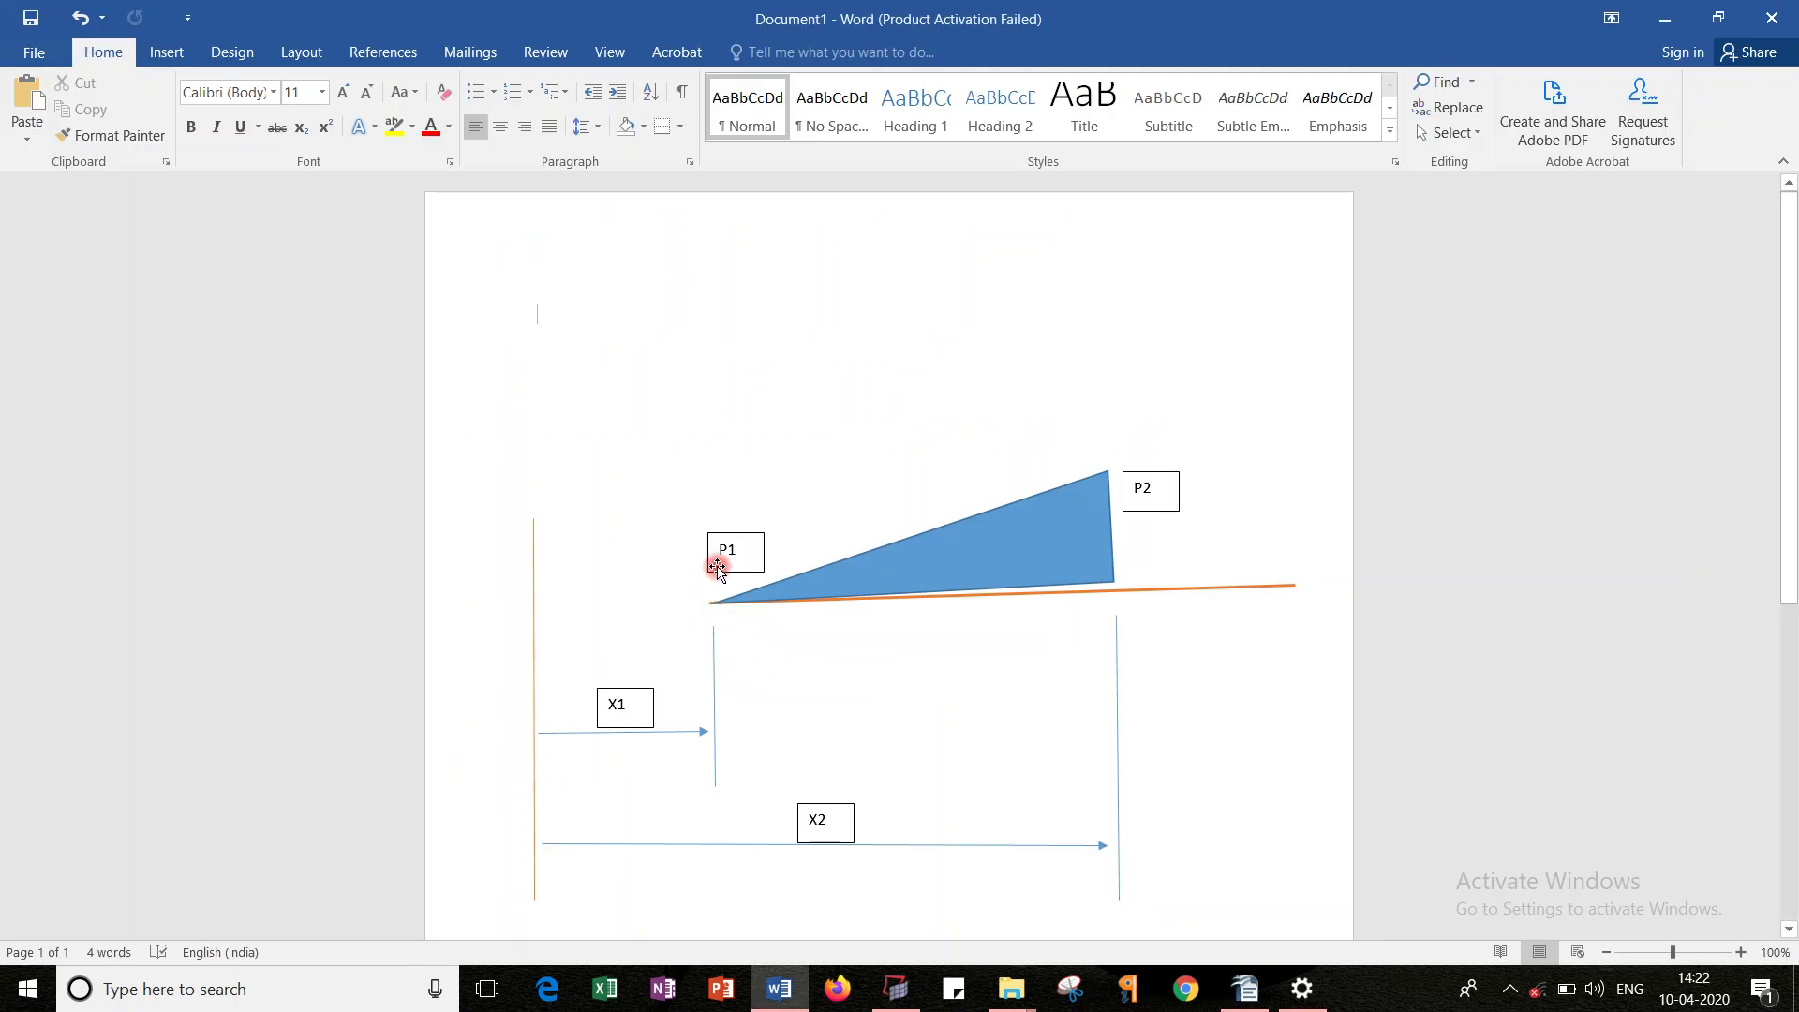
{"action": "key", "text": "alt+Tab"}
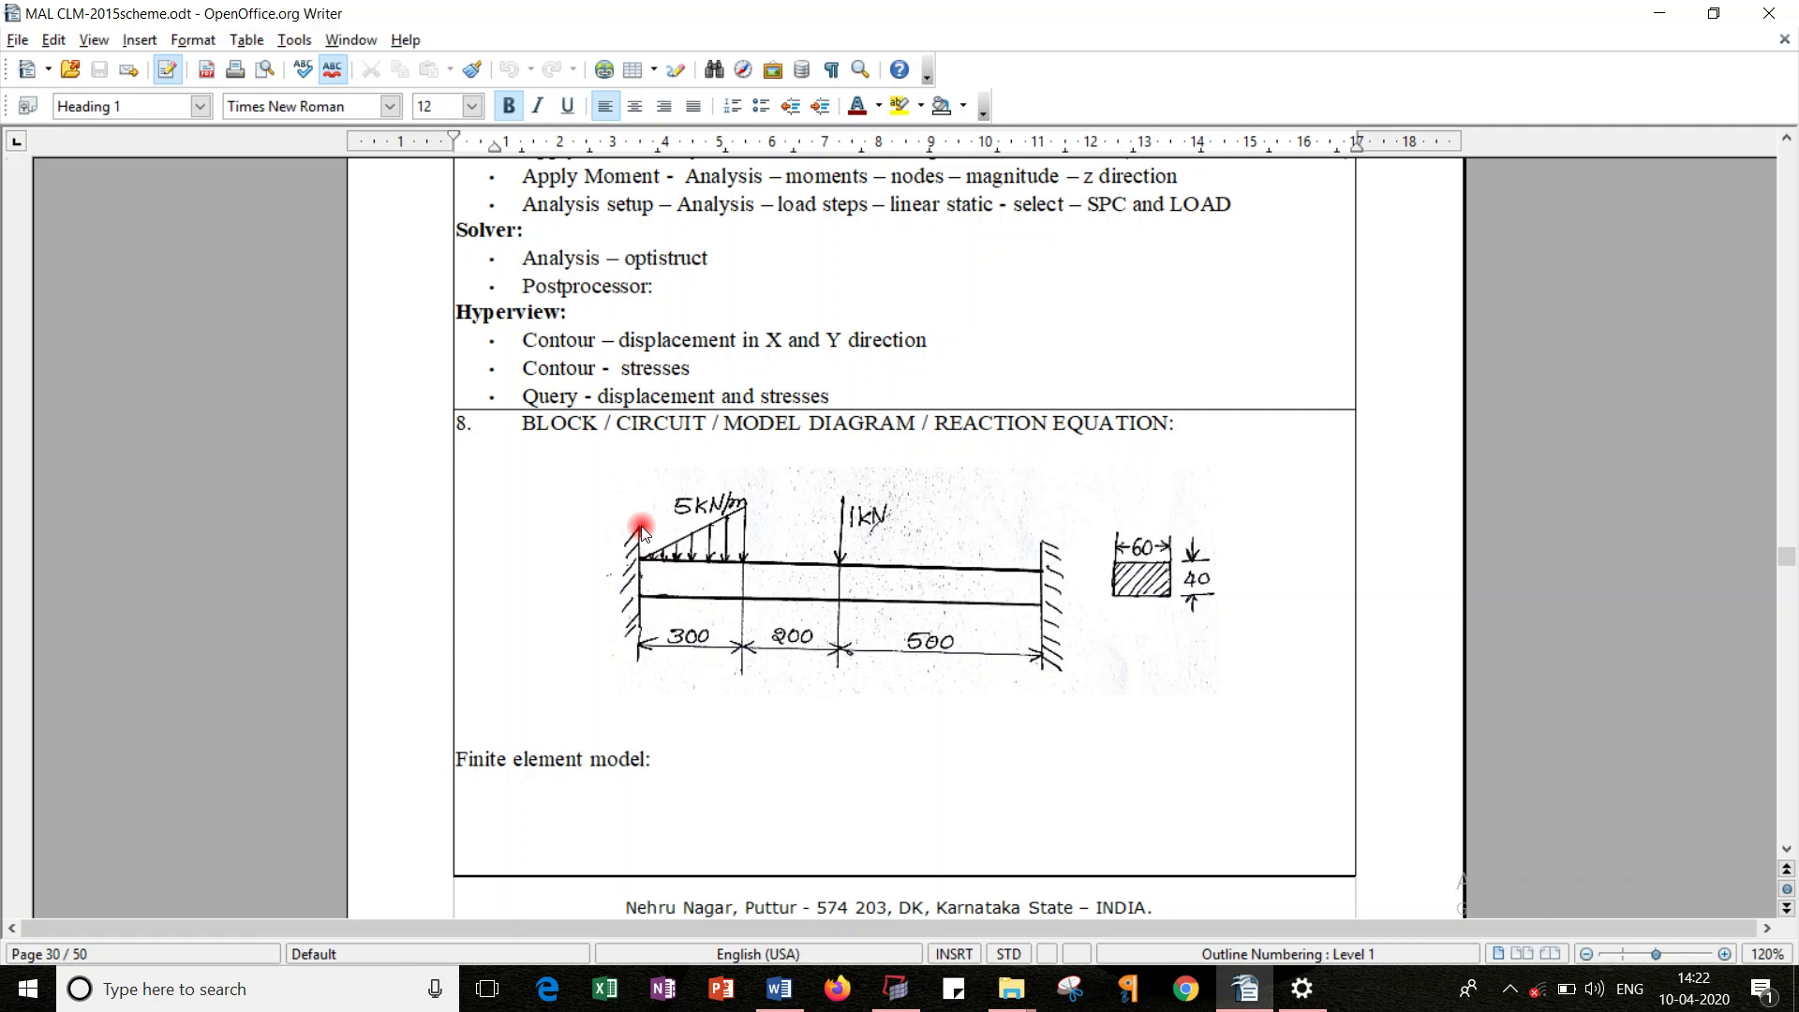
{"action": "key", "text": "alt+Tab"}
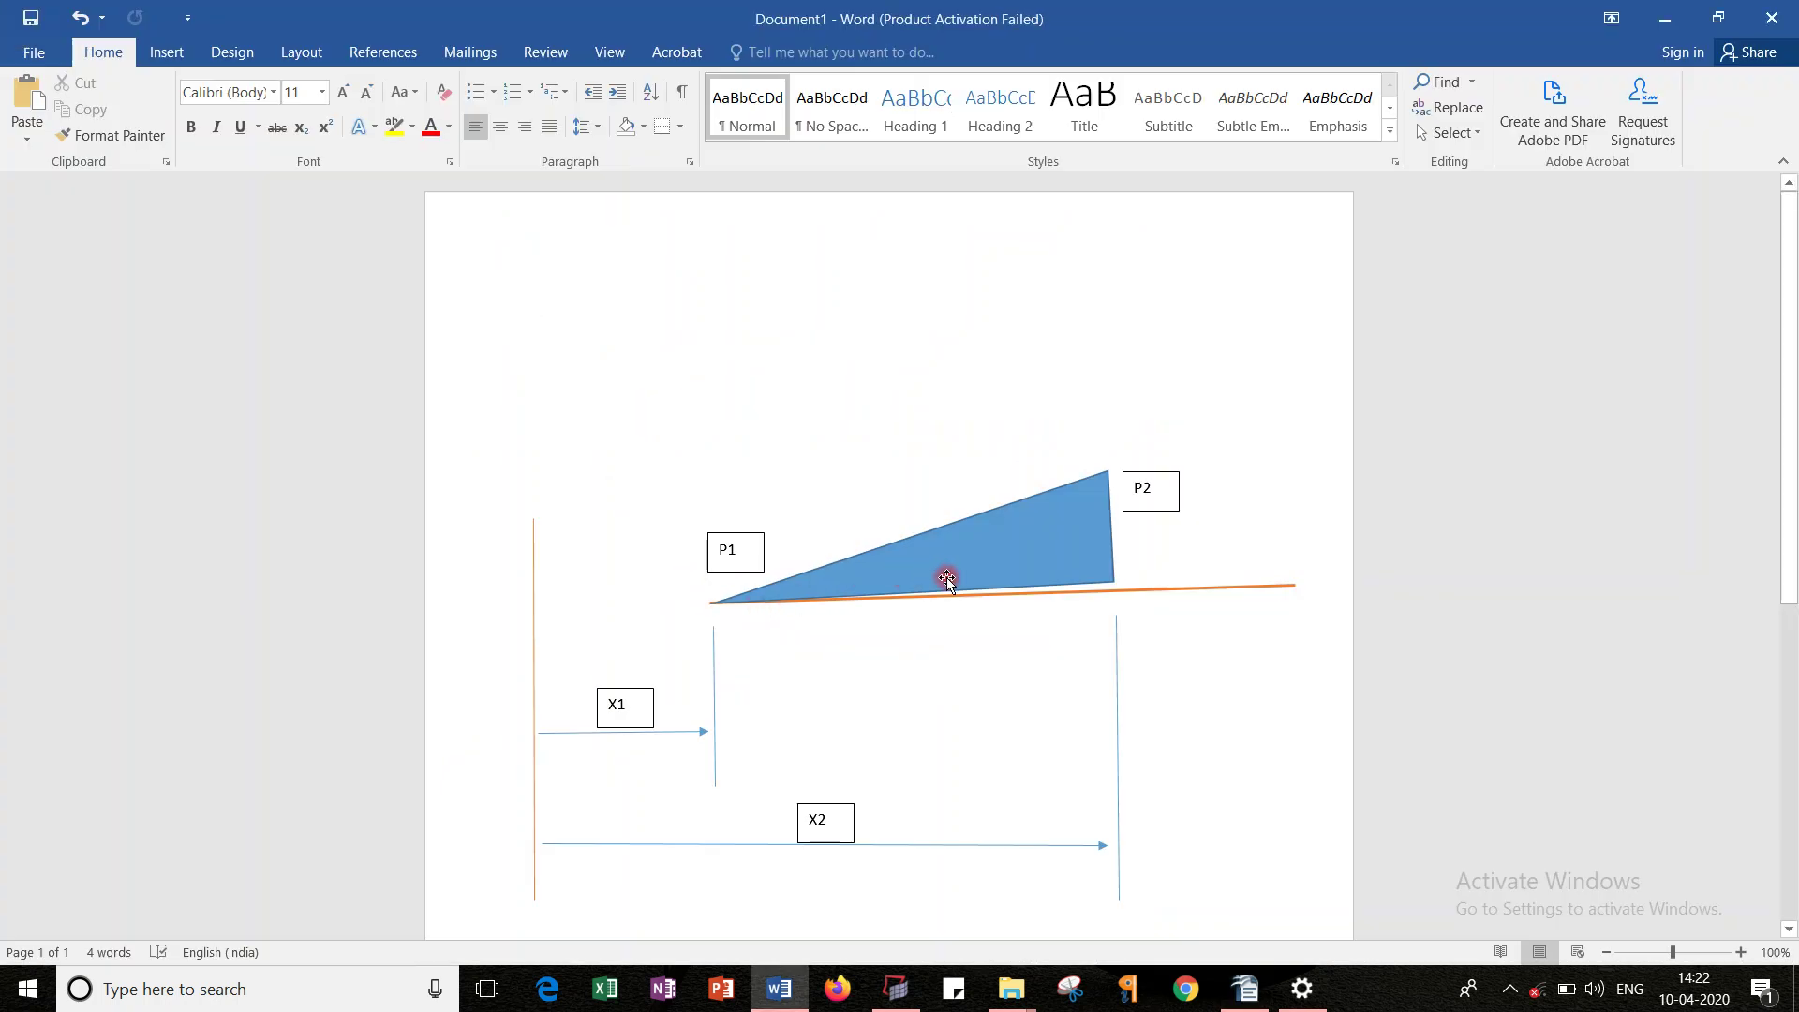
{"action": "key", "text": "alt+Tab"}
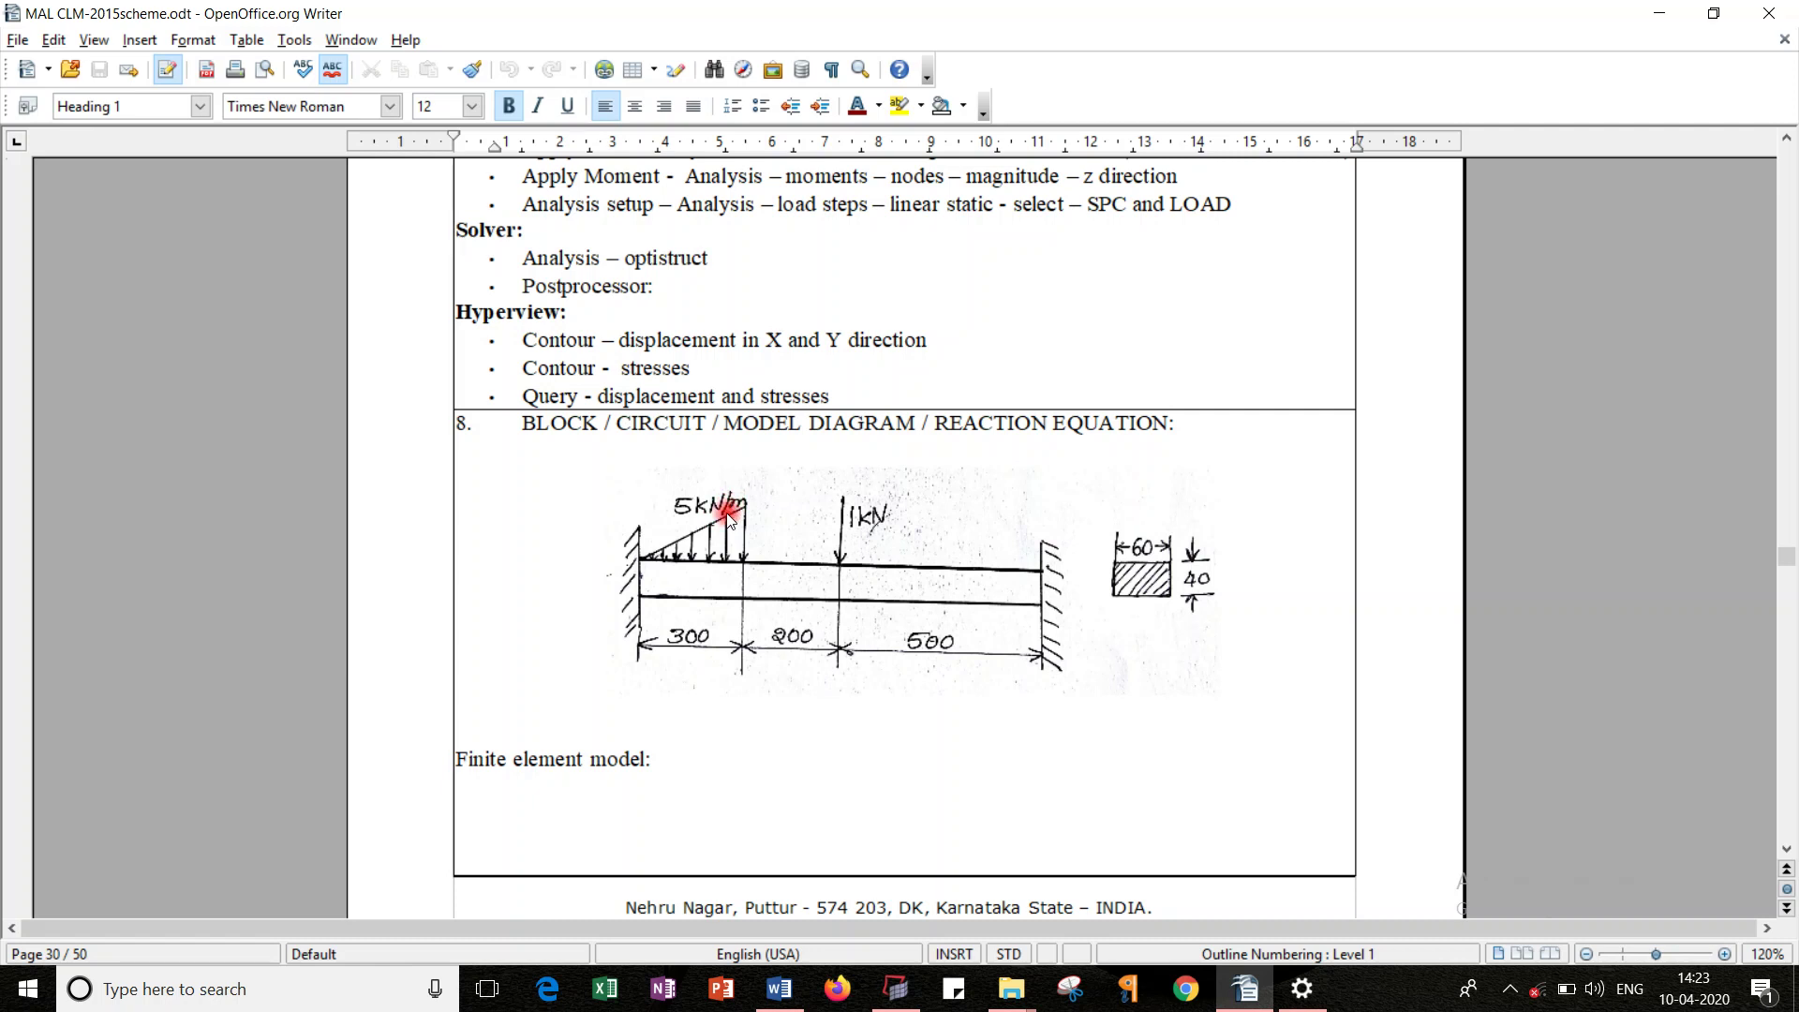
{"action": "key", "text": "alt+Tab"}
{"action": "key", "text": "alt+Tab"}
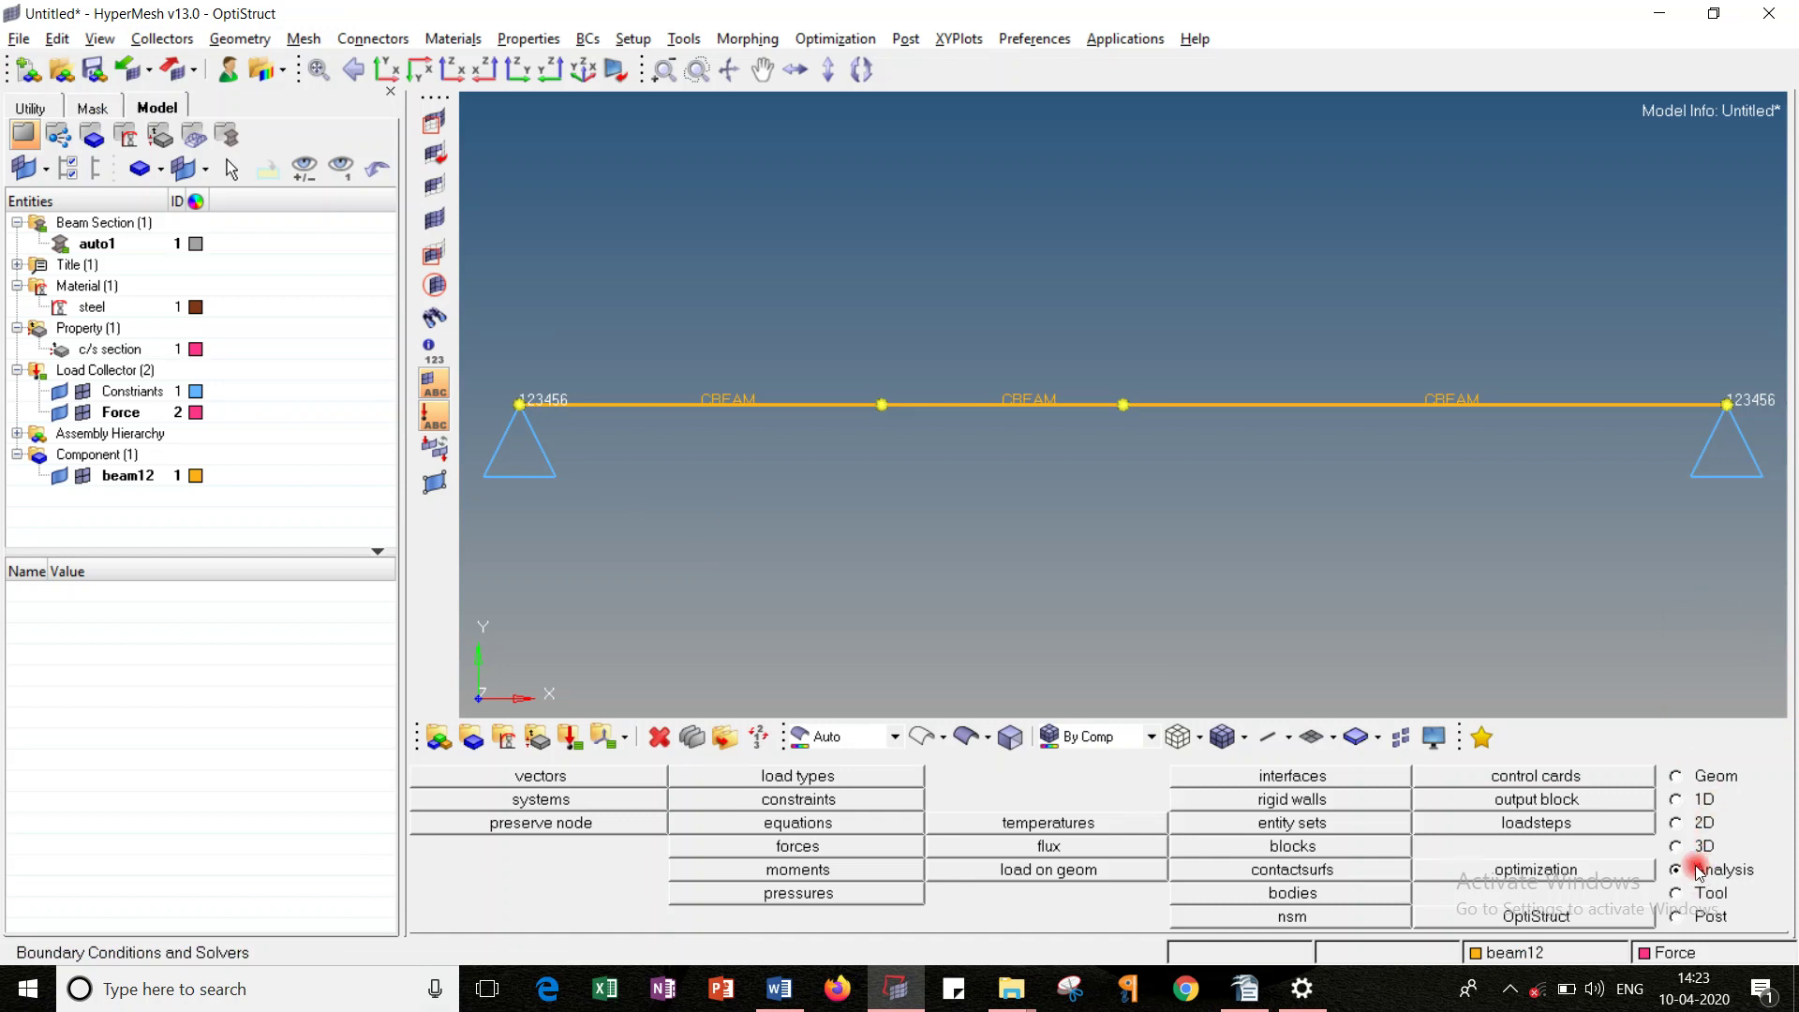
Step: Open the pressures panel for the beam elements, after rechecking the diagram and sketch
{"action": "left_click", "coordinate": [815, 848]}
{"action": "left_click", "coordinate": [838, 897]}
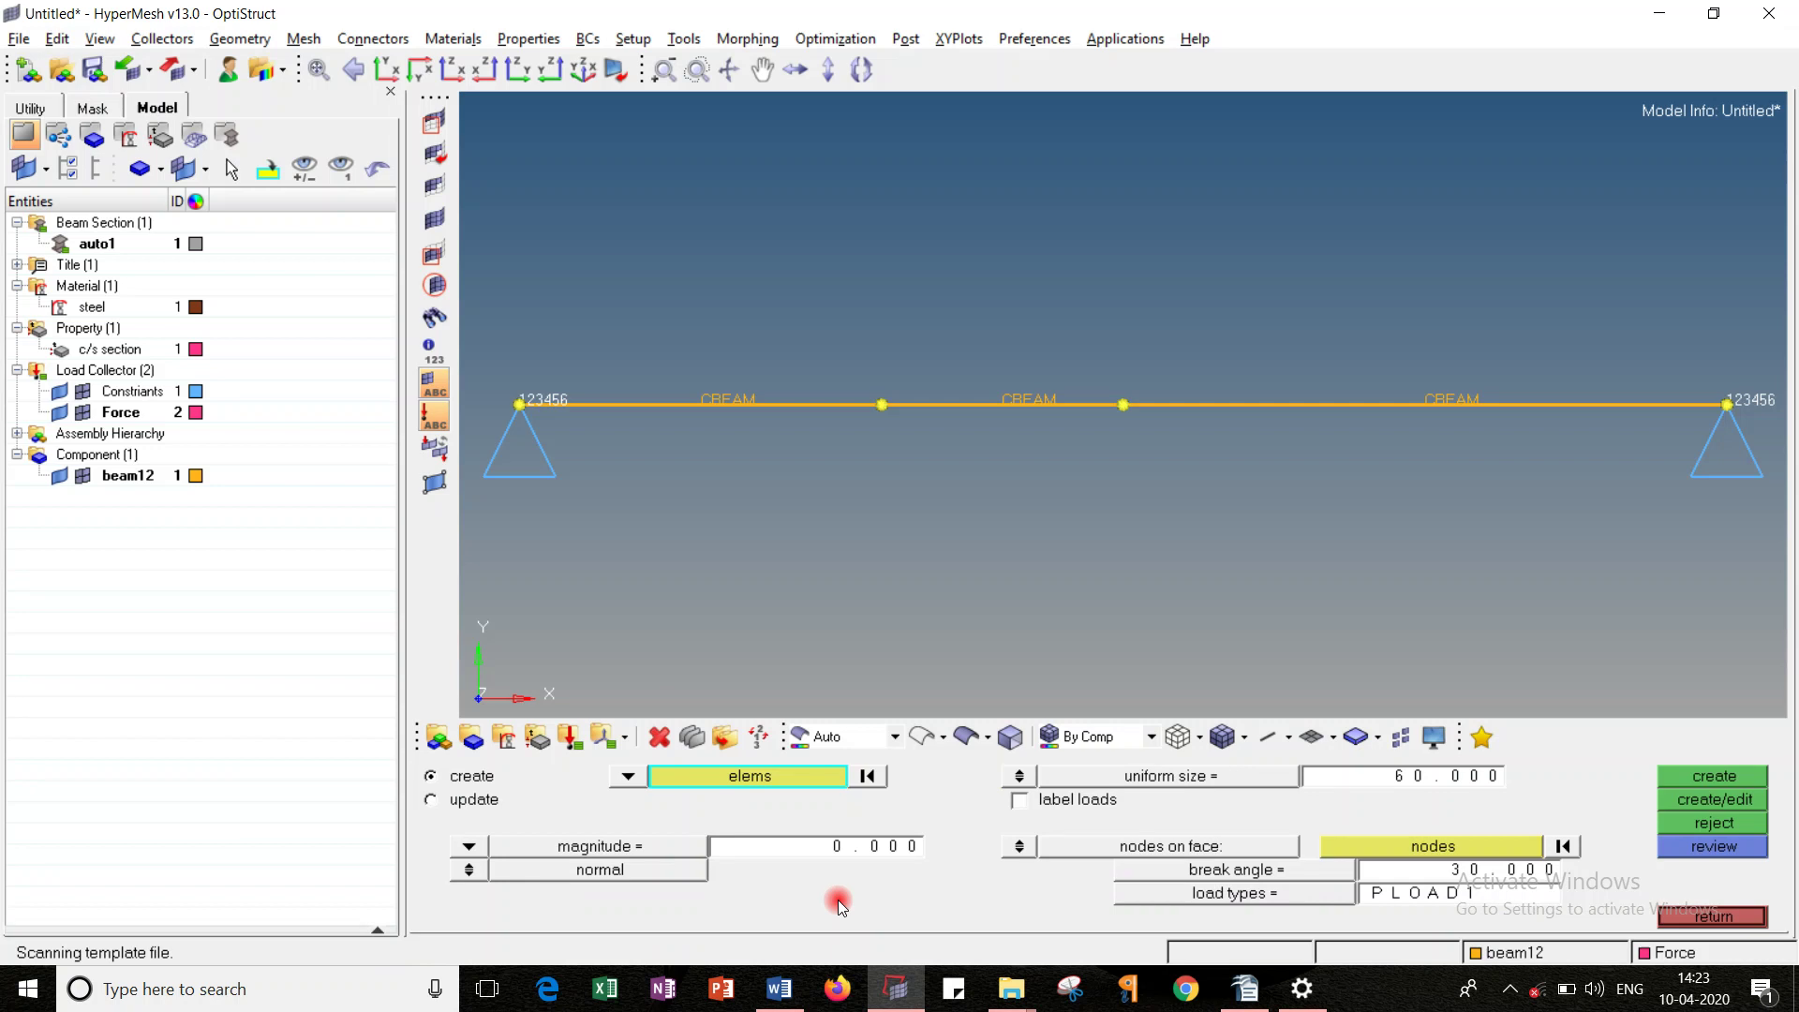
{"action": "key", "text": "alt+Tab"}
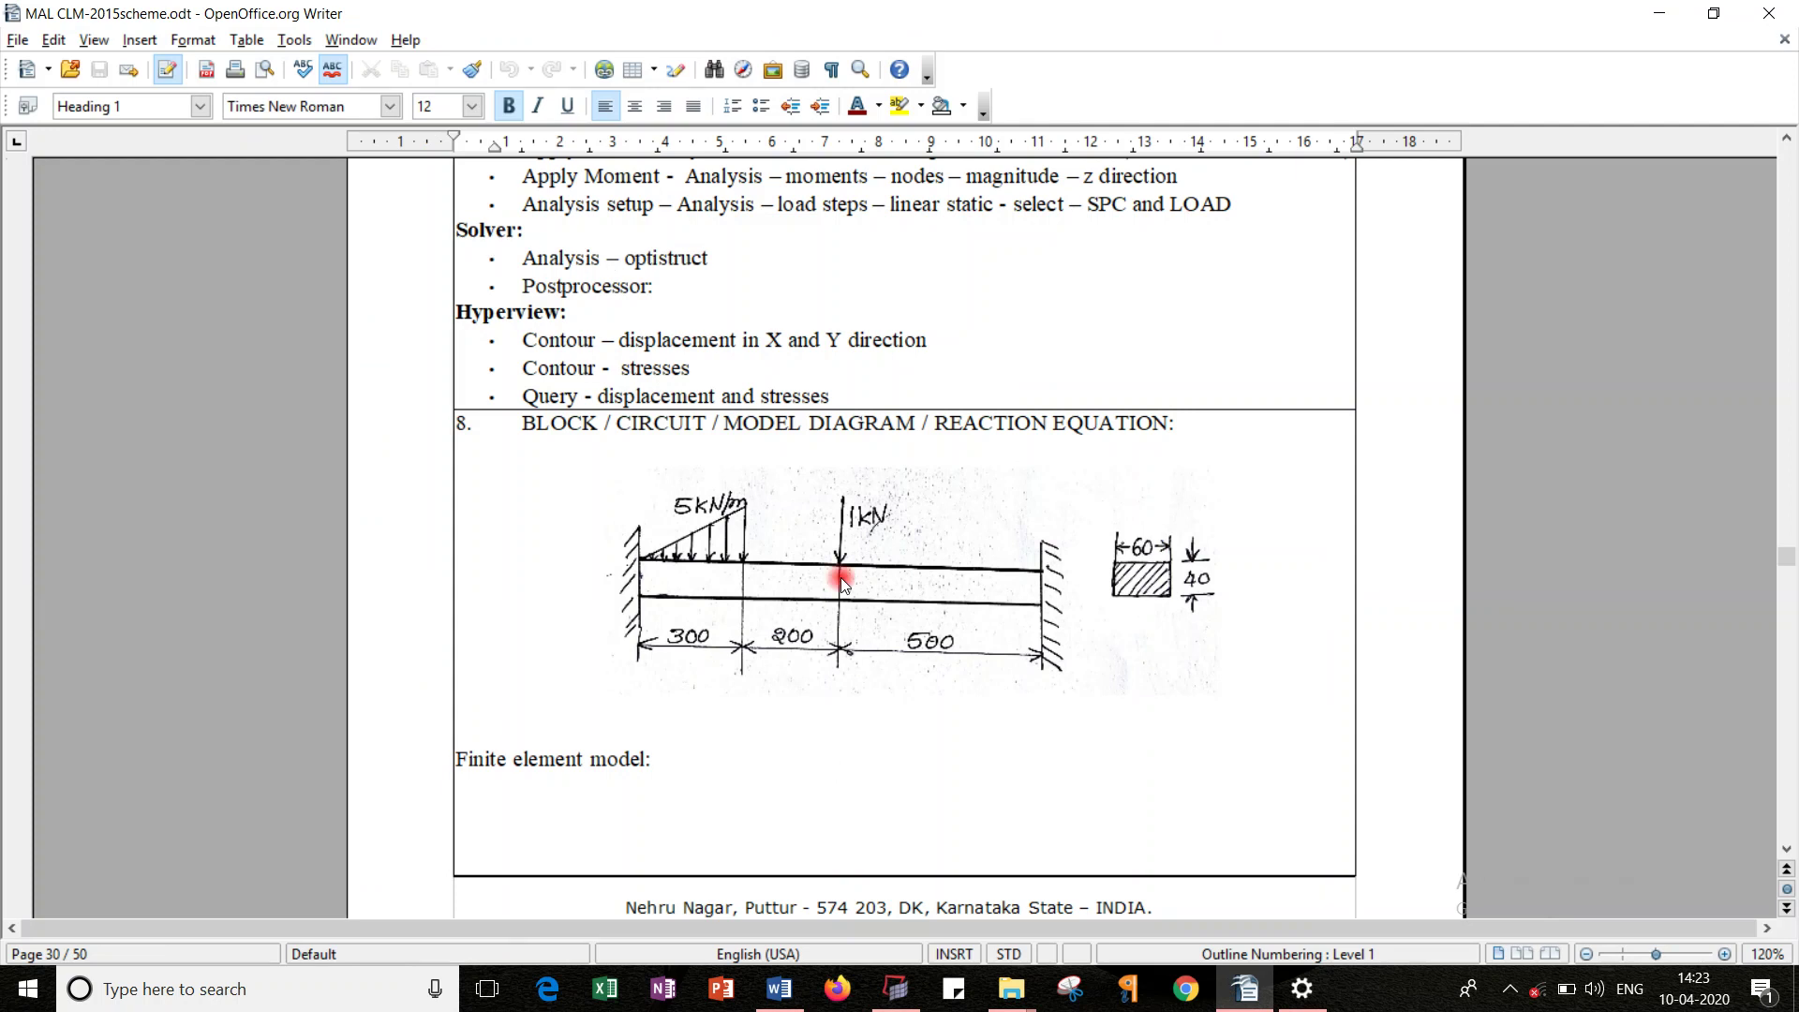
{"action": "key", "text": "alt+Tab"}
{"action": "key", "text": "alt+Tab"}
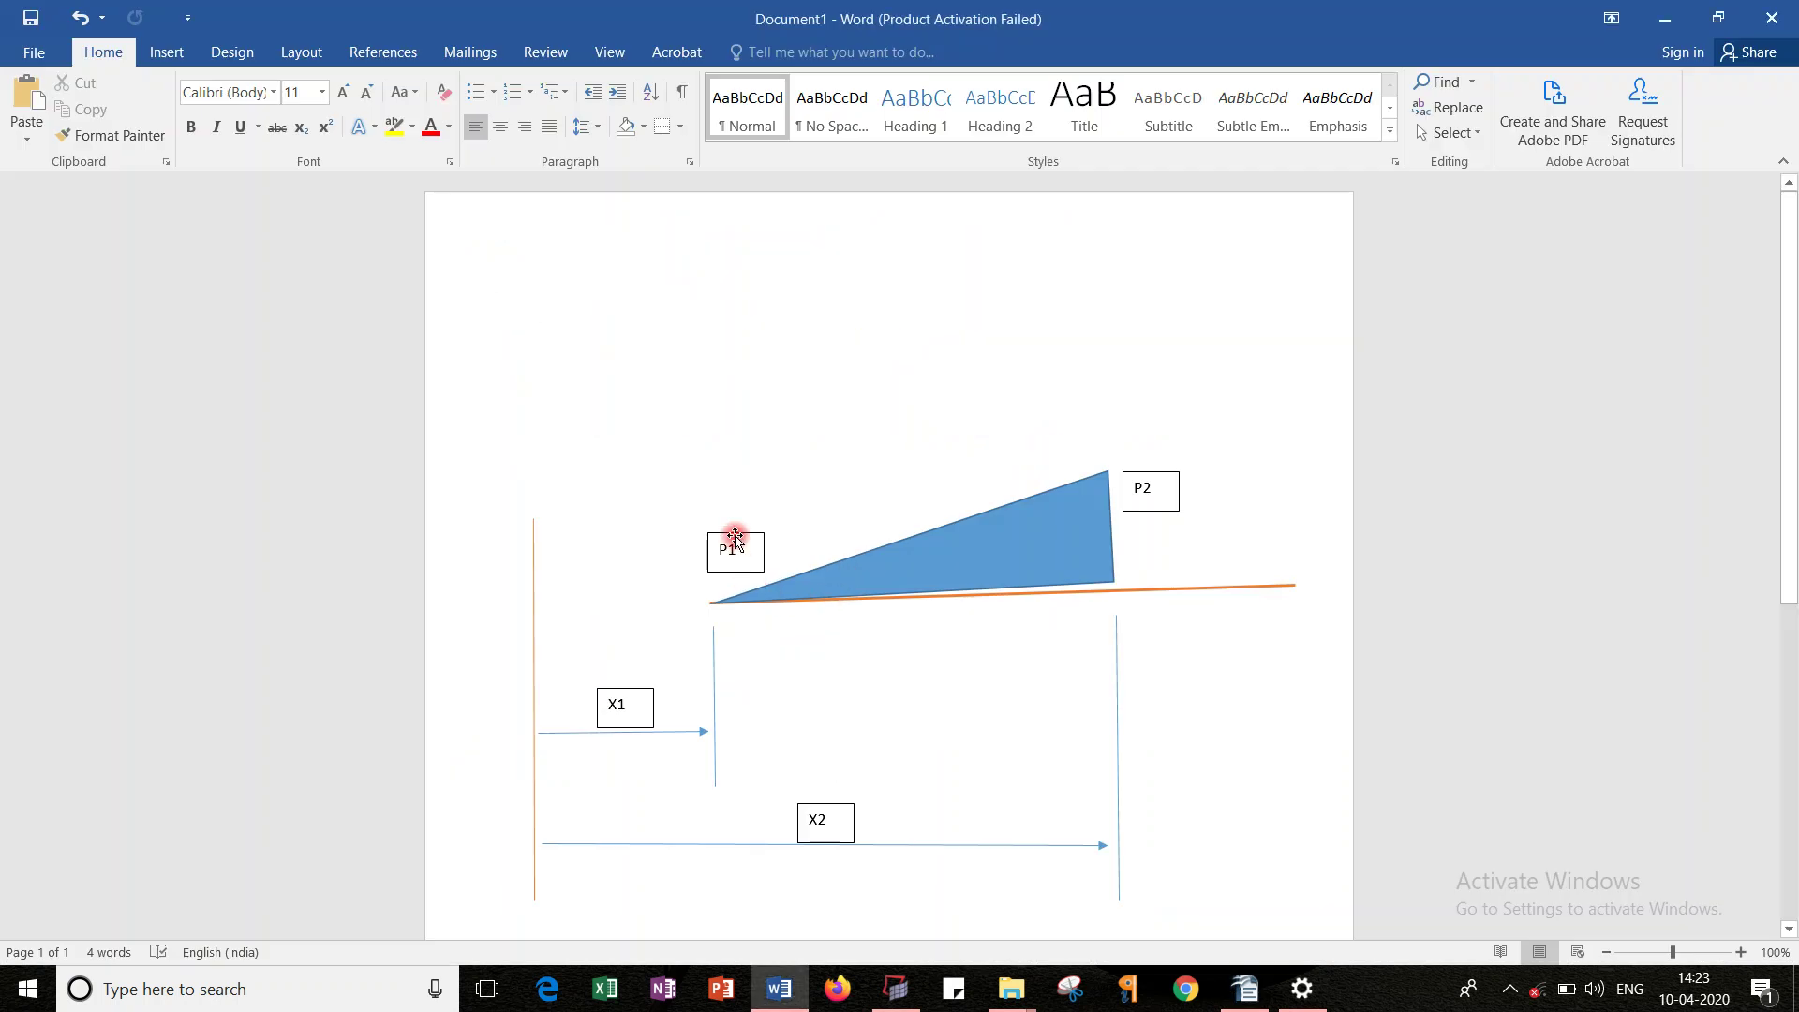
{"action": "key", "text": "alt+Tab"}
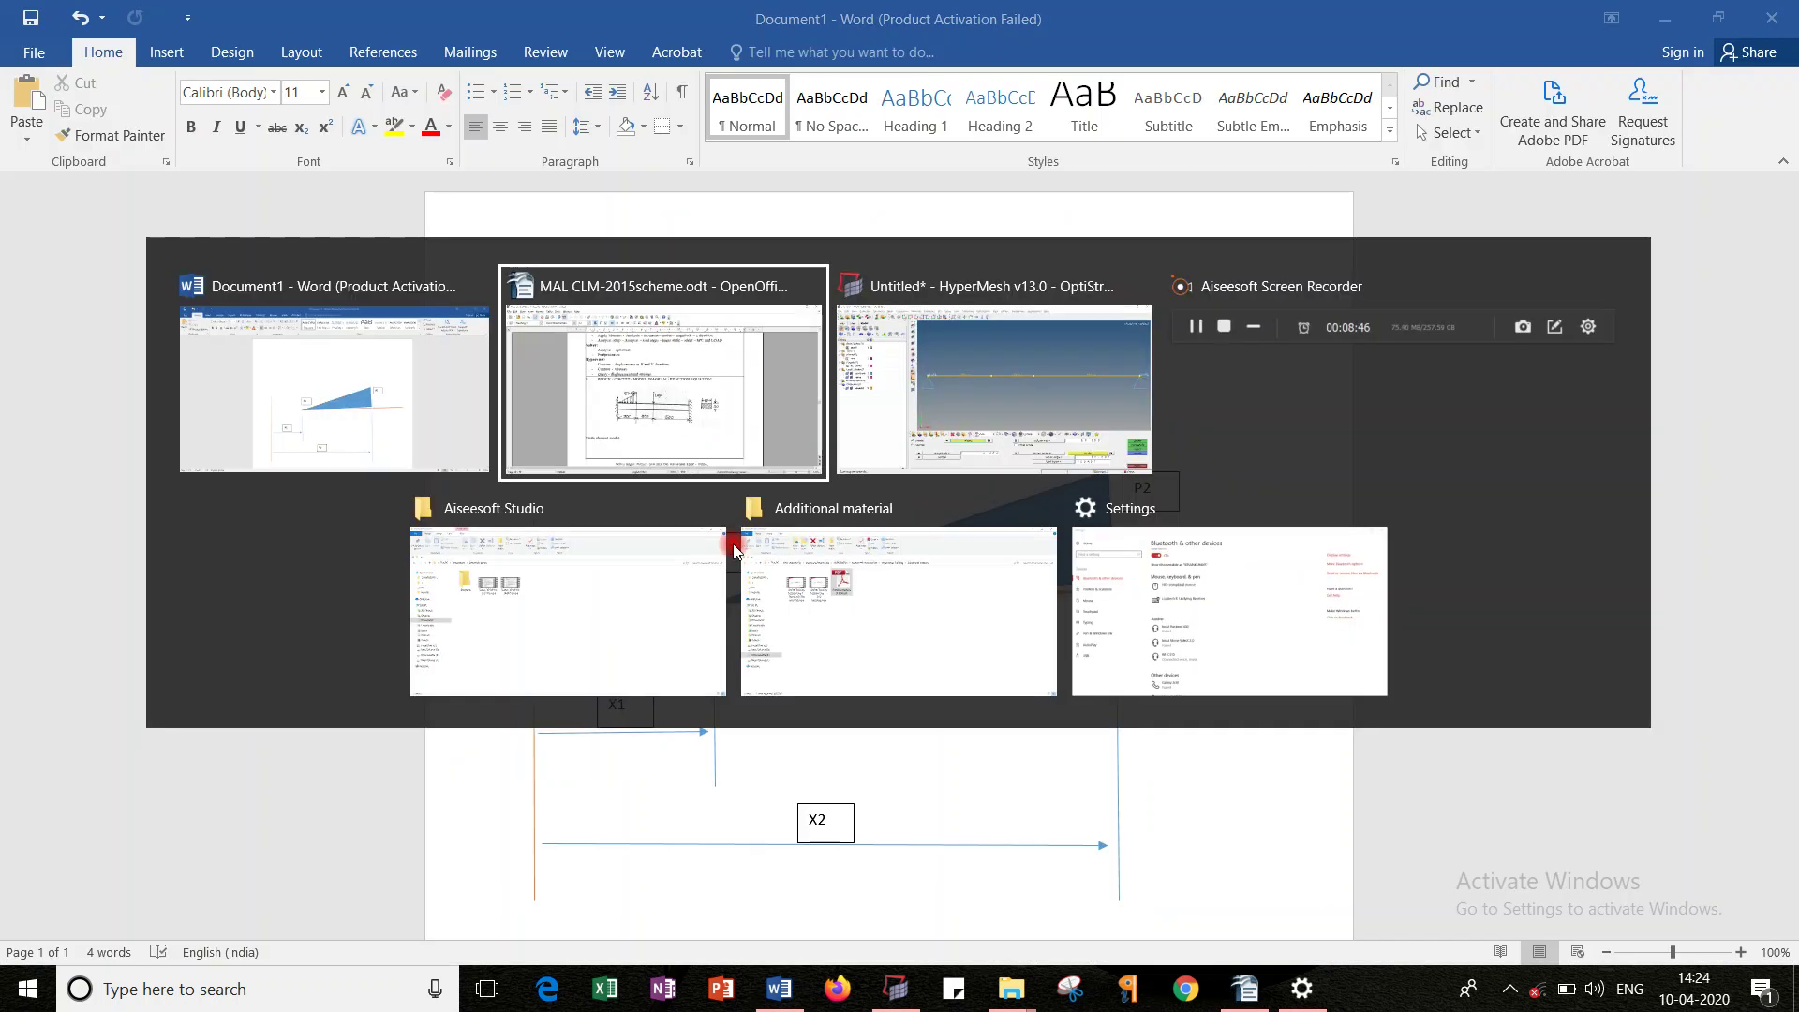
{"action": "key", "text": "alt+Tab"}
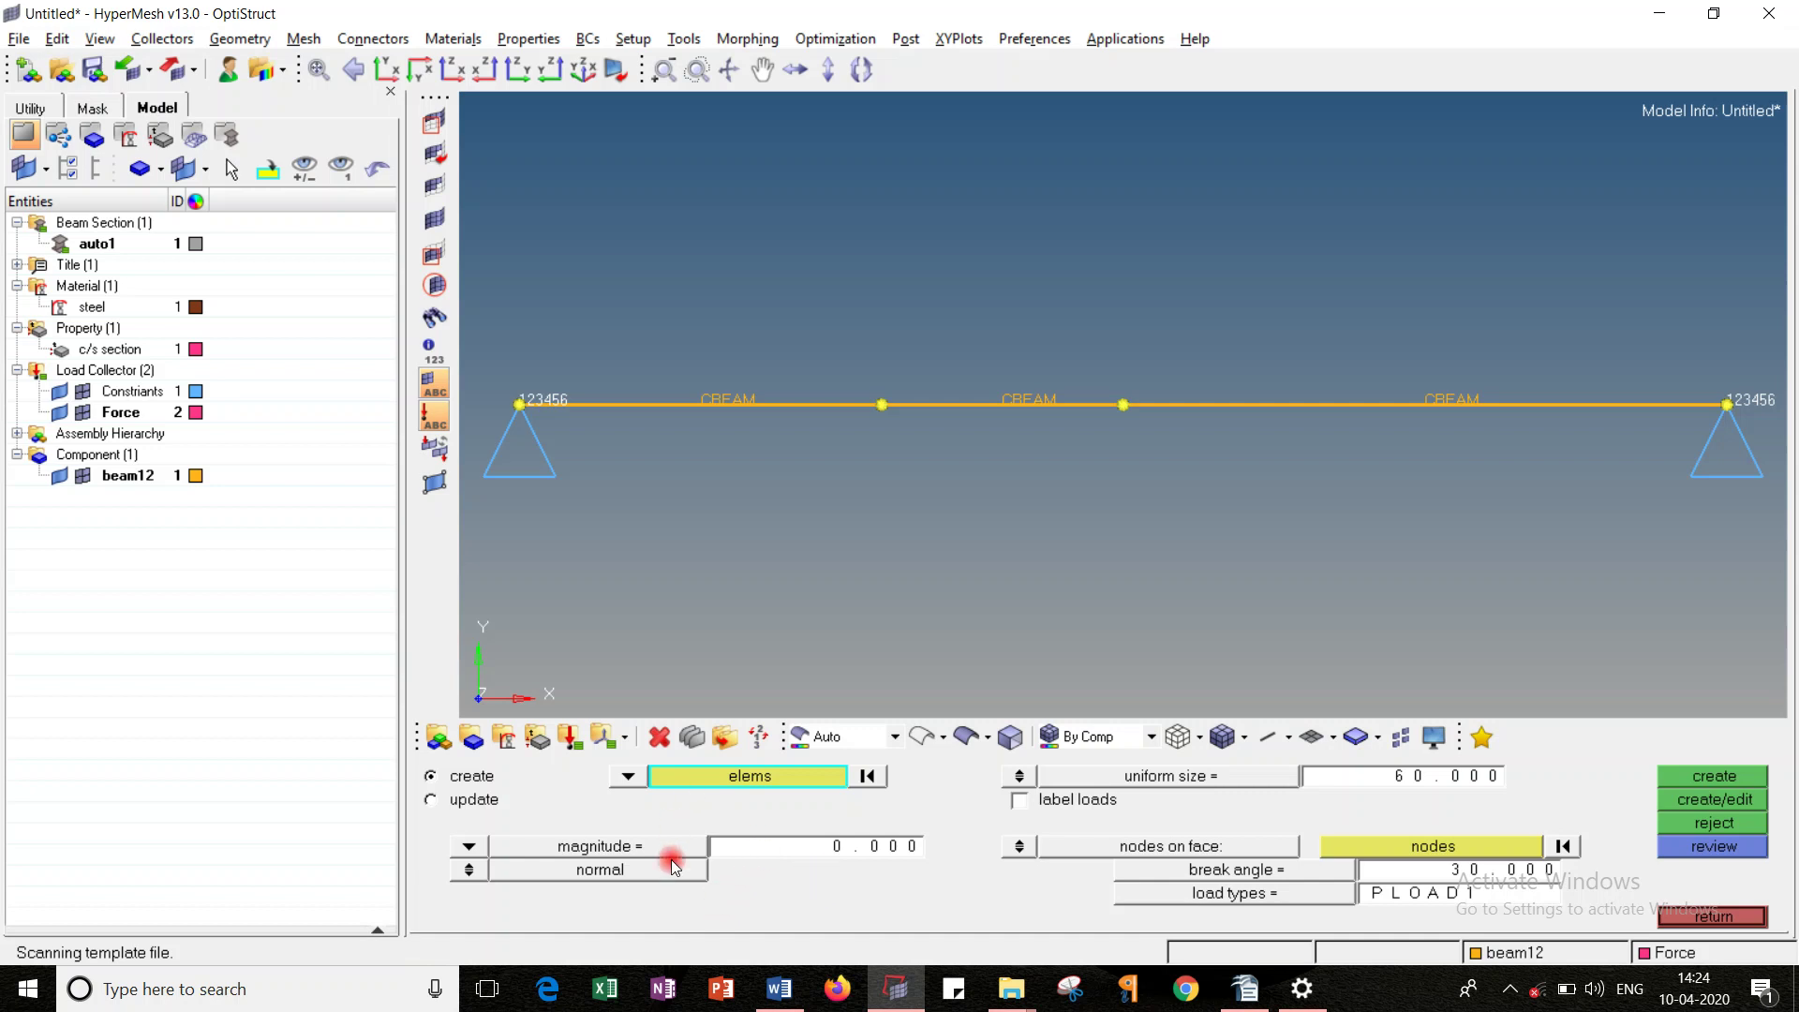
Step: Create a PLOAD1 pressure with magnitude 0 on the first beam element
{"action": "left_click", "coordinate": [837, 848]}
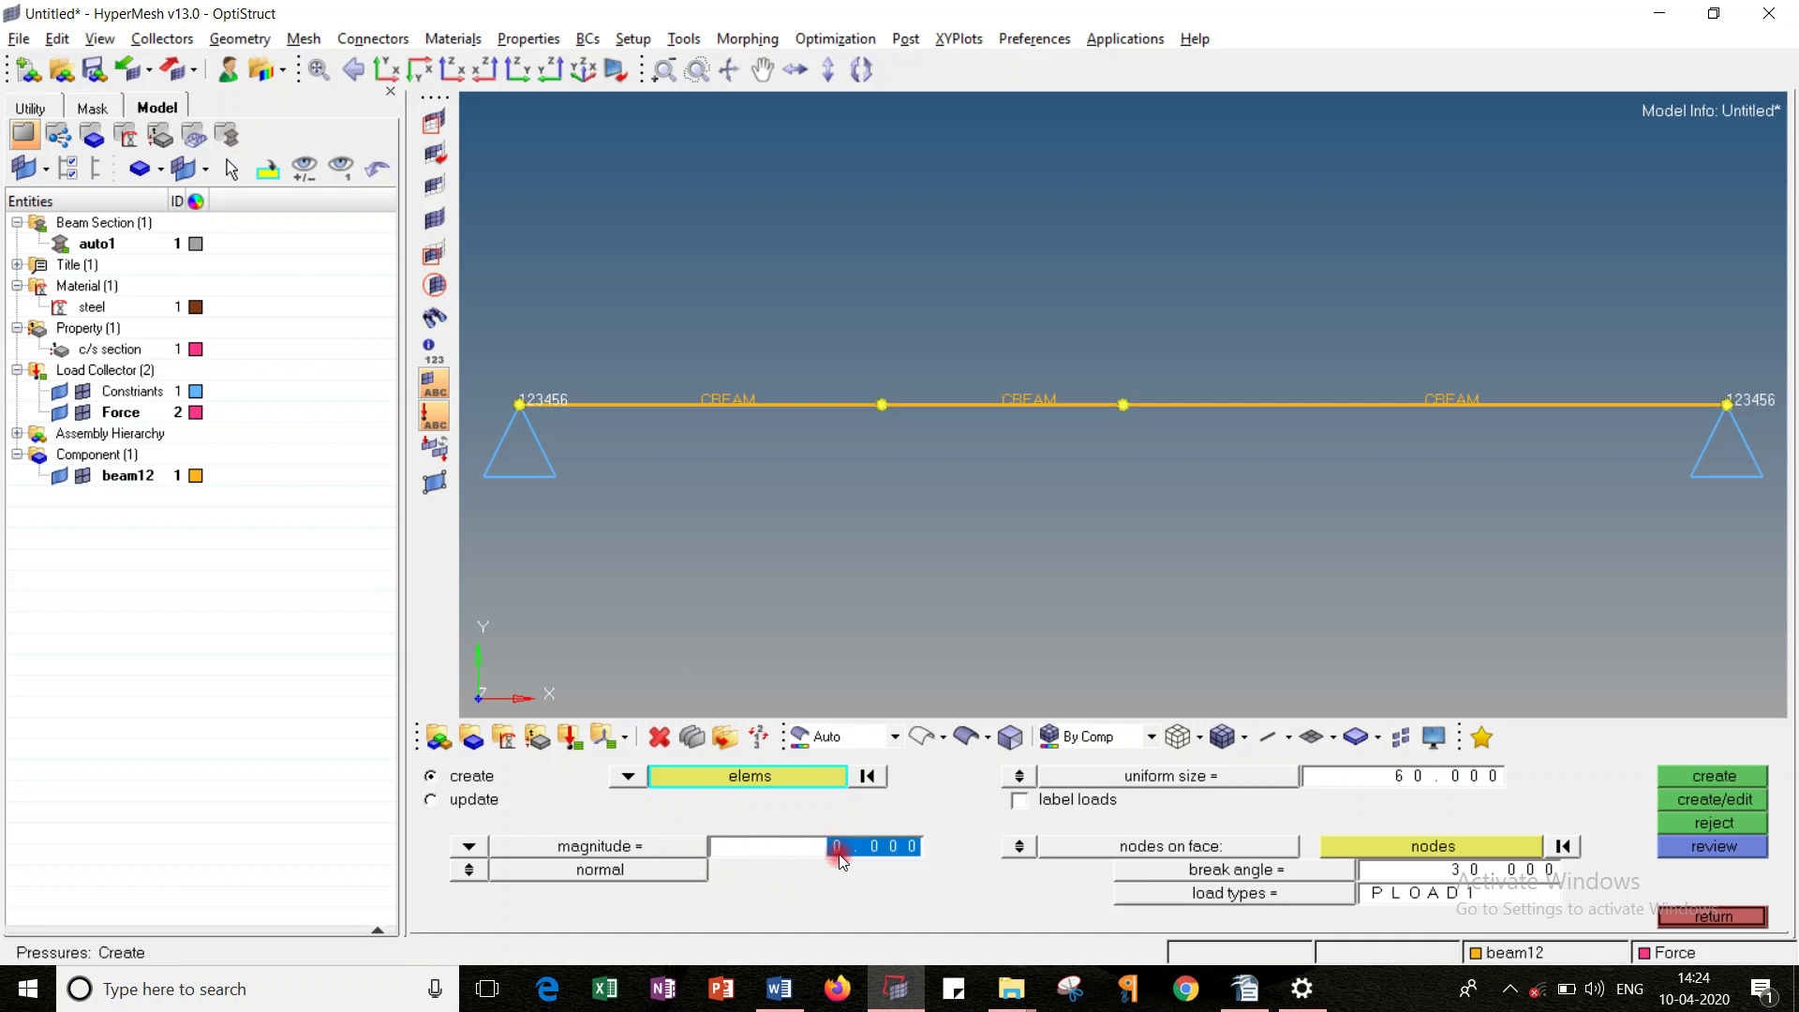
{"action": "type", "text": "0"}
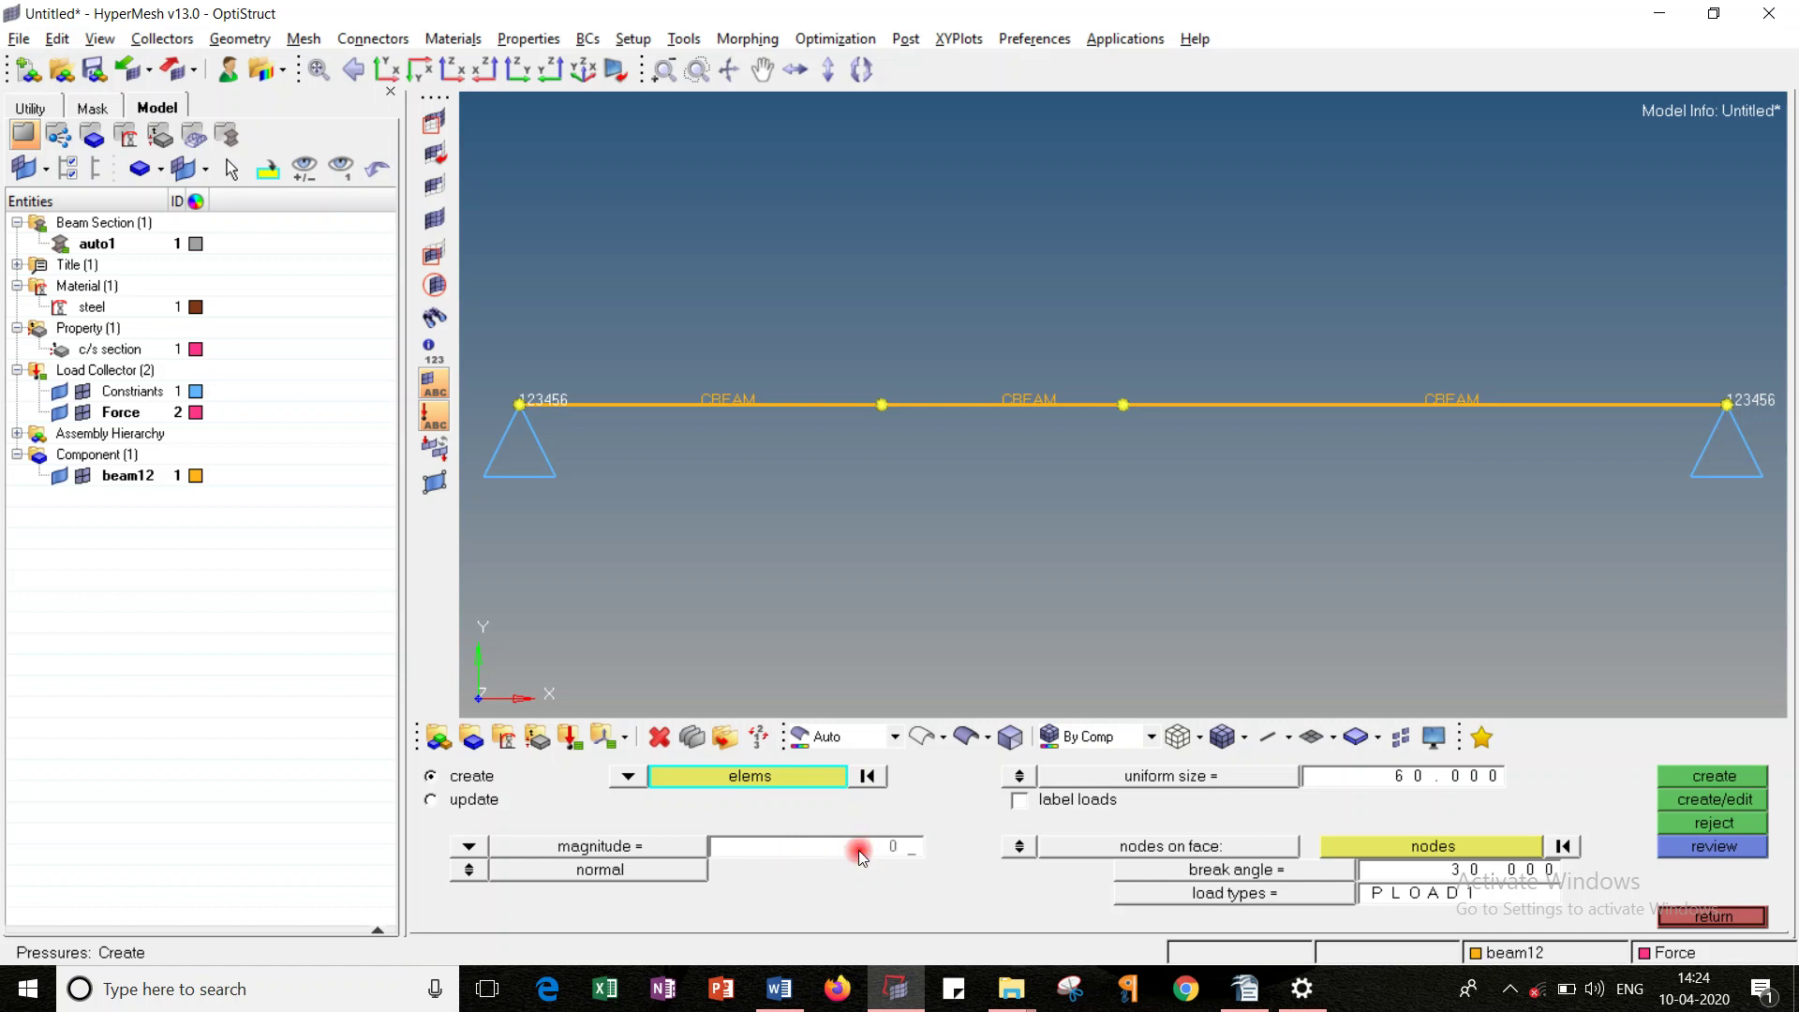
{"action": "left_click", "coordinate": [1330, 896]}
{"action": "left_click", "coordinate": [1340, 829]}
{"action": "left_click", "coordinate": [749, 403]}
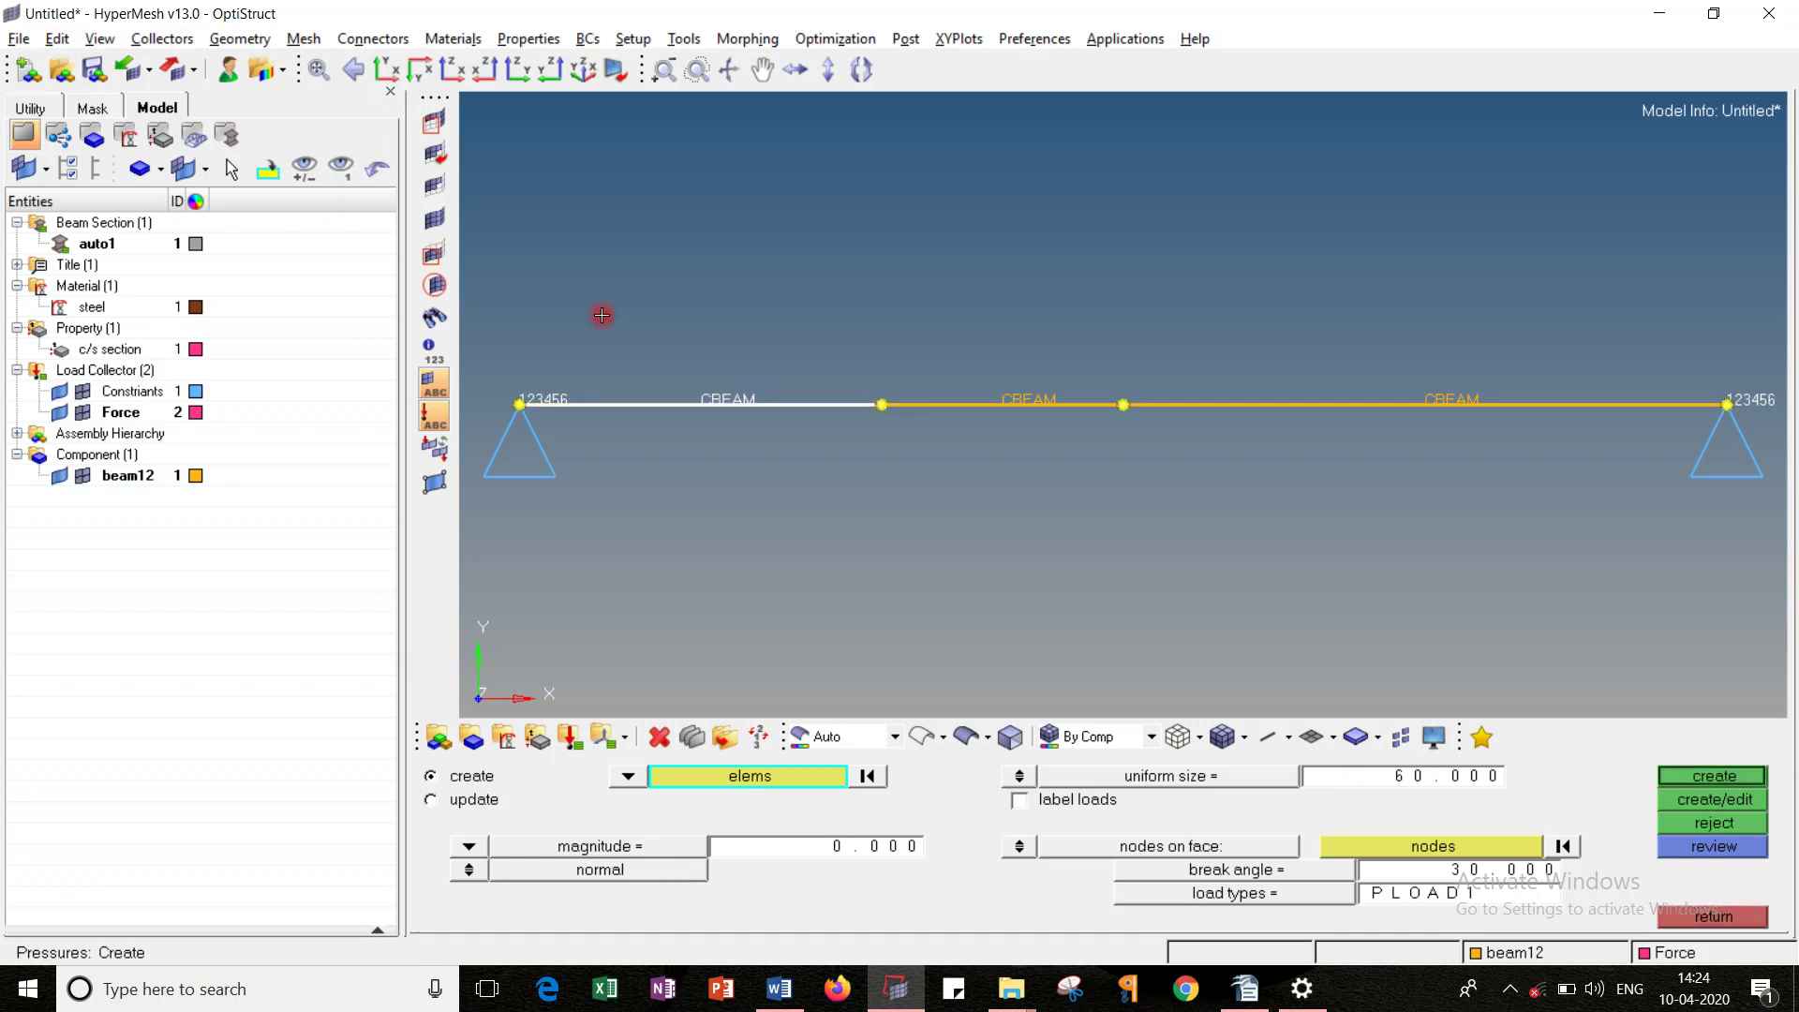
{"action": "left_click", "coordinate": [1674, 776]}
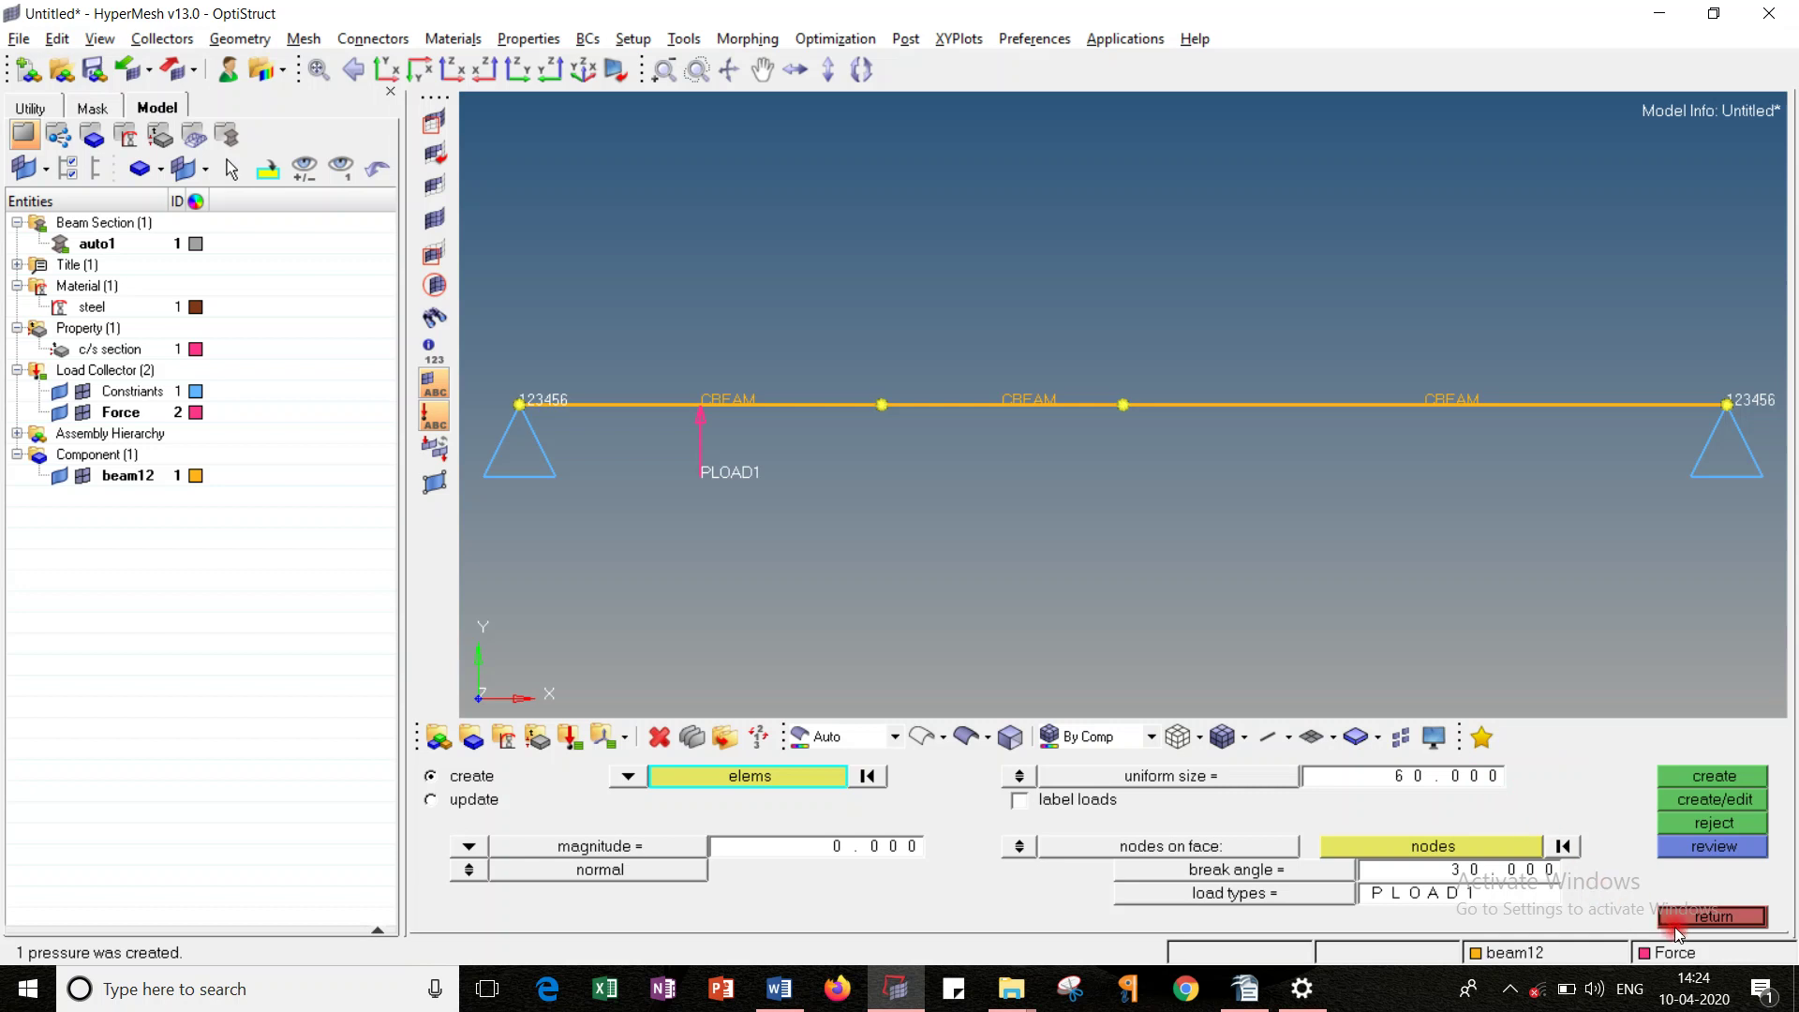
{"action": "left_click", "coordinate": [1713, 917]}
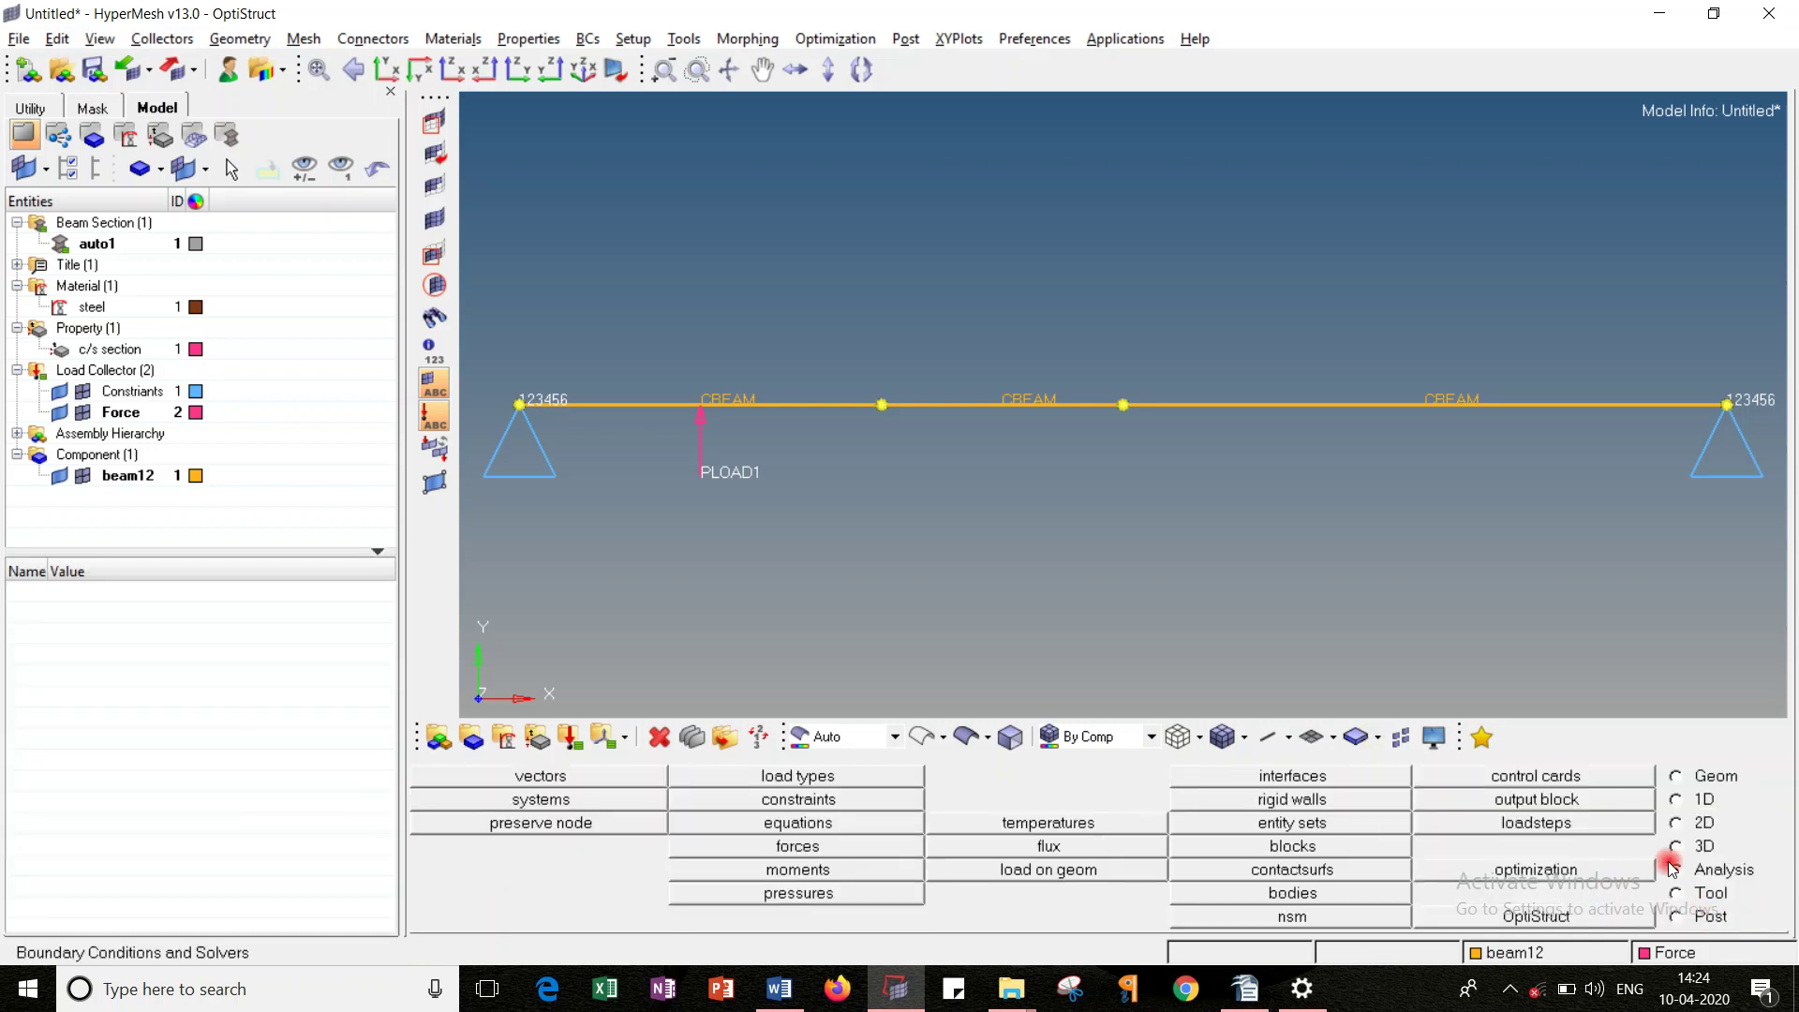
{"action": "key", "text": "alt+Tab"}
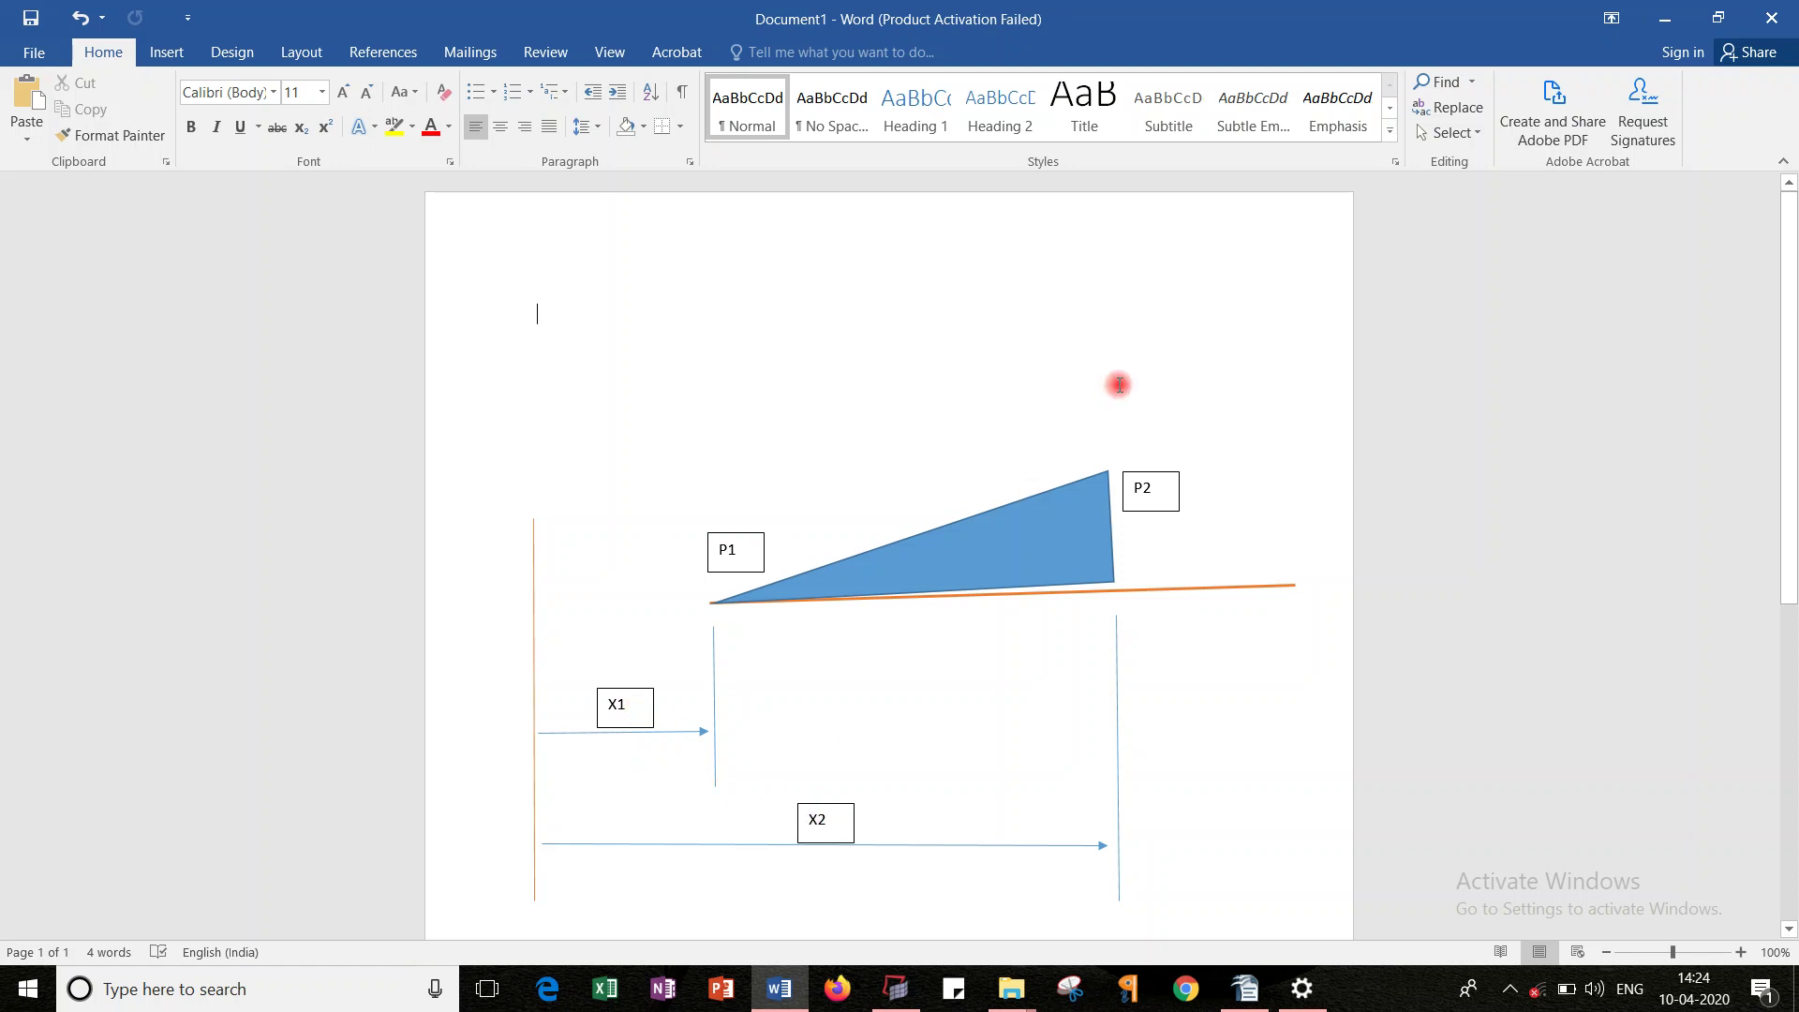
{"action": "key", "text": "alt+Tab"}
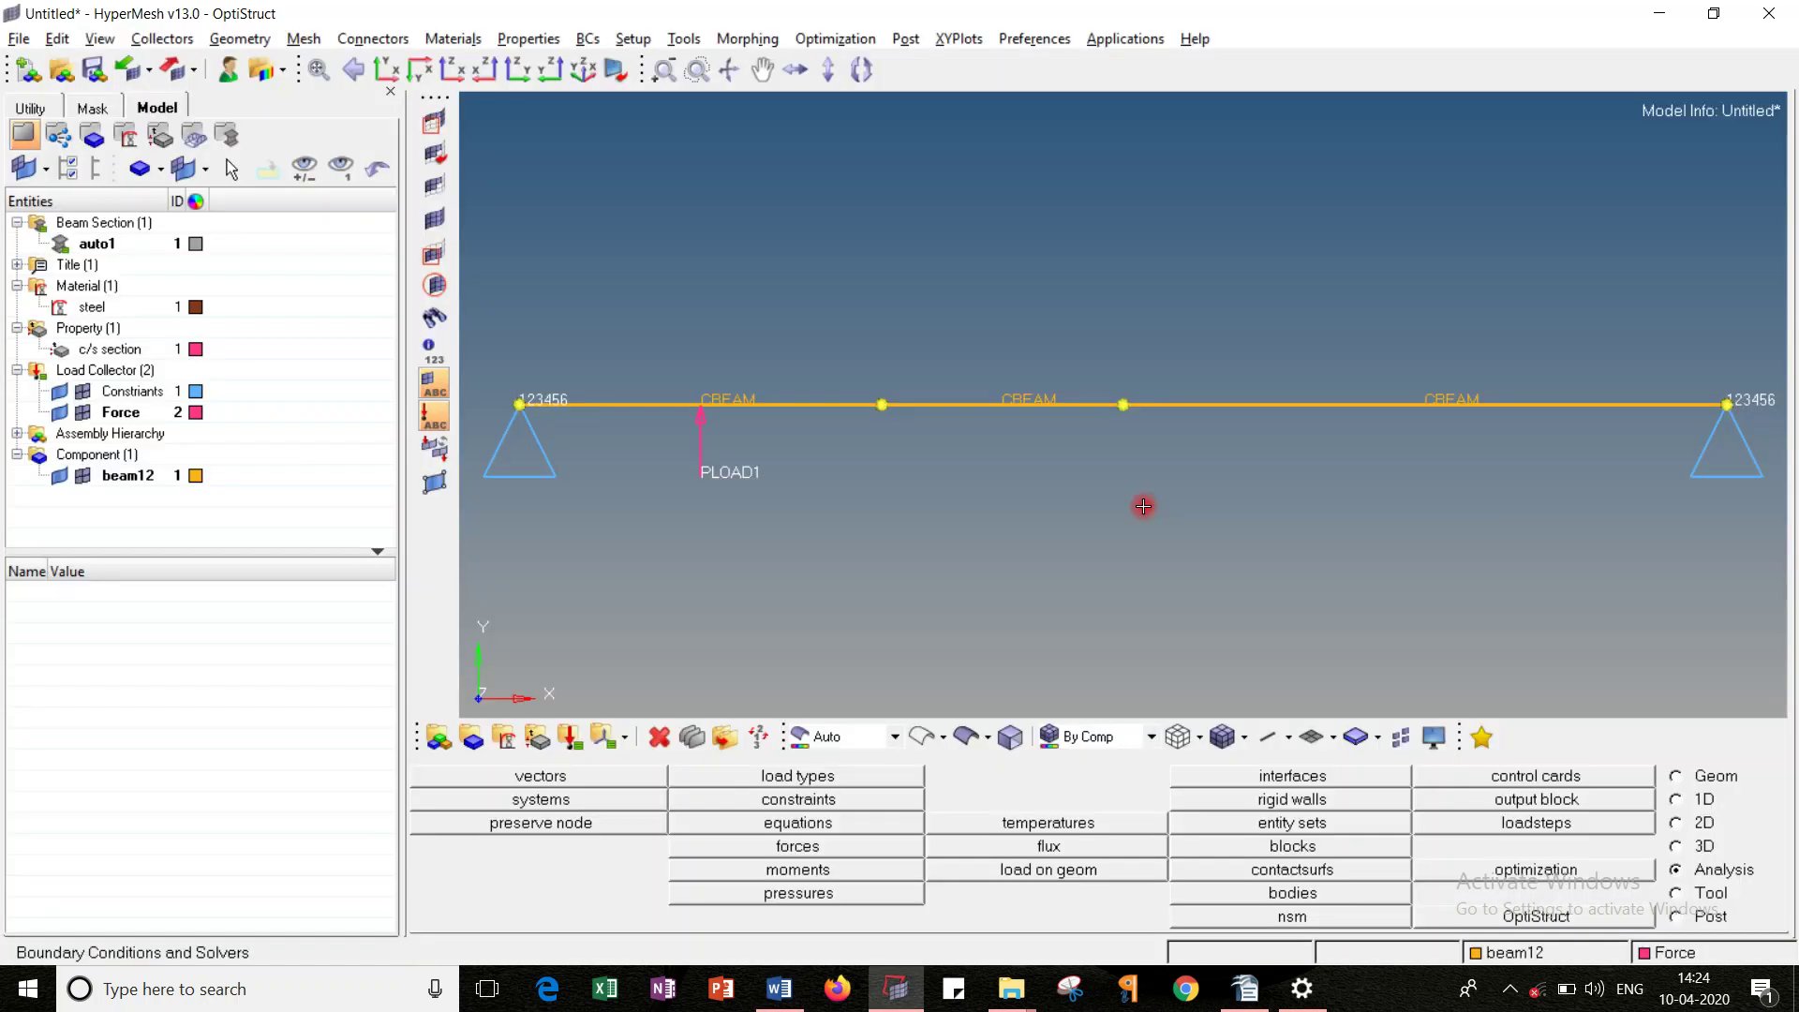
Step: In Card Edit, open the PLOAD1 card of element 1 with the pressure configuration
{"action": "left_click", "coordinate": [693, 736]}
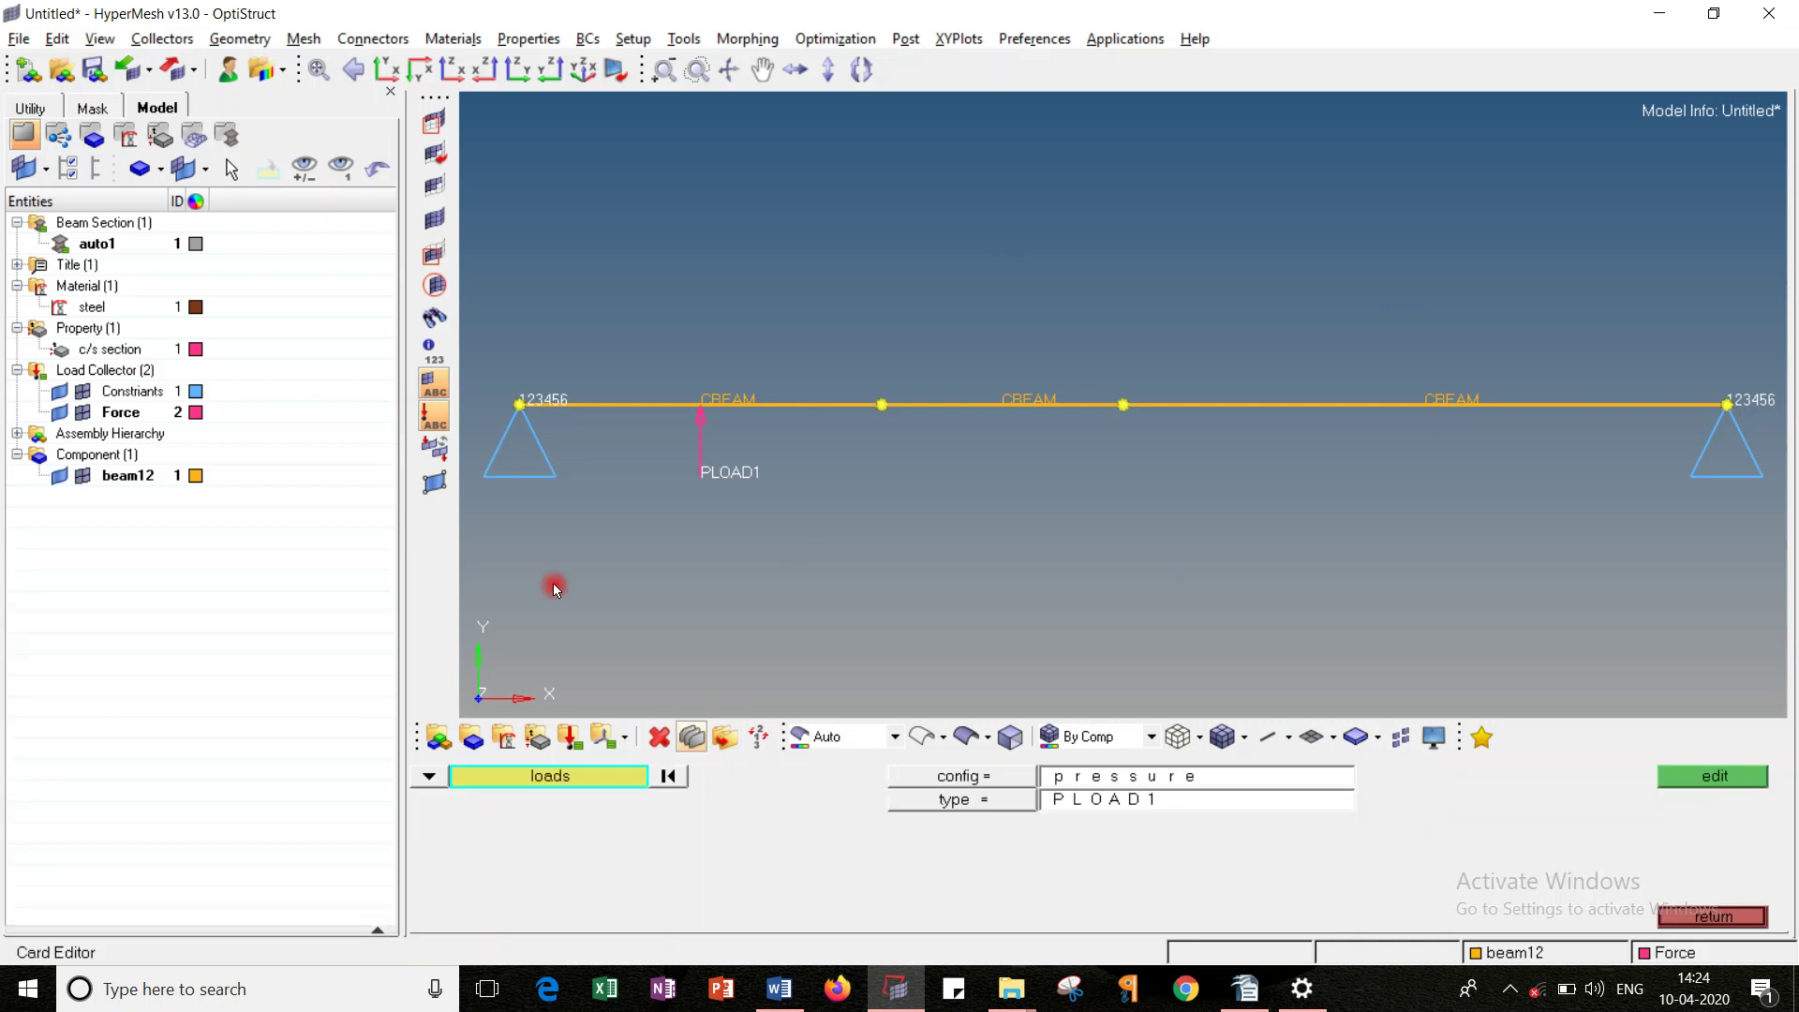
{"action": "left_click", "coordinate": [709, 440]}
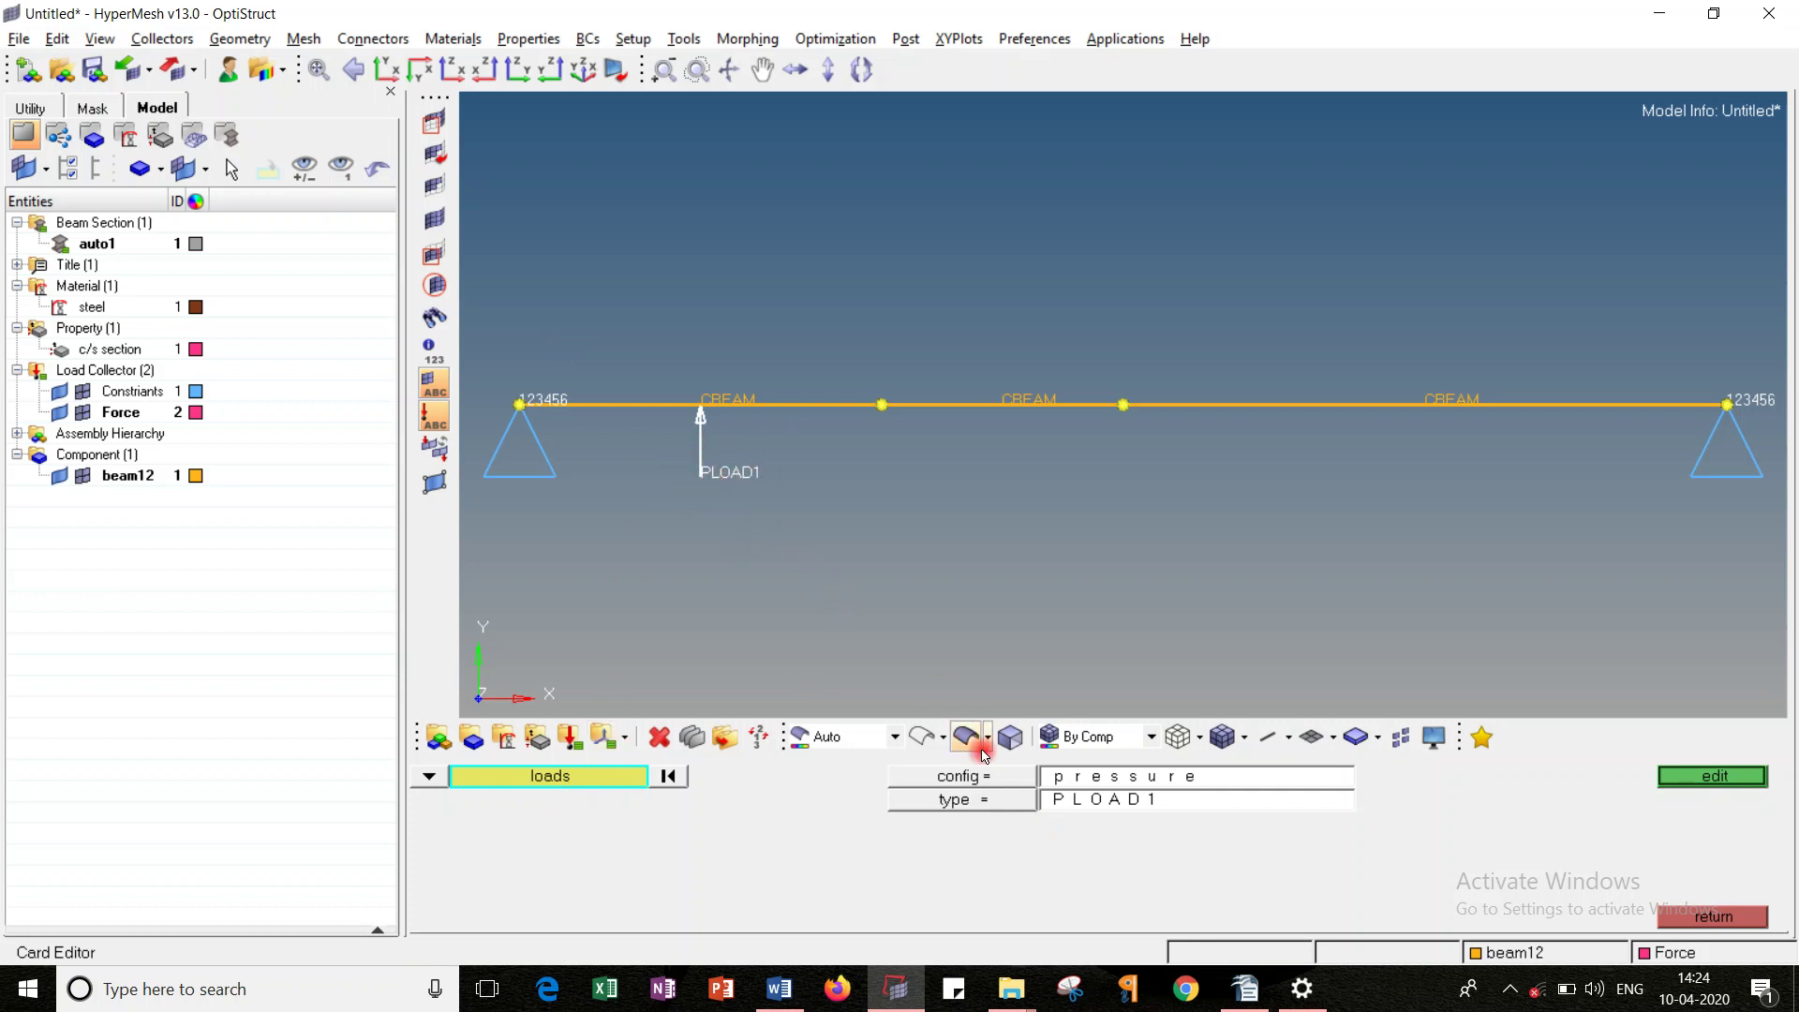
{"action": "left_click", "coordinate": [989, 776]}
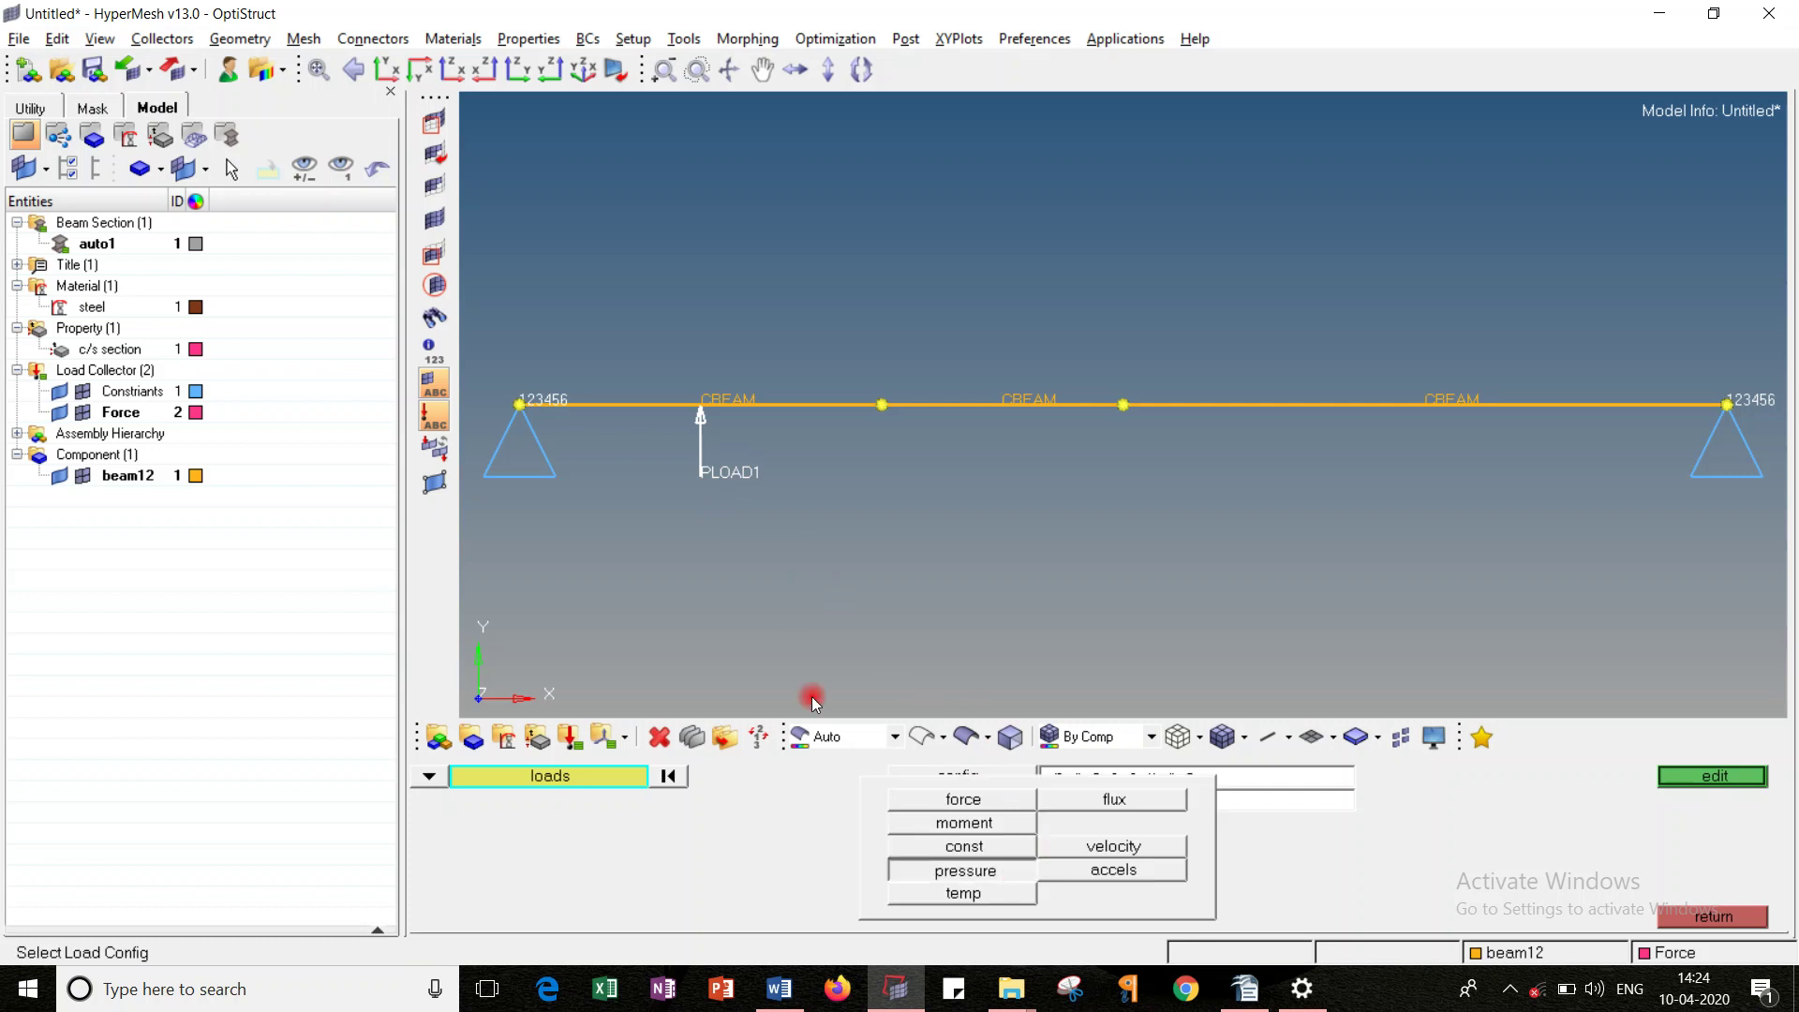
{"action": "left_click", "coordinate": [1021, 867]}
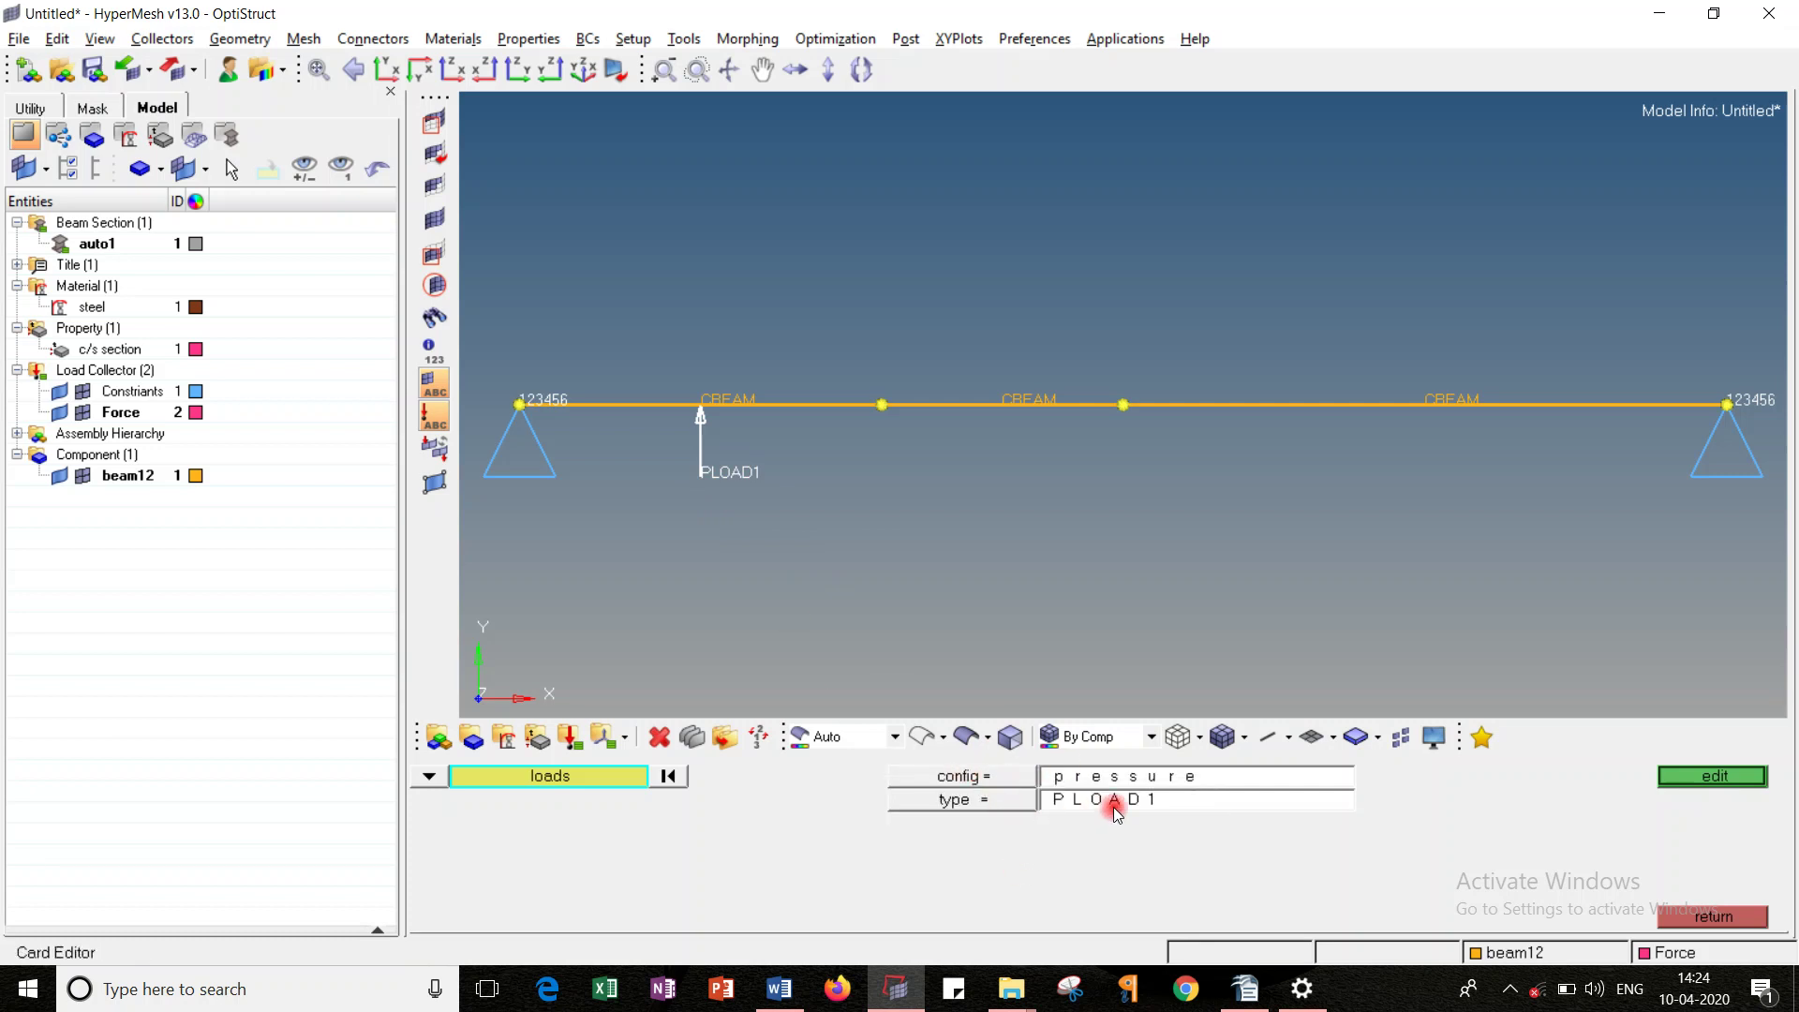
{"action": "left_click", "coordinate": [1683, 778]}
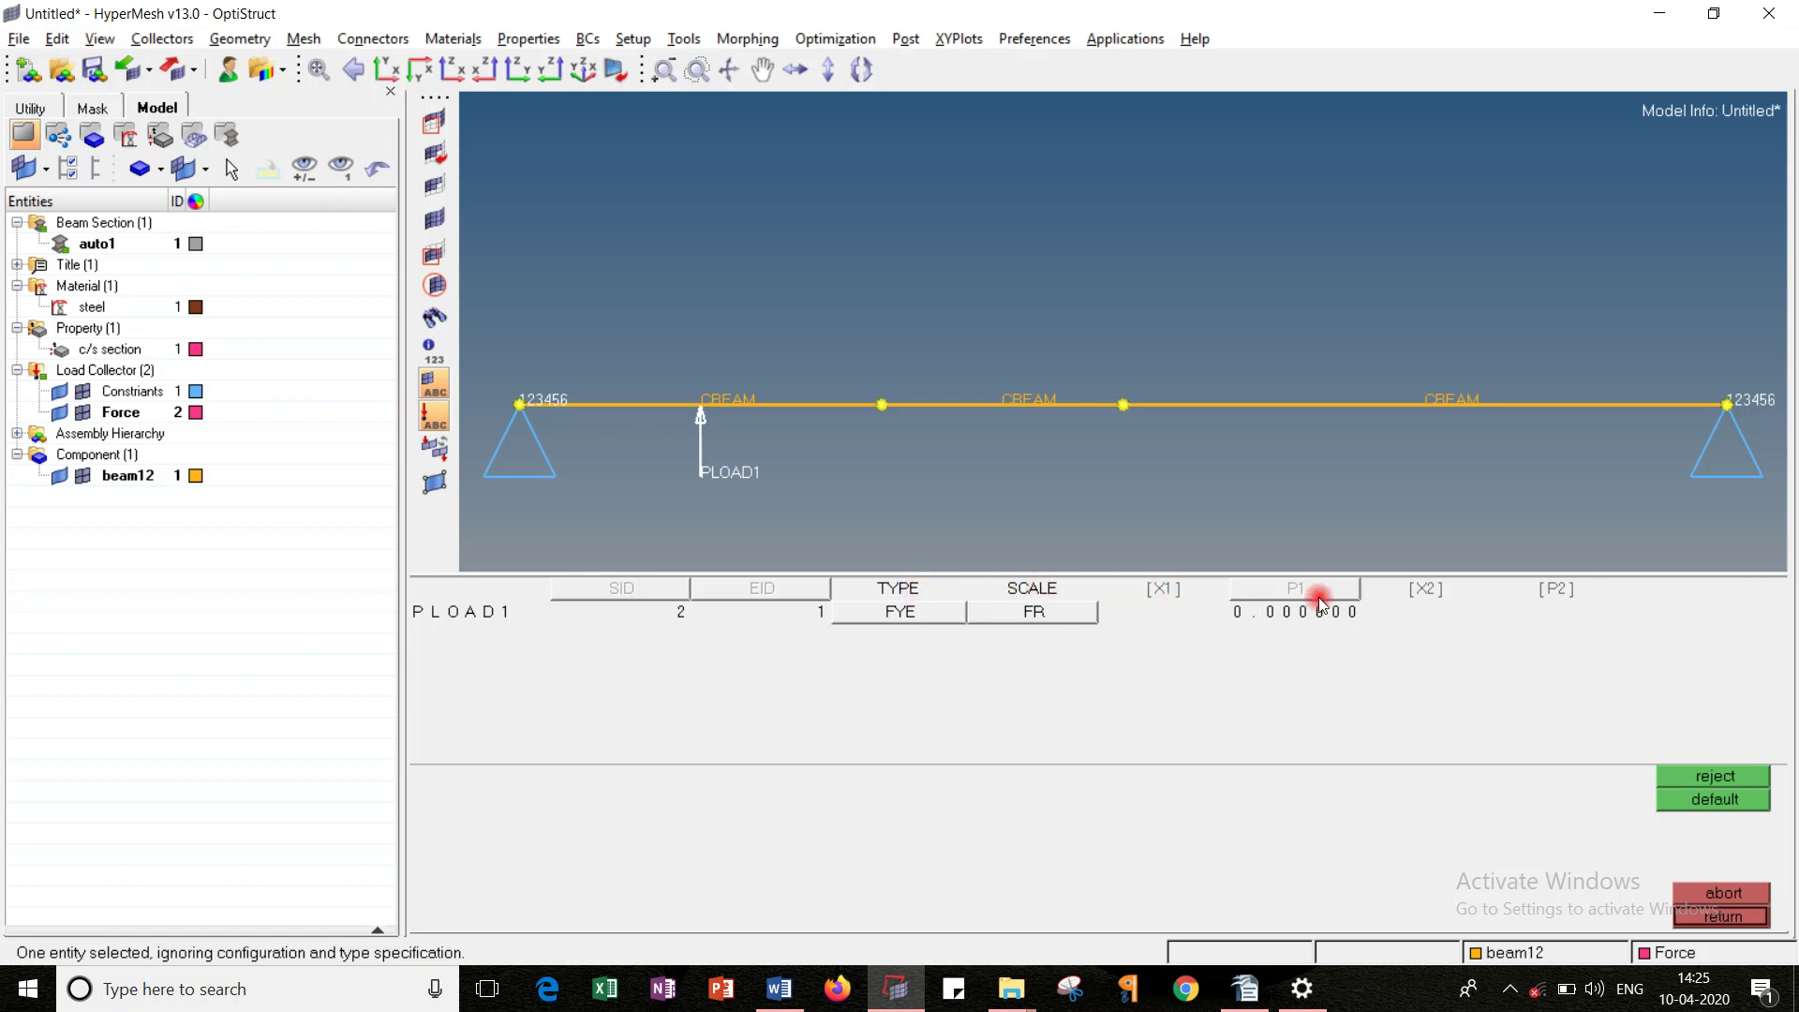
Step: Set the PLOAD1 load type to FY and its scale to LE (length)
{"action": "left_click", "coordinate": [902, 612]}
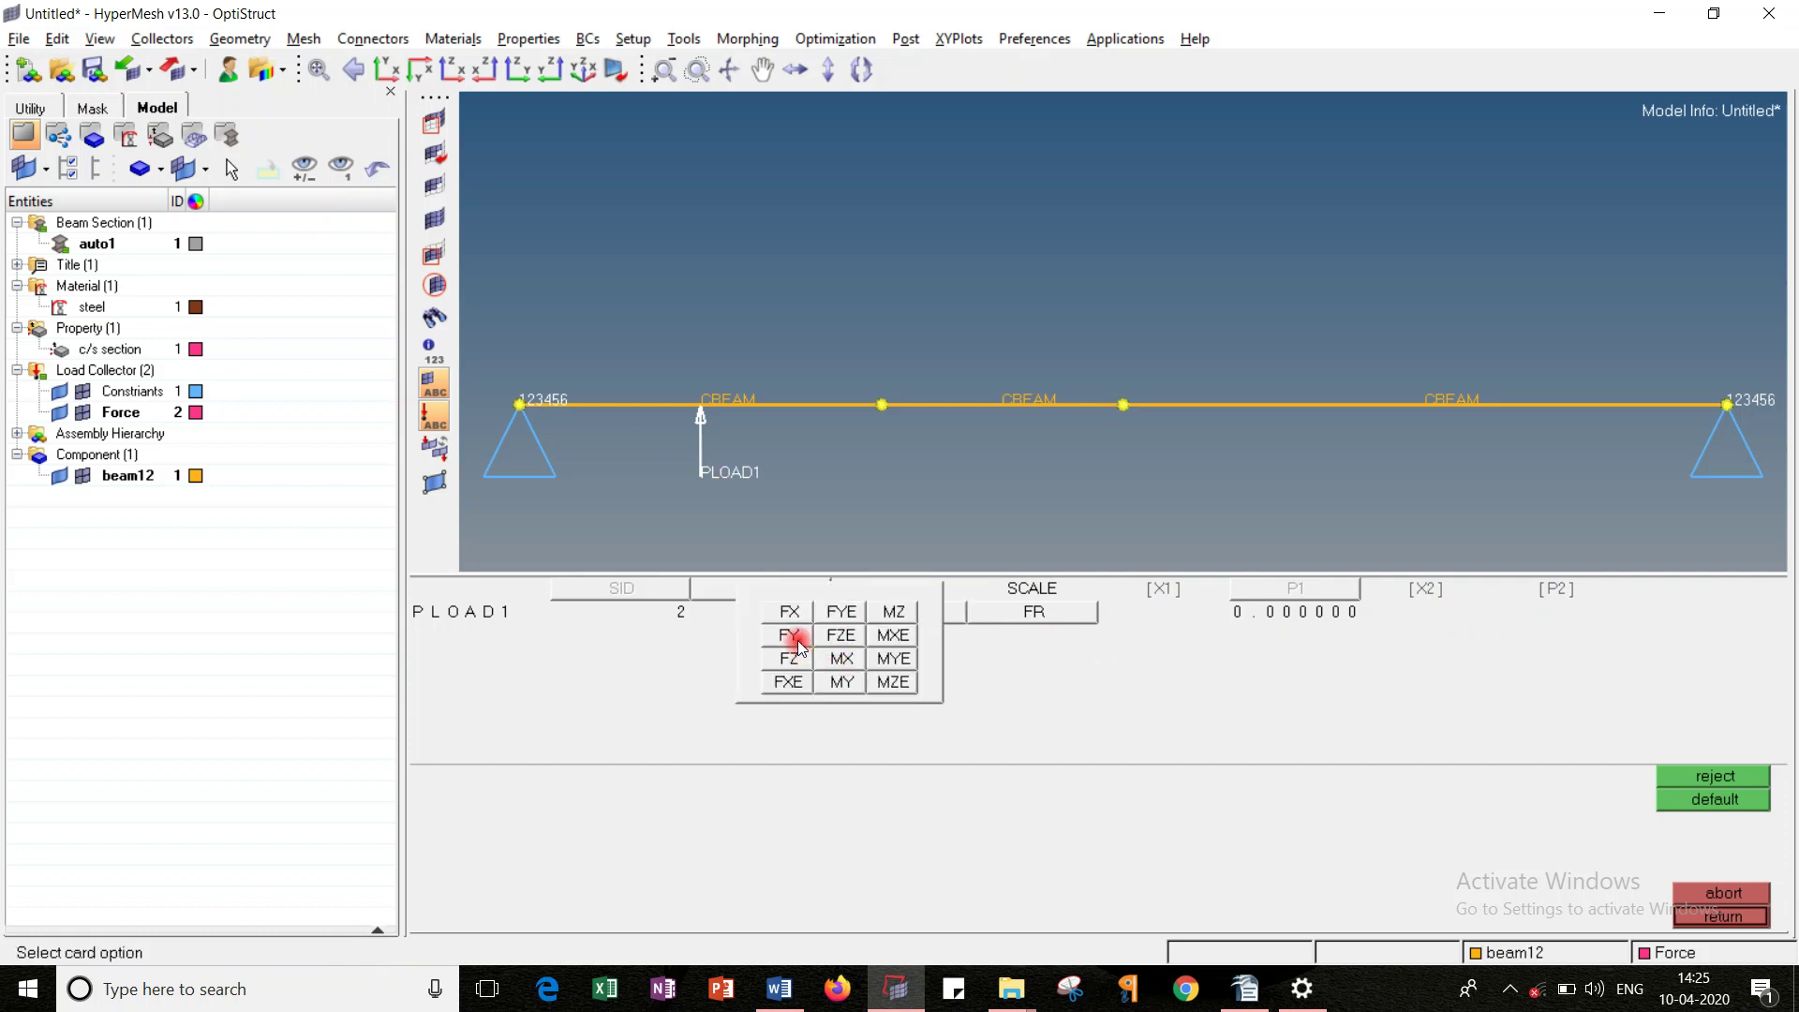
{"action": "left_click", "coordinate": [796, 640]}
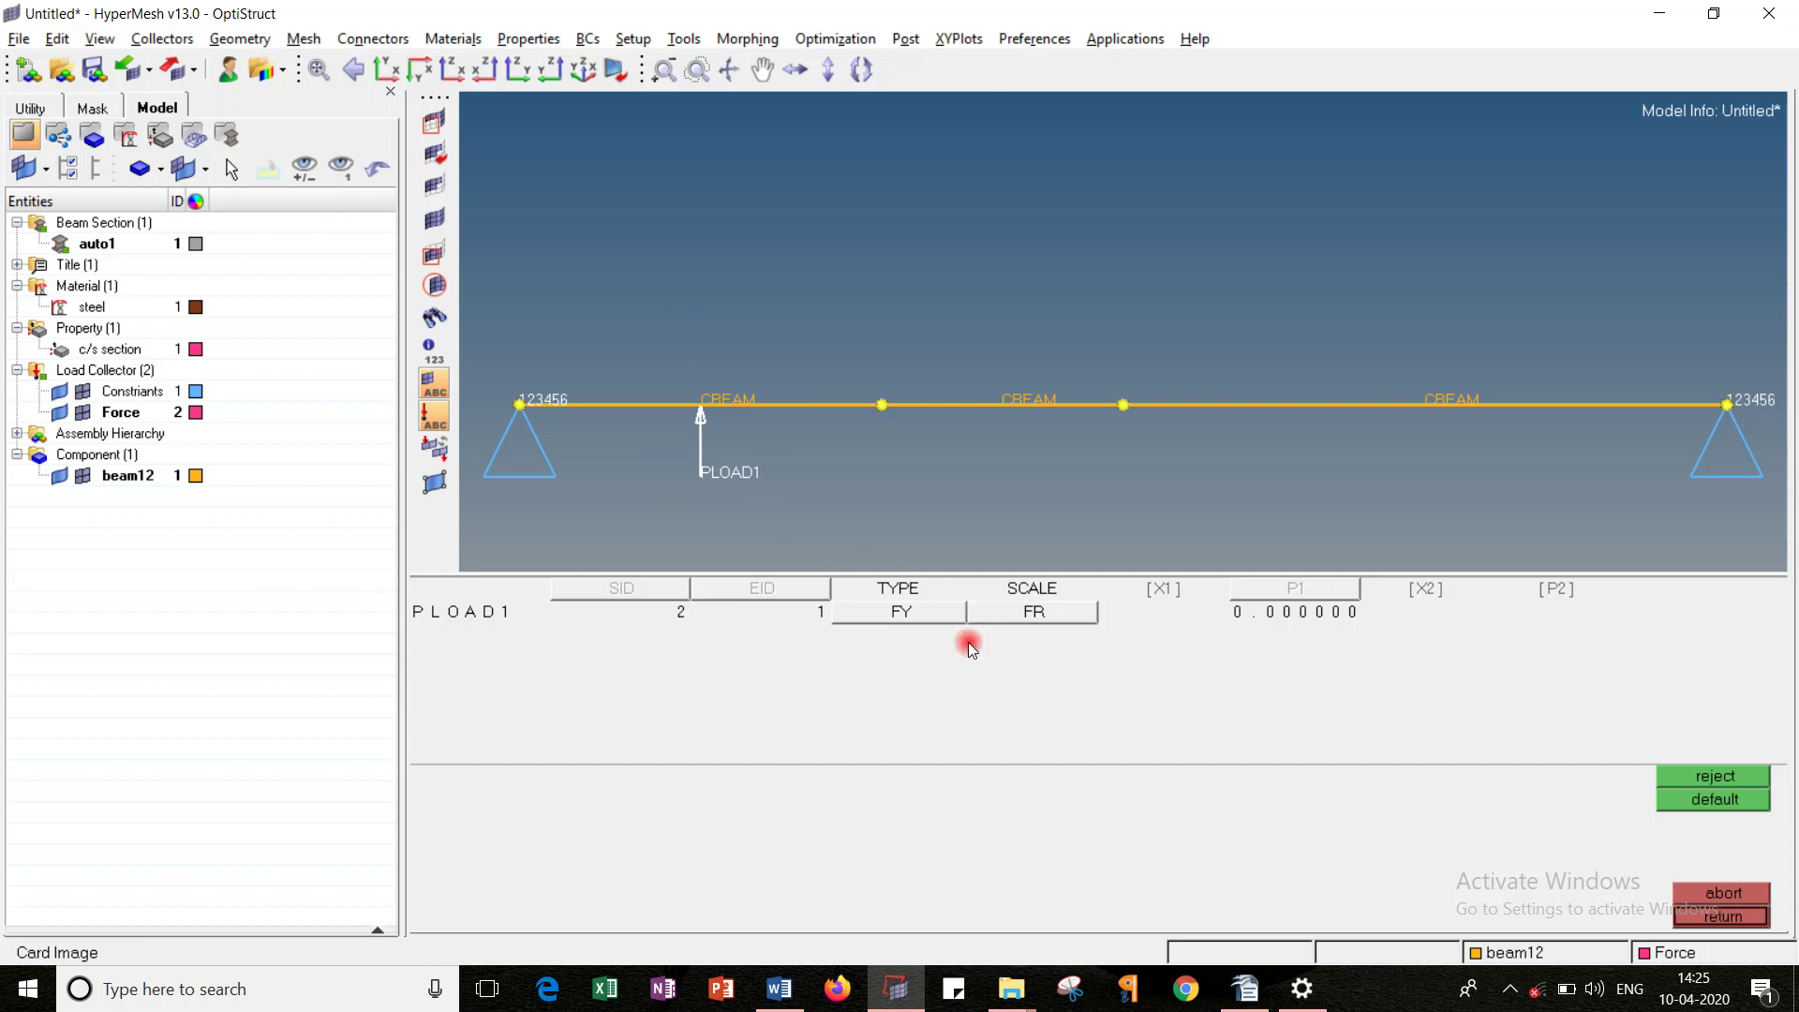
{"action": "left_click", "coordinate": [979, 613]}
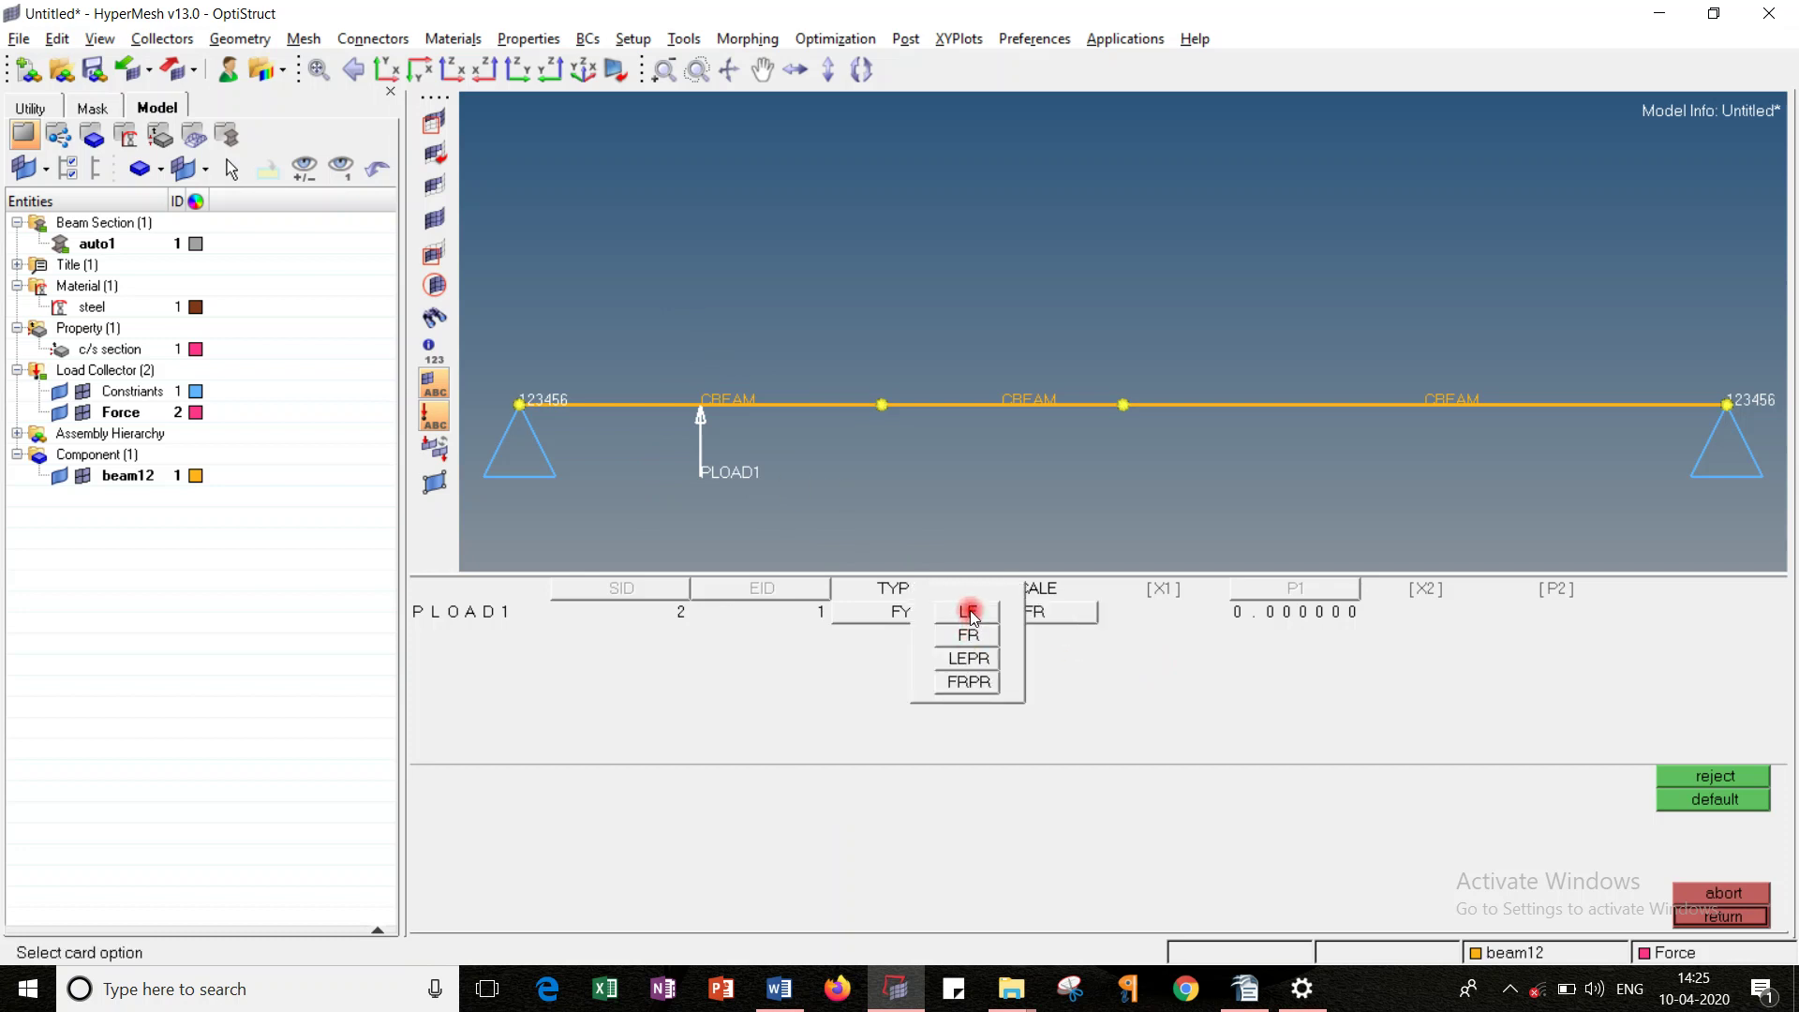
{"action": "left_click", "coordinate": [970, 613]}
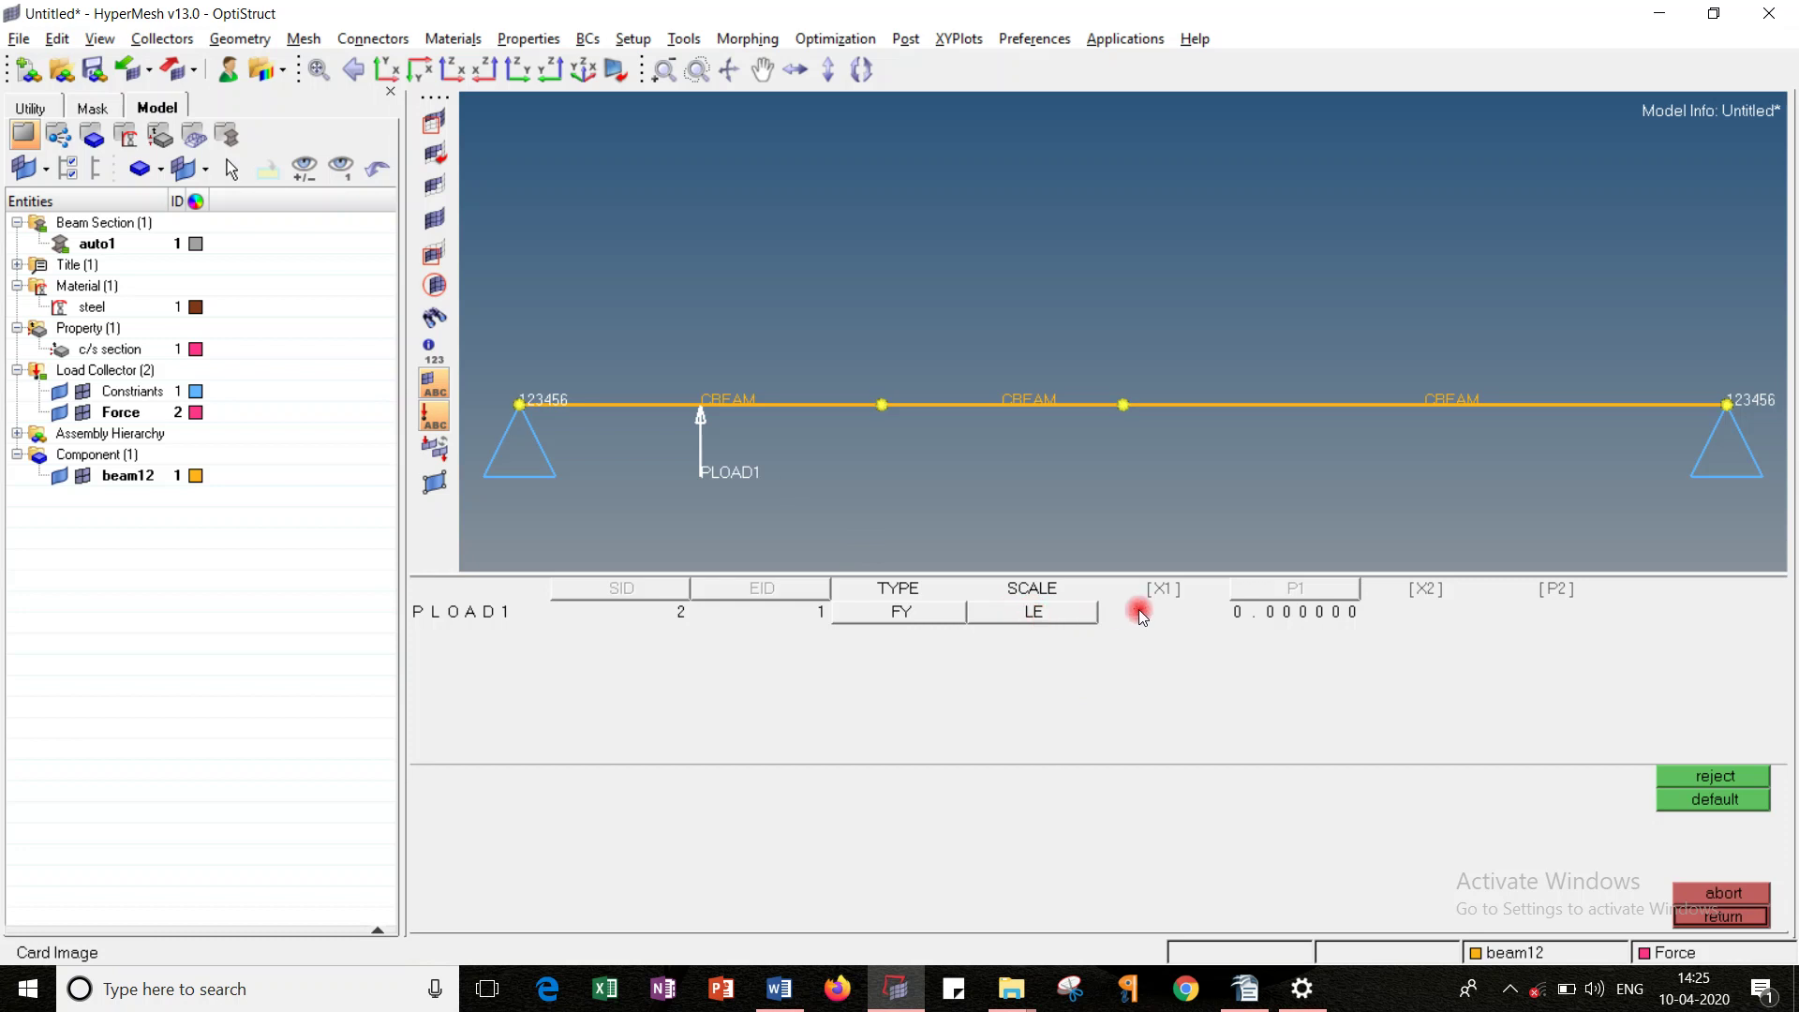
Step: Enter X1 = 0, X2 = 300 and P2 = -5 on the PLOAD1 card
{"action": "left_click", "coordinate": [1164, 589]}
{"action": "left_click", "coordinate": [1420, 590]}
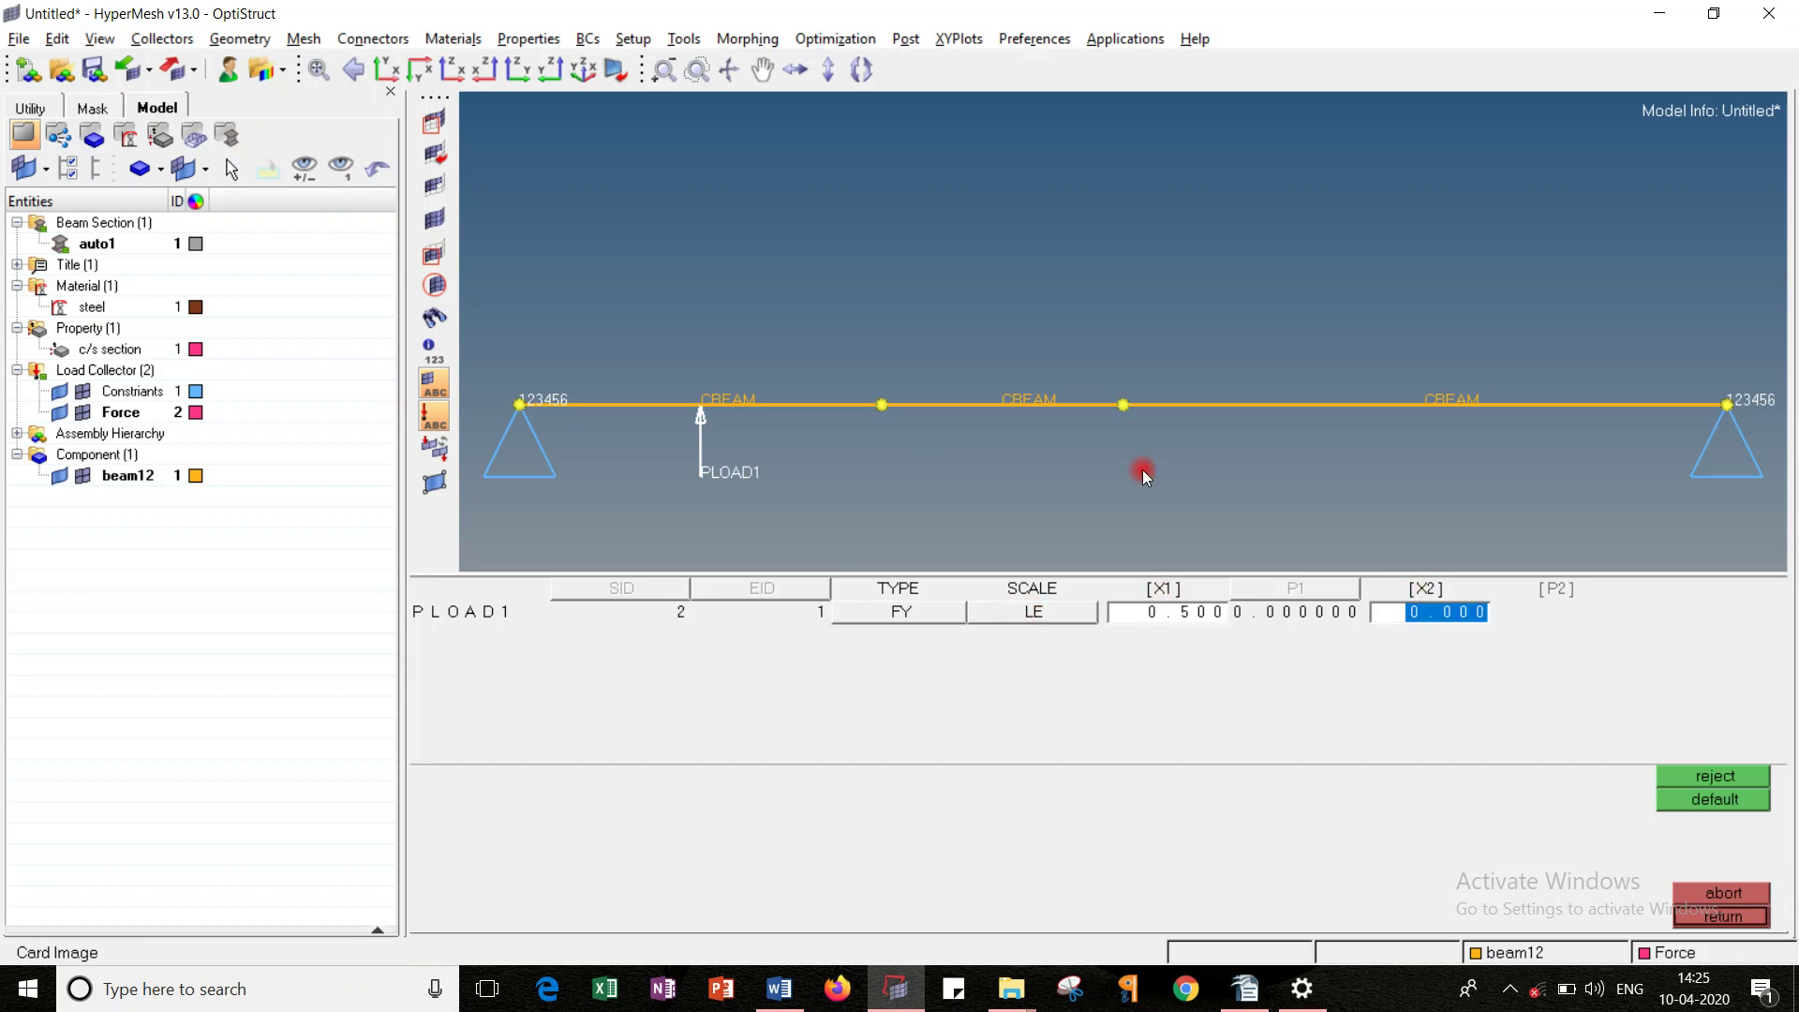
{"action": "left_click", "coordinate": [1558, 590]}
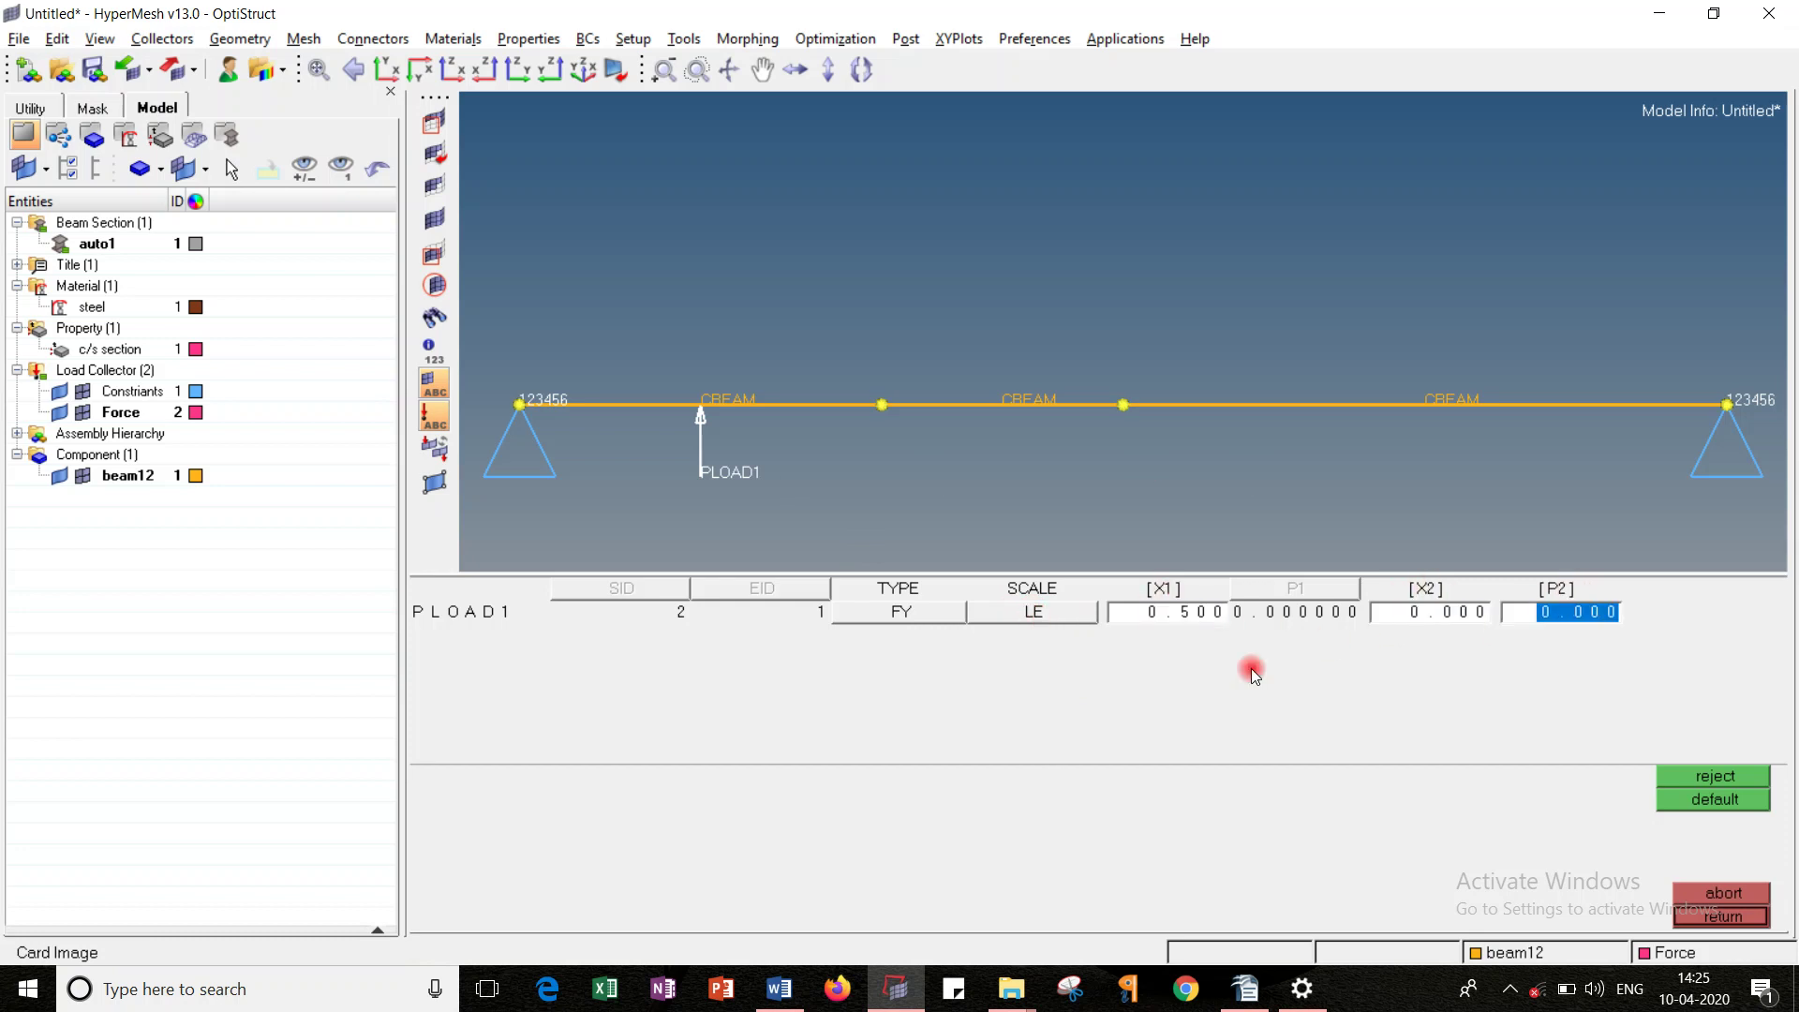
{"action": "left_click", "coordinate": [1177, 618]}
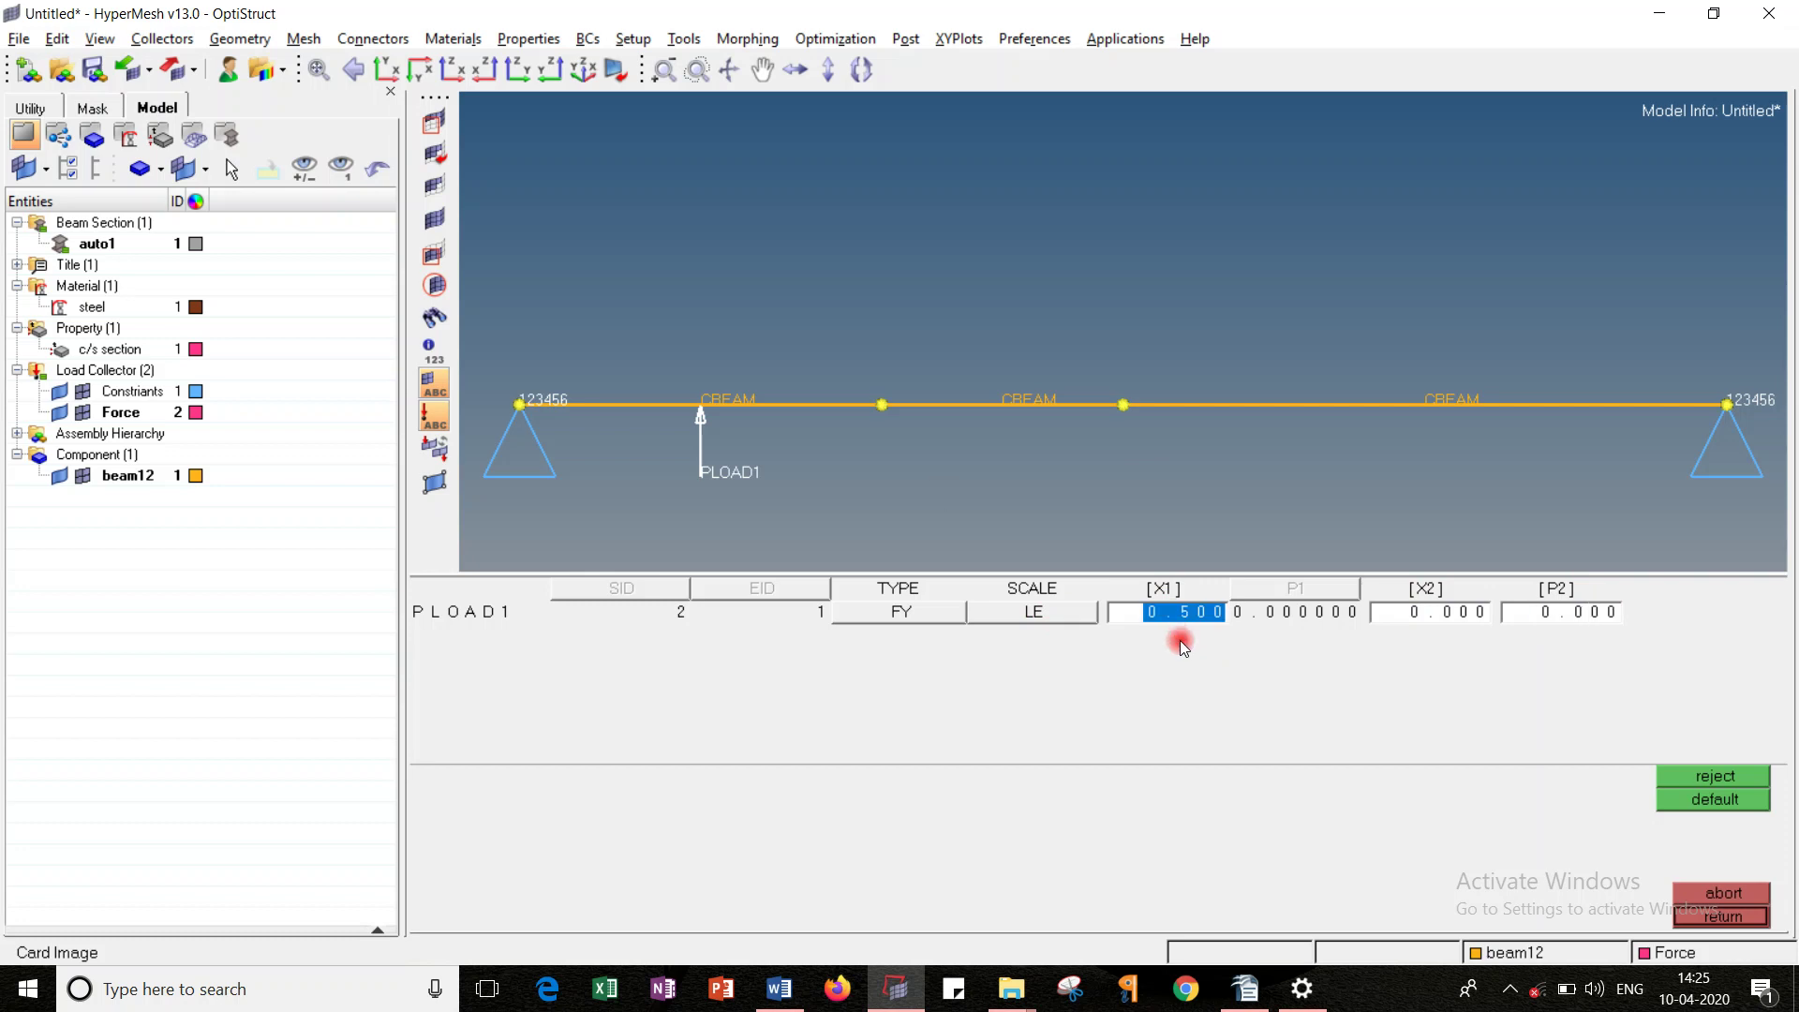
{"action": "type", "text": "0"}
{"action": "key", "text": "Return"}
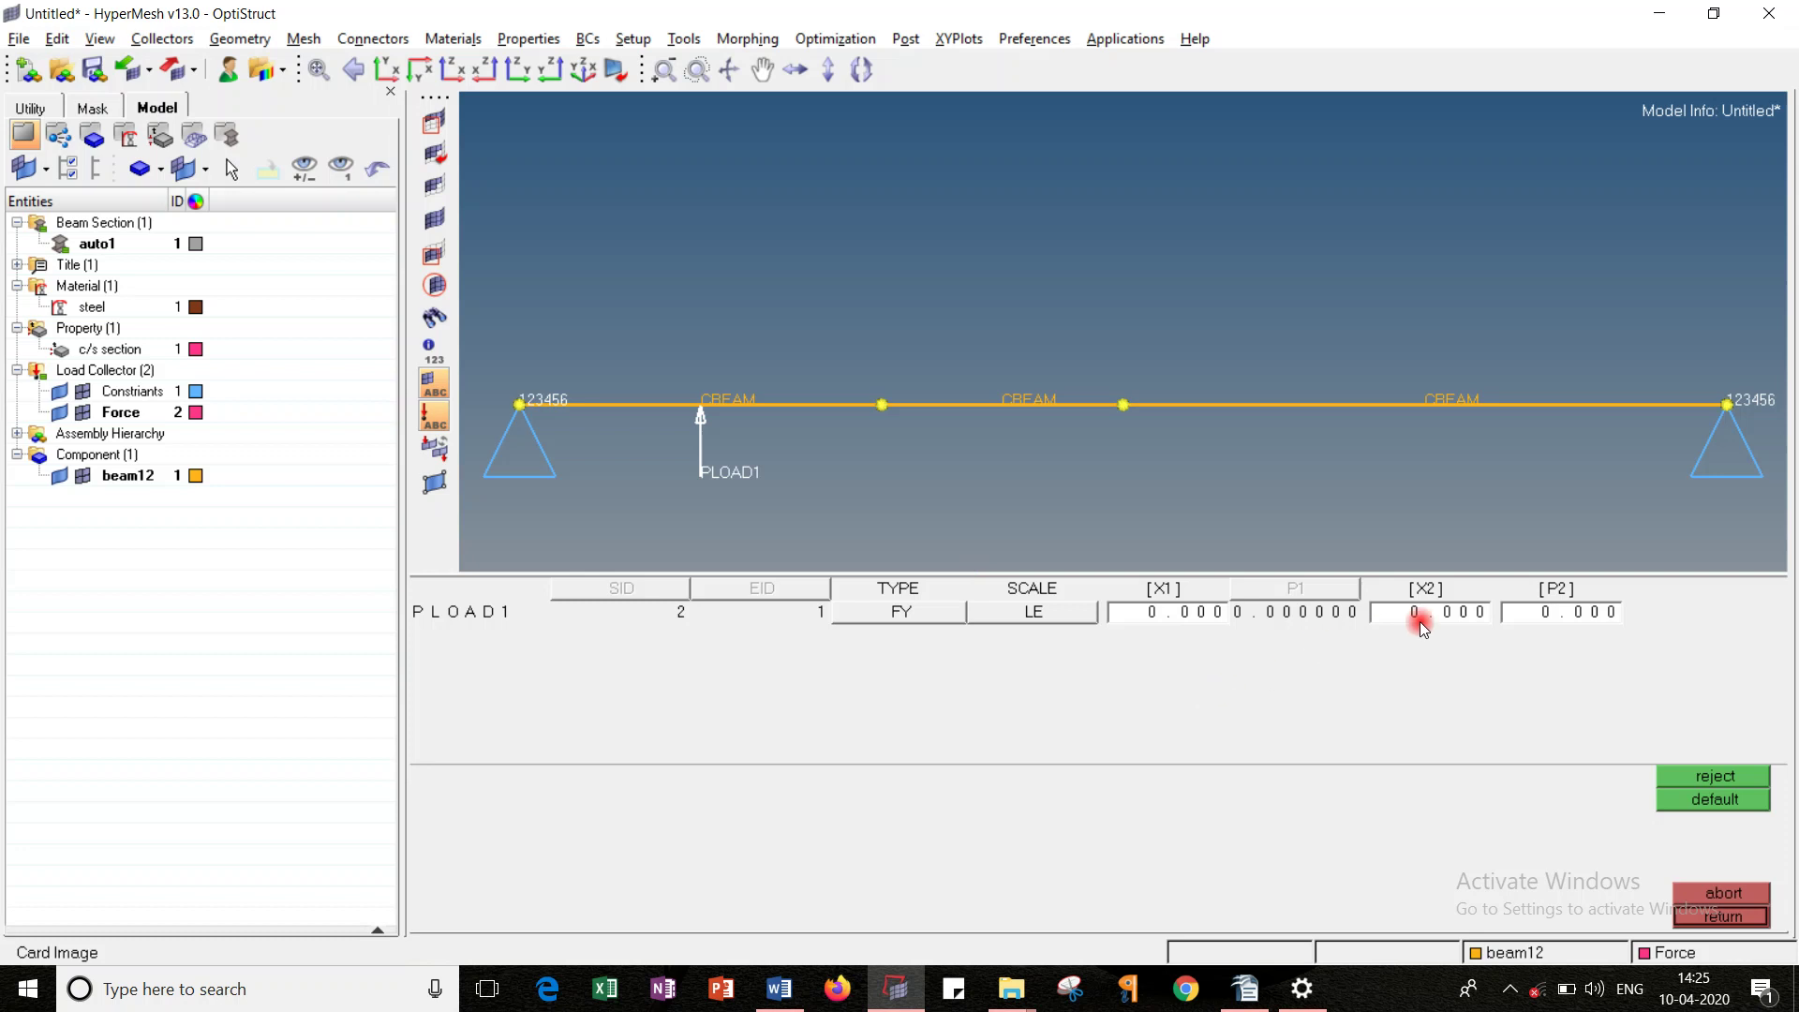
{"action": "left_click", "coordinate": [1419, 616]}
{"action": "type", "text": "300"}
{"action": "key", "text": "Return"}
{"action": "left_click", "coordinate": [1517, 616]}
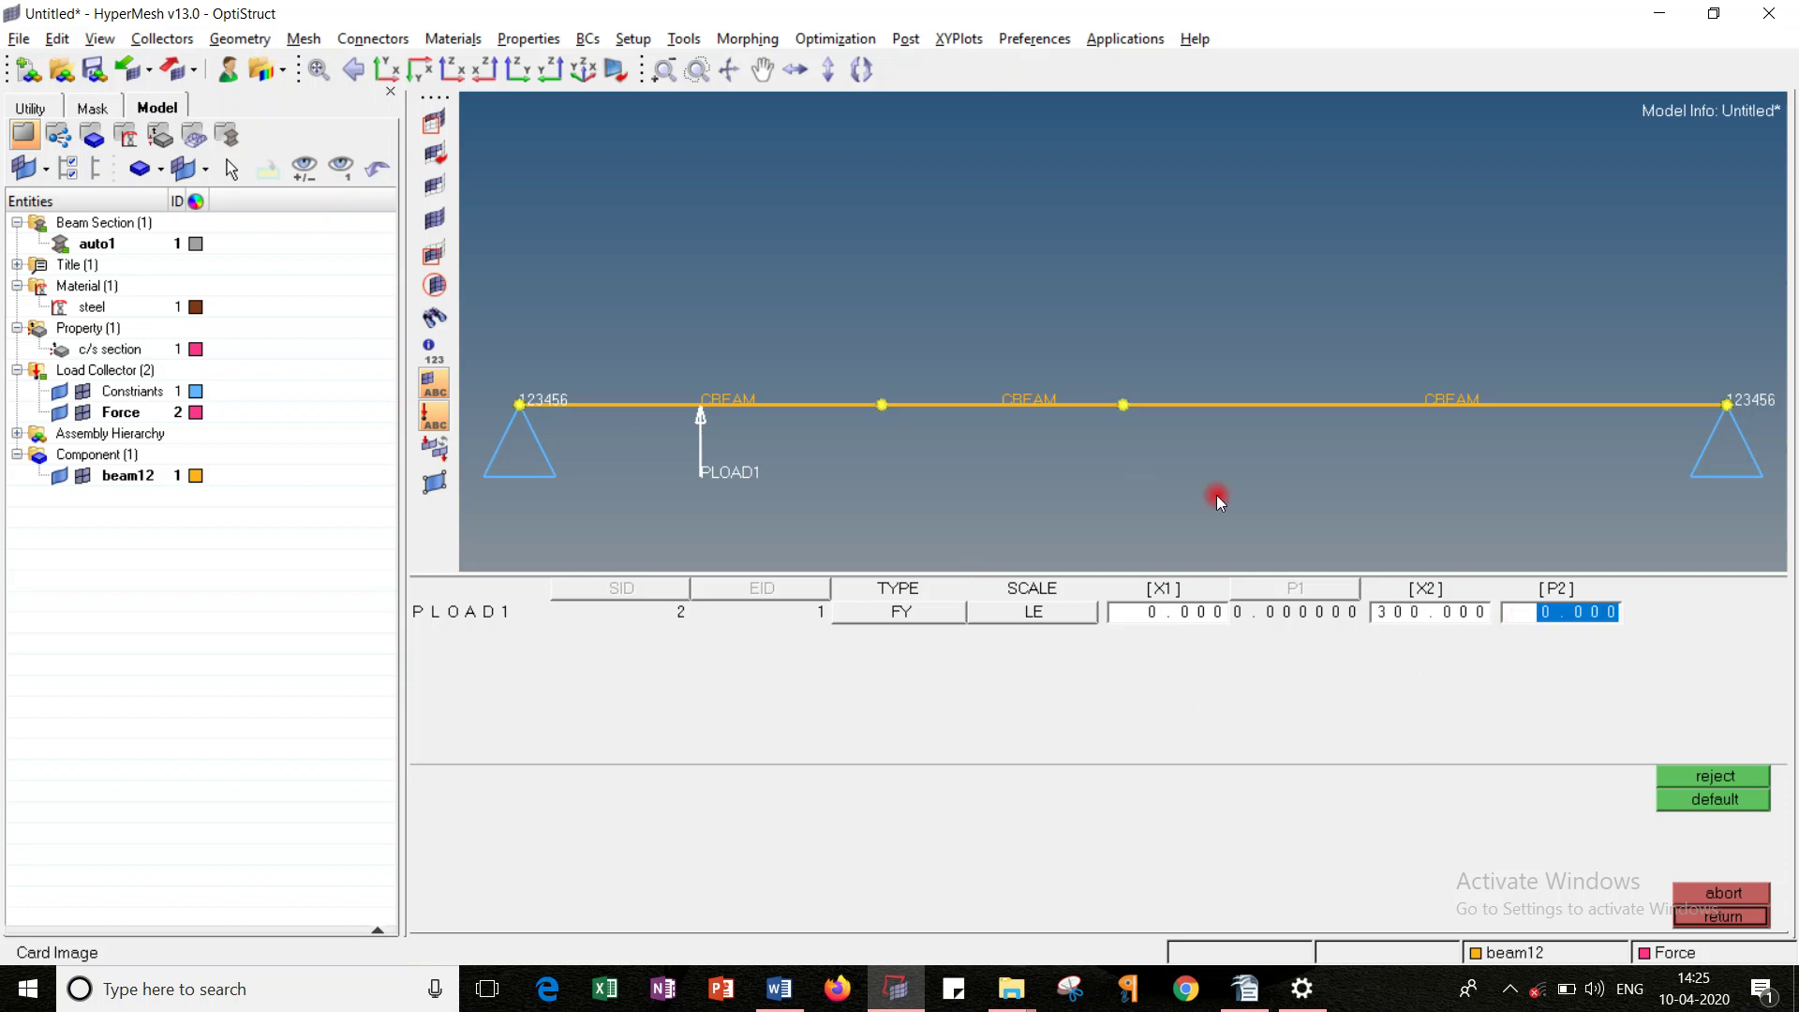
{"action": "type", "text": "-"}
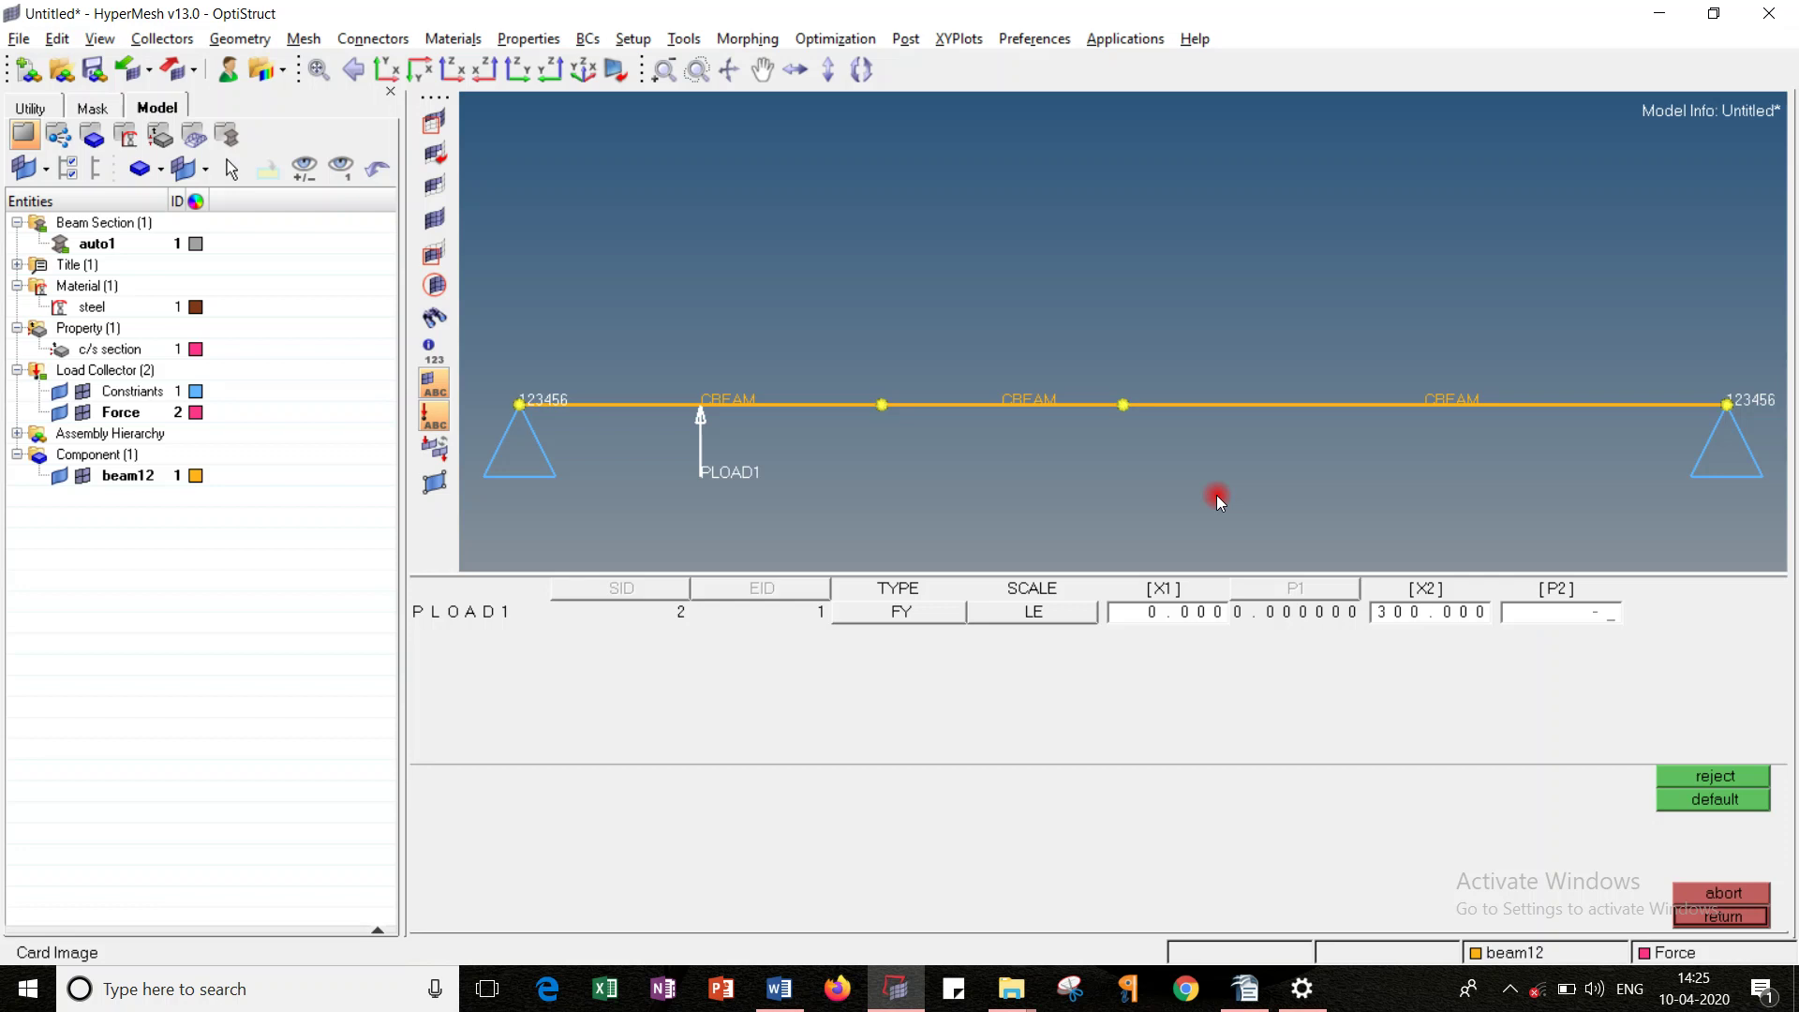
{"action": "type", "text": "5"}
{"action": "key", "text": "Return"}
Step: Exit the card editor and bring up the problem sheet in OpenOffice Writer
{"action": "left_click", "coordinate": [1684, 920]}
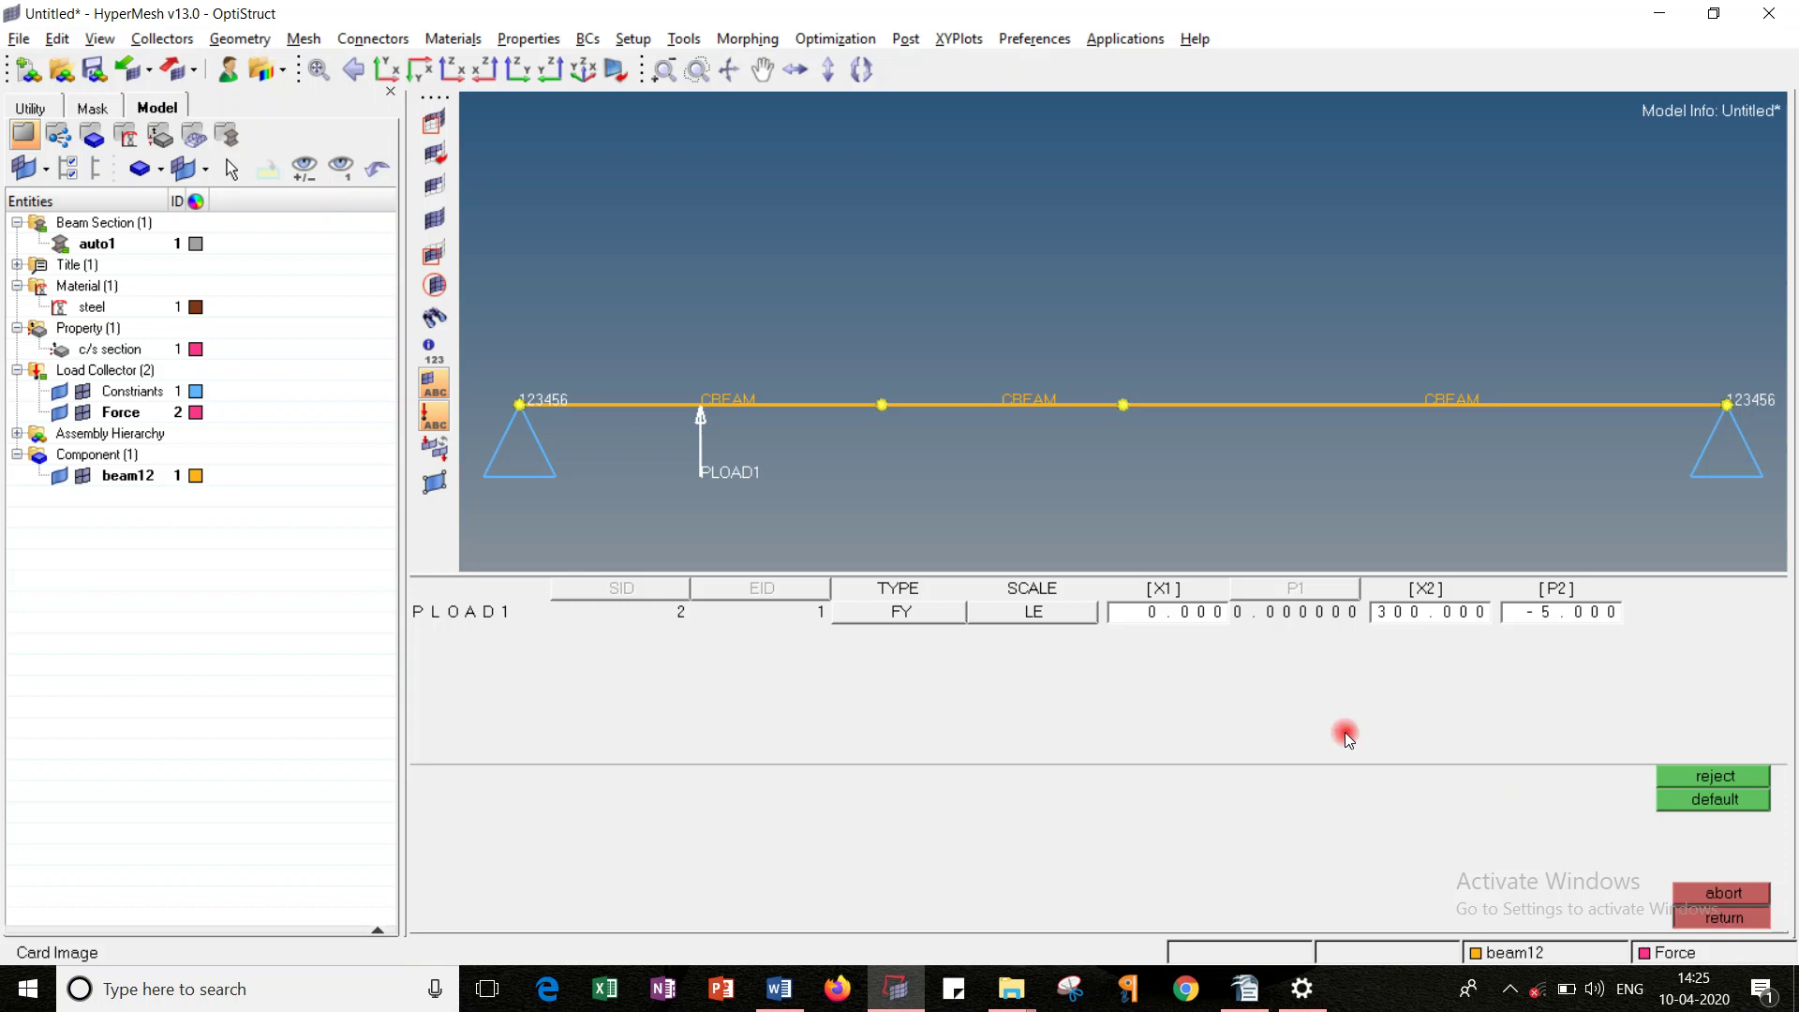
{"action": "left_click", "coordinate": [1683, 920]}
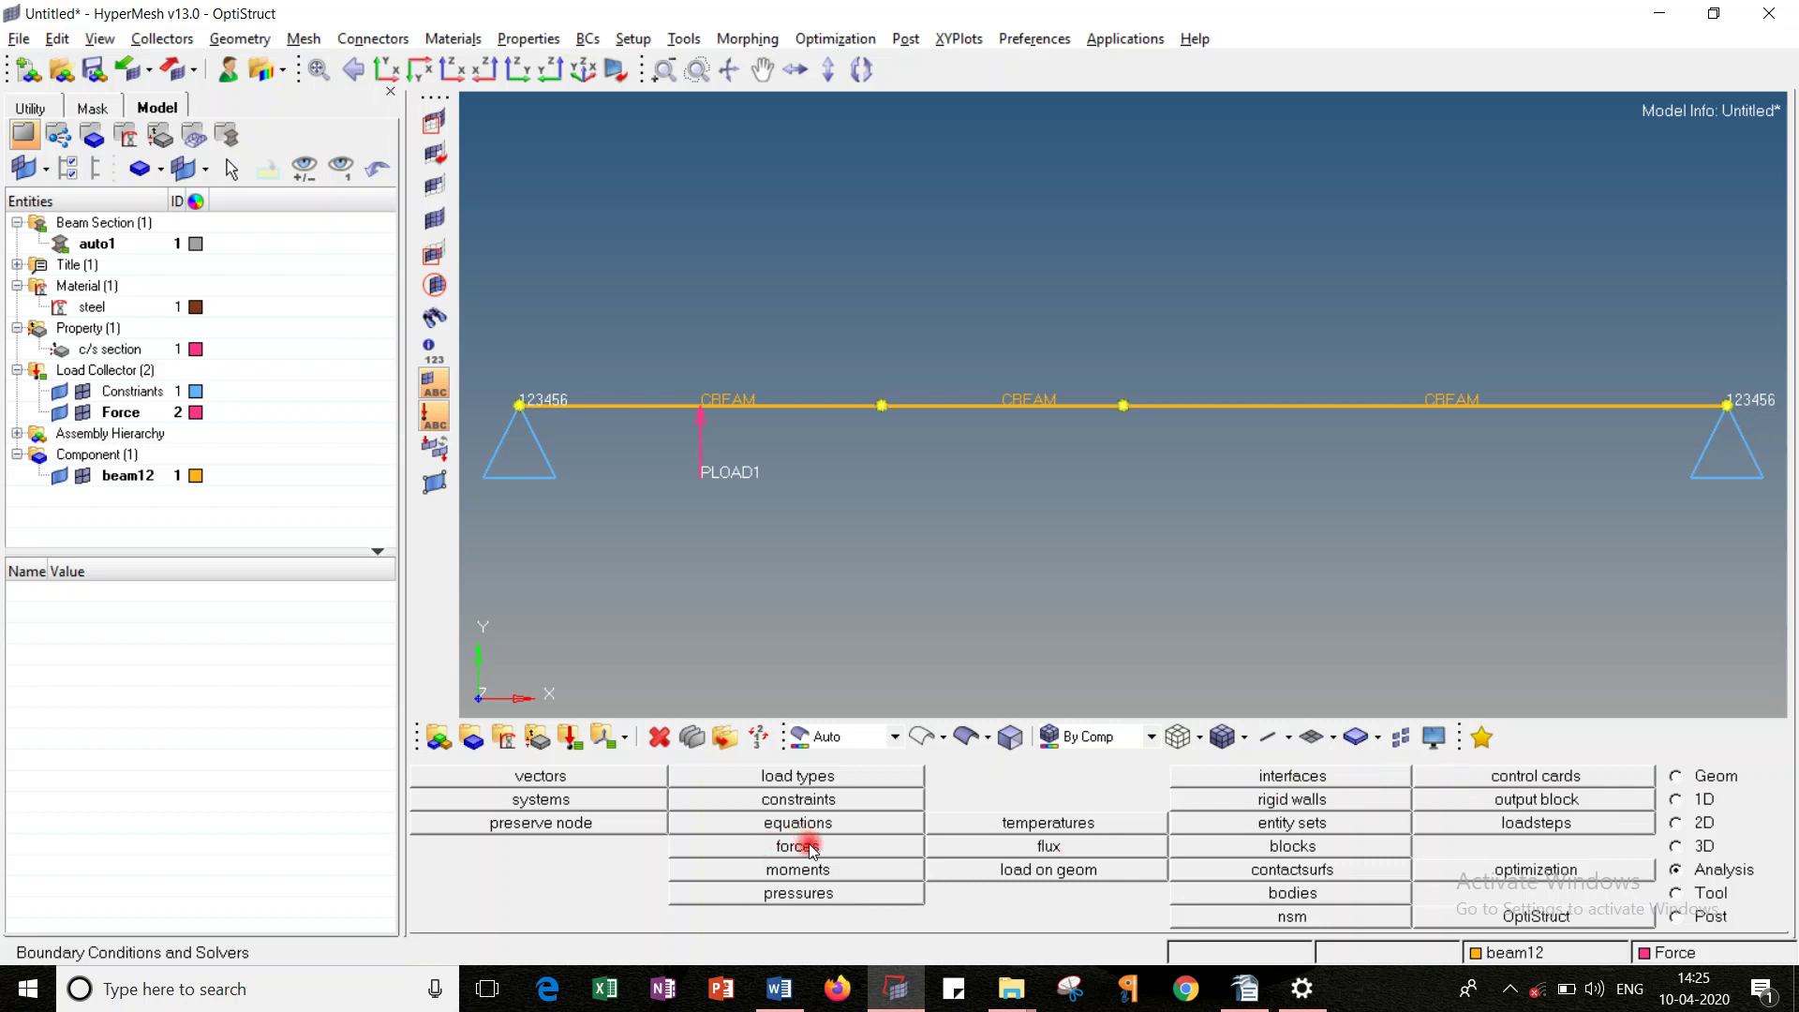
{"action": "key", "text": "alt+Tab"}
{"action": "key", "text": "alt+Tab"}
{"action": "key", "text": "alt+Tab"}
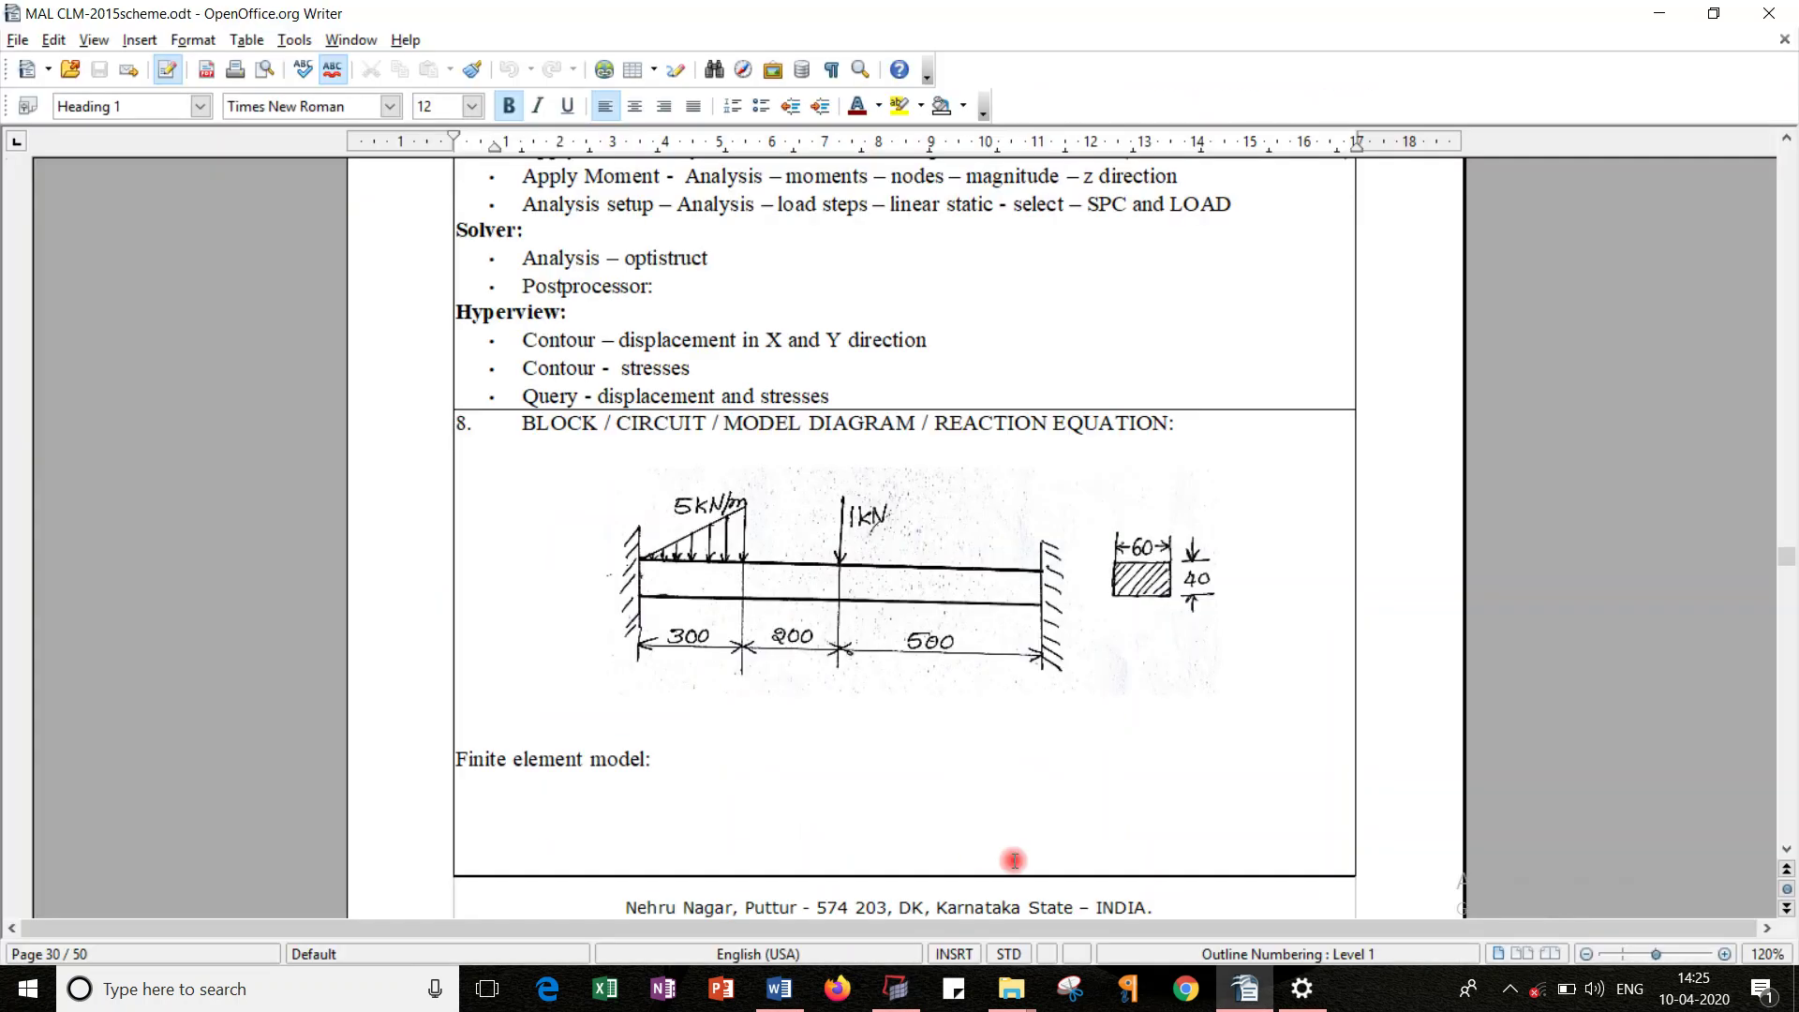
{"action": "key", "text": "alt+Tab"}
{"action": "key", "text": "alt+Tab"}
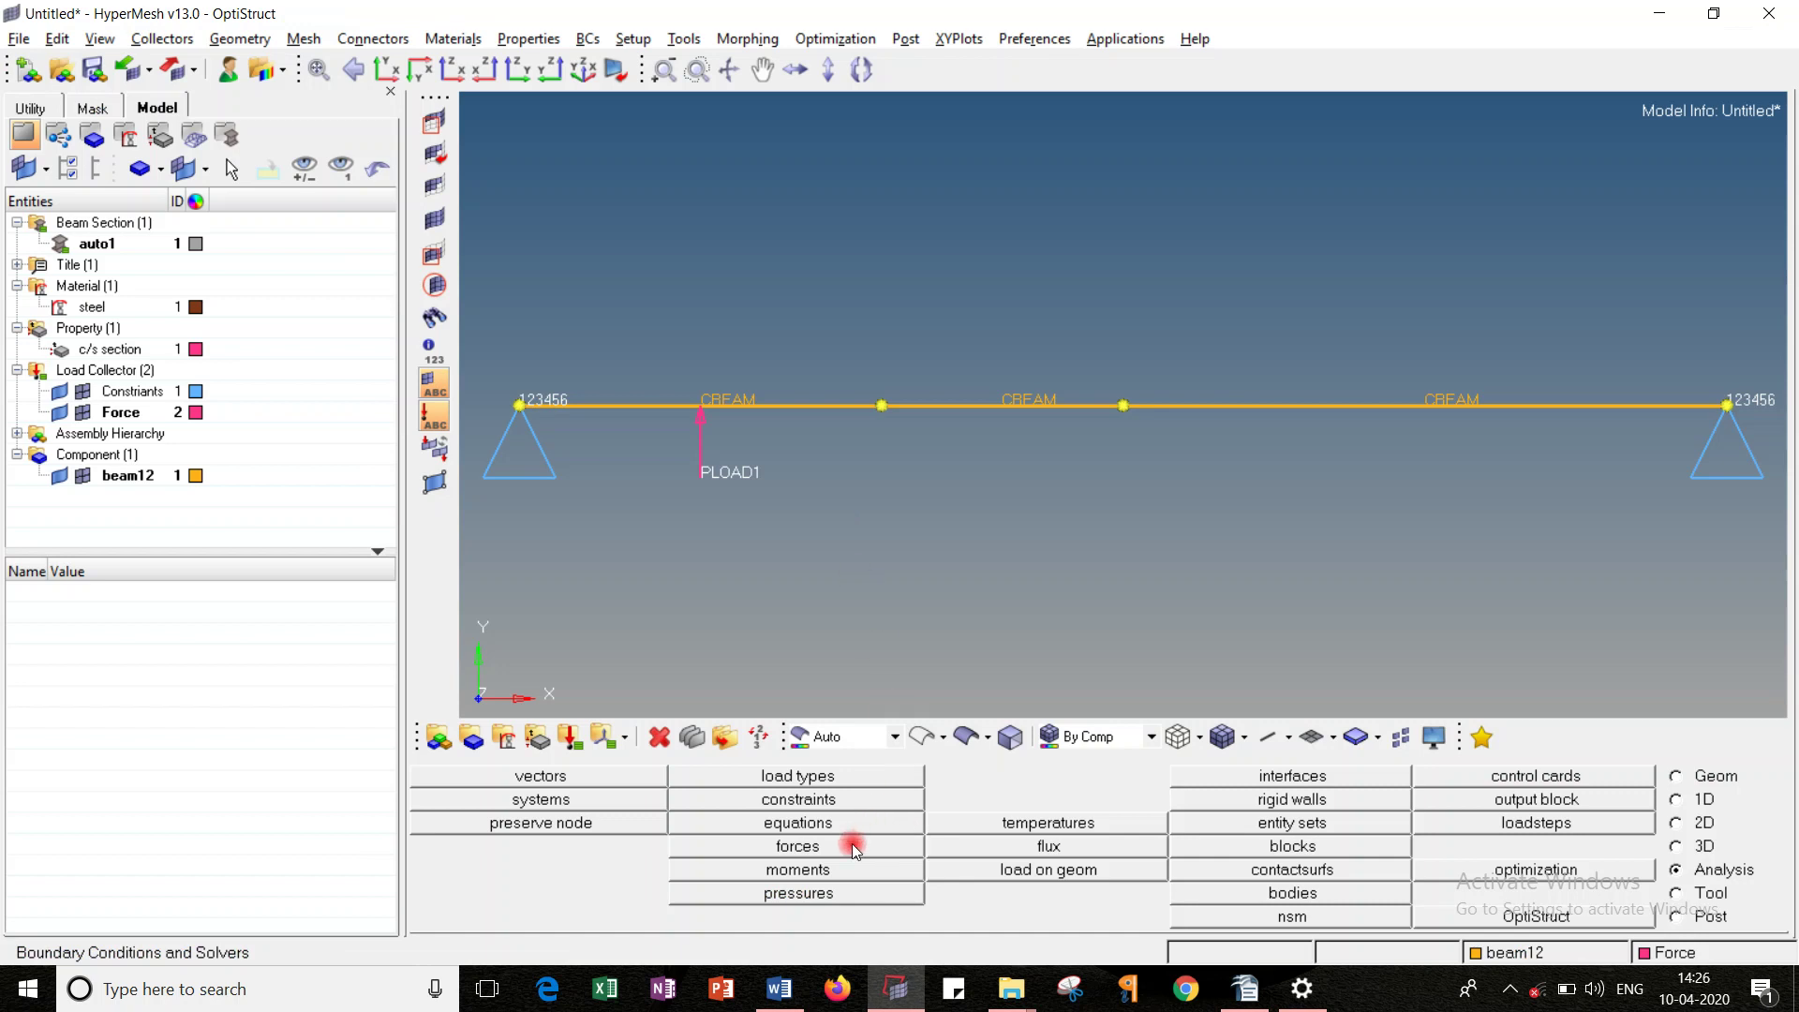
Step: Apply a -1000 force along the y-axis at the beam's mid-span node (x = 500)
{"action": "left_click", "coordinate": [797, 846]}
{"action": "left_click", "coordinate": [1123, 407]}
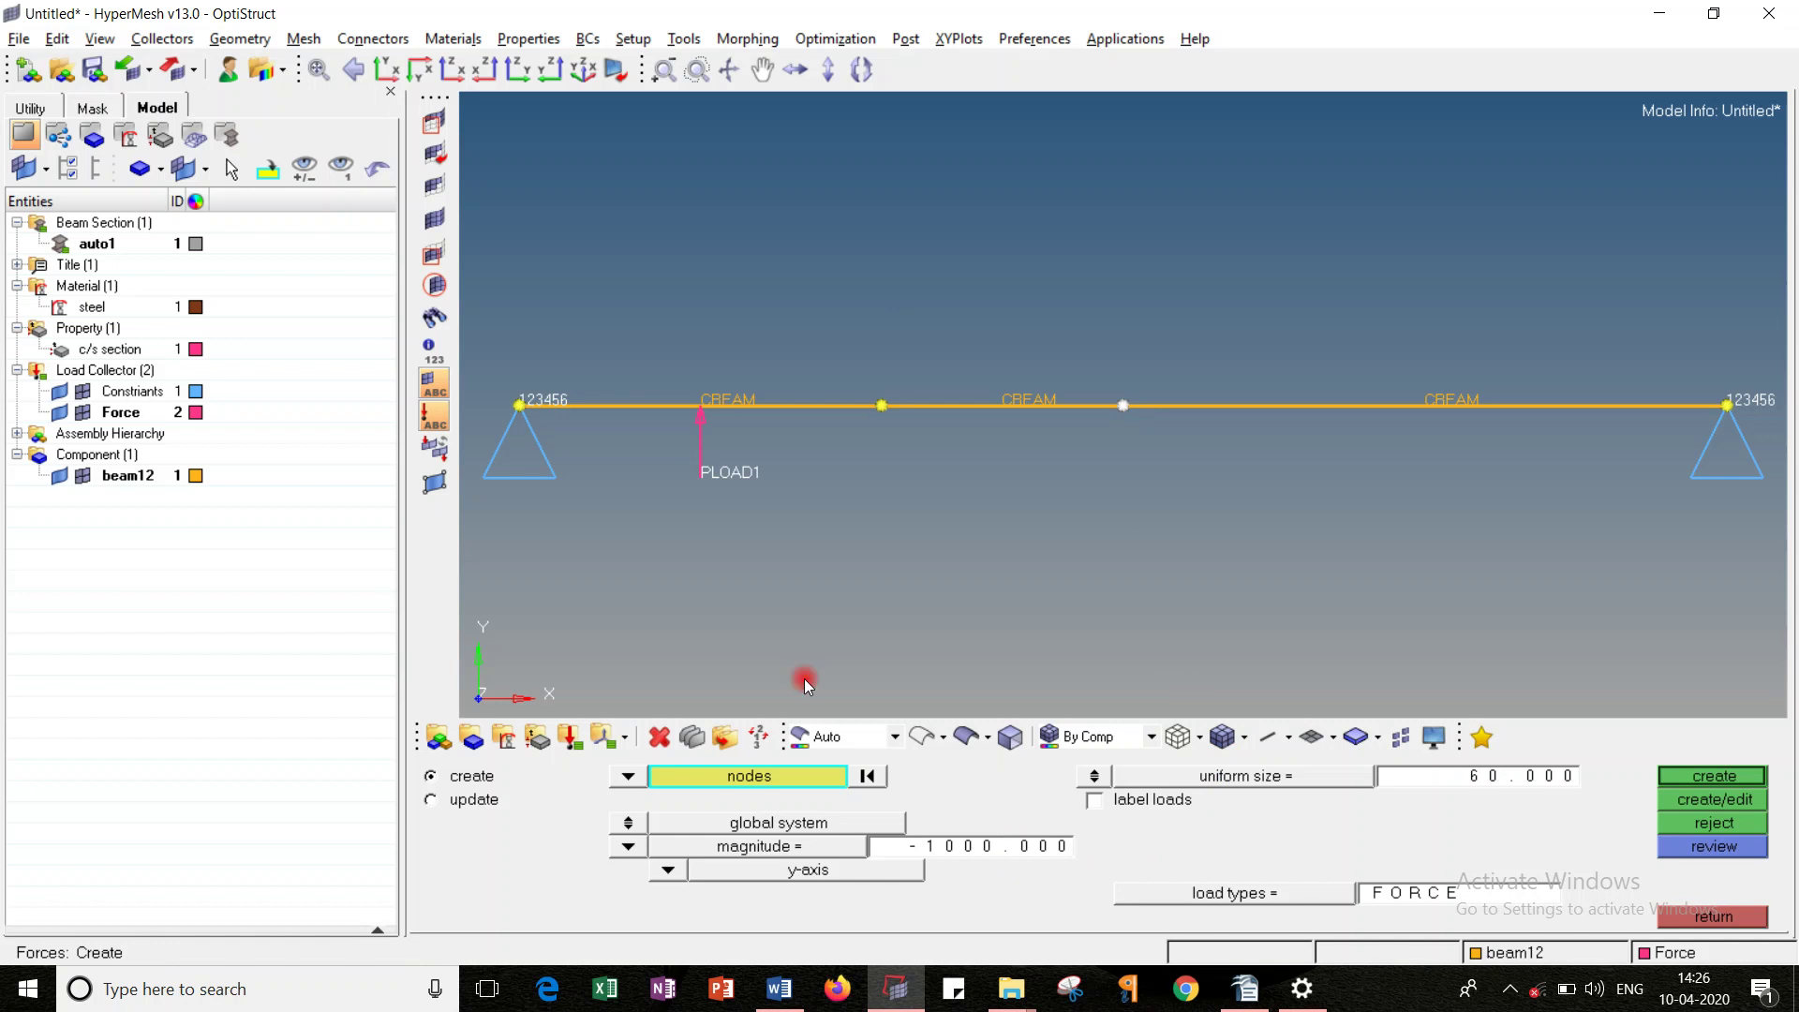
{"action": "left_click", "coordinate": [1008, 846]}
{"action": "type", "text": "-"}
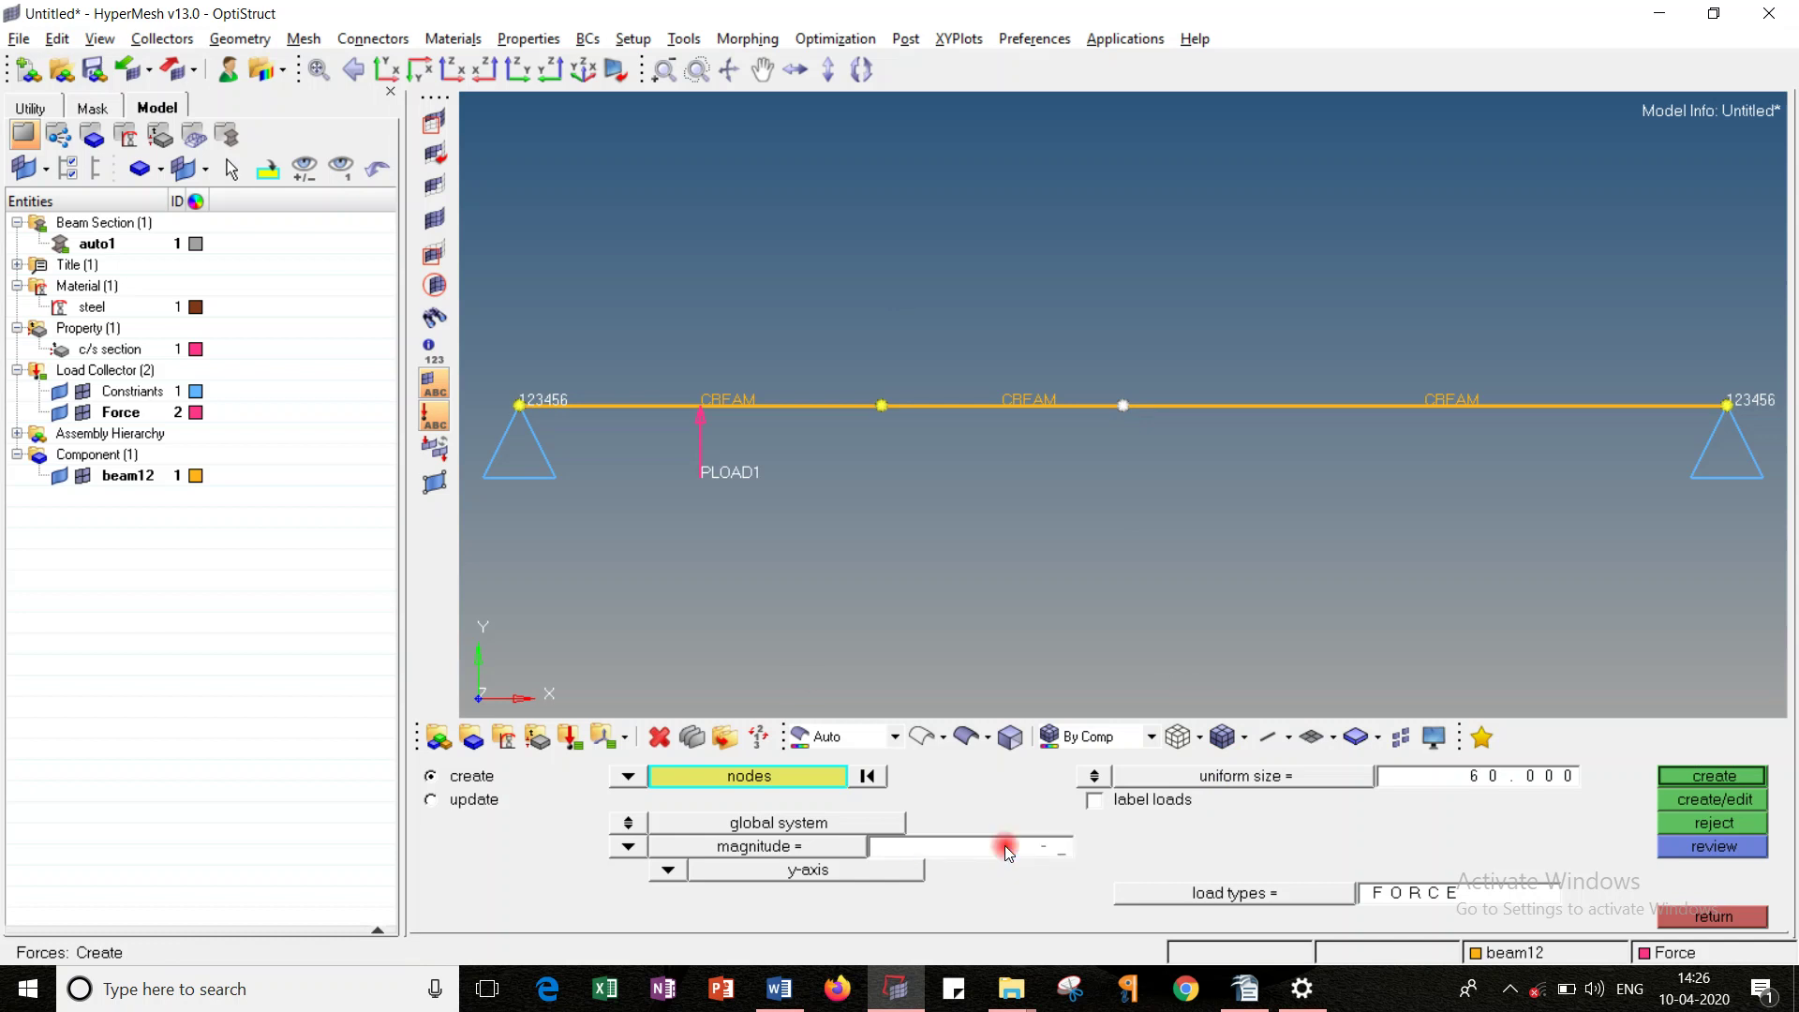
{"action": "type", "text": "1000"}
{"action": "key", "text": "Return"}
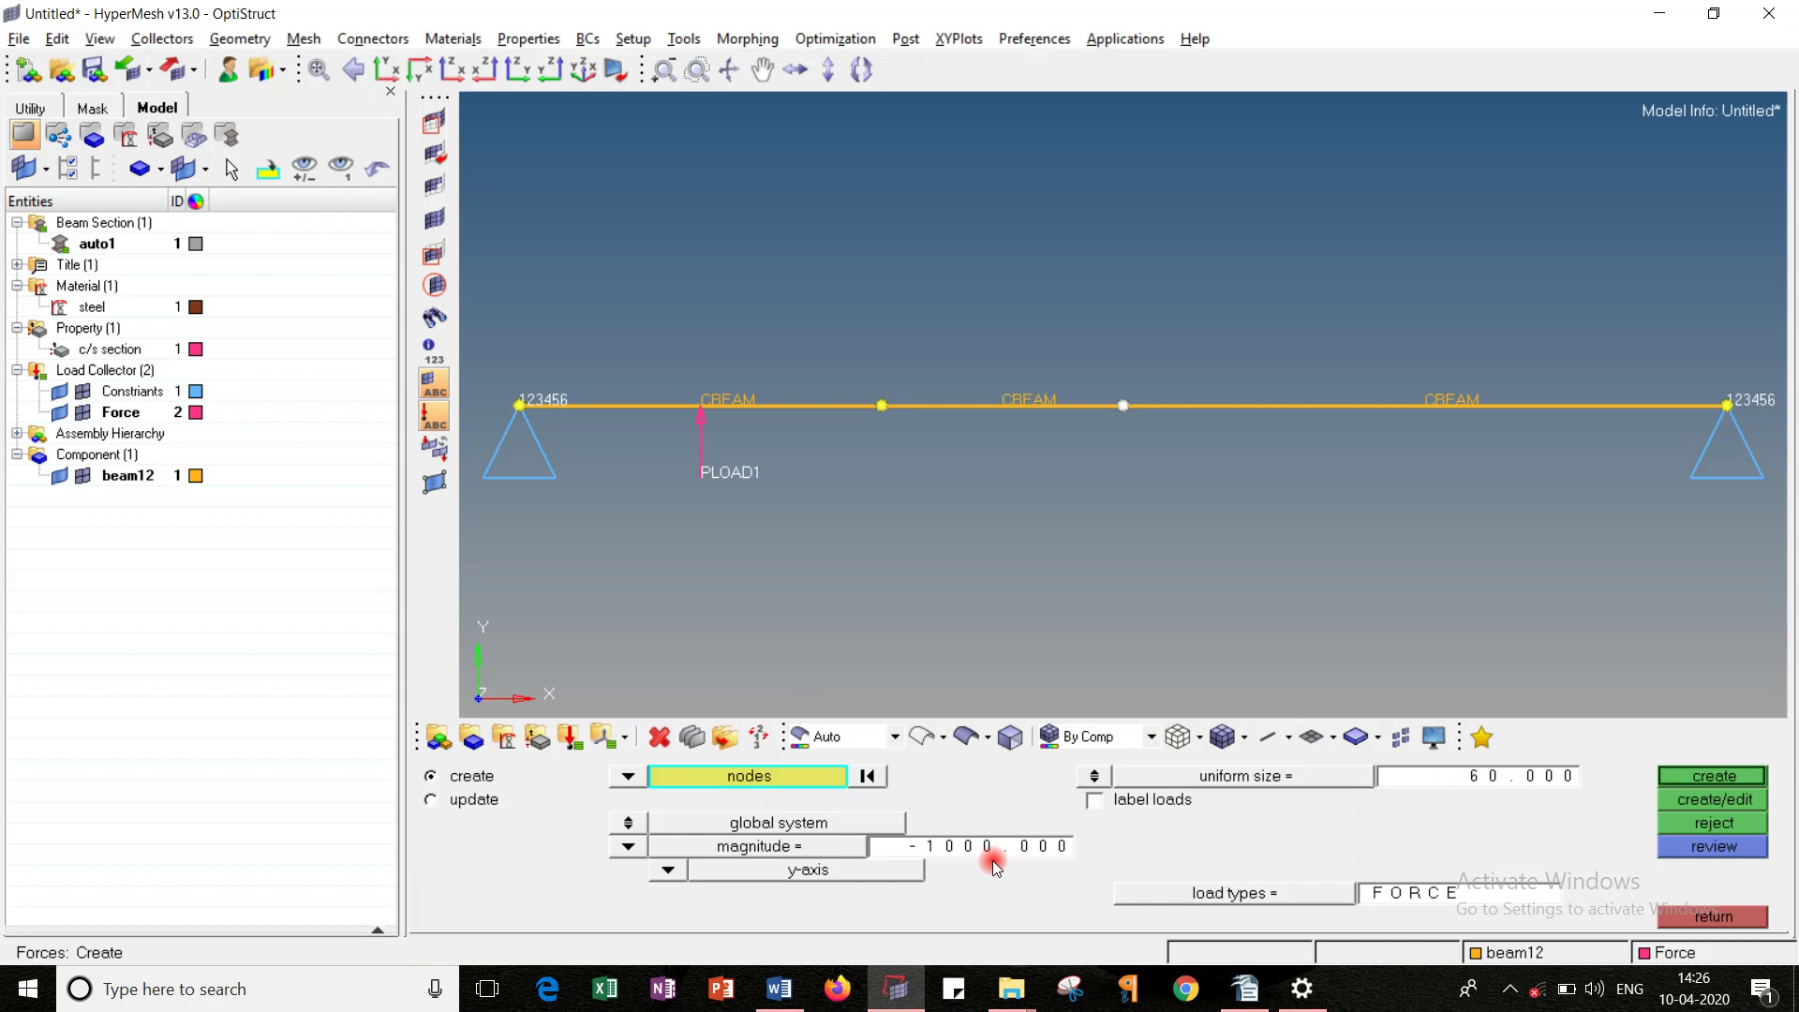
{"action": "left_click", "coordinate": [668, 869]}
{"action": "left_click", "coordinate": [646, 832]}
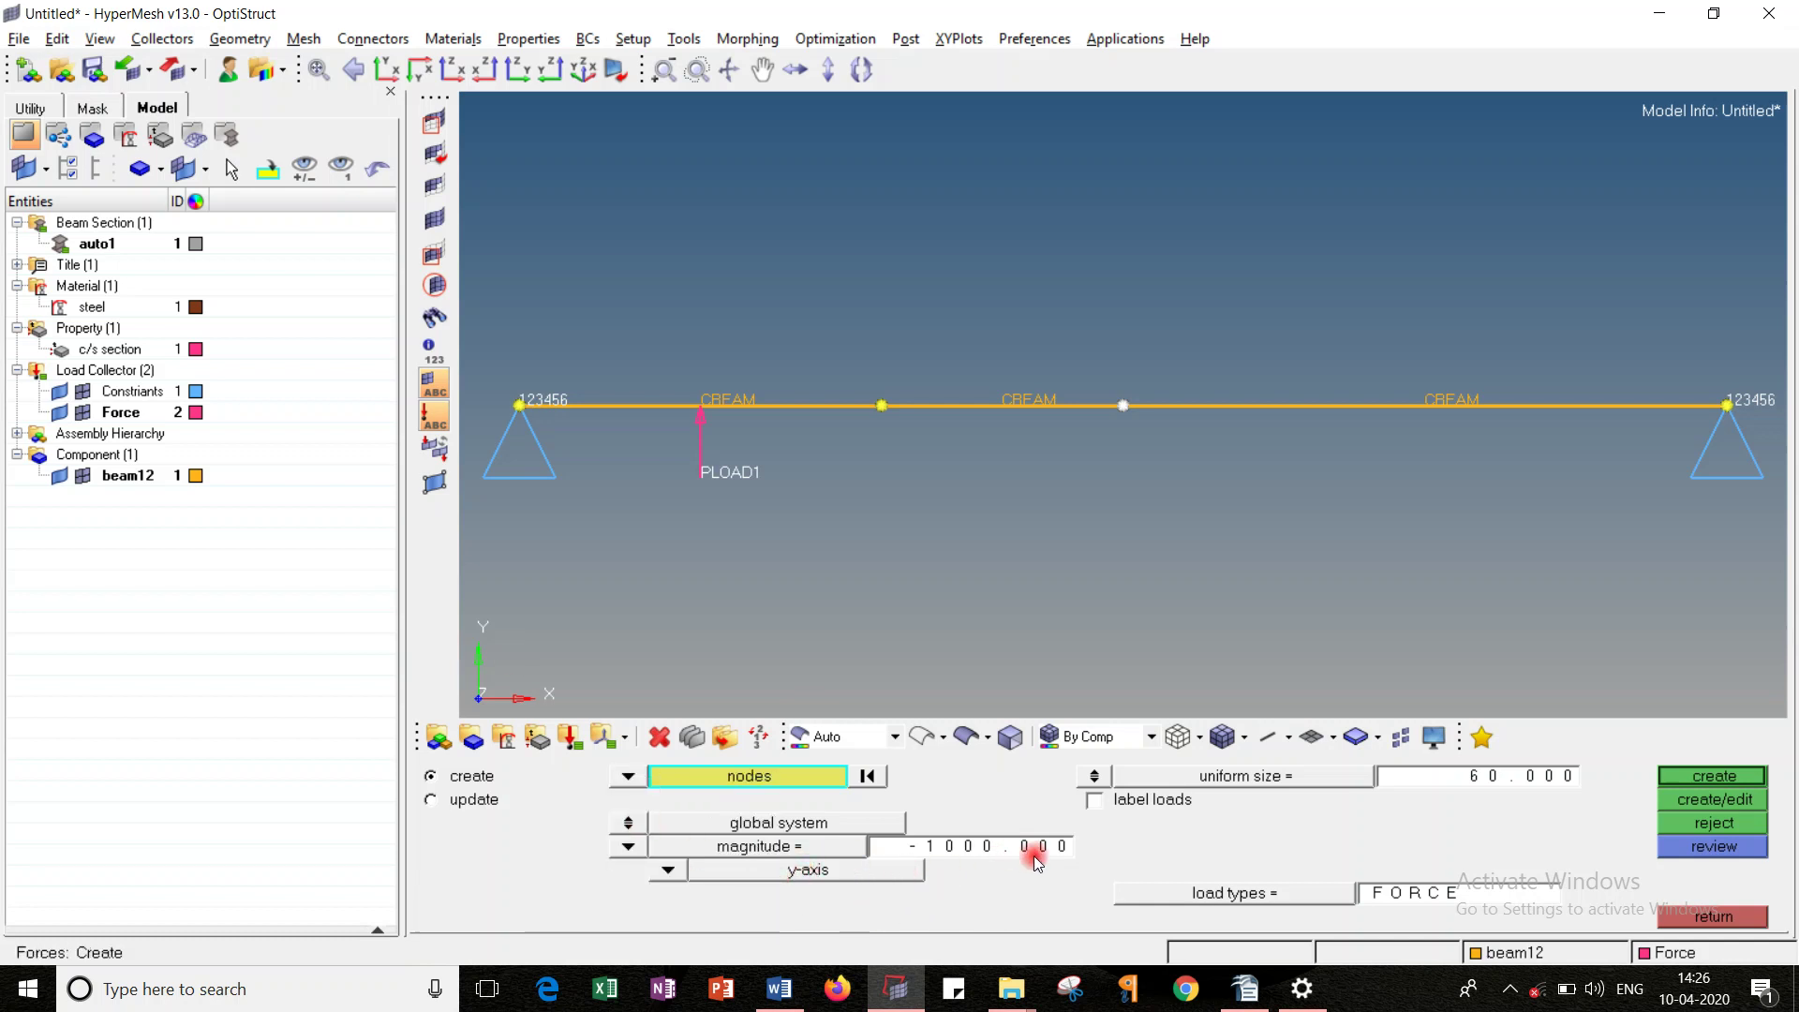
{"action": "left_click", "coordinate": [1713, 775]}
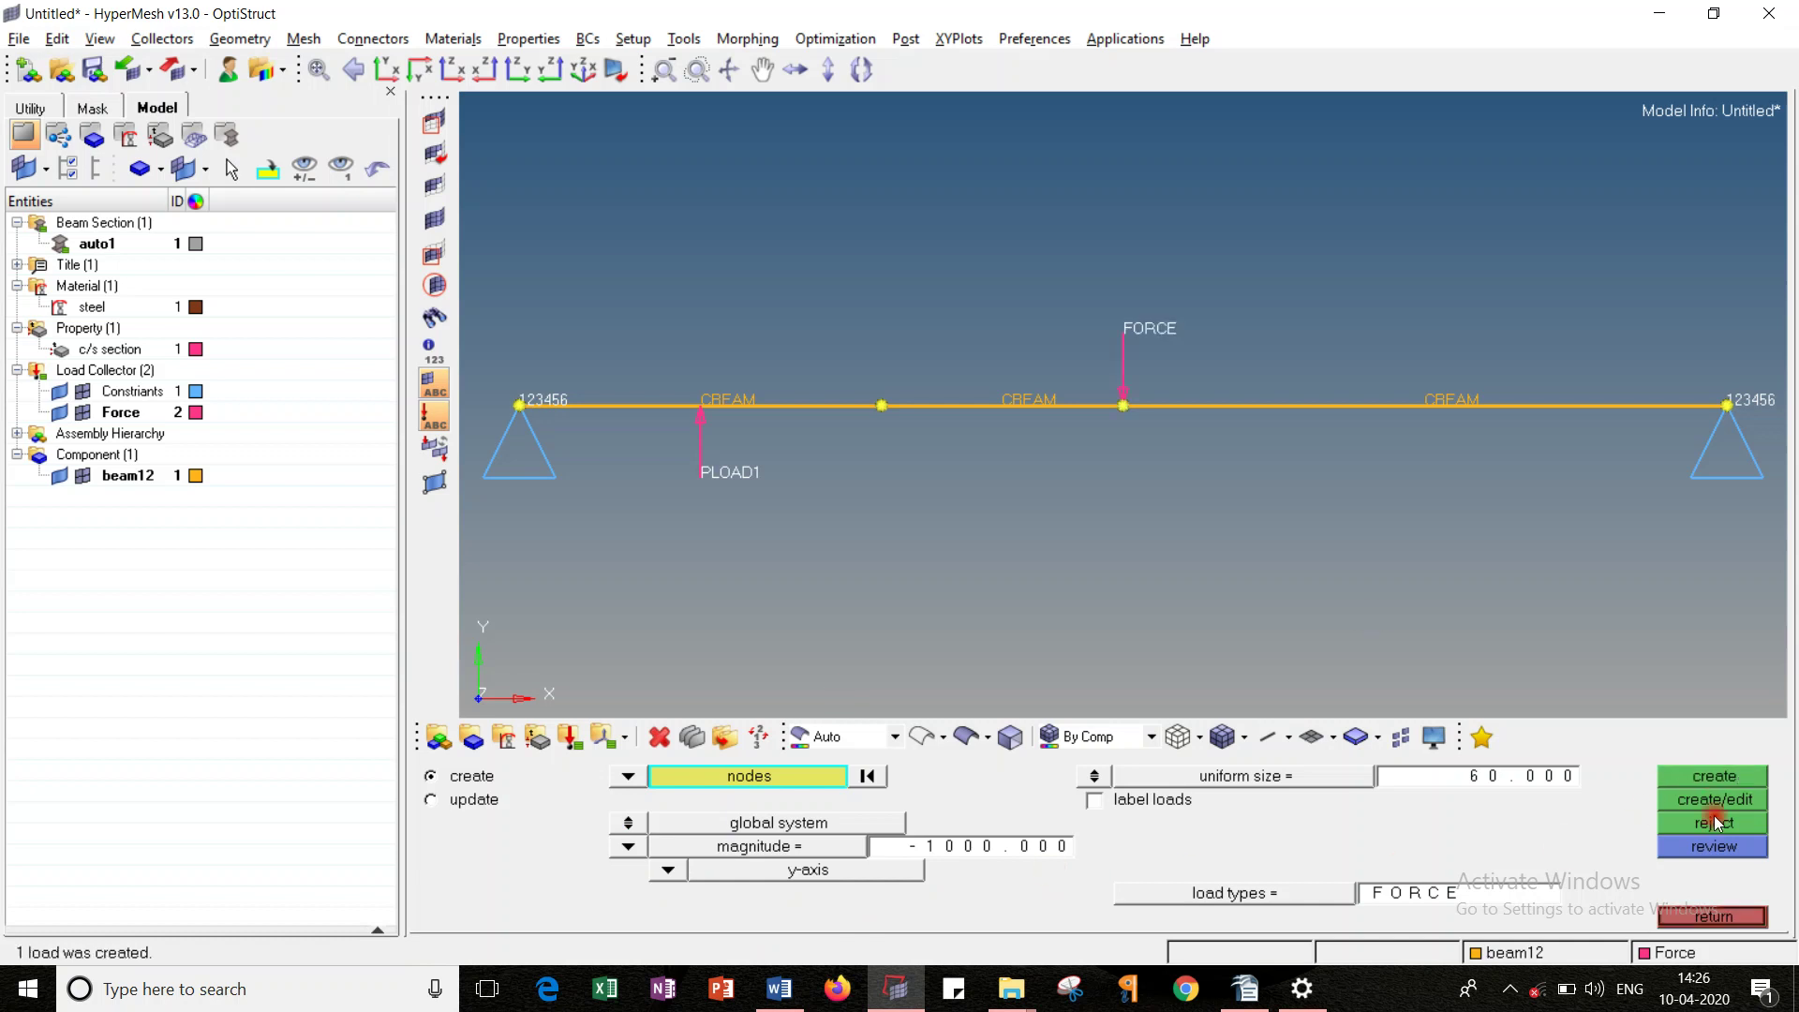
{"action": "left_click", "coordinate": [1715, 916]}
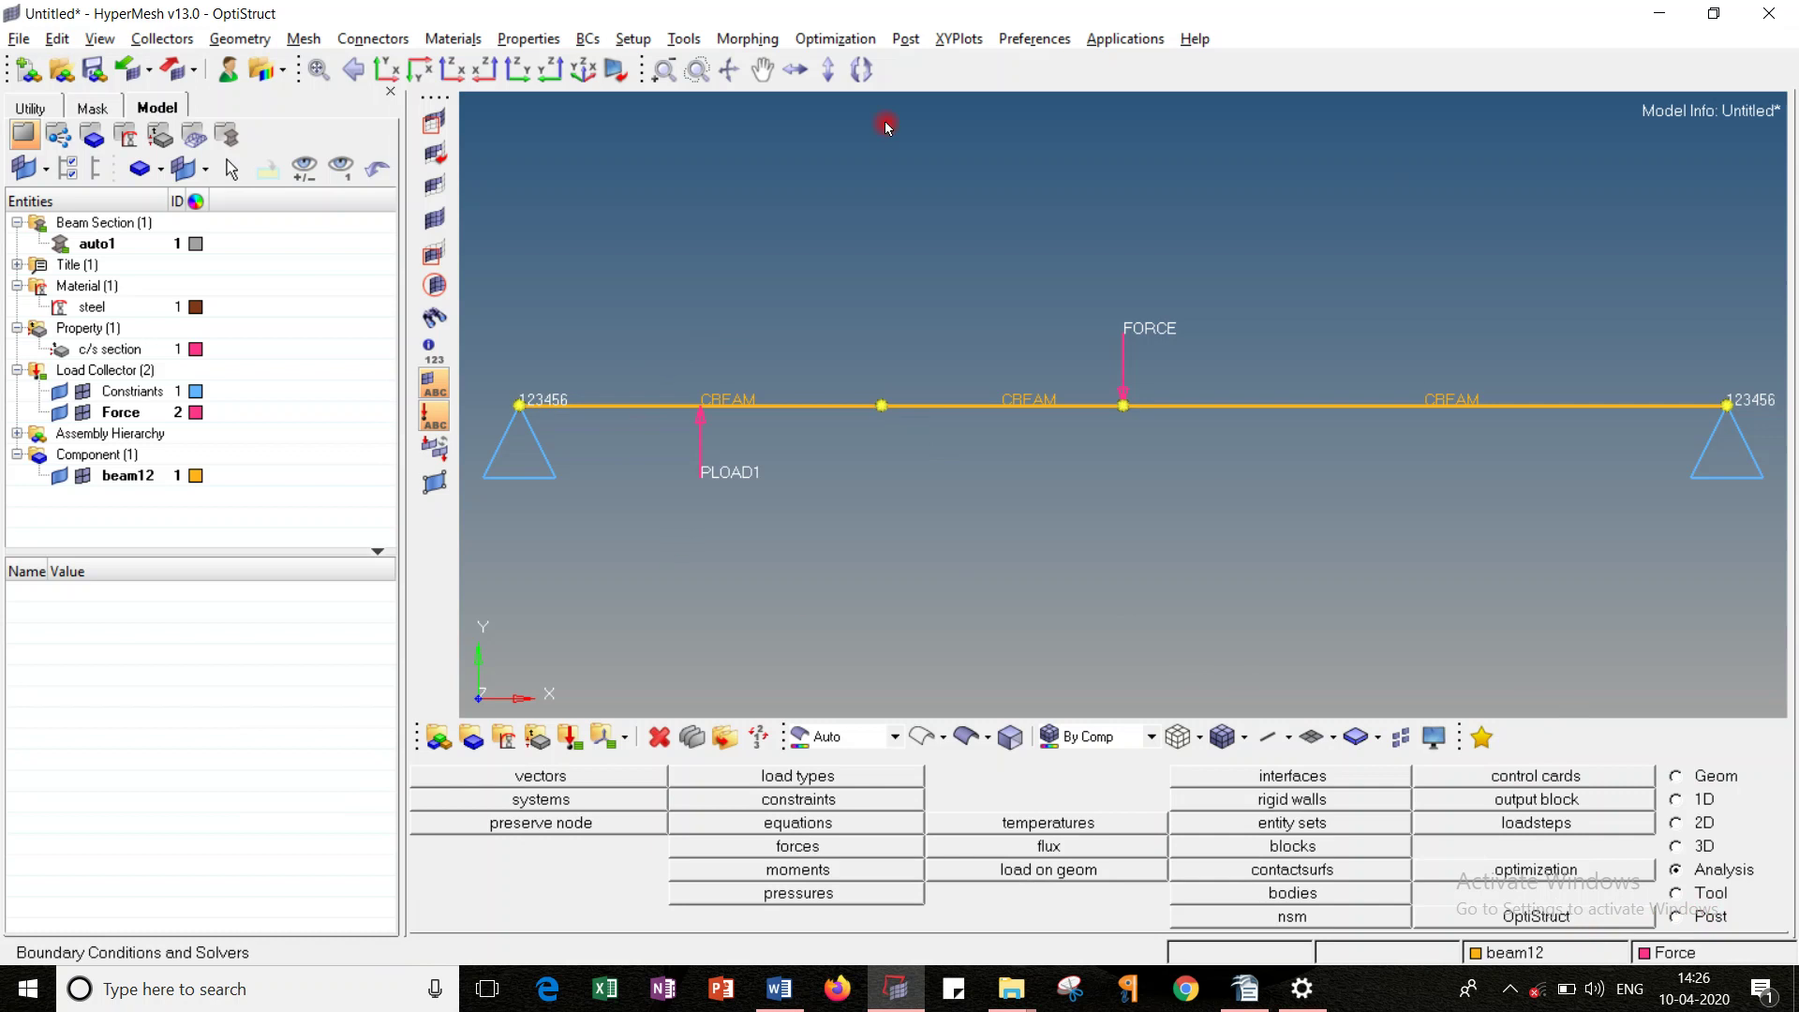
Step: Create the linear static load step '12th beam problem' using SPC collector 1 and Force collector 2
{"action": "left_click", "coordinate": [1548, 830]}
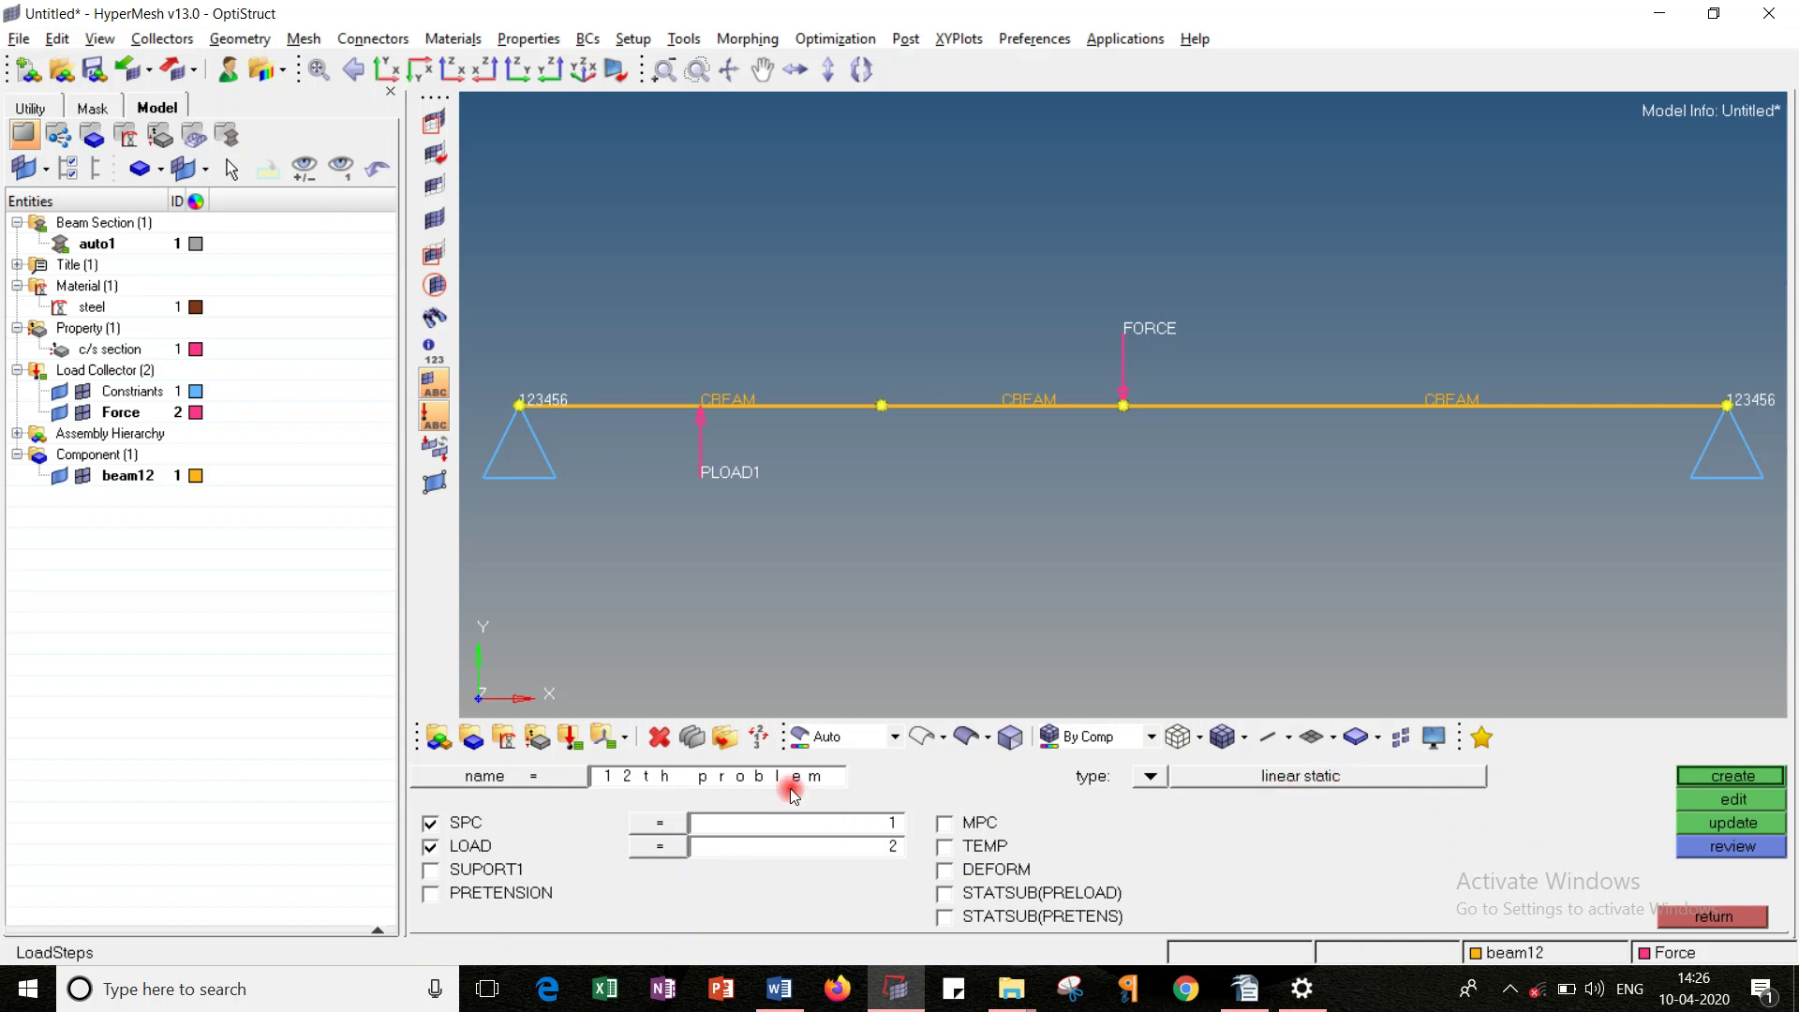
{"action": "left_click", "coordinate": [732, 780]}
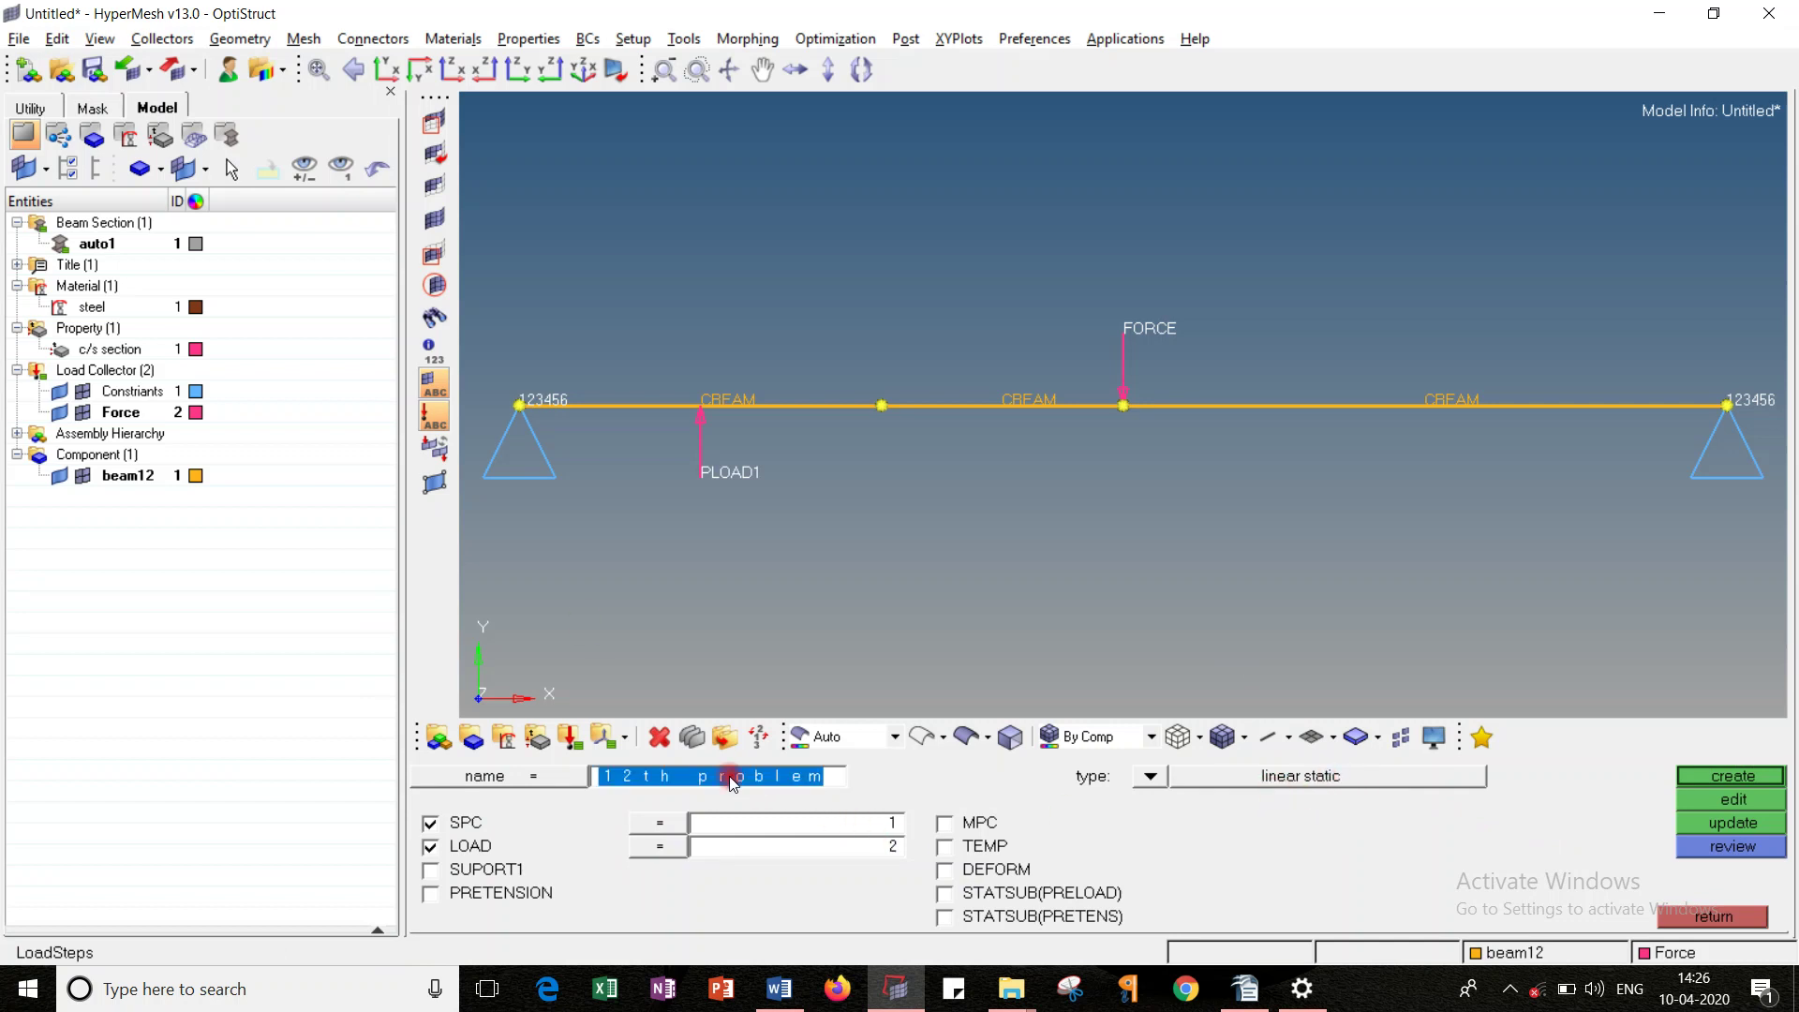
{"action": "type", "text": "12"}
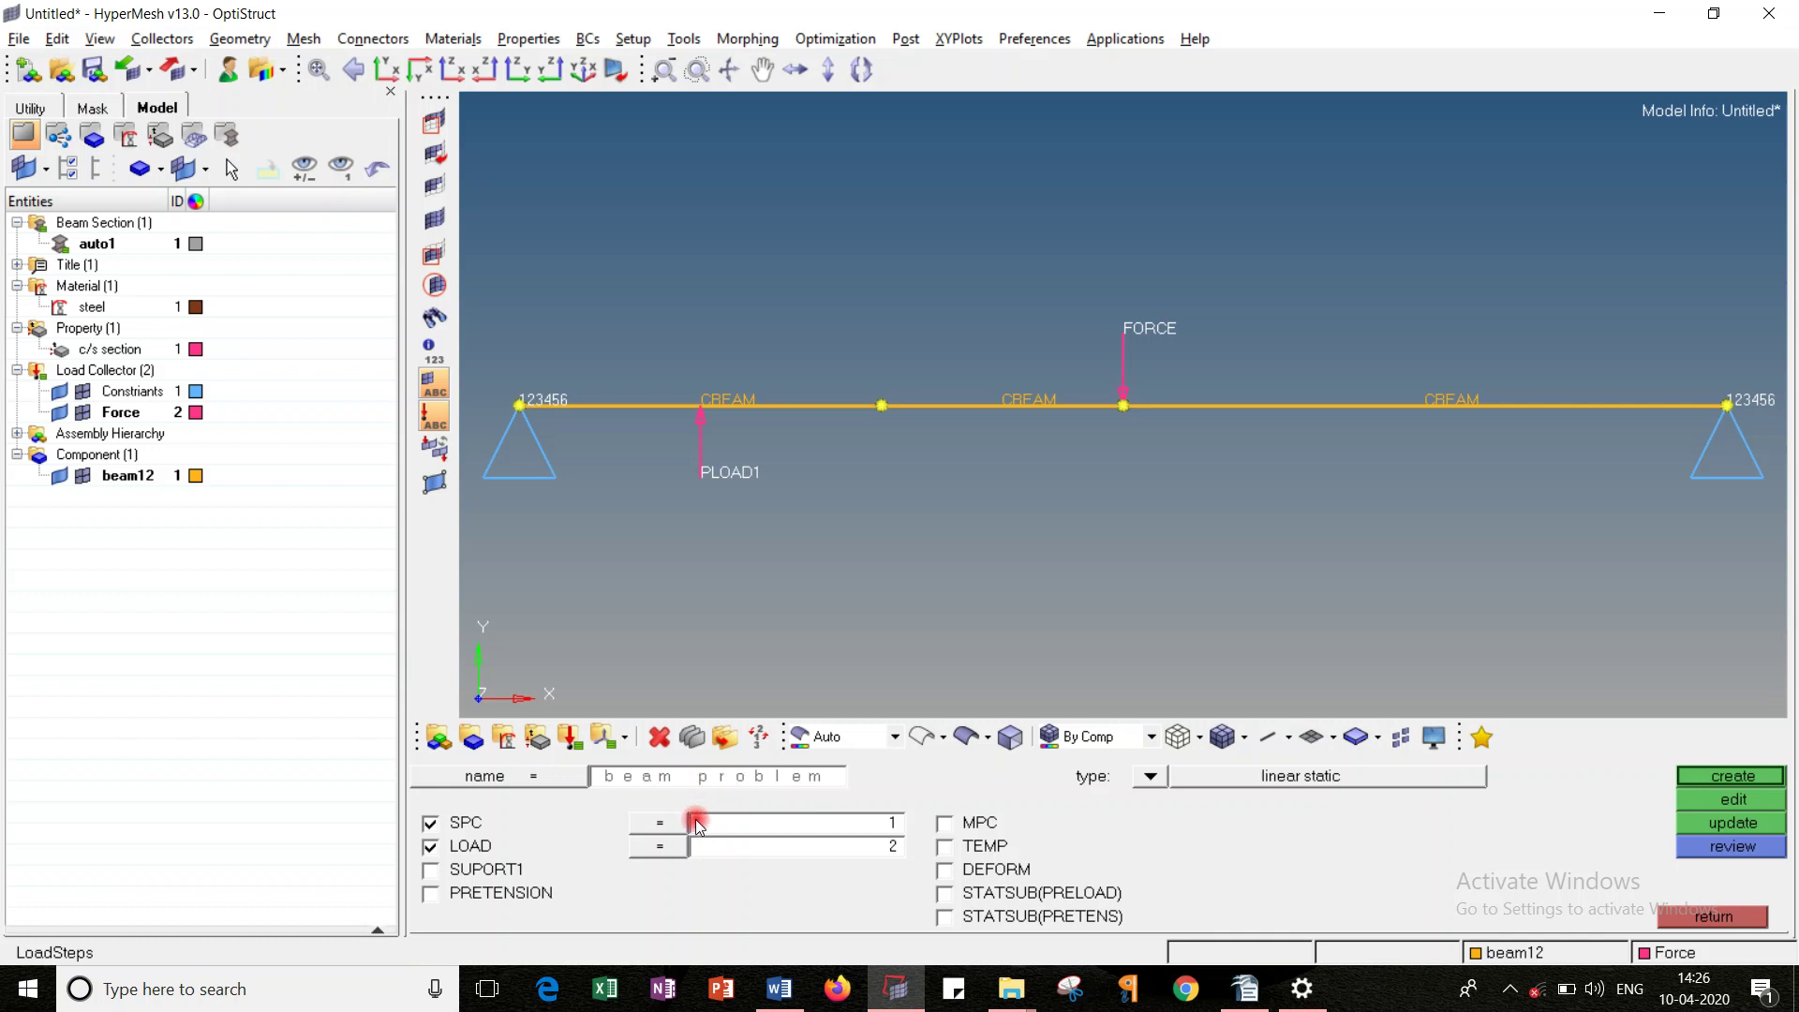
{"action": "left_click", "coordinate": [661, 840]}
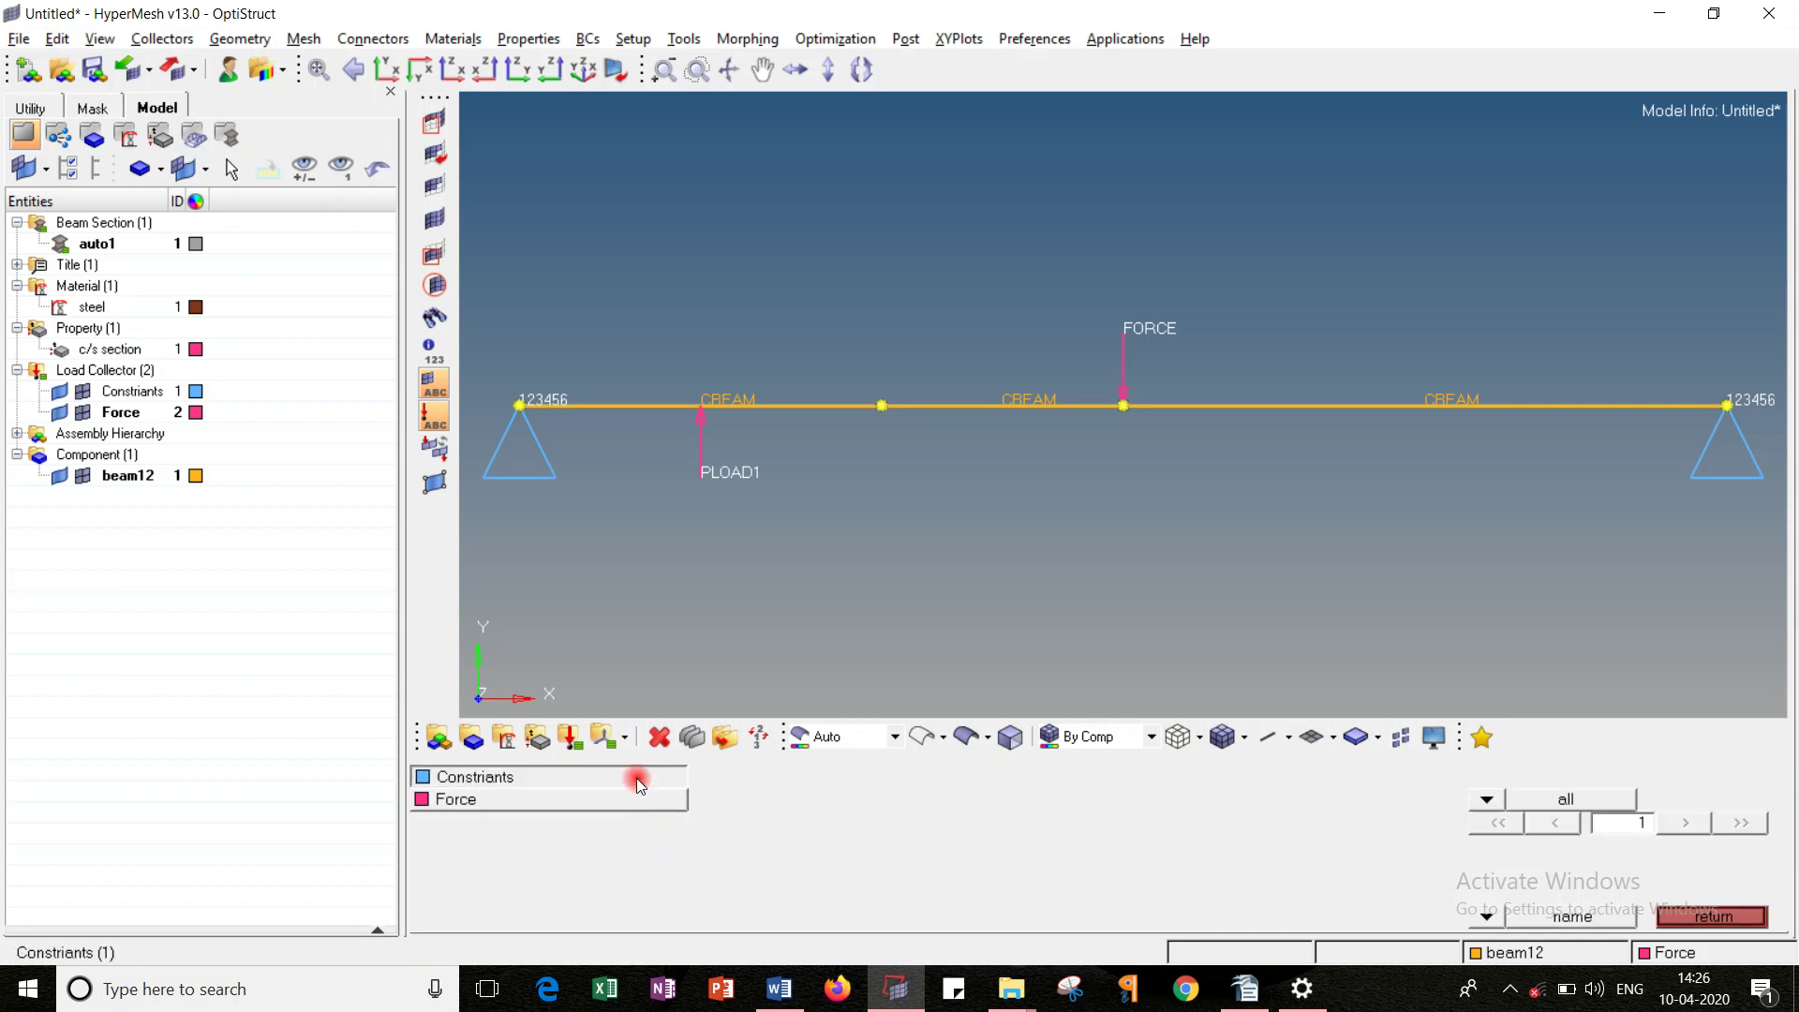
{"action": "left_click", "coordinate": [641, 796]}
{"action": "left_click", "coordinate": [658, 845]}
{"action": "left_click", "coordinate": [646, 801]}
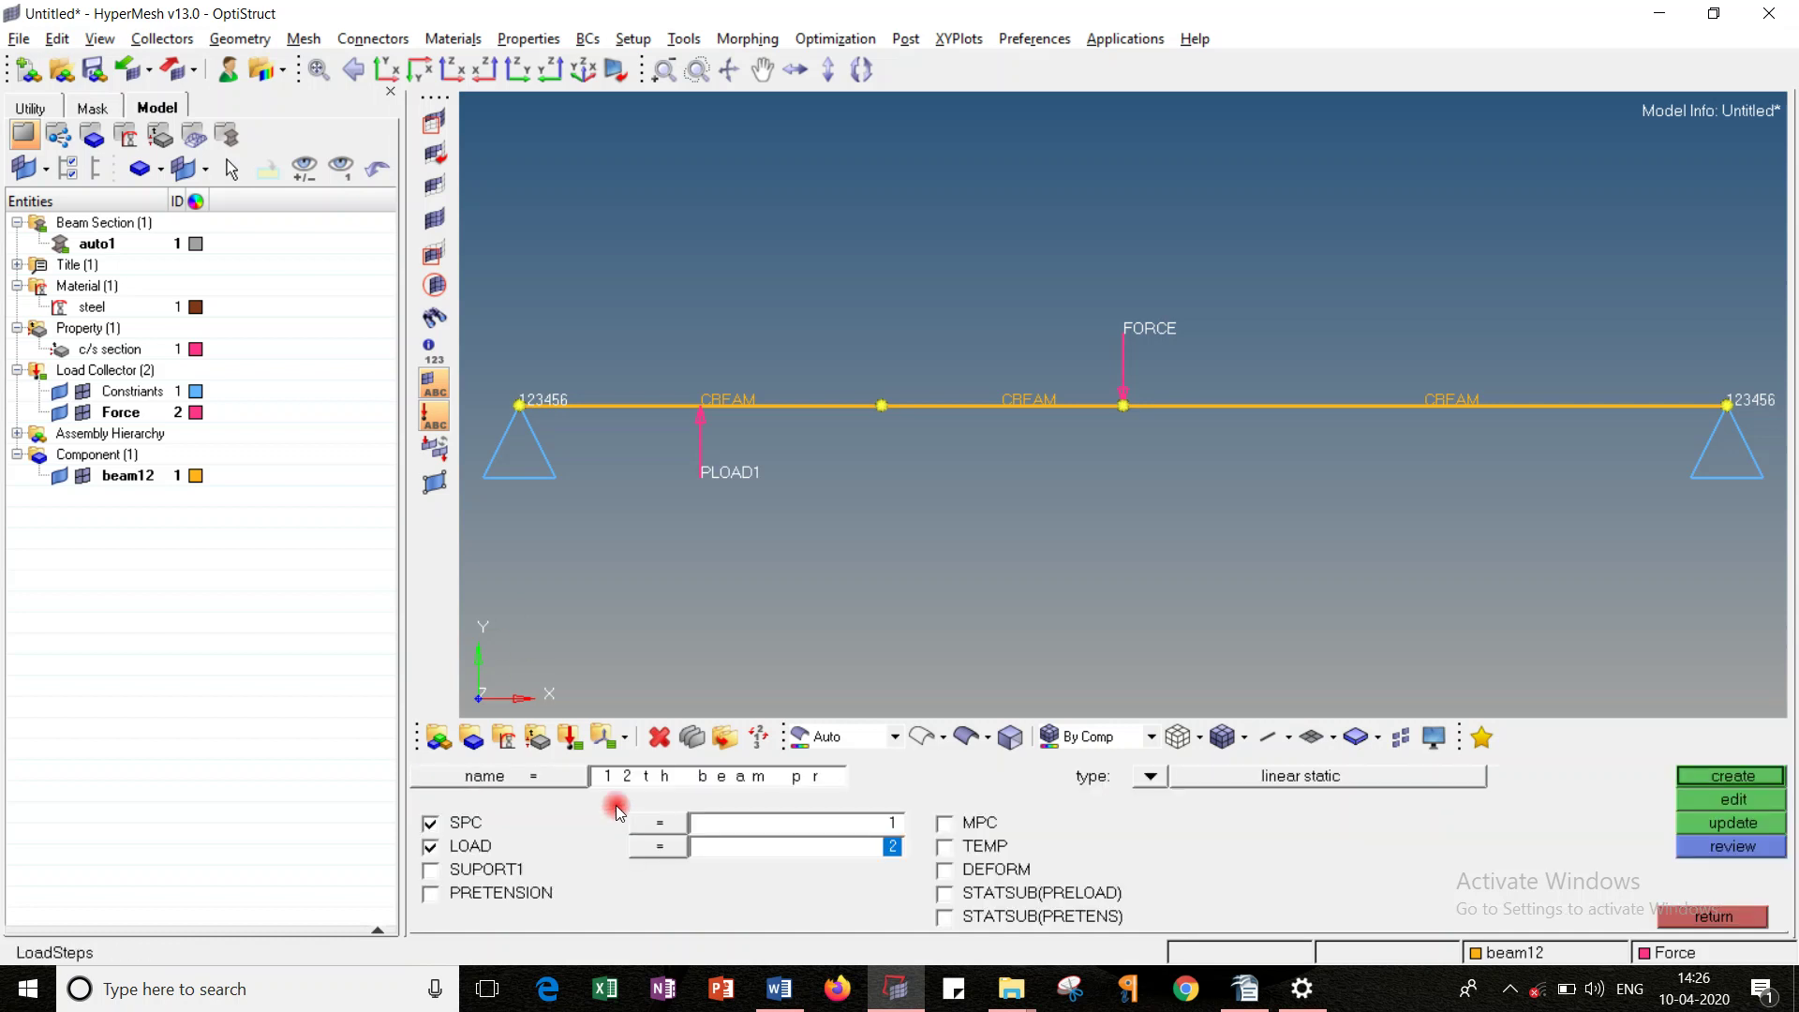
{"action": "left_click", "coordinate": [1684, 777]}
{"action": "left_click", "coordinate": [1710, 913]}
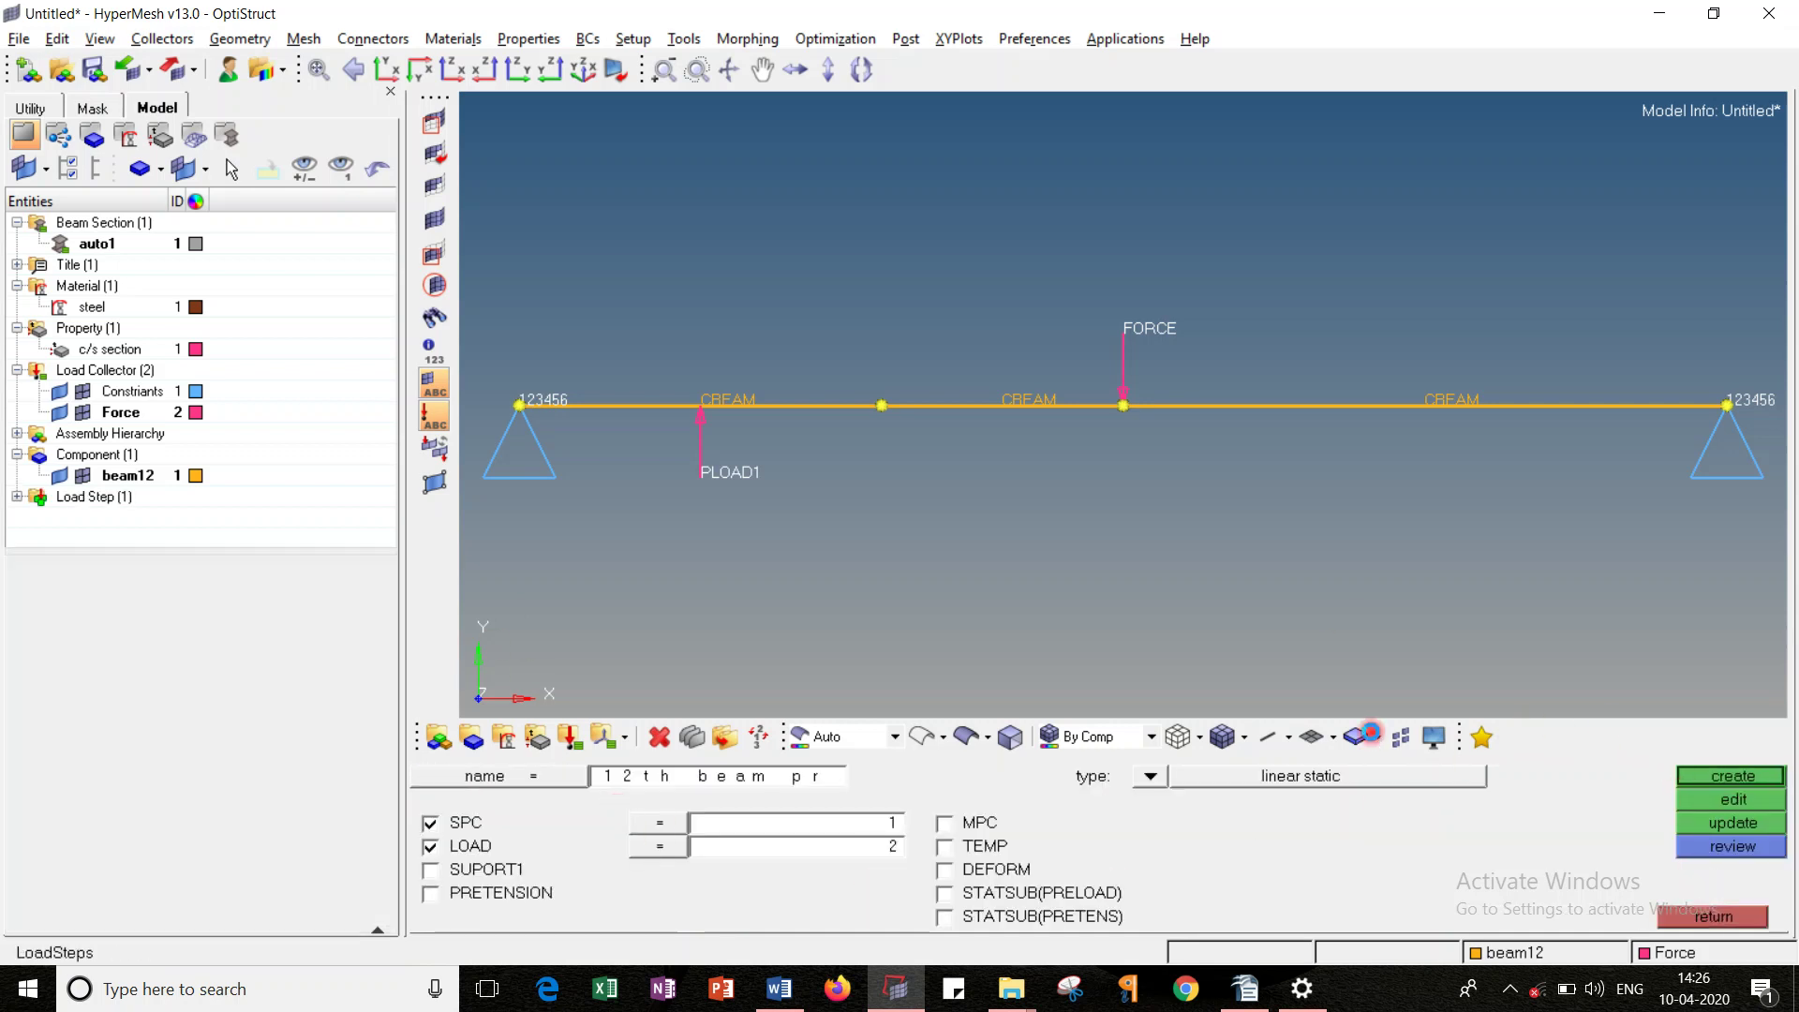
{"action": "left_click", "coordinate": [17, 497]}
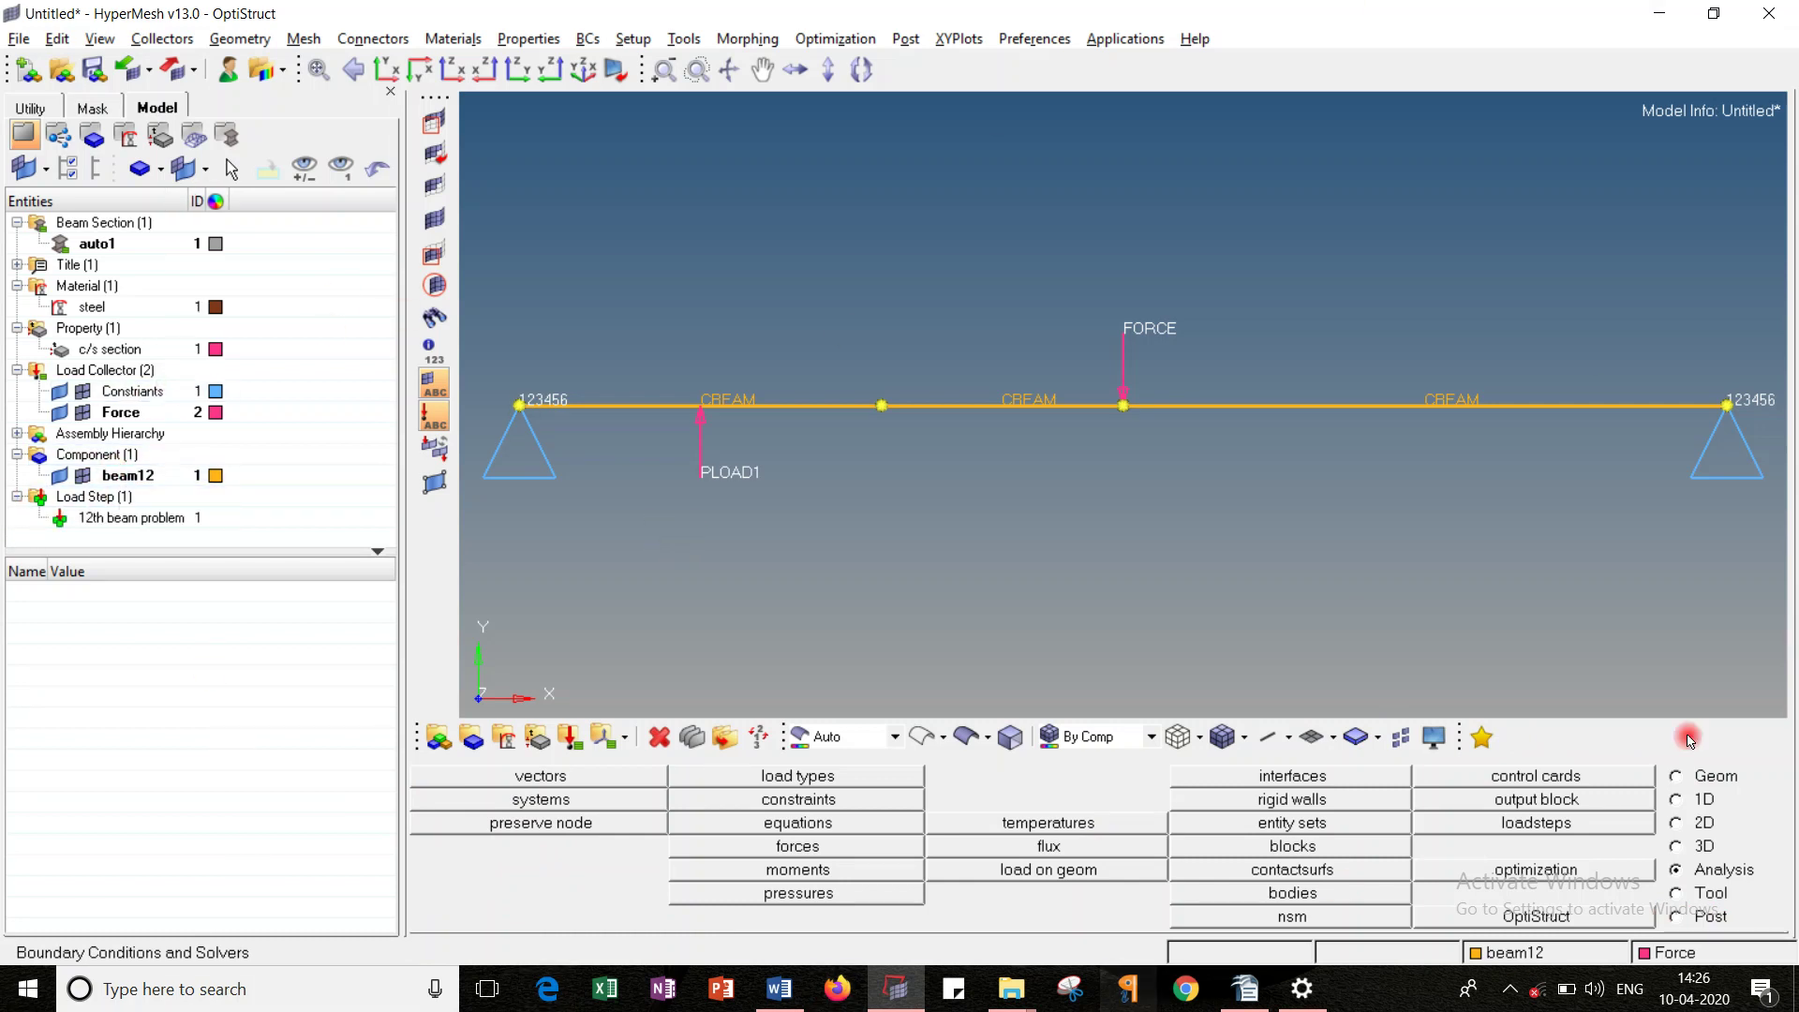
Step: Save the beam model under the name 'example'
{"action": "left_click", "coordinate": [92, 73]}
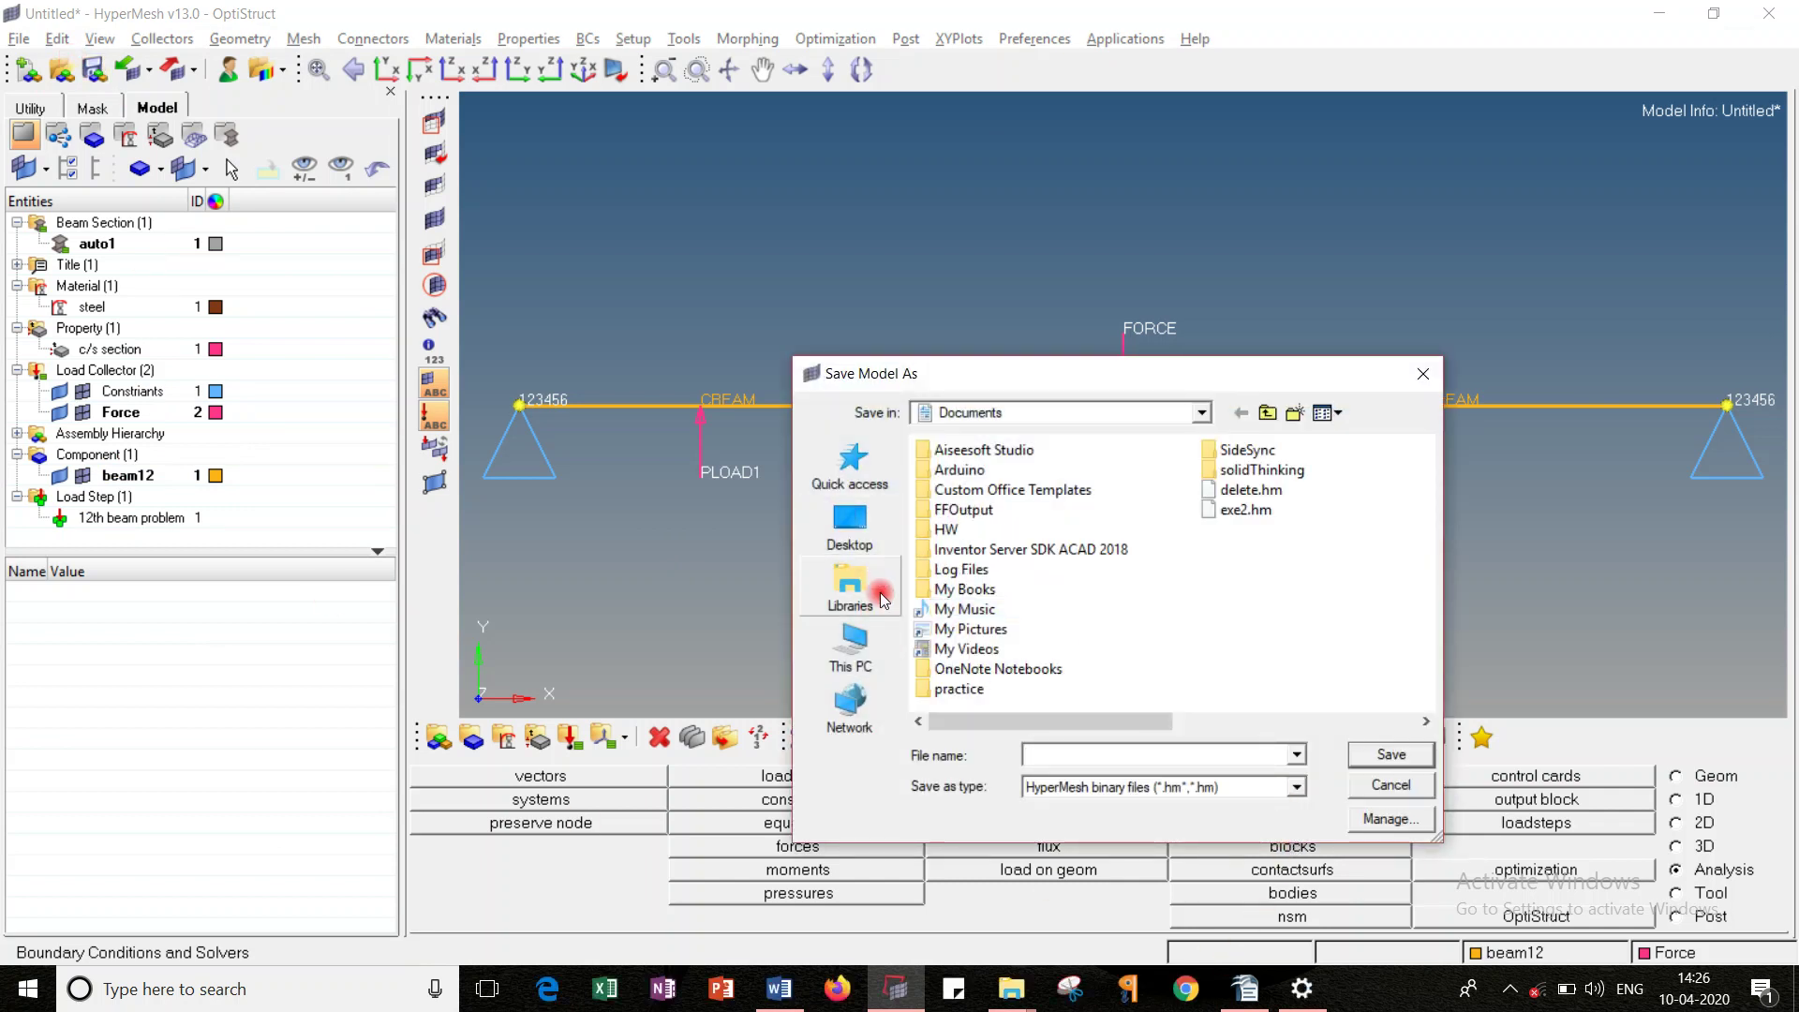
{"action": "type", "text": "exa"}
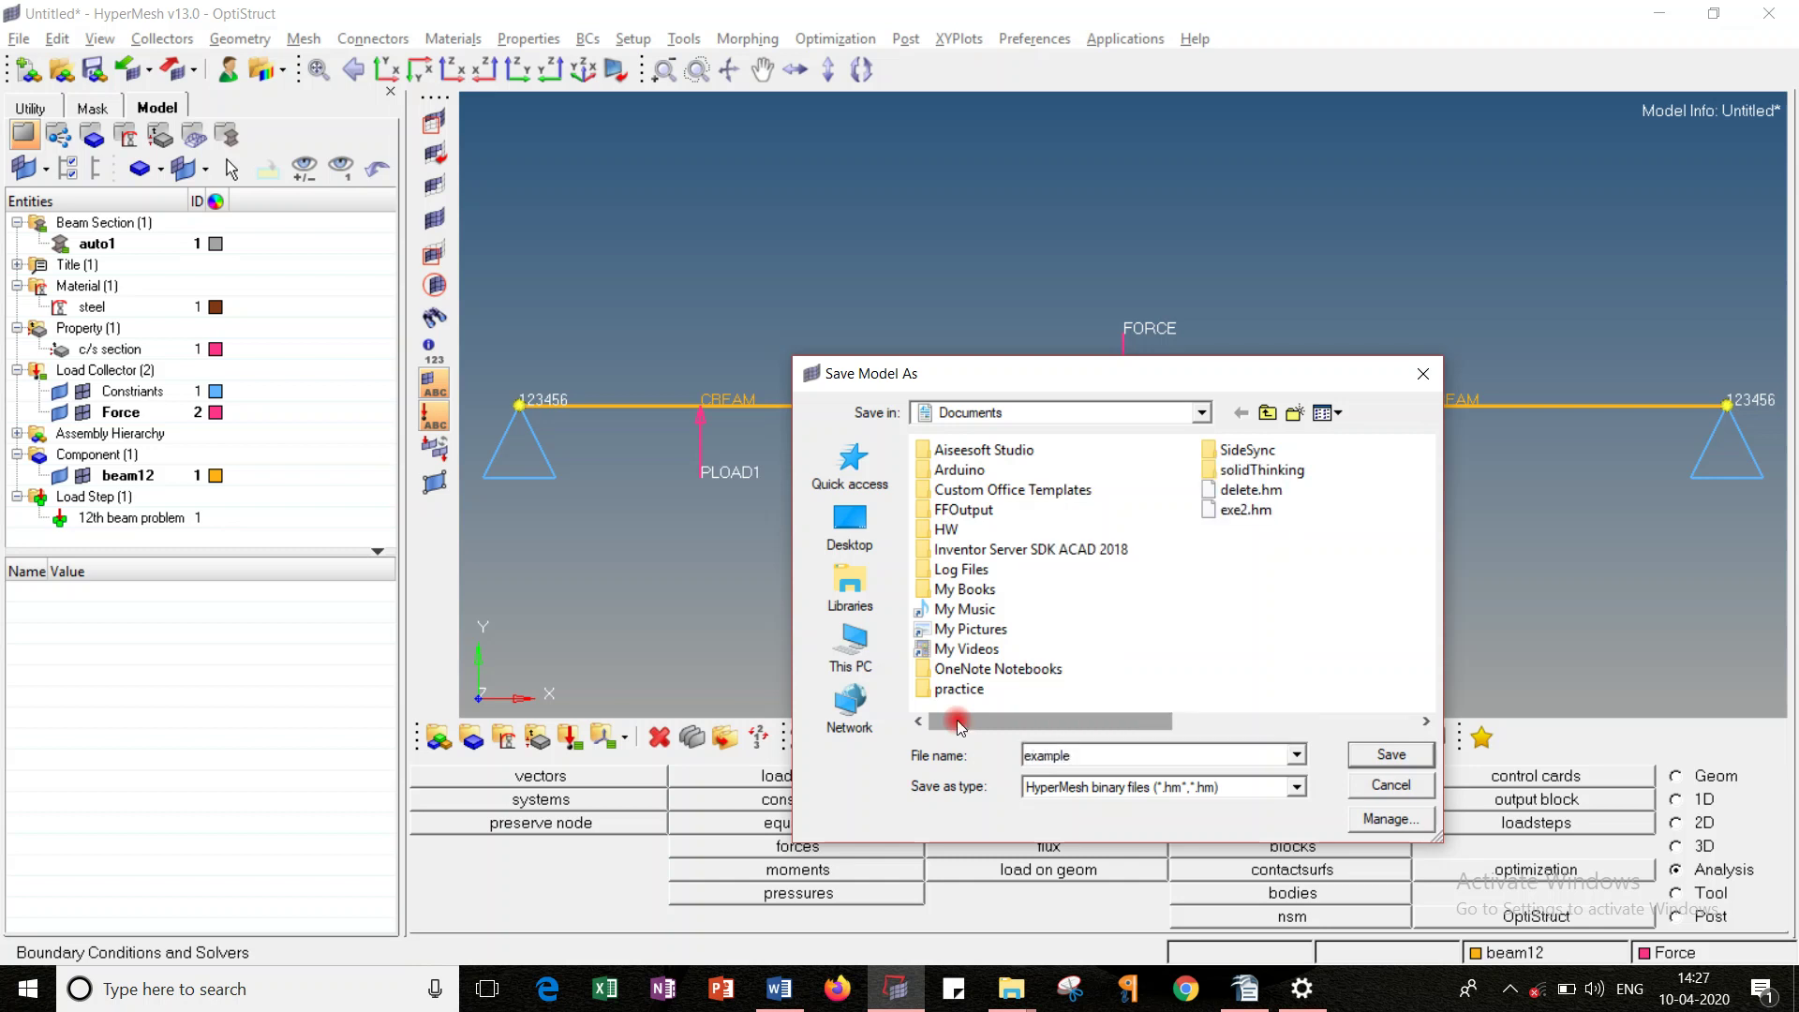
{"action": "type", "text": "mple"}
{"action": "key", "text": "Return"}
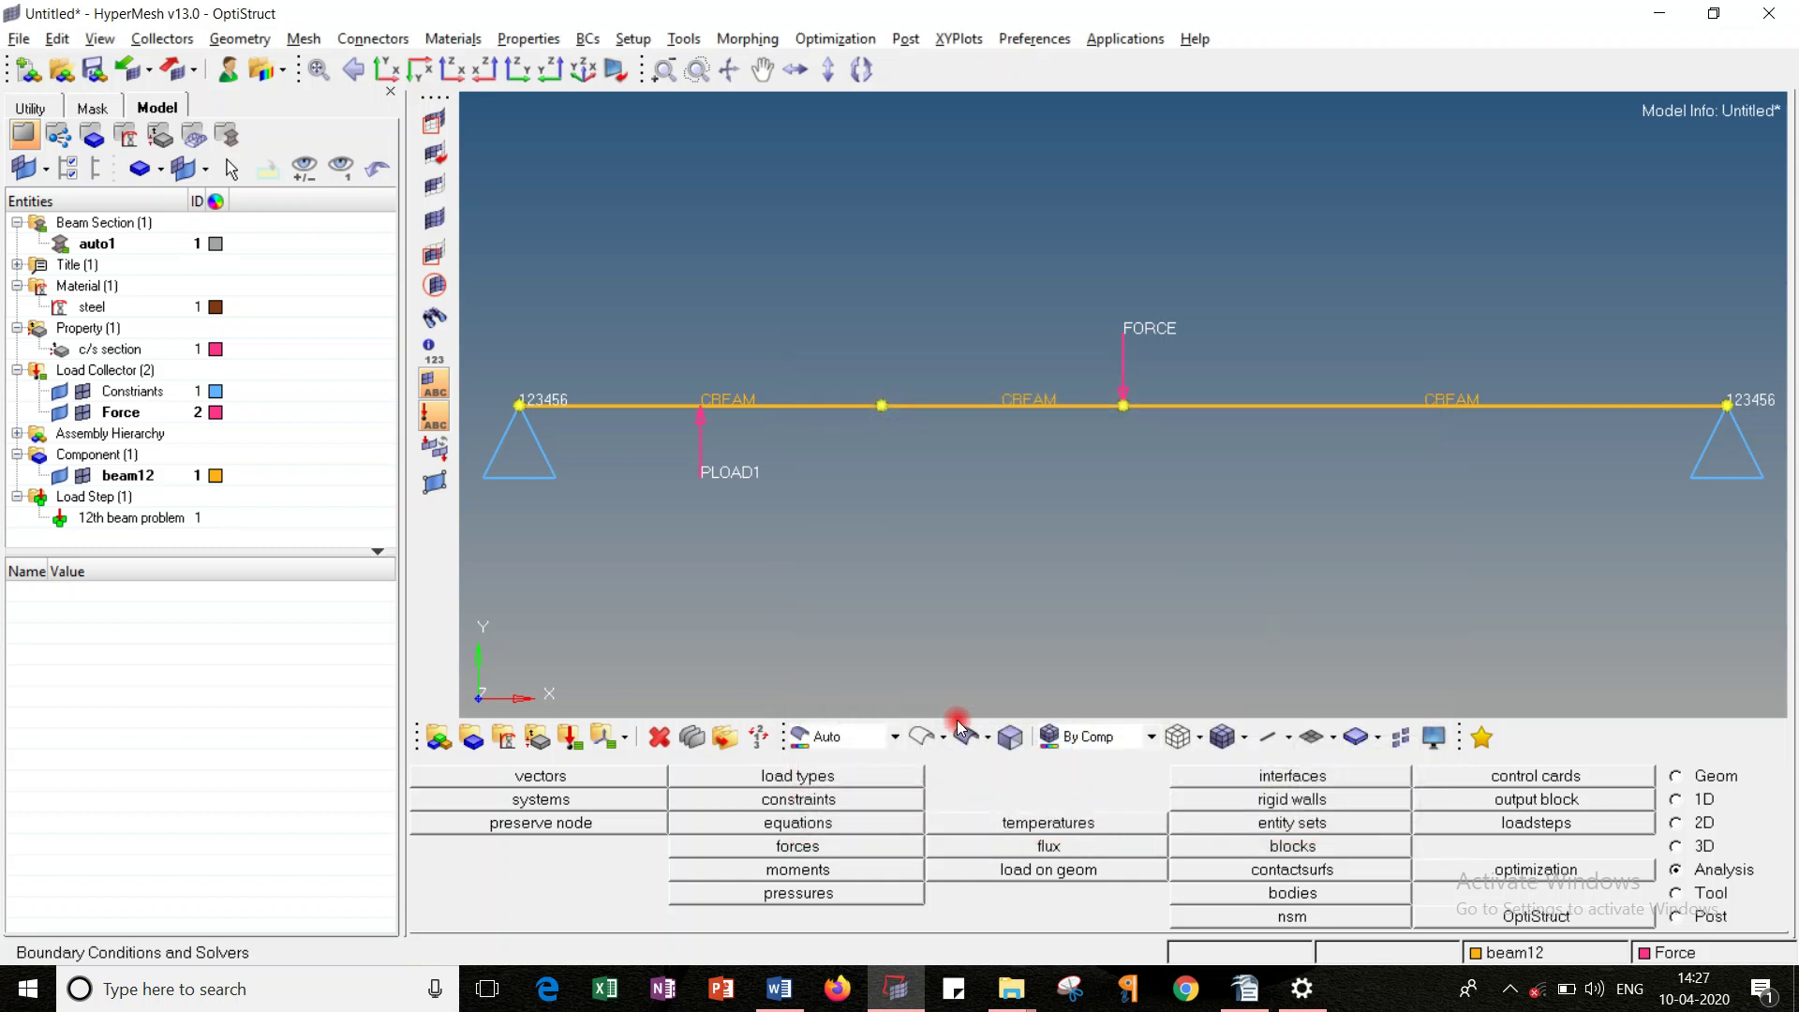
Step: Run the OptiStruct analysis on the model and close the finished solver log
{"action": "left_click", "coordinate": [1581, 922]}
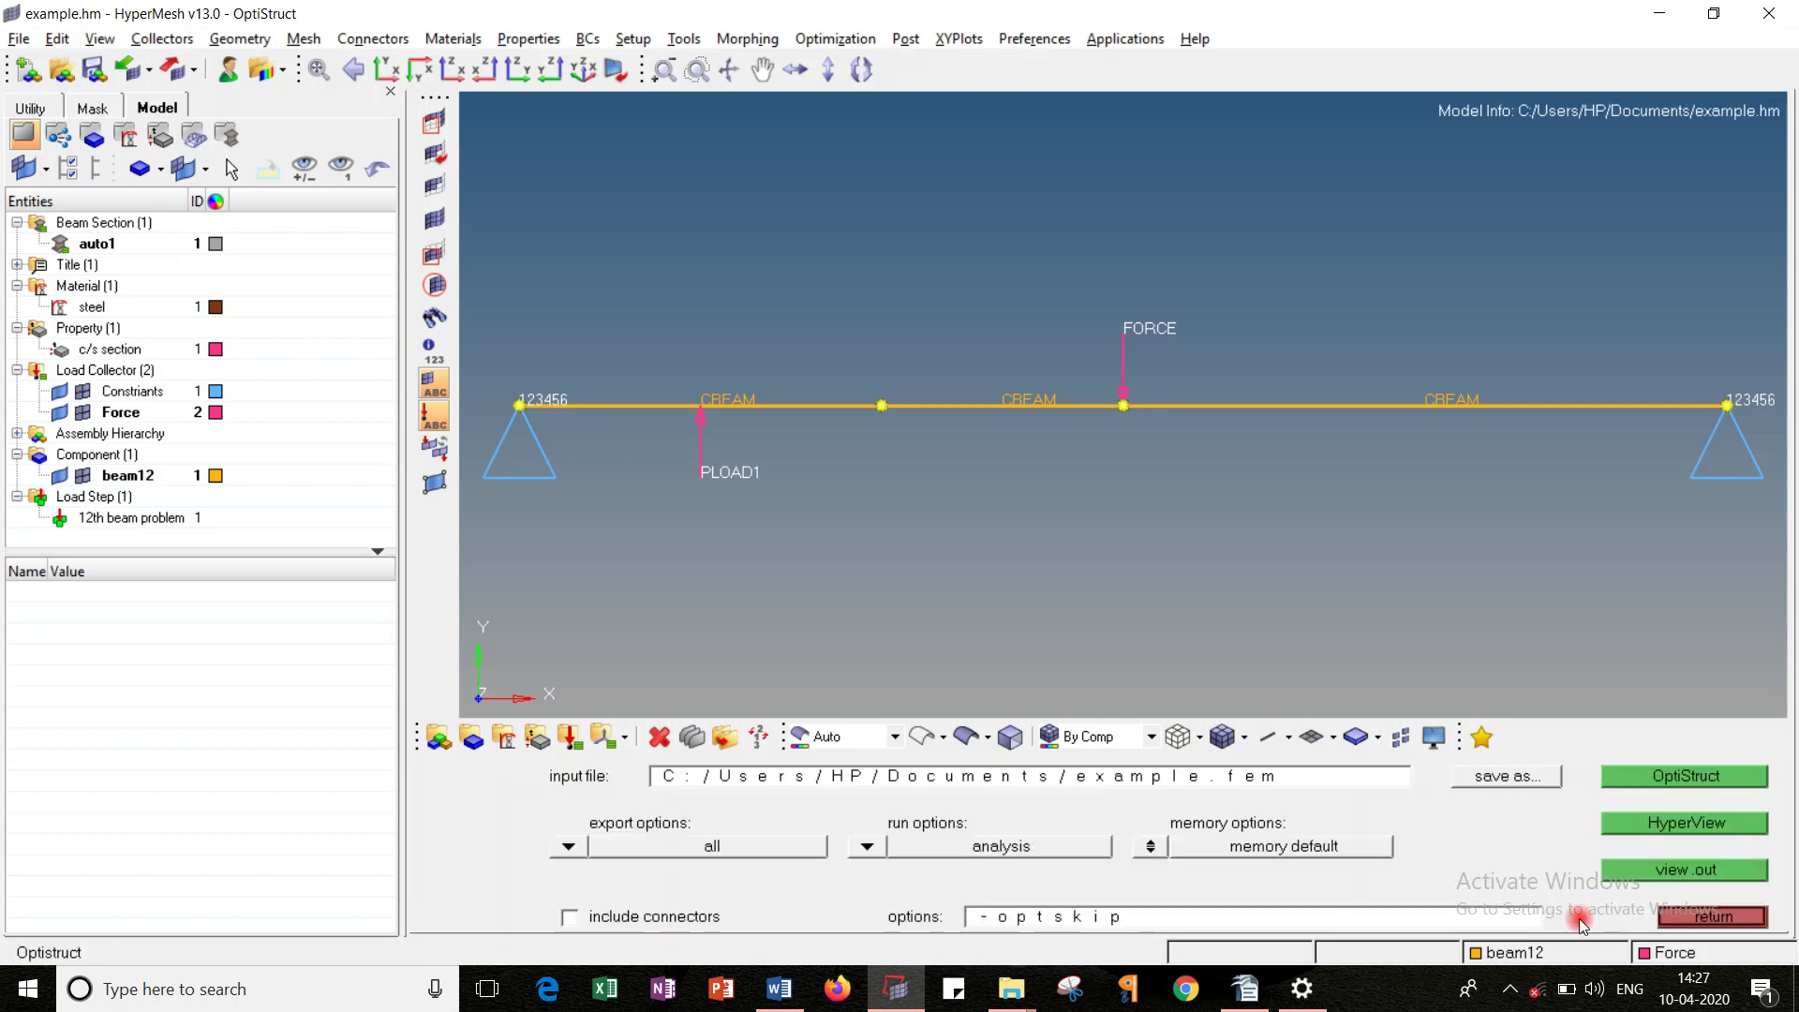
{"action": "left_click", "coordinate": [1604, 777]}
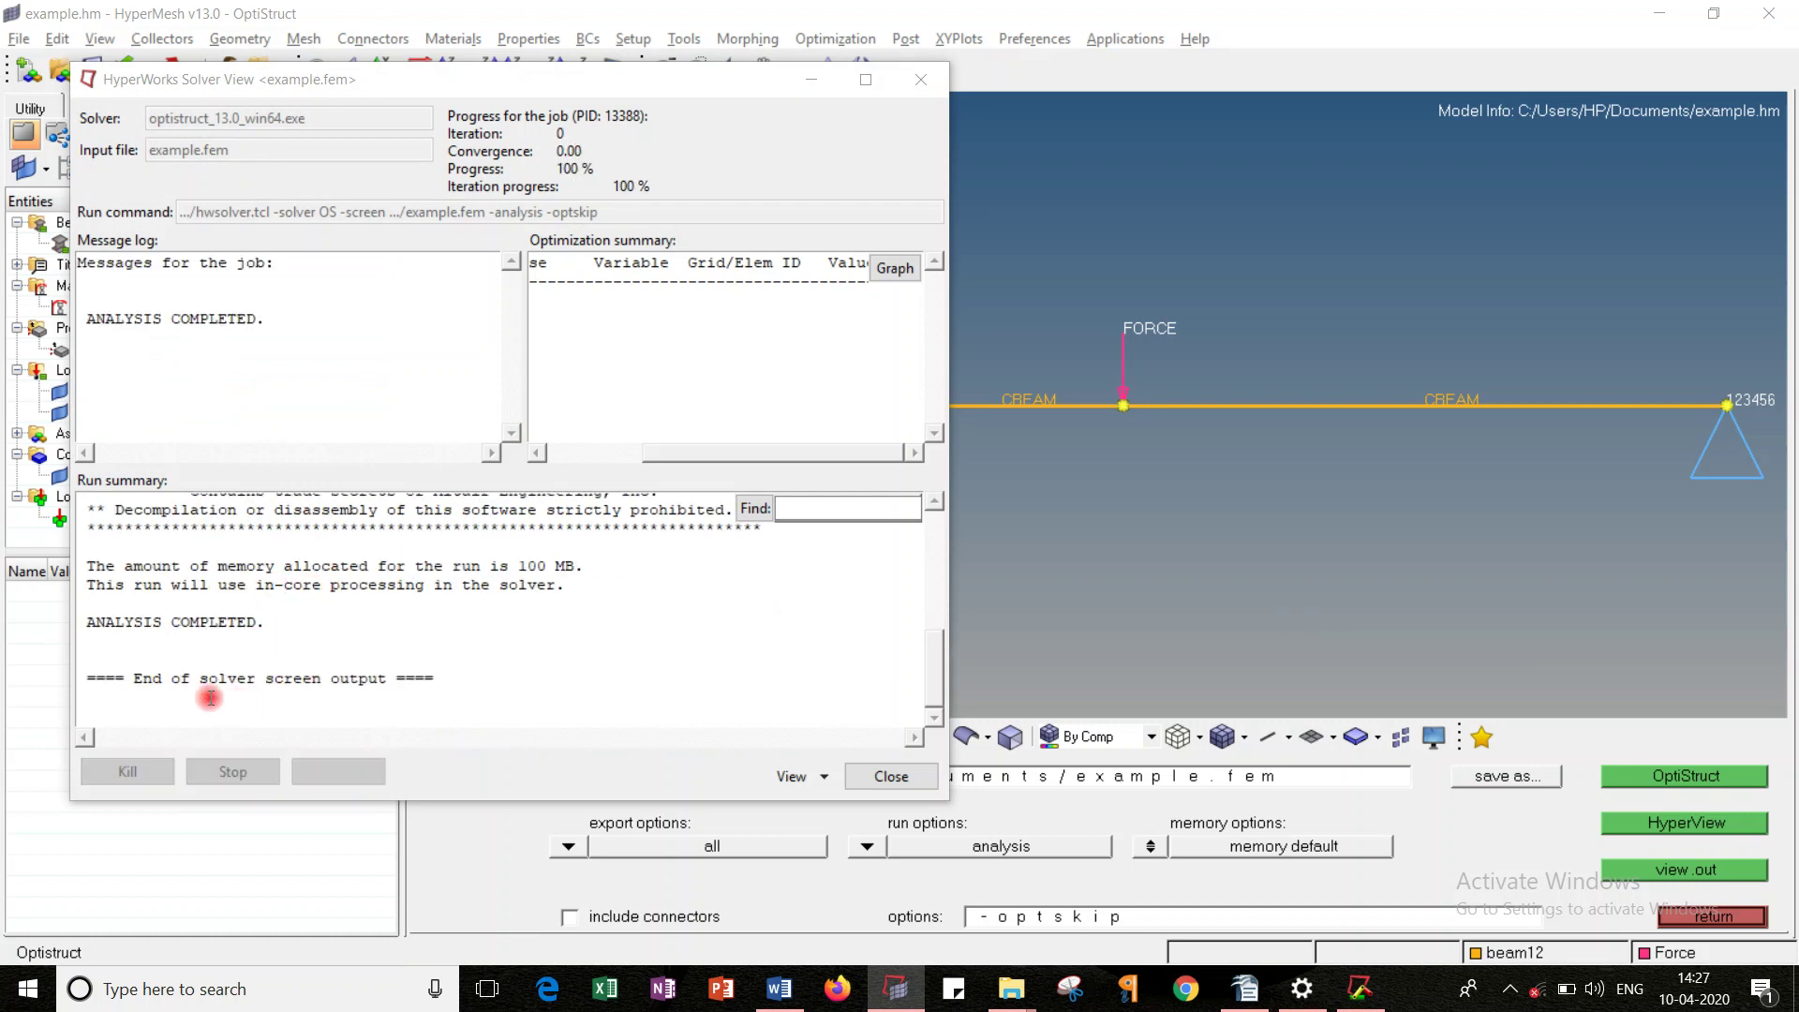
{"action": "left_click", "coordinate": [883, 778]}
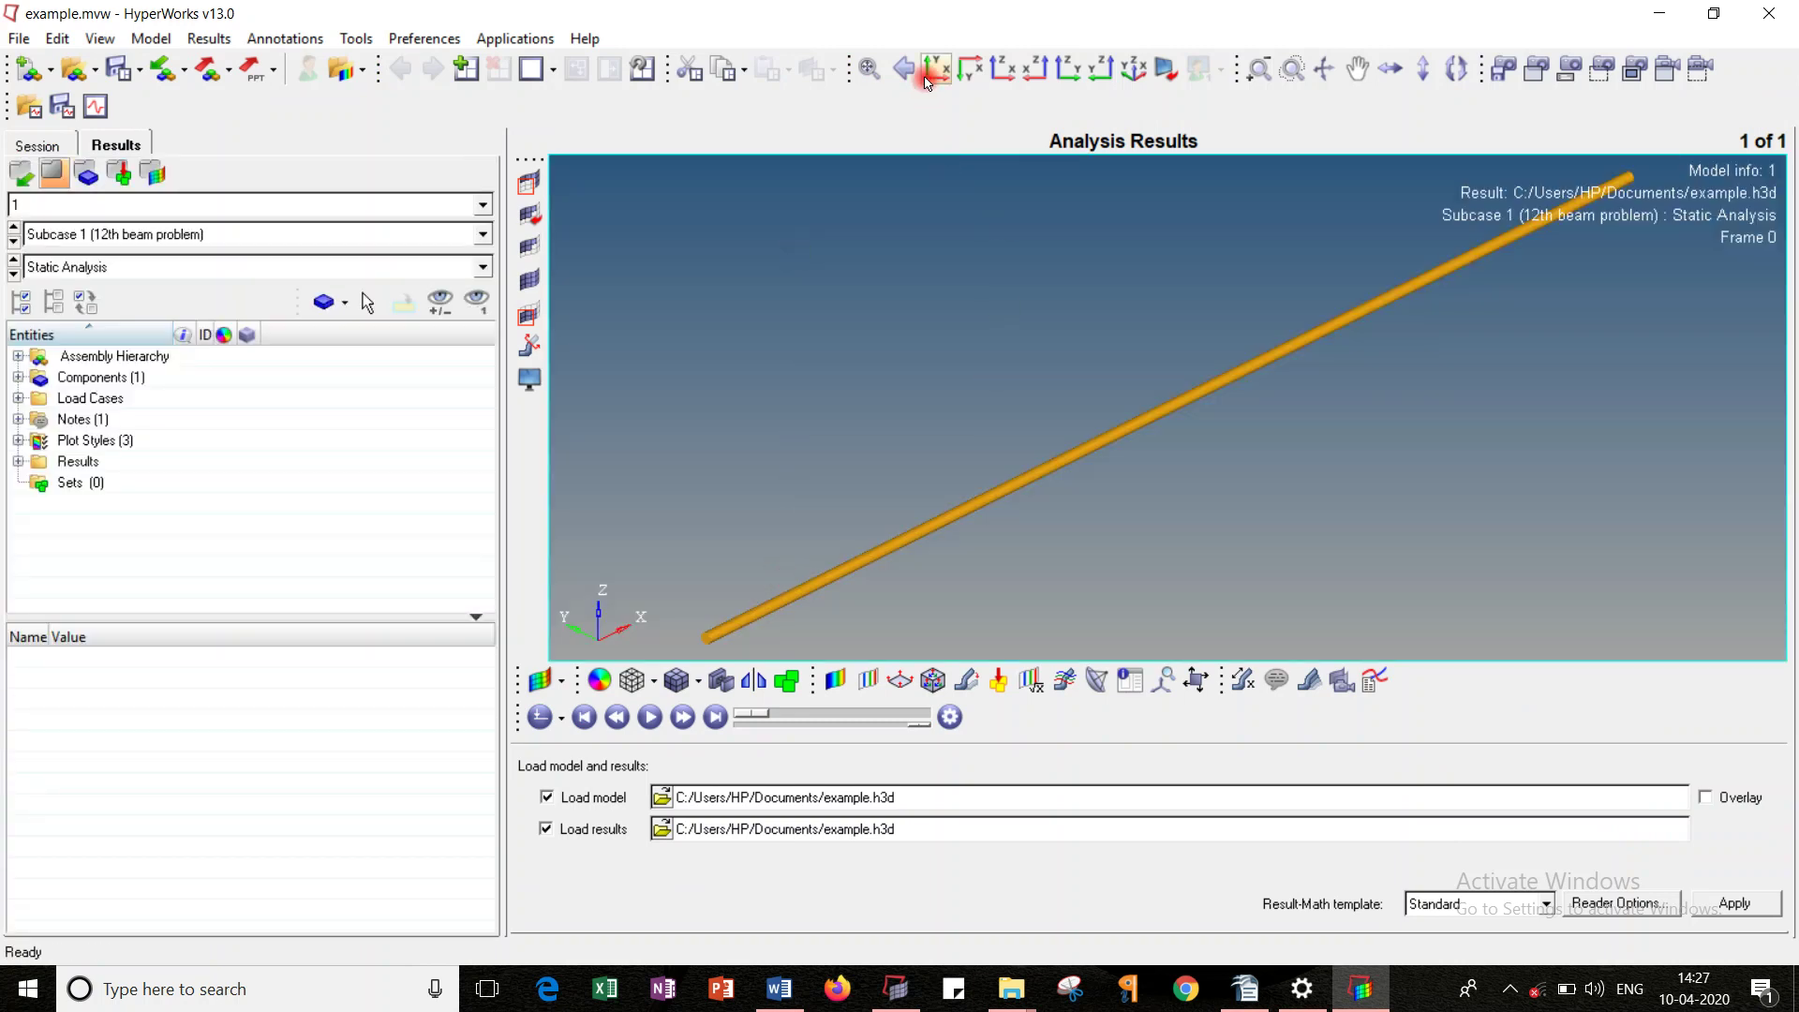
Step: Show the beam in the XY view with a Displacement Y contour, 0 to -9.885E-02
{"action": "left_click", "coordinate": [933, 71]}
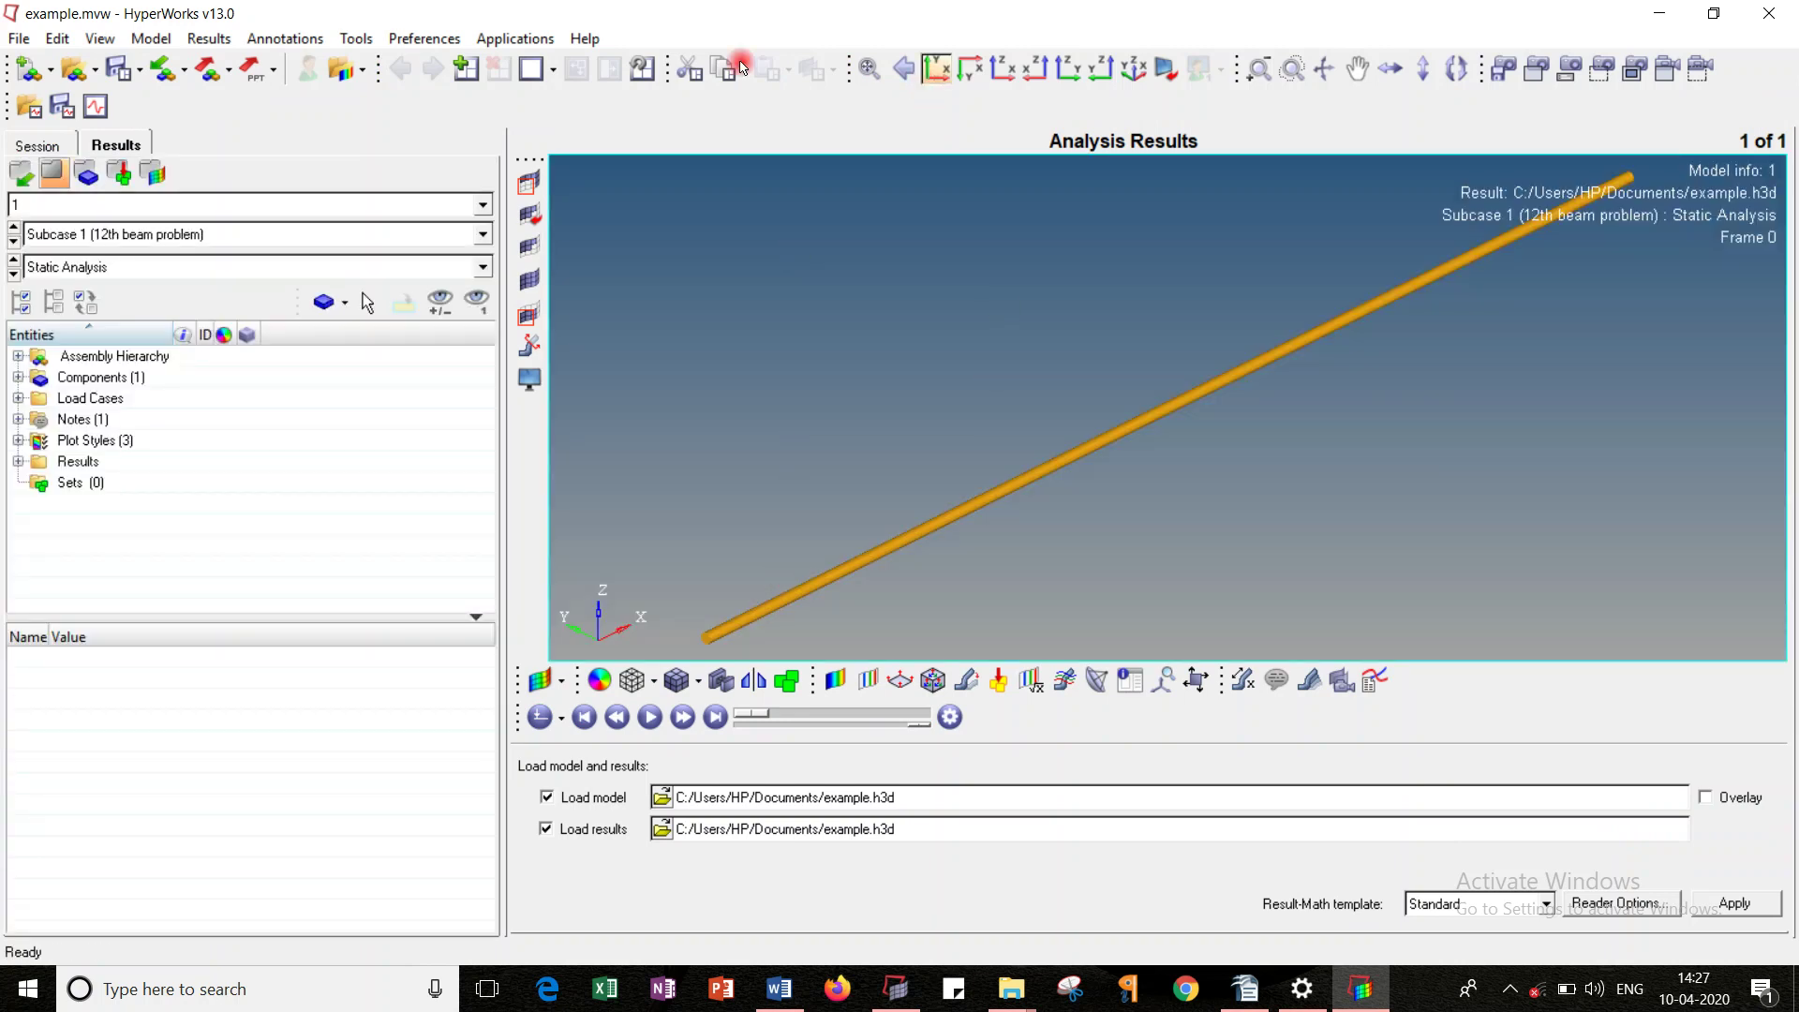
{"action": "left_click", "coordinate": [830, 681]}
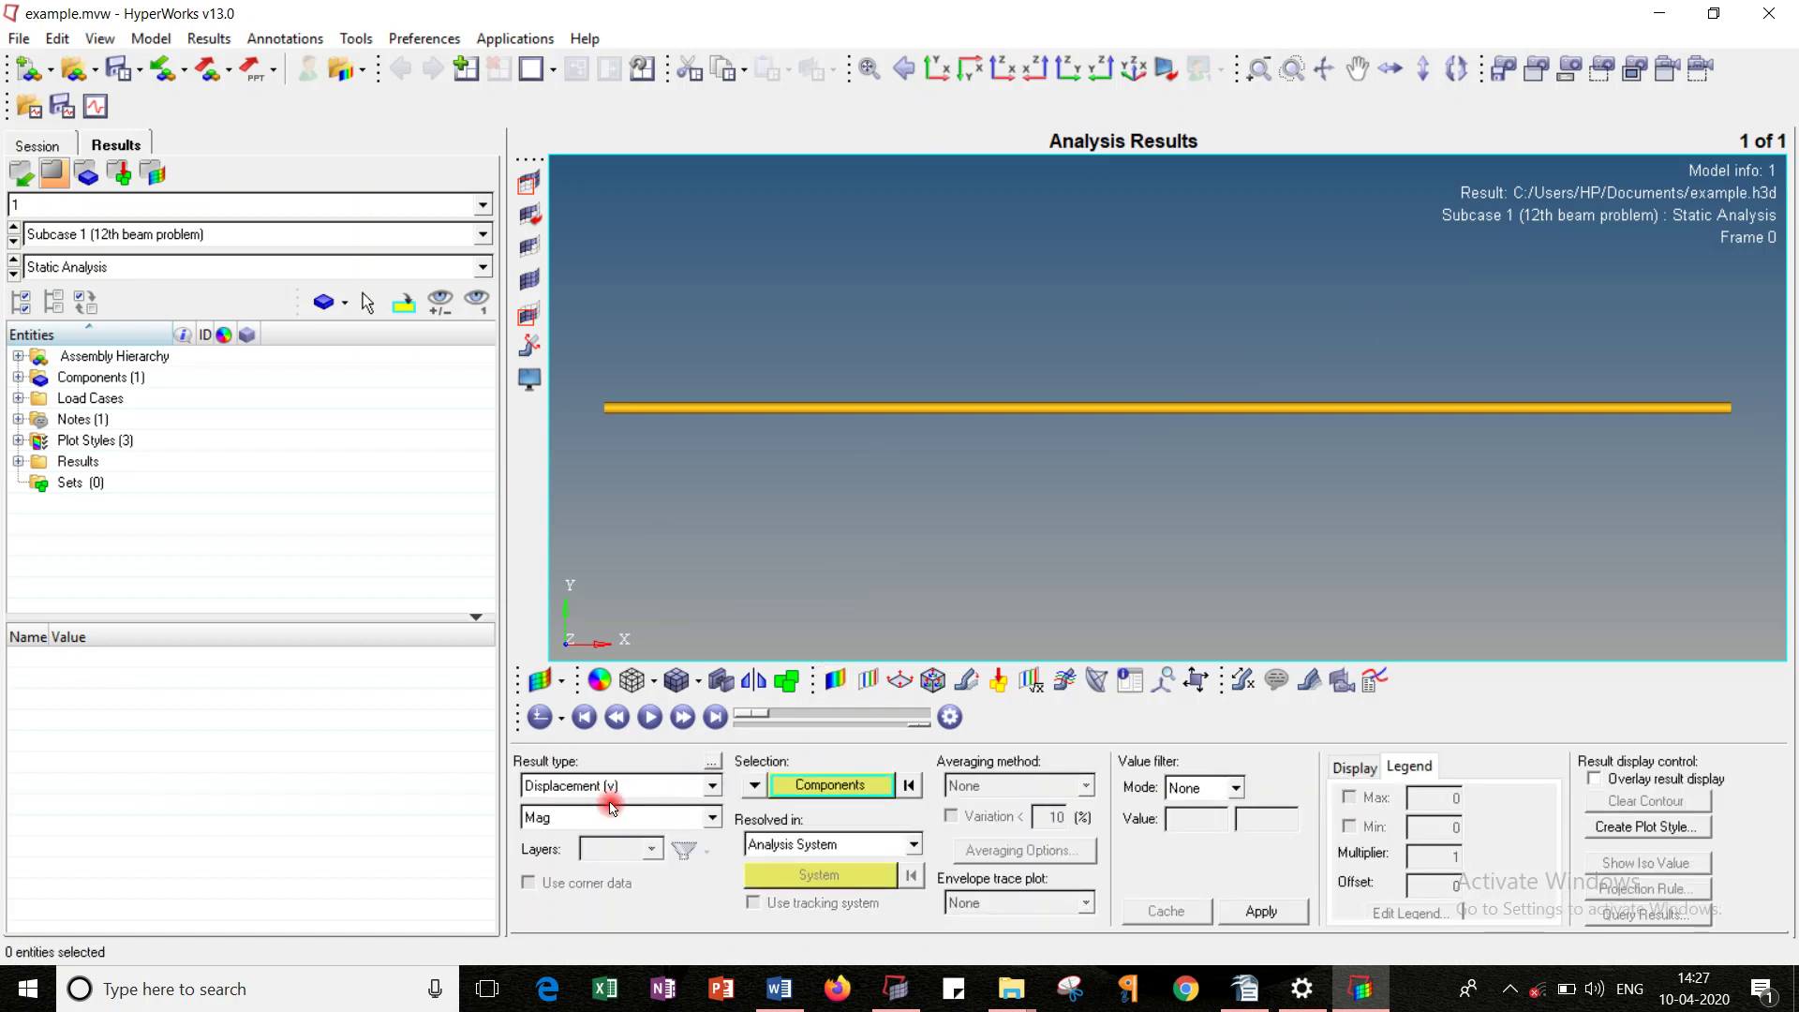
{"action": "left_click", "coordinate": [615, 811]}
{"action": "left_click", "coordinate": [593, 851]}
{"action": "left_click", "coordinate": [610, 811]}
{"action": "left_click", "coordinate": [532, 871]}
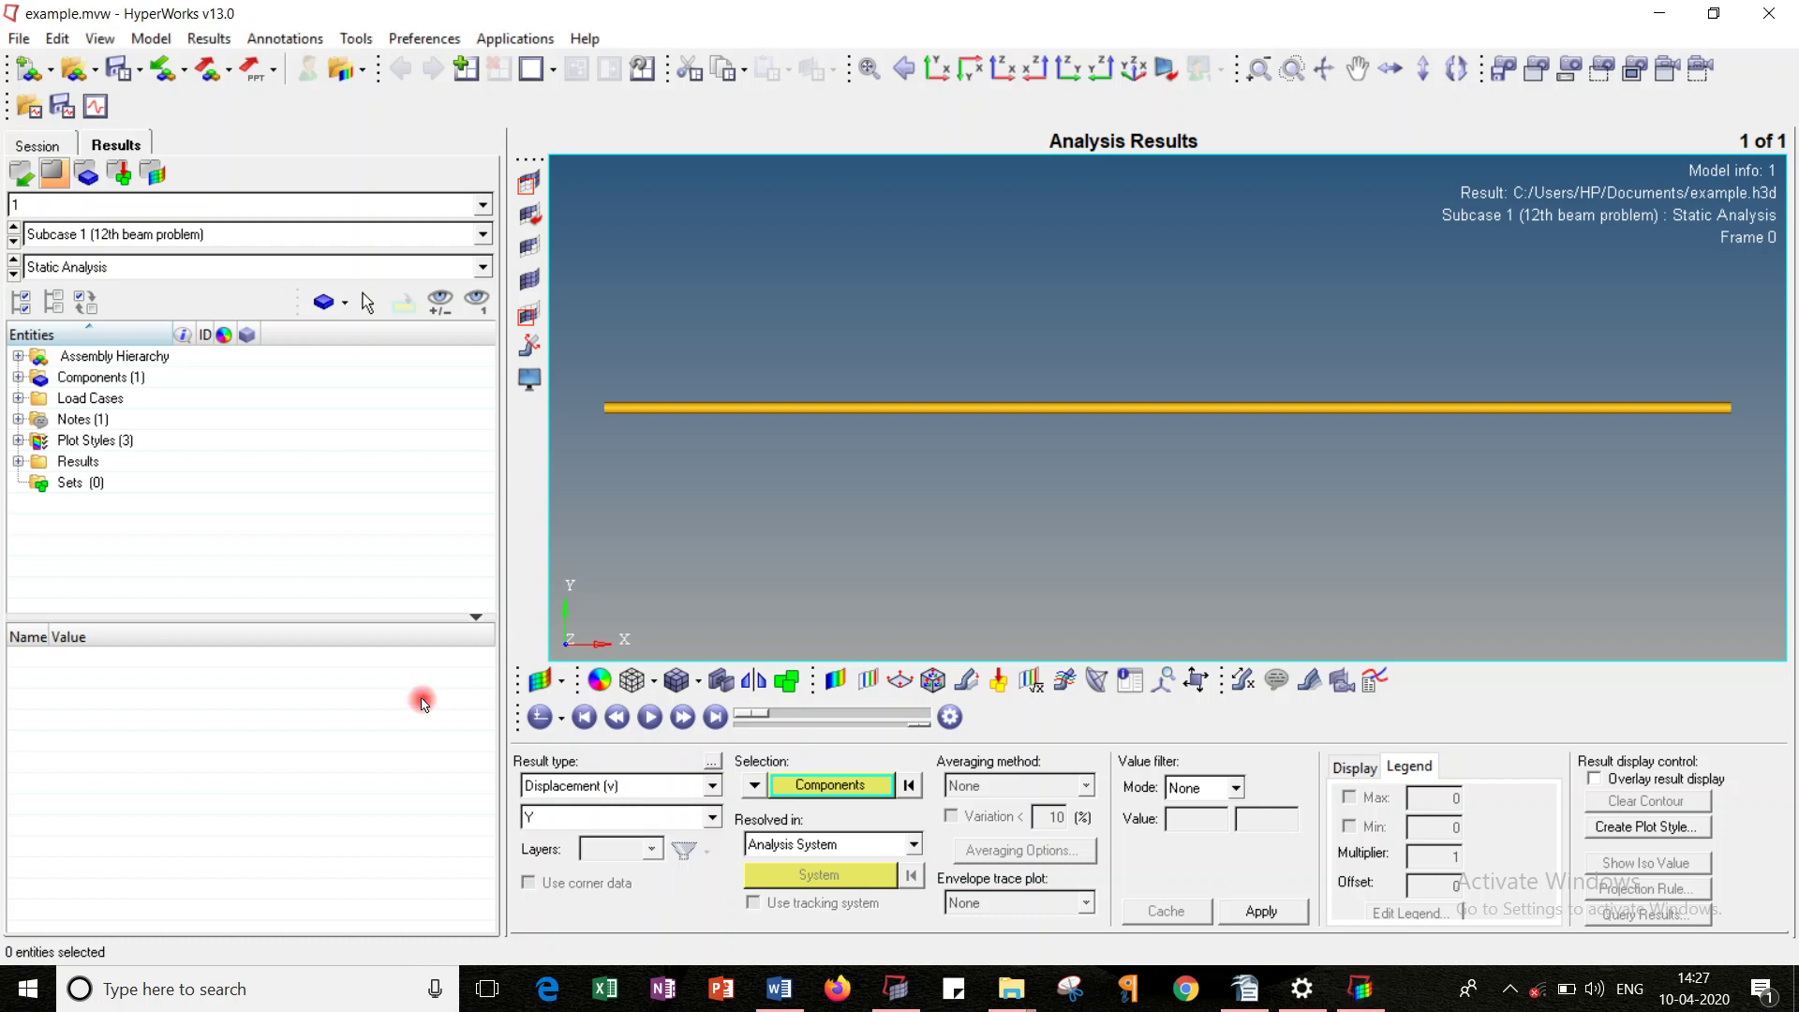
{"action": "left_click", "coordinate": [1265, 912]}
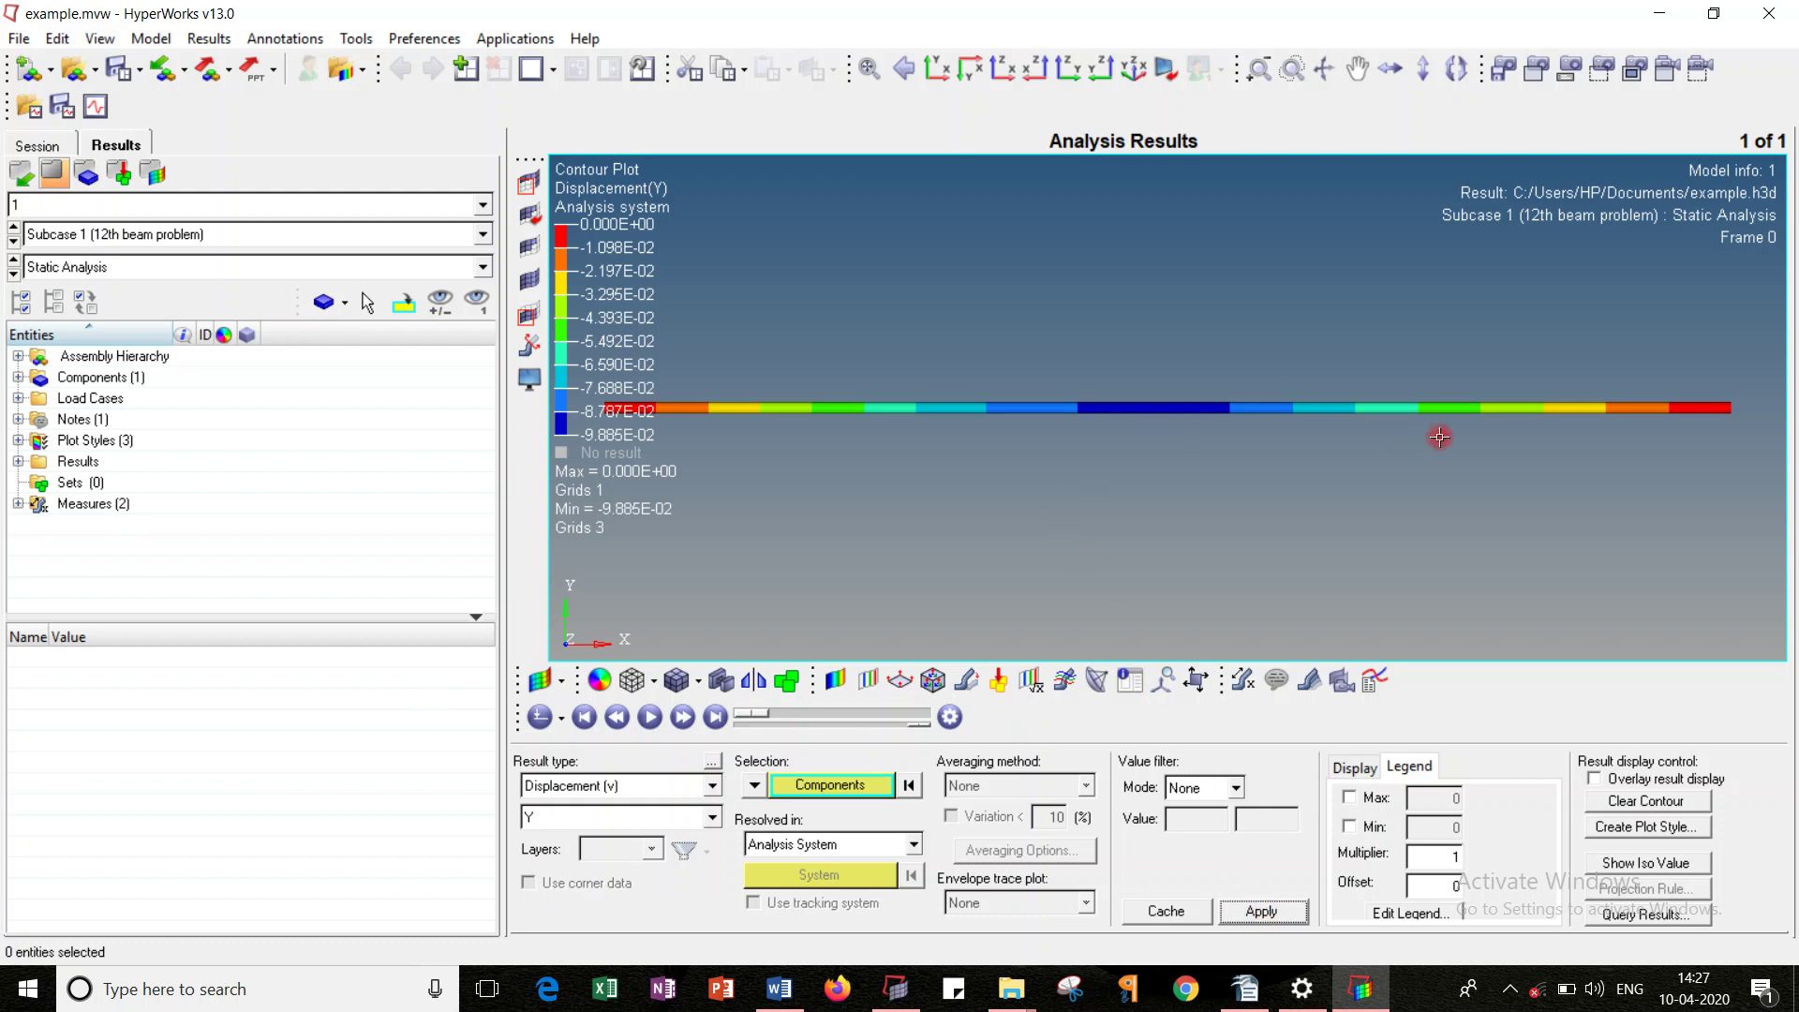
{"action": "left_click", "coordinate": [1129, 681]}
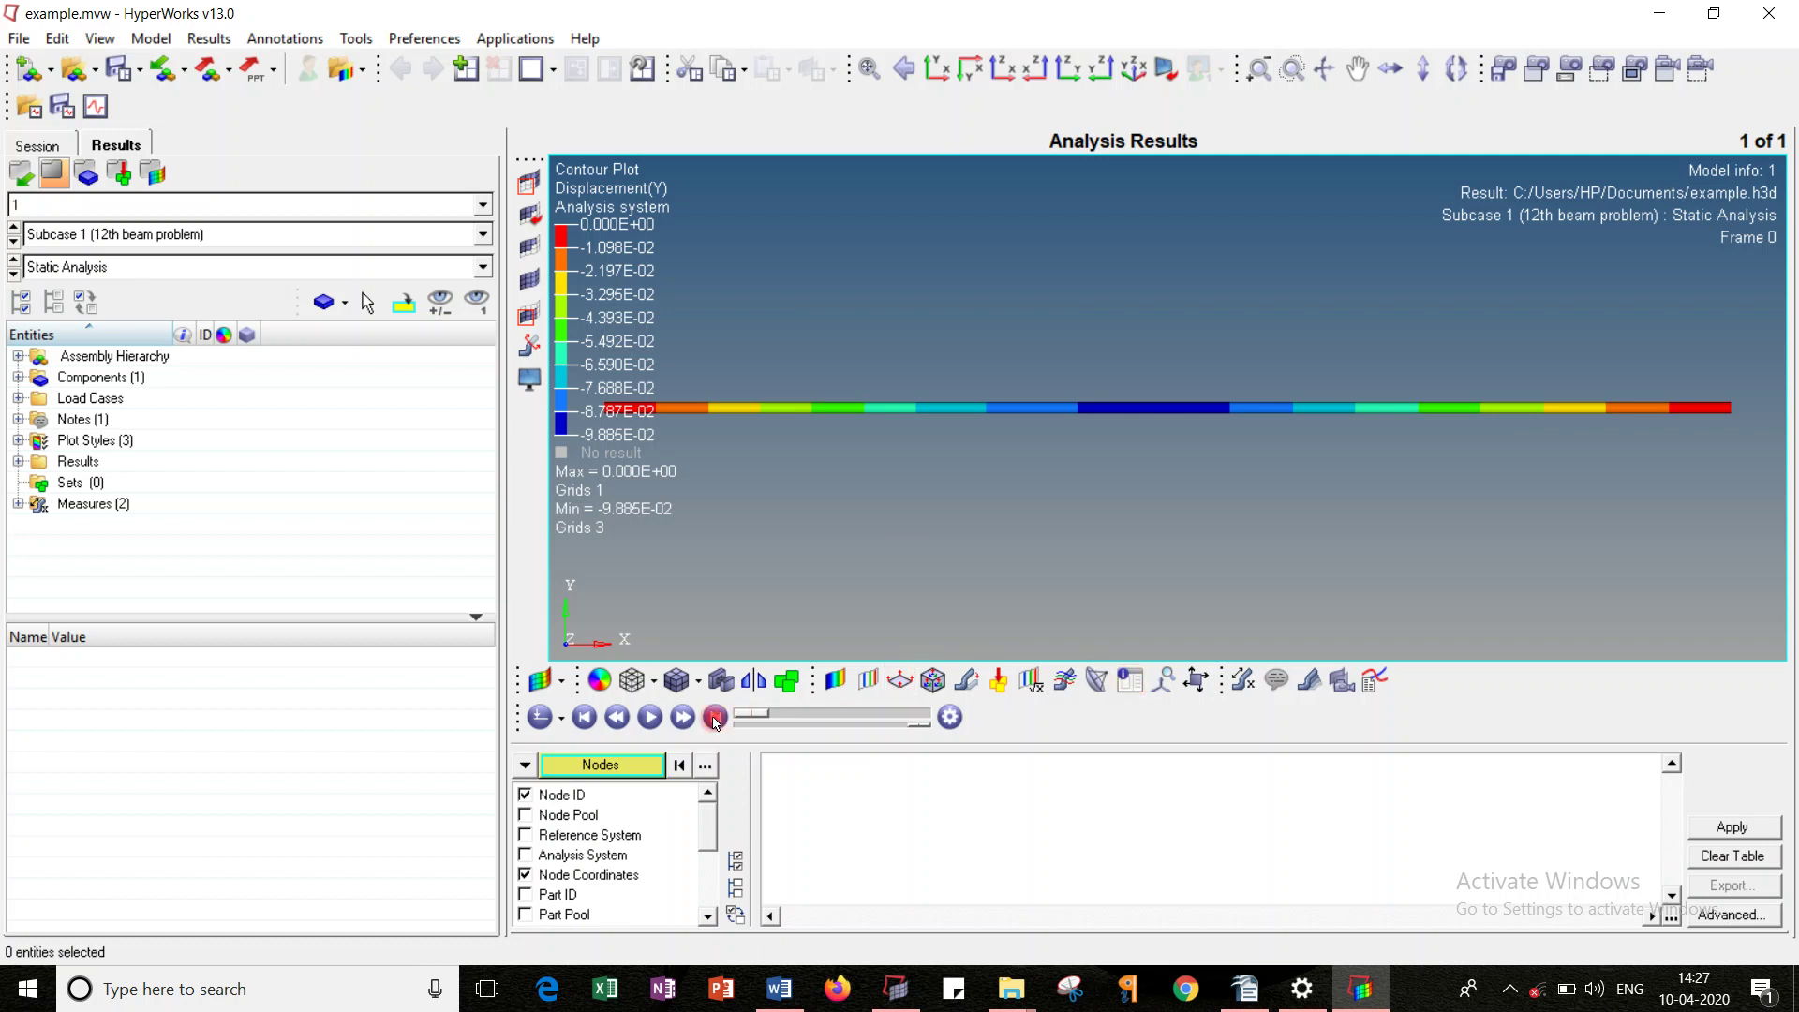
Step: List Y-displacements for all displayed nodes 1–4 (minimum -9.885E-02 at node 3), then clear the table
{"action": "left_click", "coordinate": [603, 767]}
{"action": "left_click", "coordinate": [551, 799]}
{"action": "left_click", "coordinate": [1732, 828]}
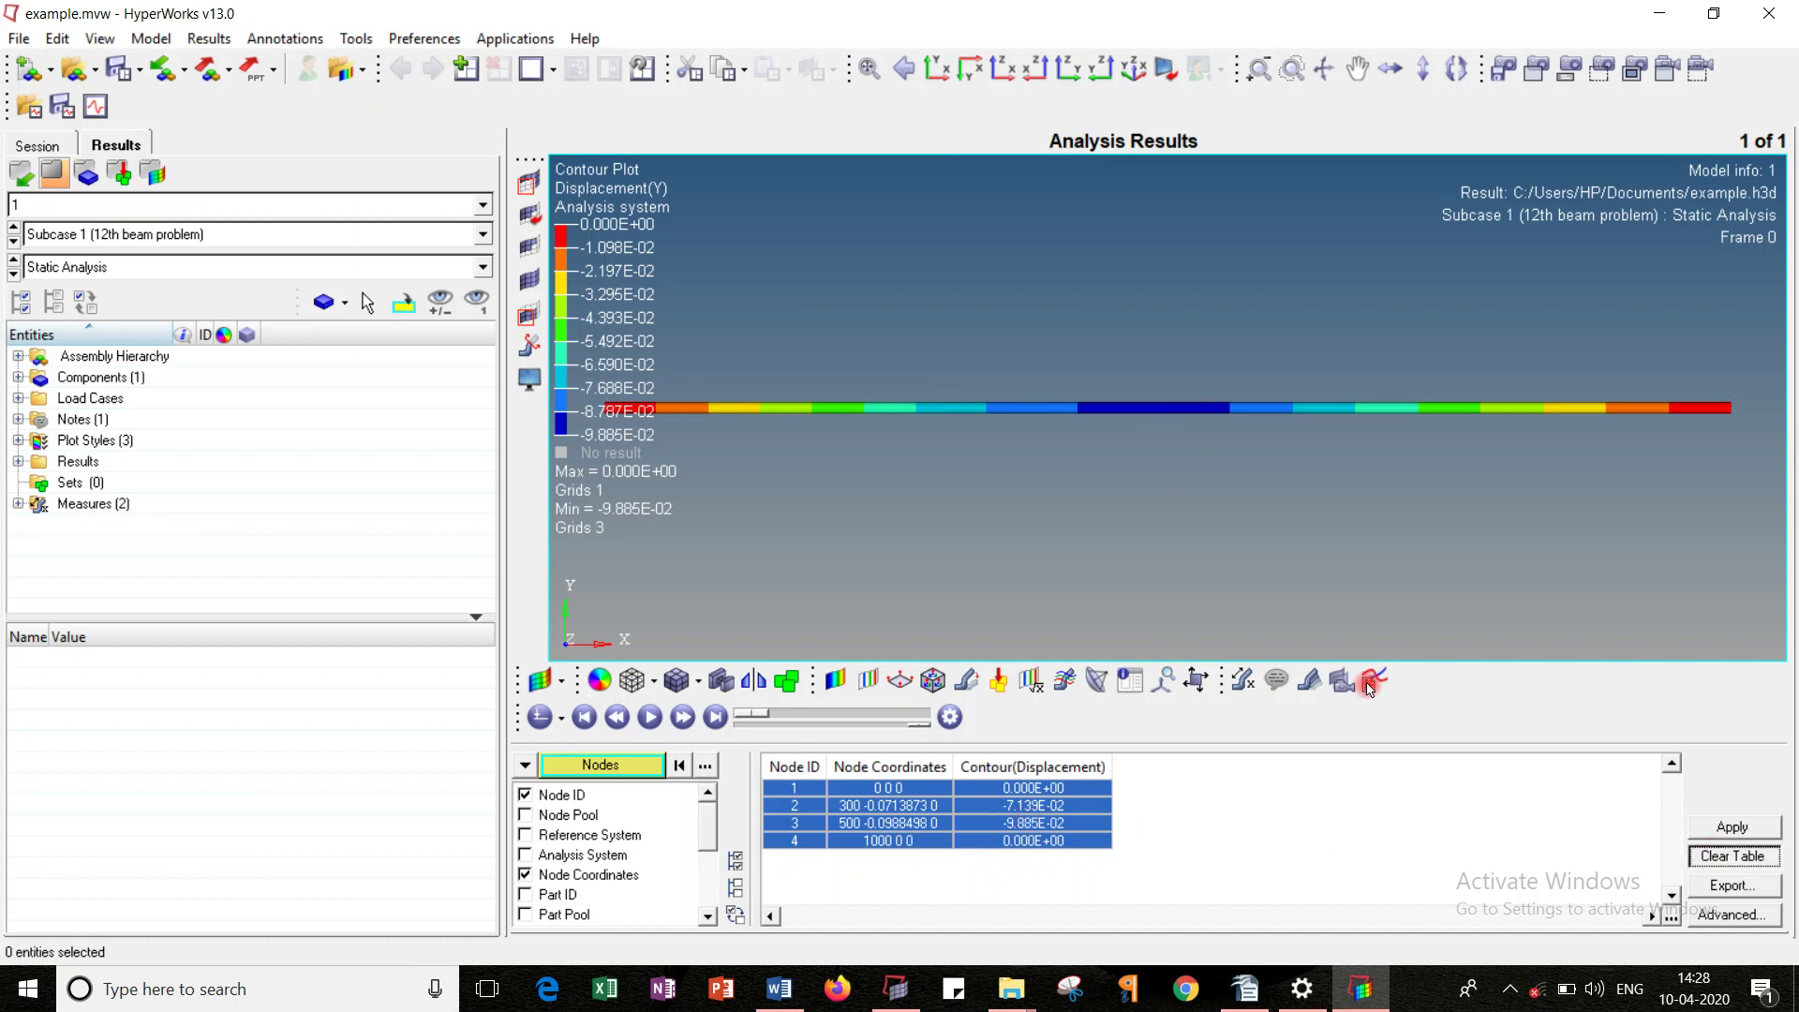
{"action": "left_click", "coordinate": [1711, 858]}
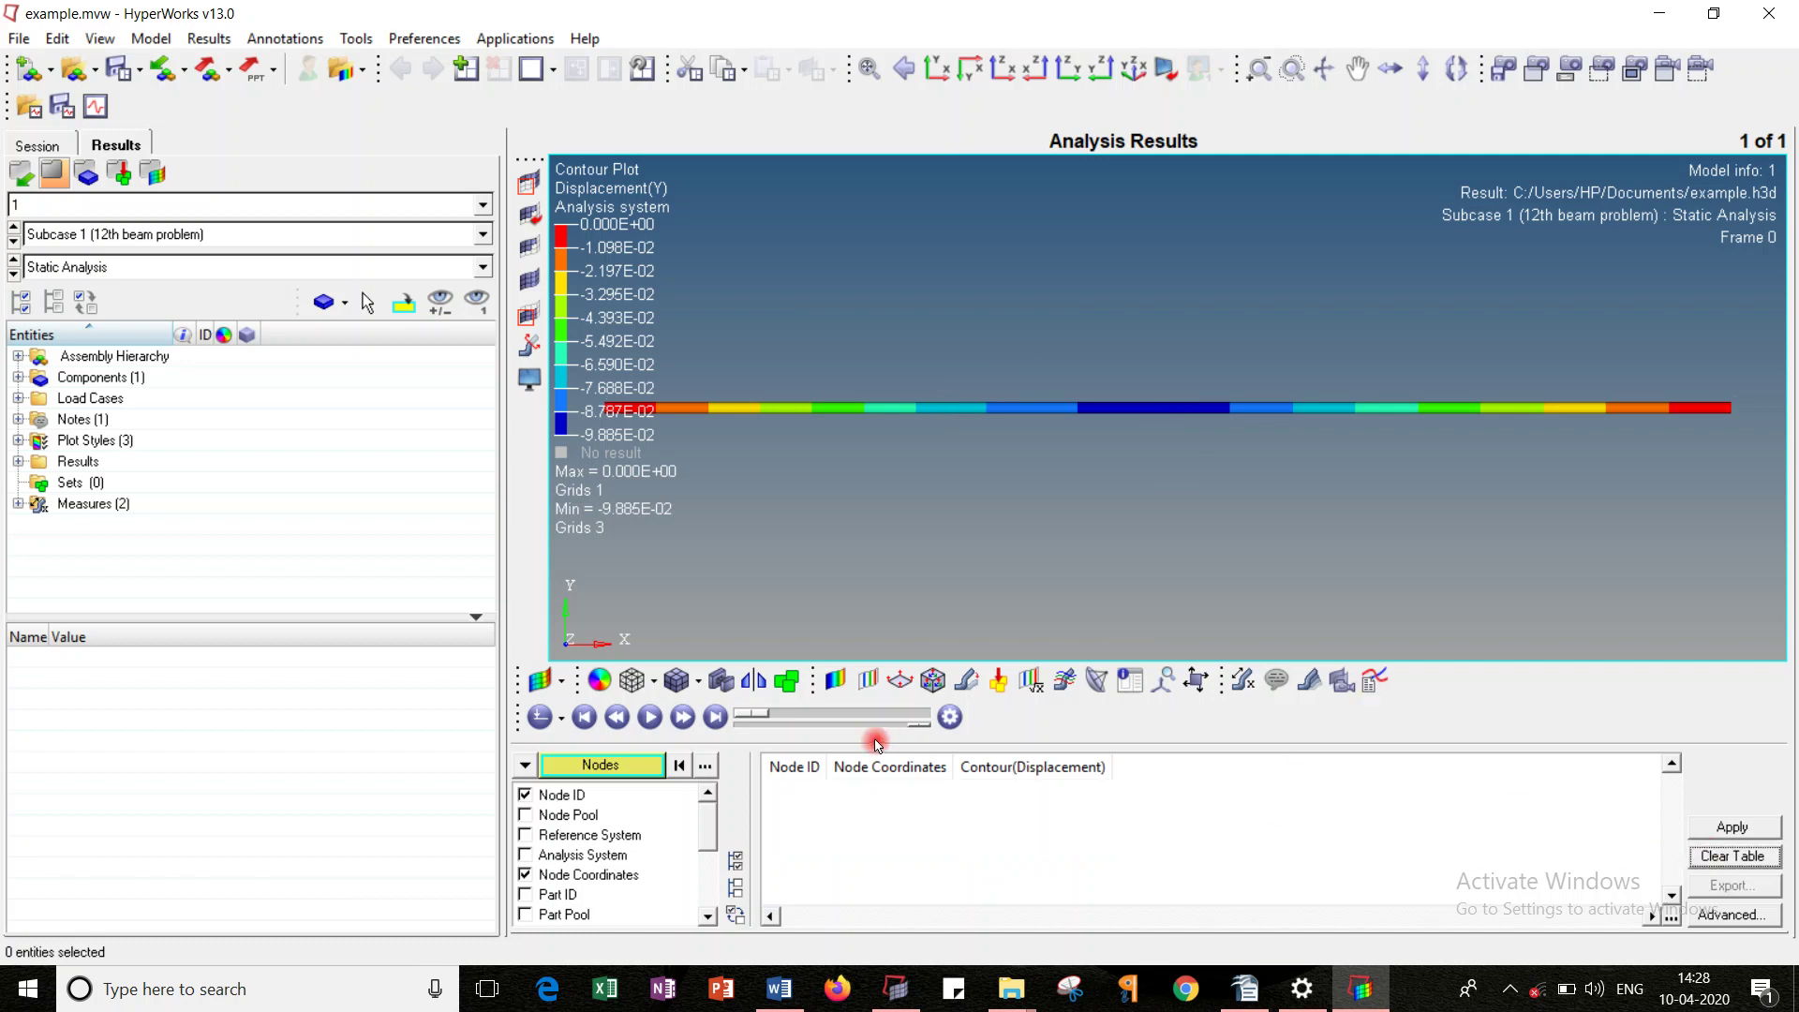
Step: Plot the Element Stresses (1D) CBAR/CBEAM Long. Stress SAC contour, 1.254E+01 to -8.867E+00
{"action": "left_click", "coordinate": [833, 676]}
{"action": "left_click", "coordinate": [594, 787]}
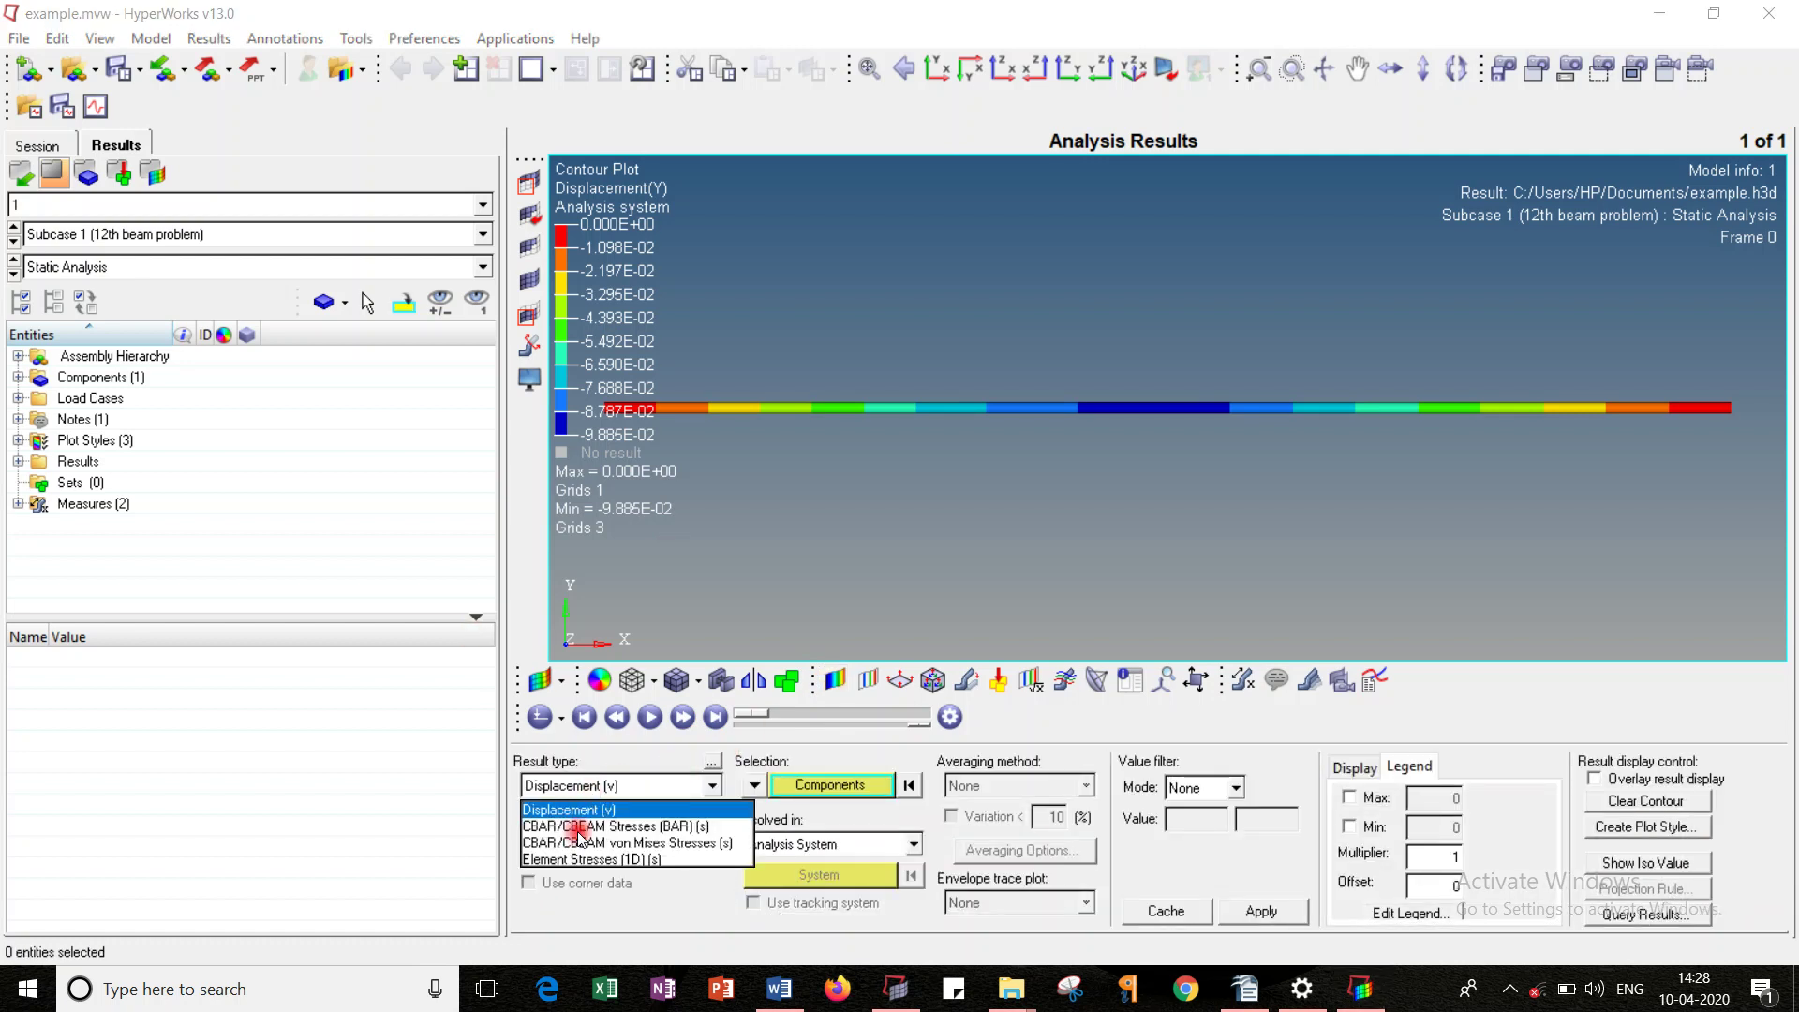
{"action": "left_click", "coordinate": [583, 858]}
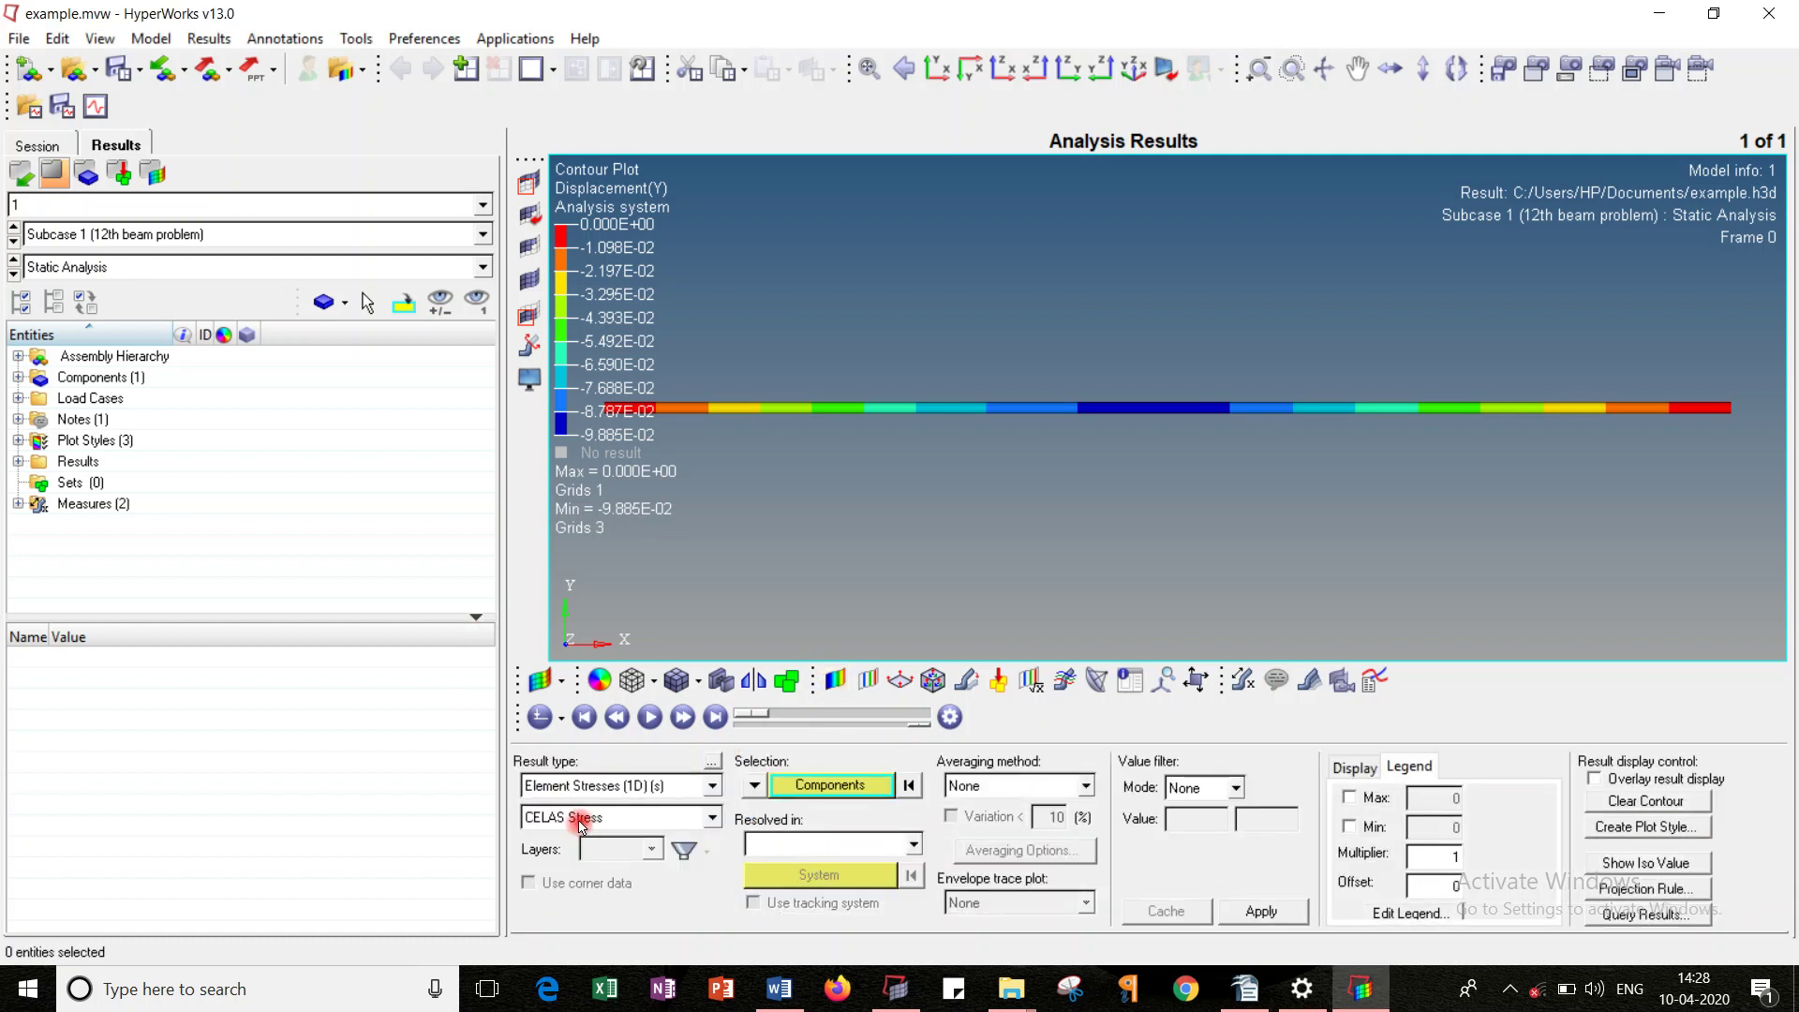
{"action": "left_click", "coordinate": [579, 819]}
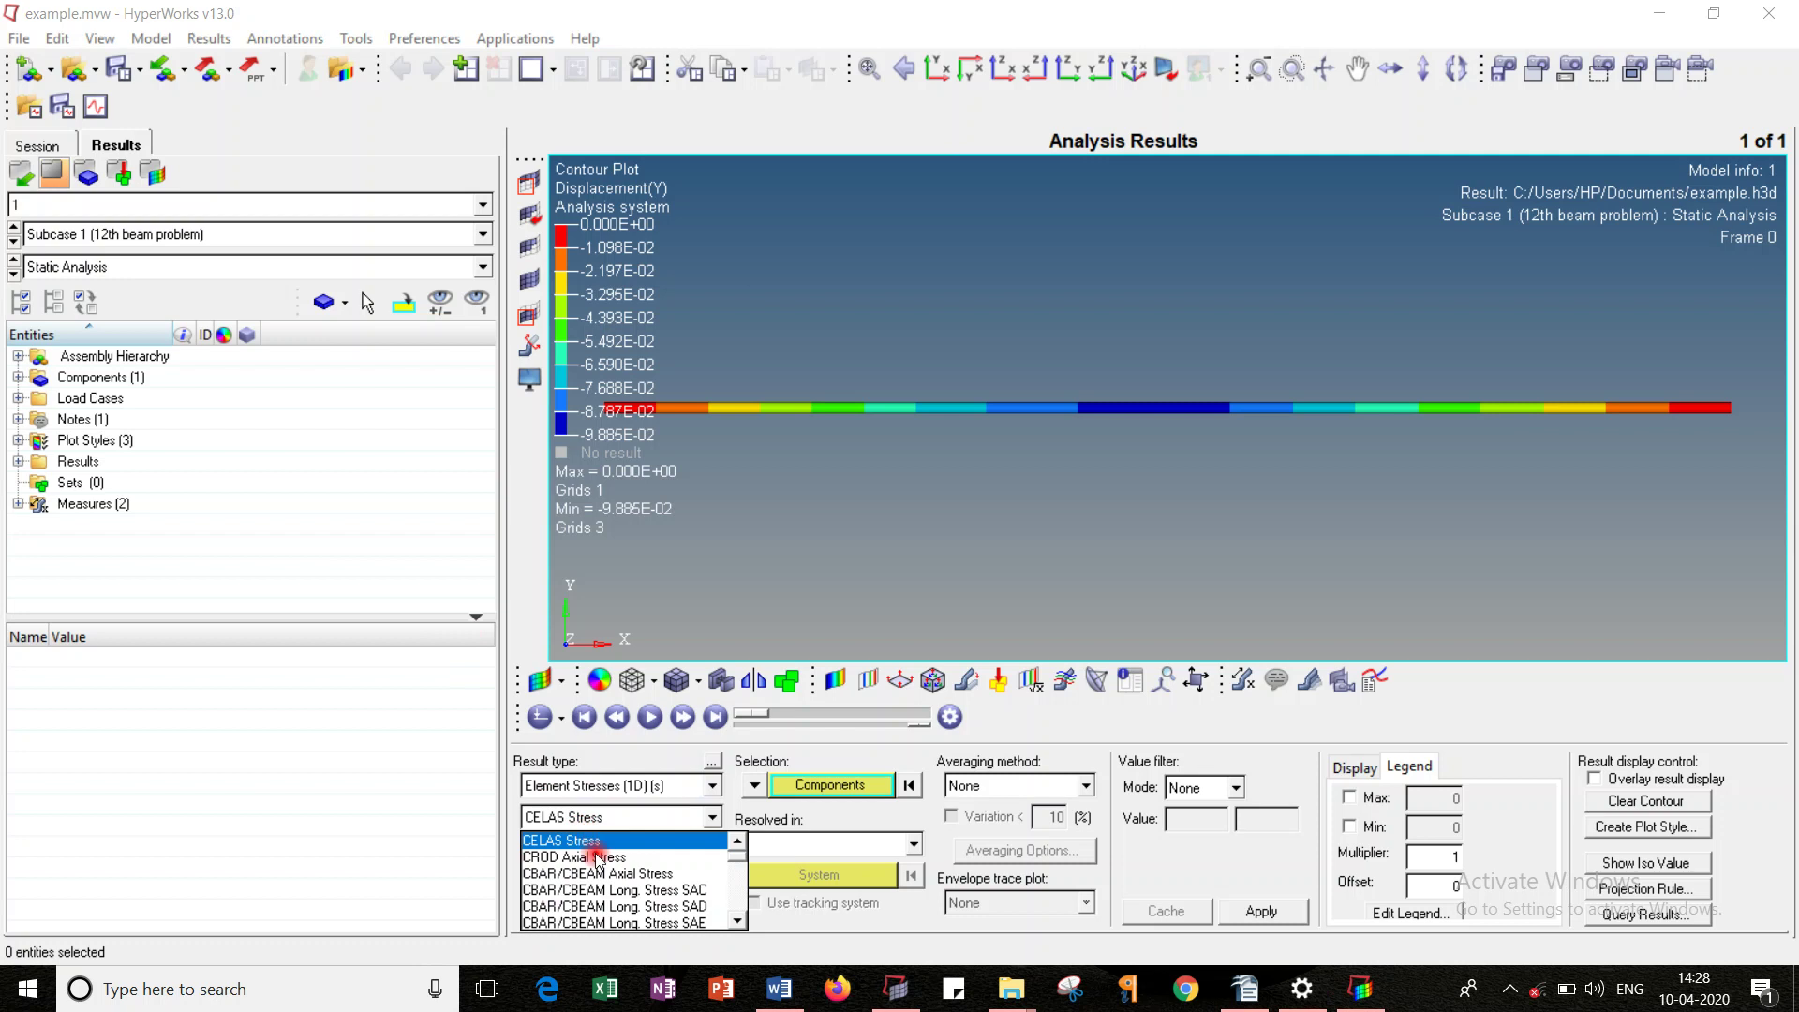
{"action": "left_click", "coordinate": [617, 890]}
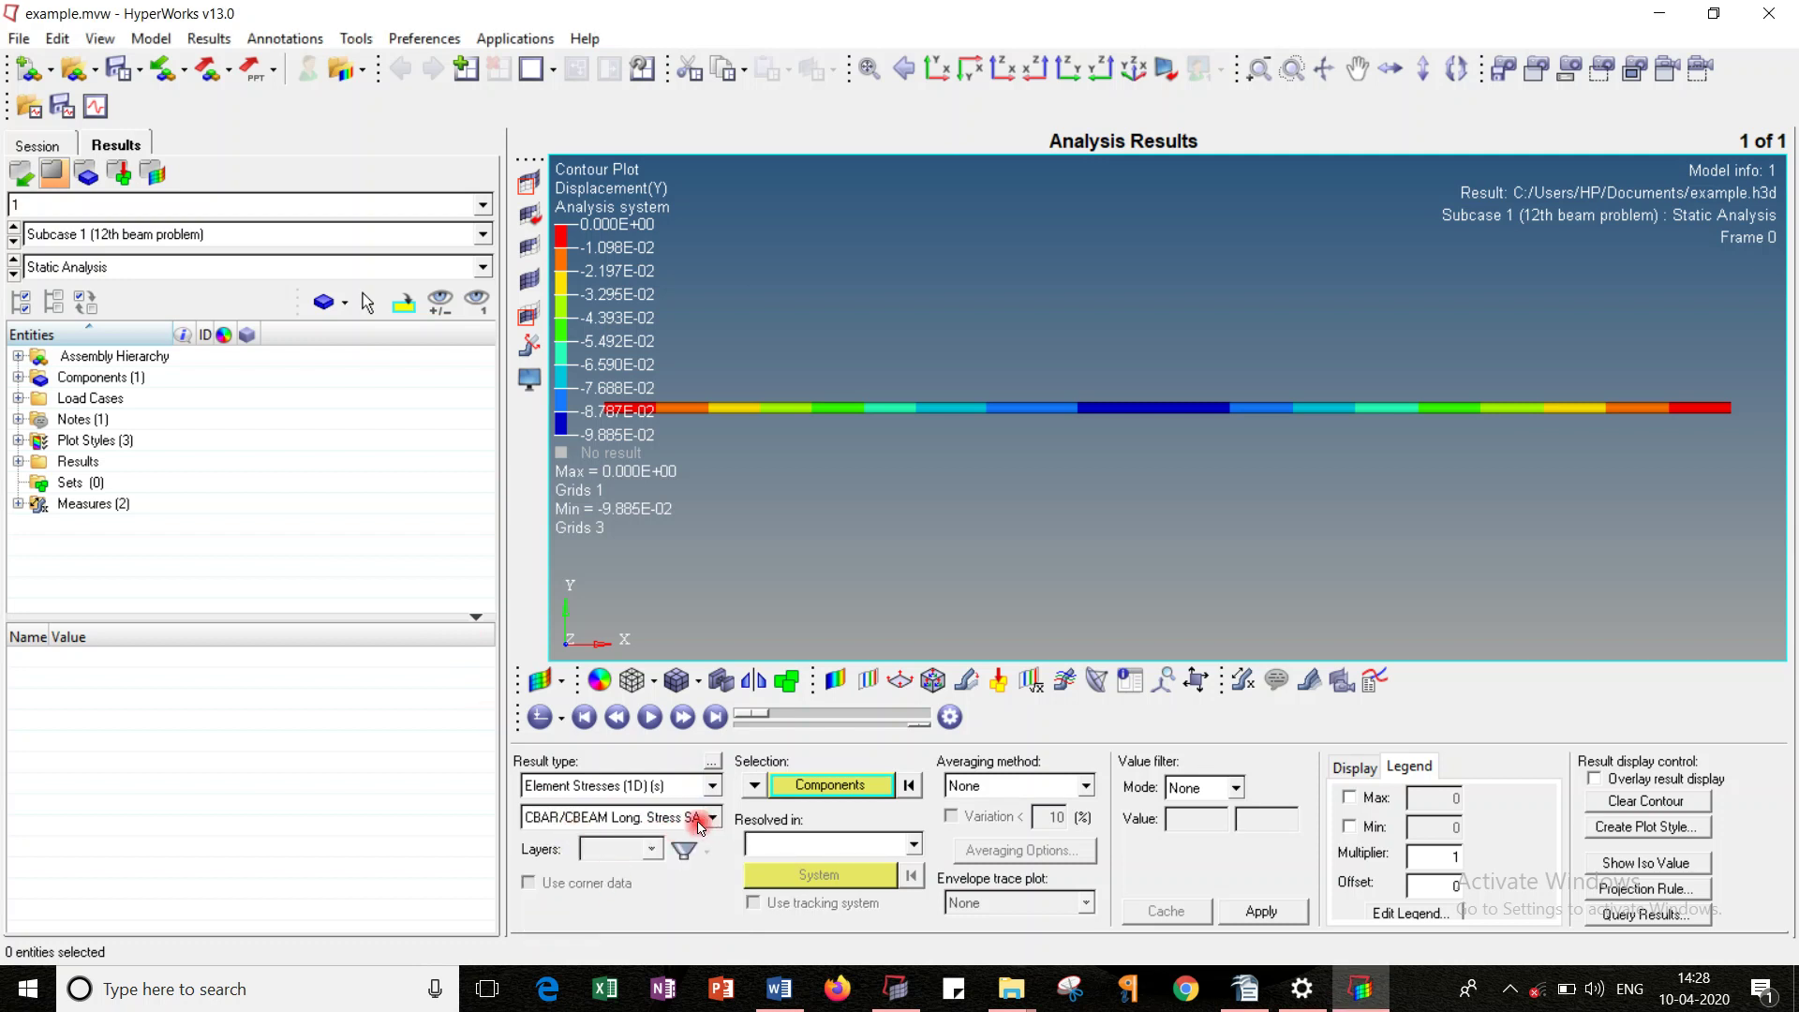
{"action": "left_click", "coordinate": [1261, 911]}
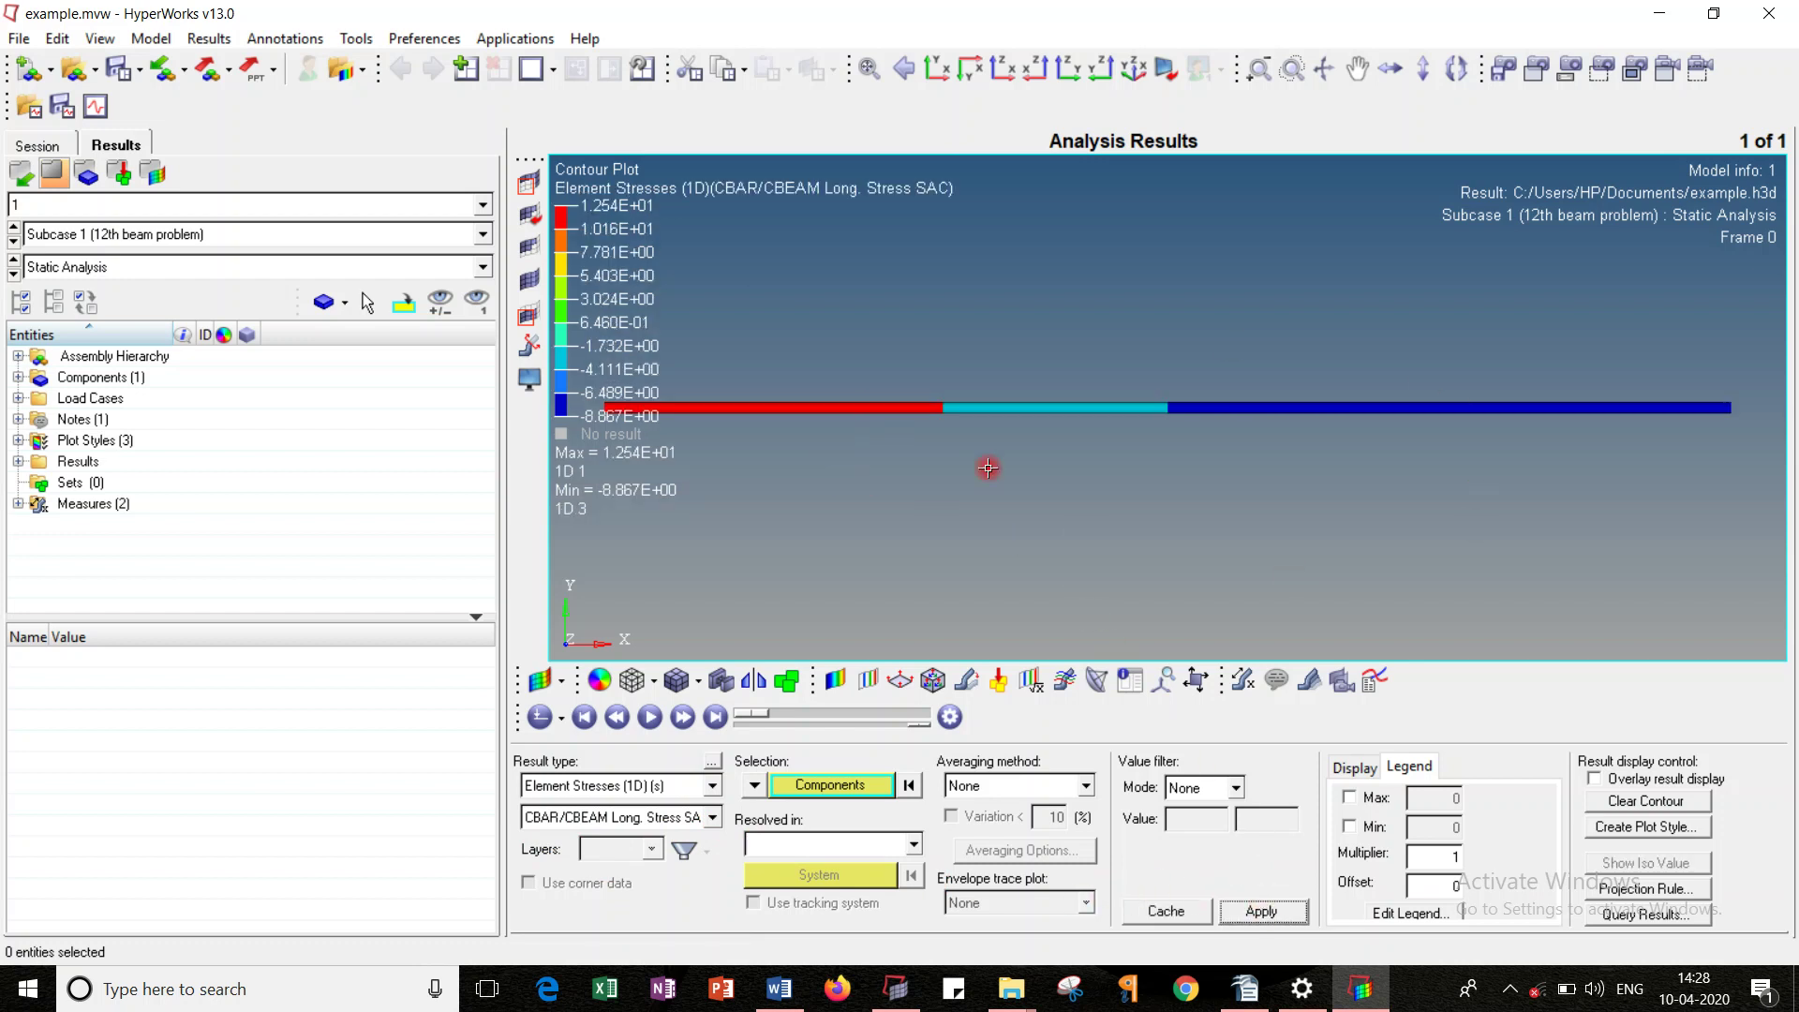
{"action": "left_click", "coordinate": [1127, 682]}
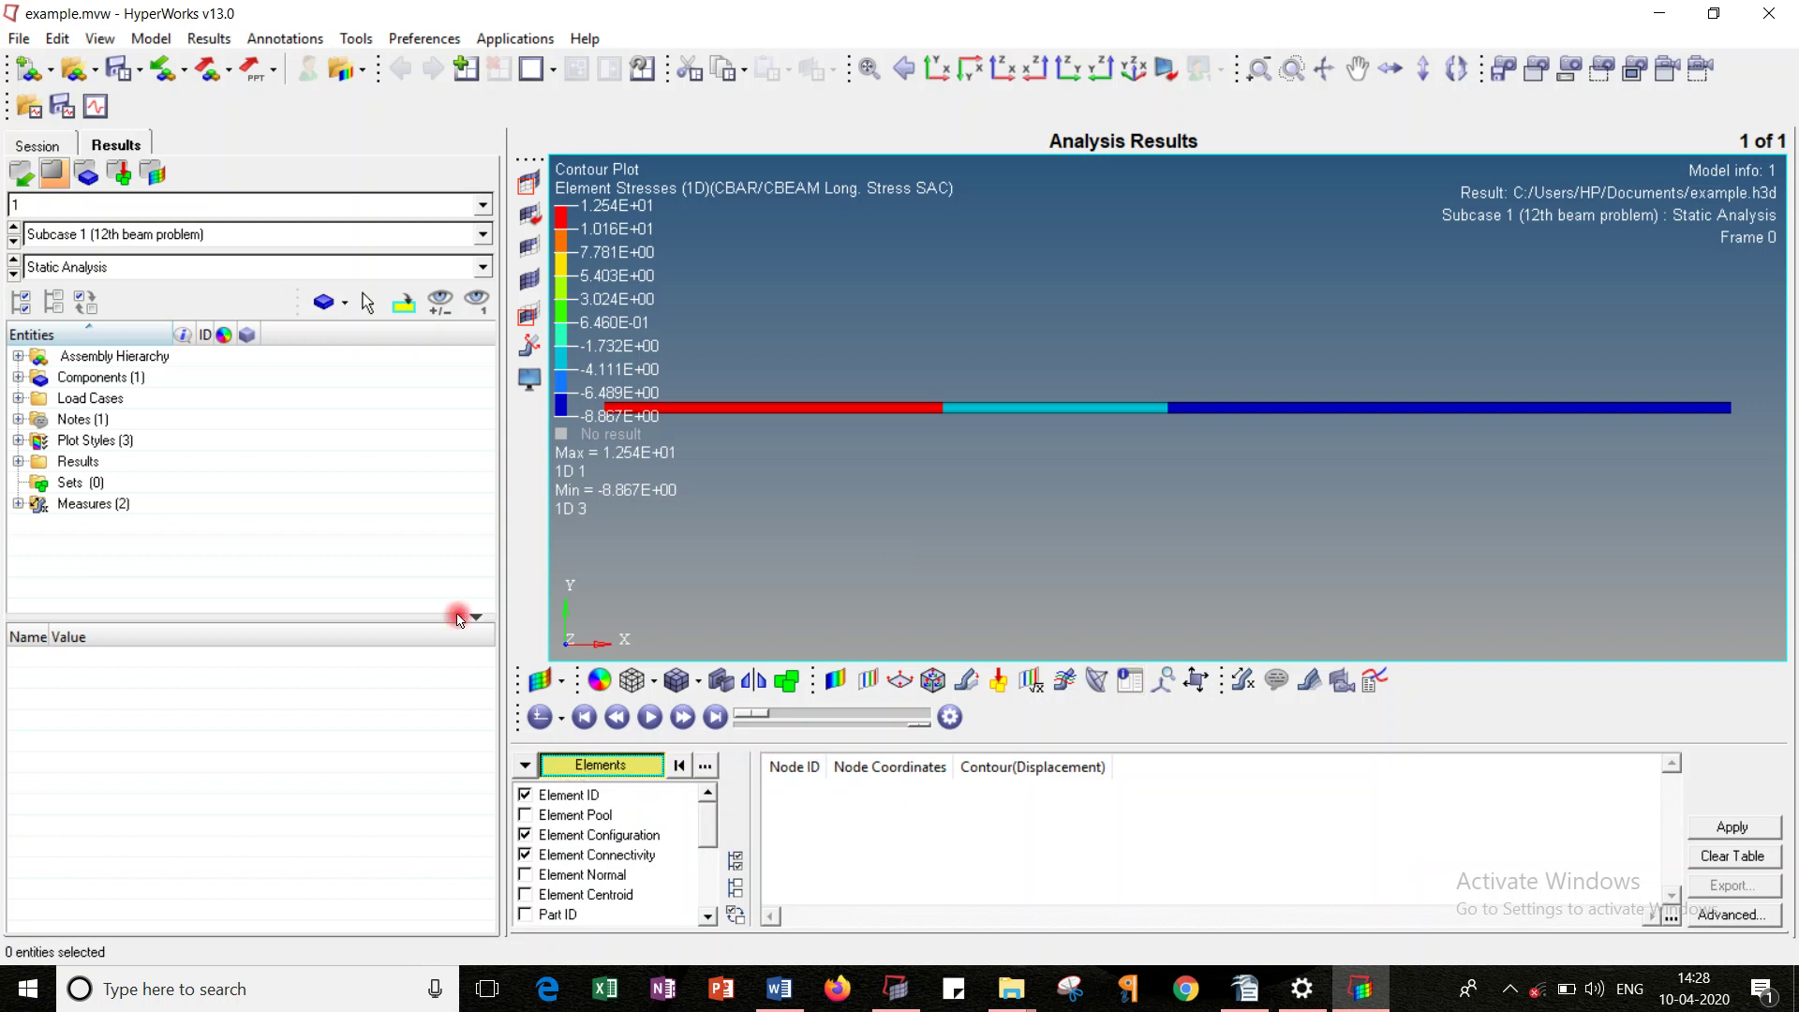
Step: List stresses for displayed elements 1–3 (1.254E+01, -3.680E+00, -8.867E+00) with ID labels, then clear the table
{"action": "left_click", "coordinate": [524, 765]}
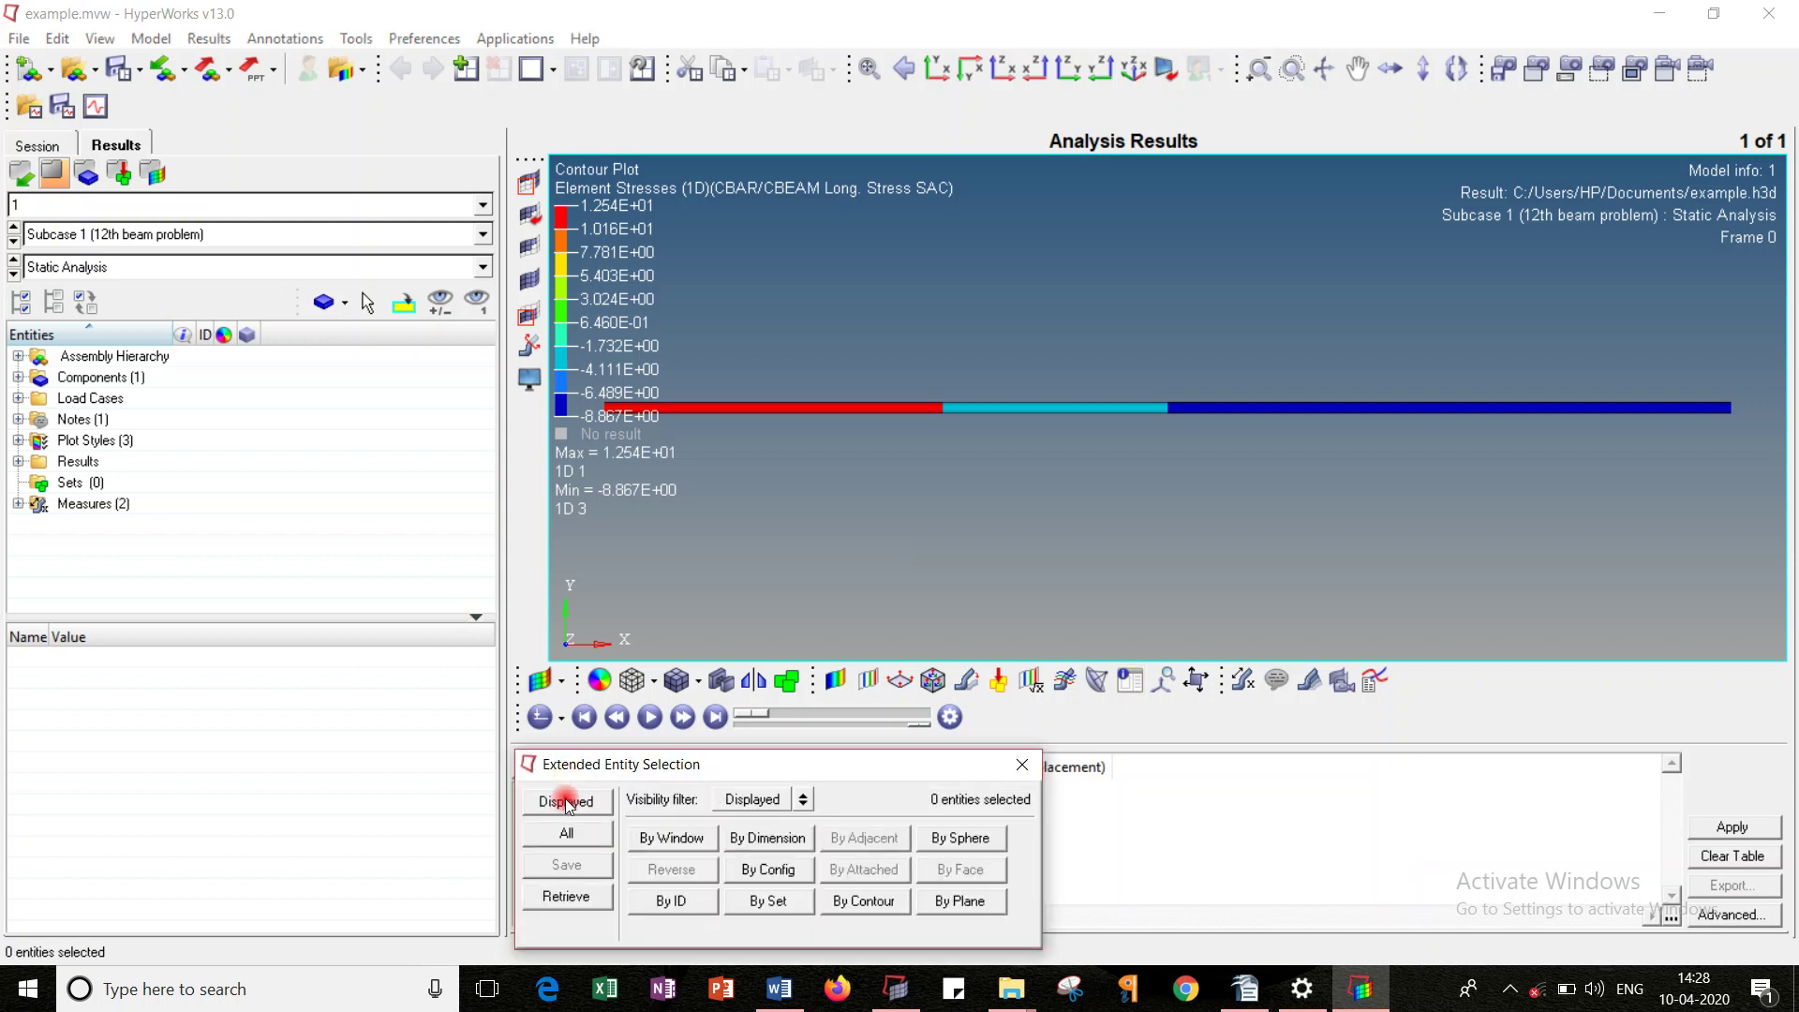
{"action": "left_click", "coordinate": [567, 802]}
{"action": "left_click", "coordinate": [1723, 826]}
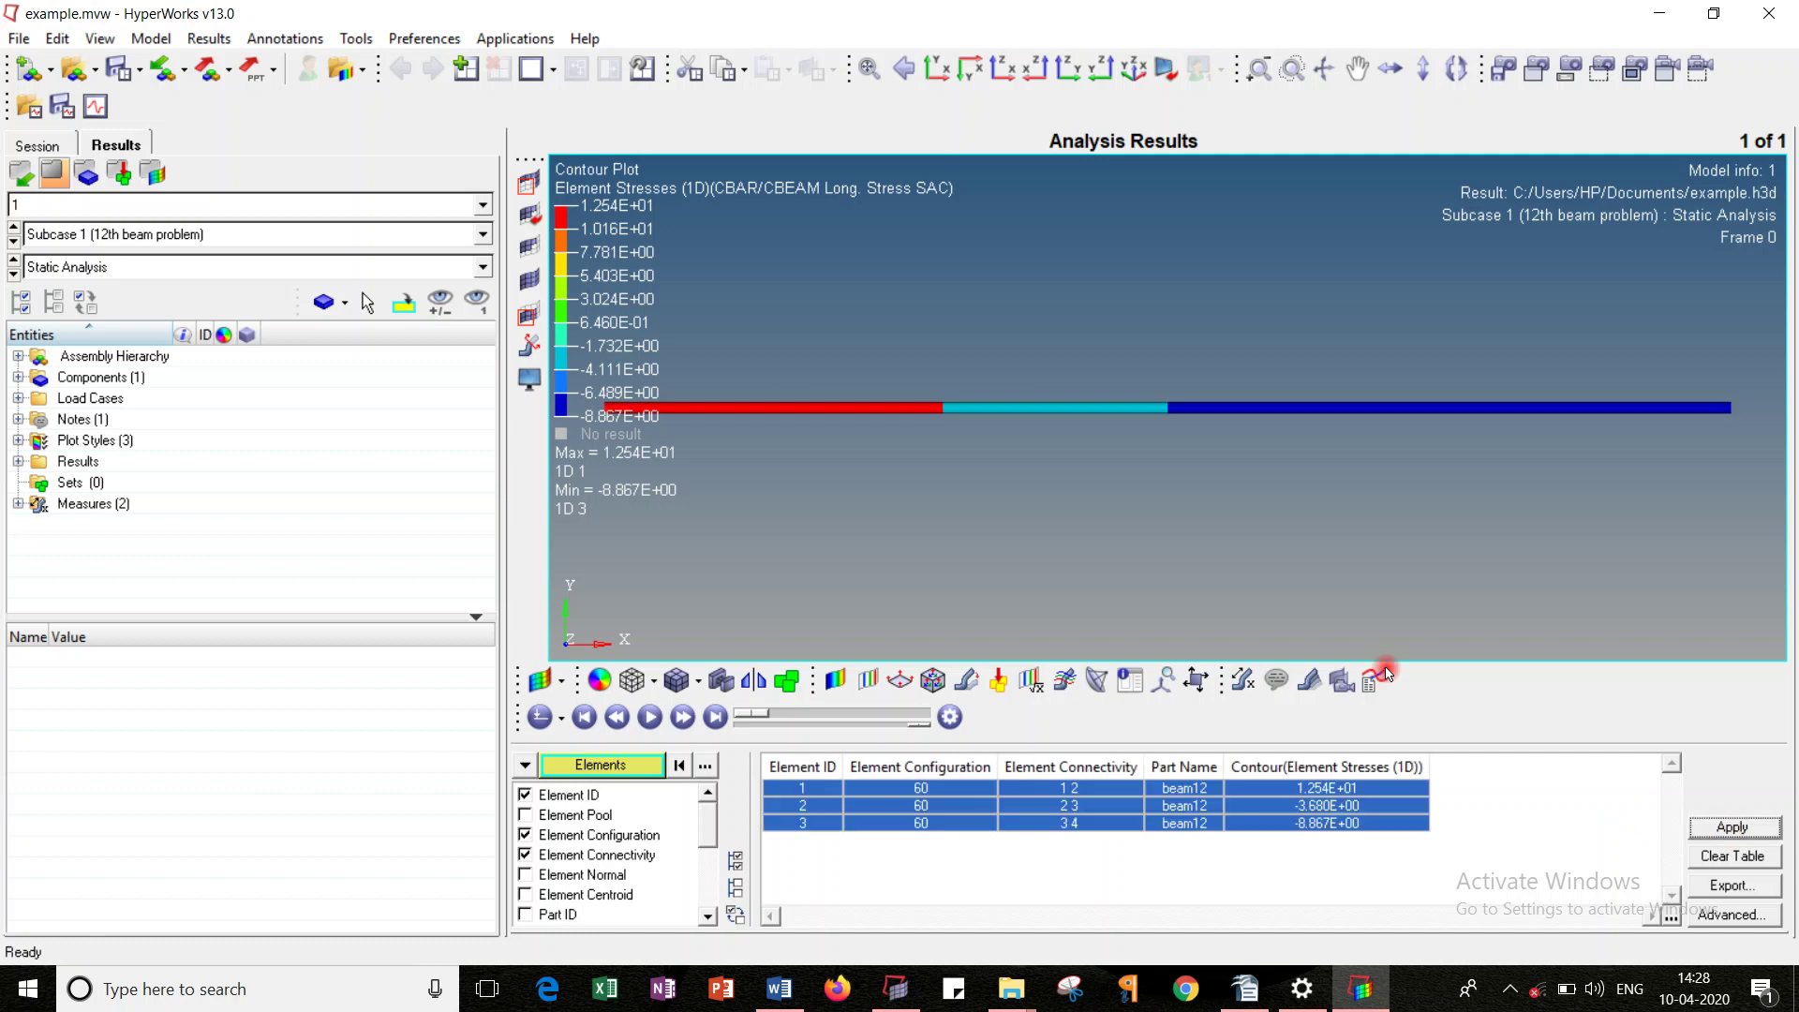
{"action": "left_click", "coordinate": [1384, 673]}
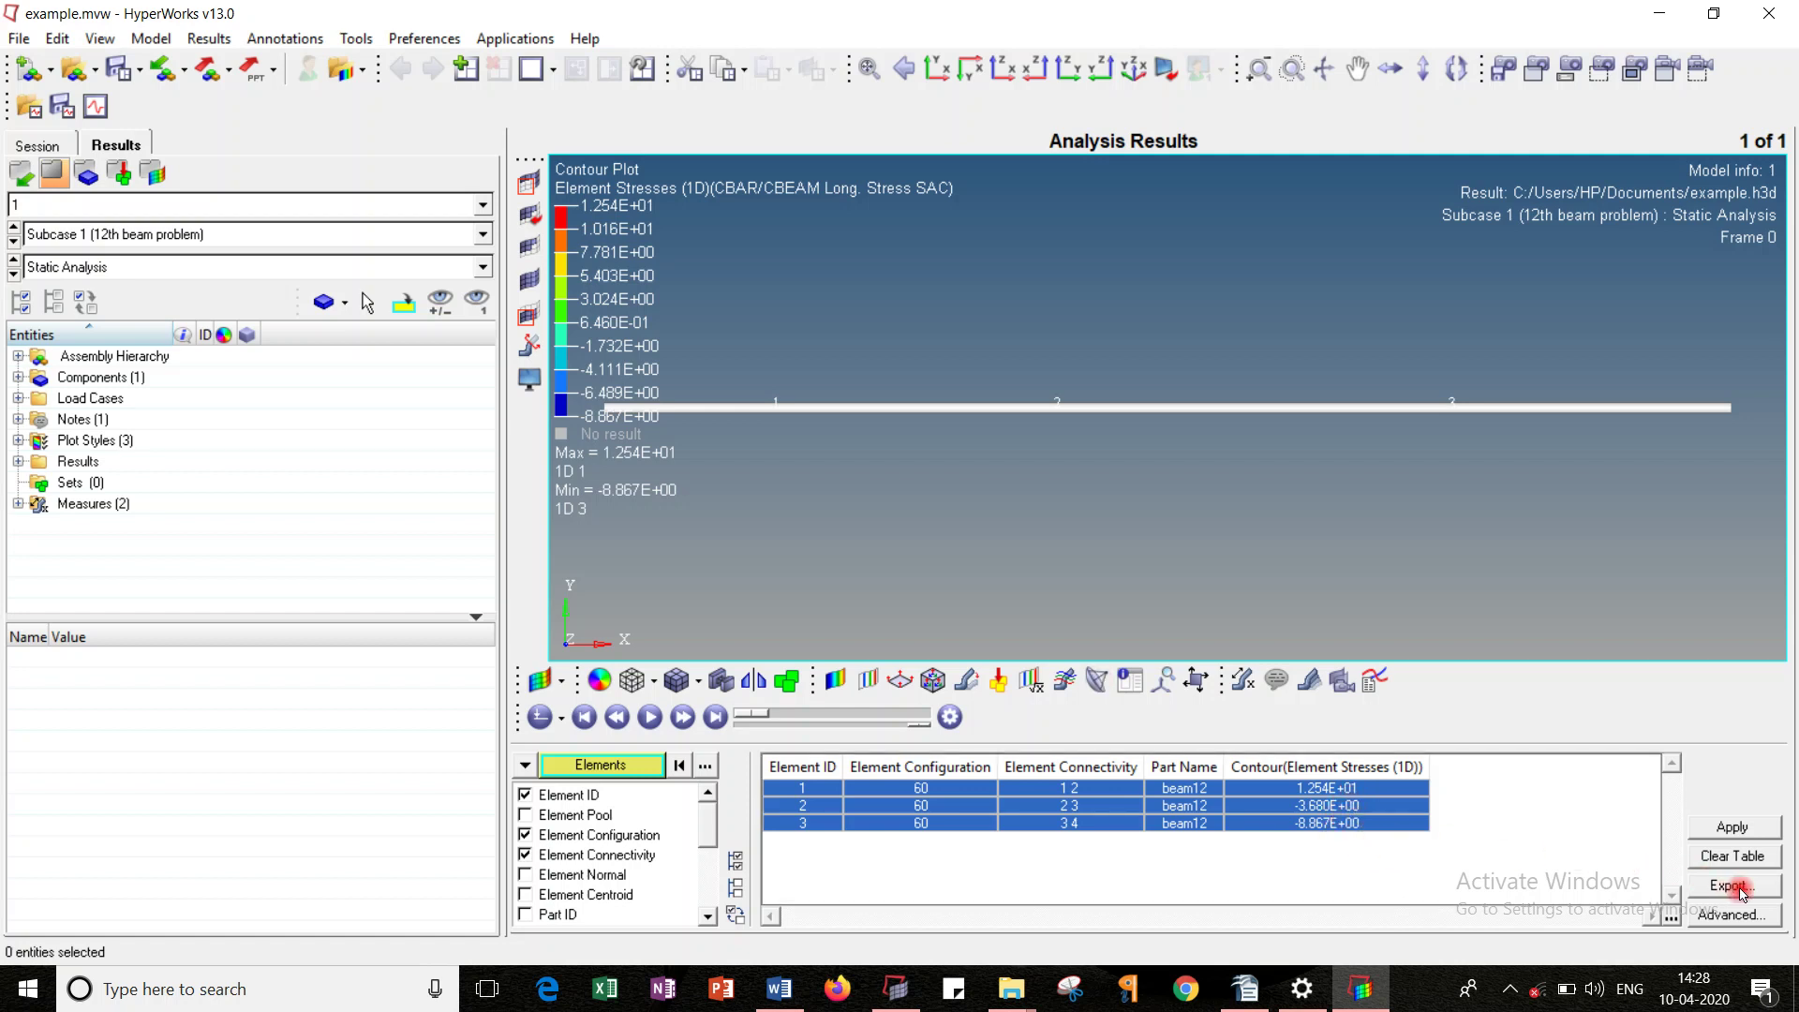
{"action": "left_click", "coordinate": [1735, 857]}
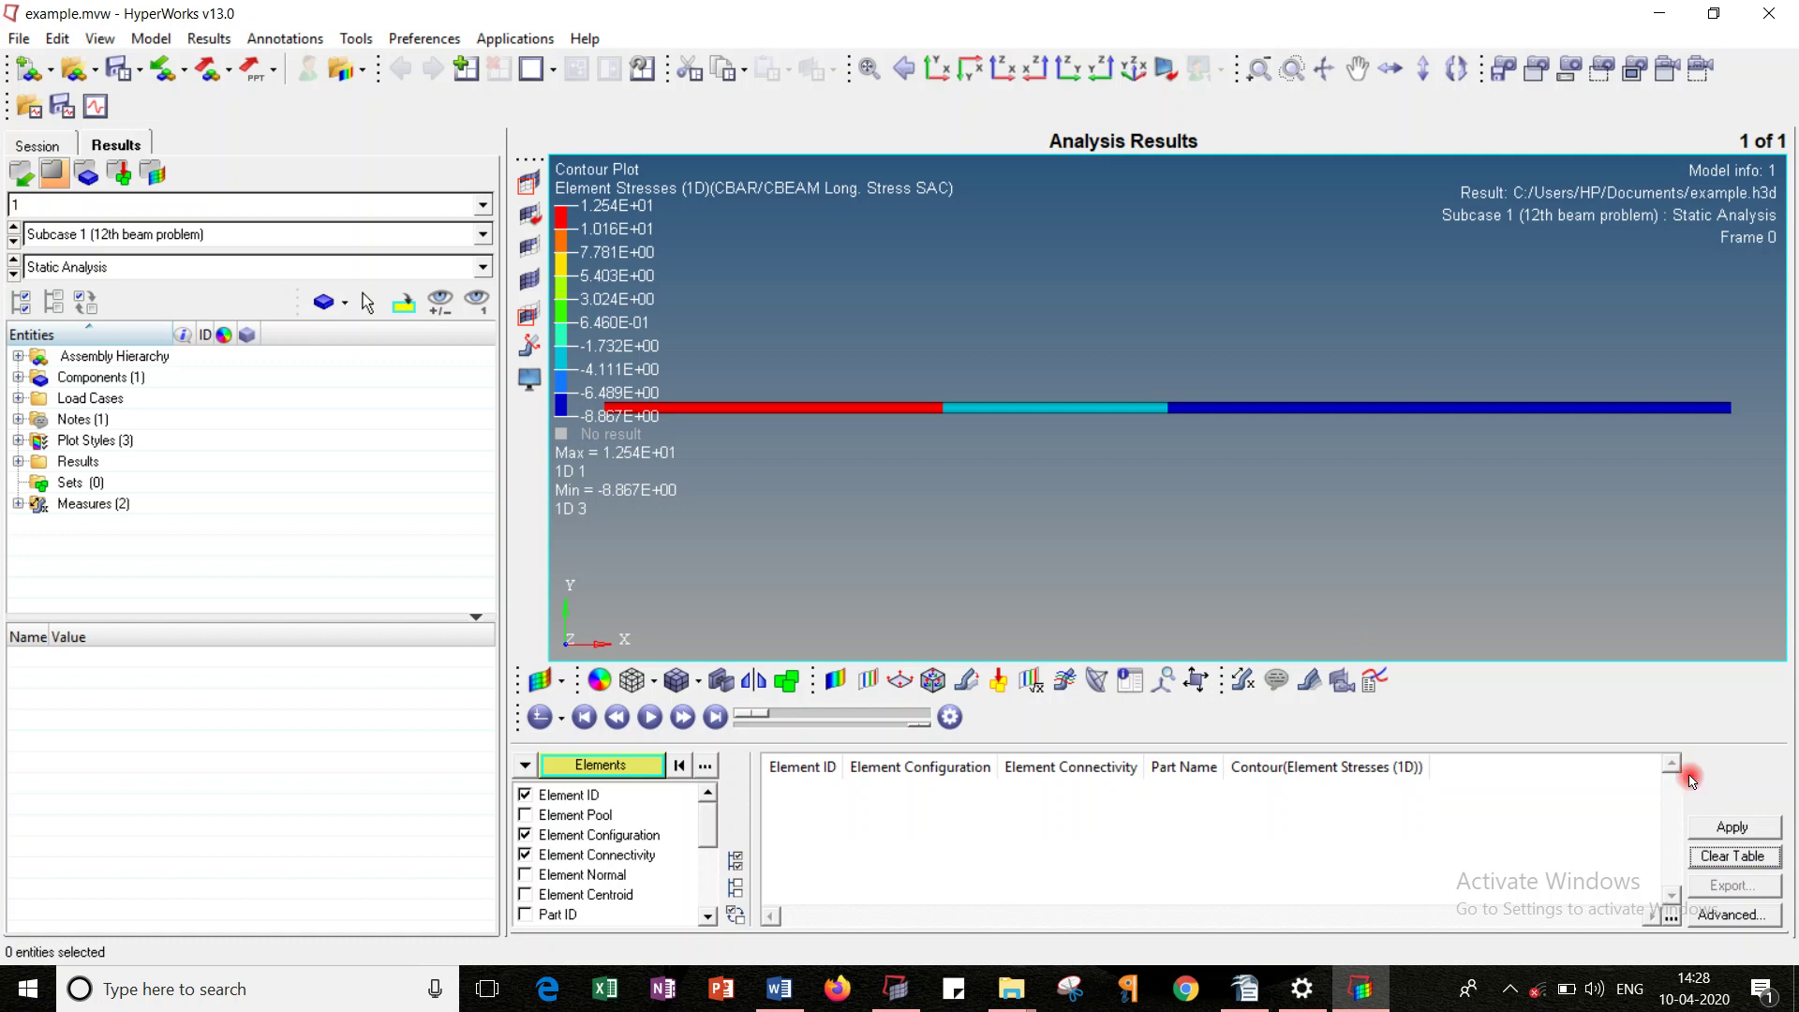
Step: Close HyperView, saving the session, to return to example.hm in HyperMesh
{"action": "left_click", "coordinate": [834, 679]}
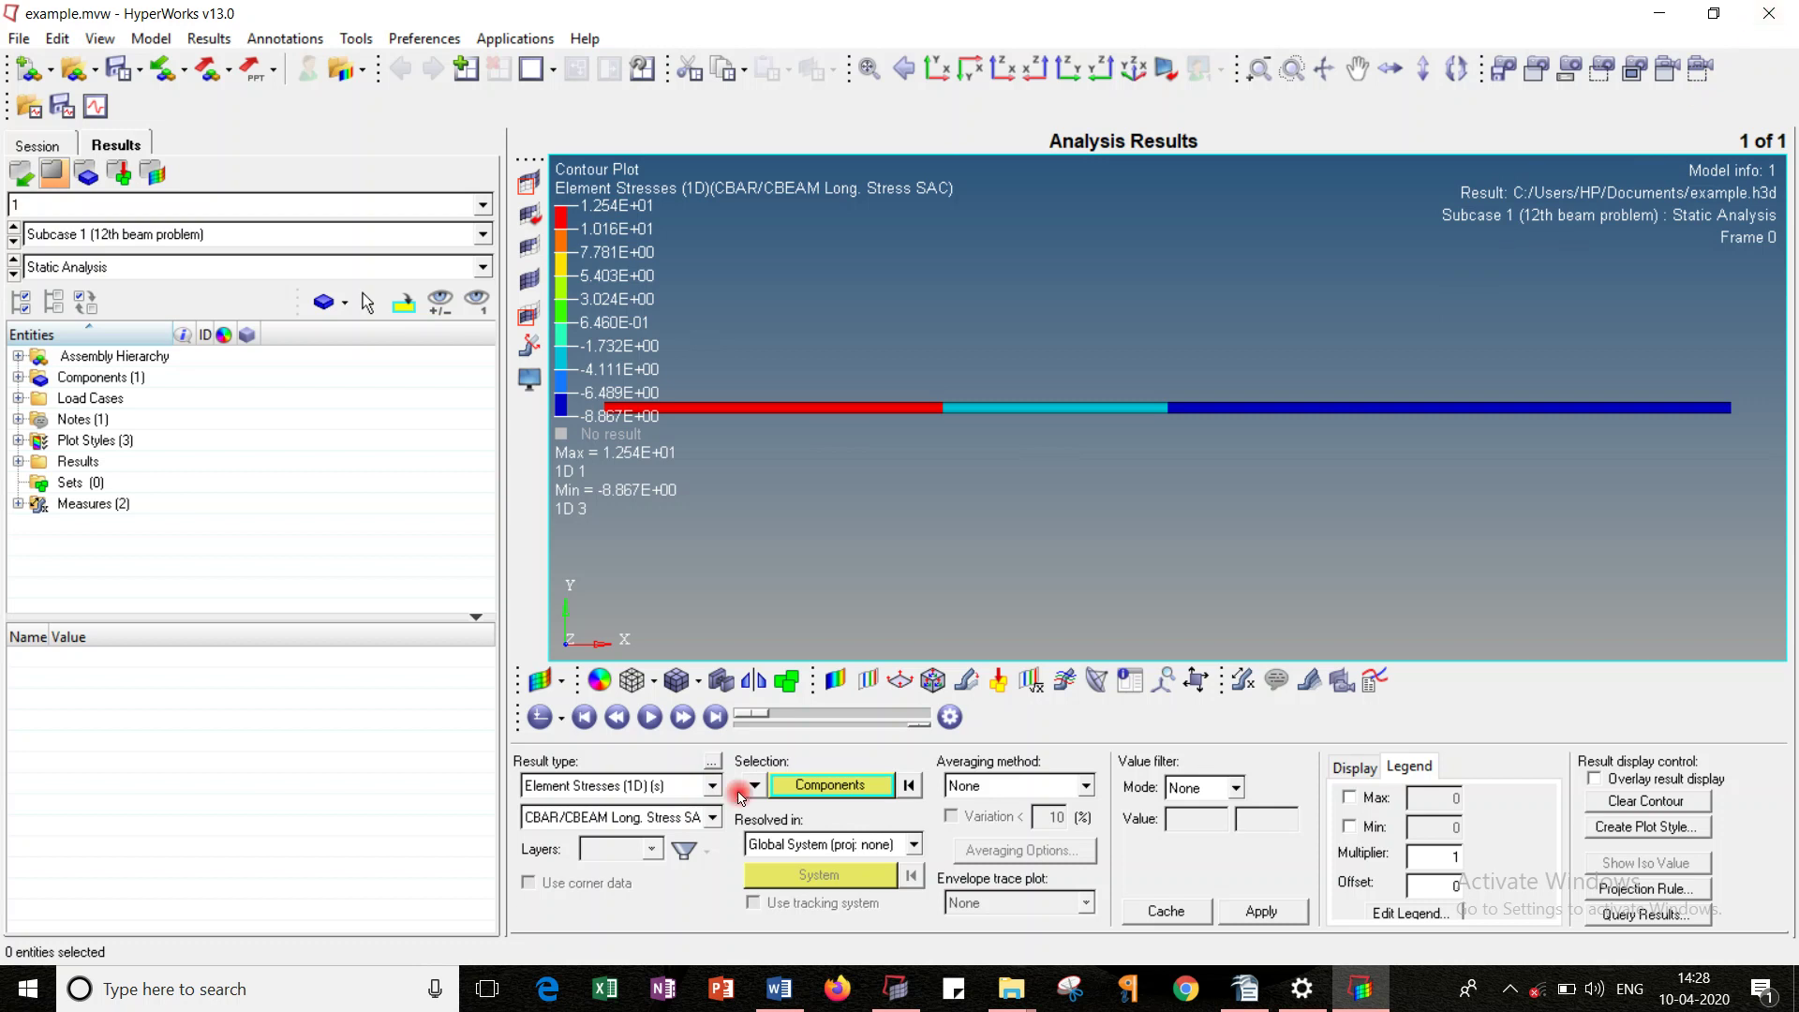
{"action": "left_click", "coordinate": [1758, 28]}
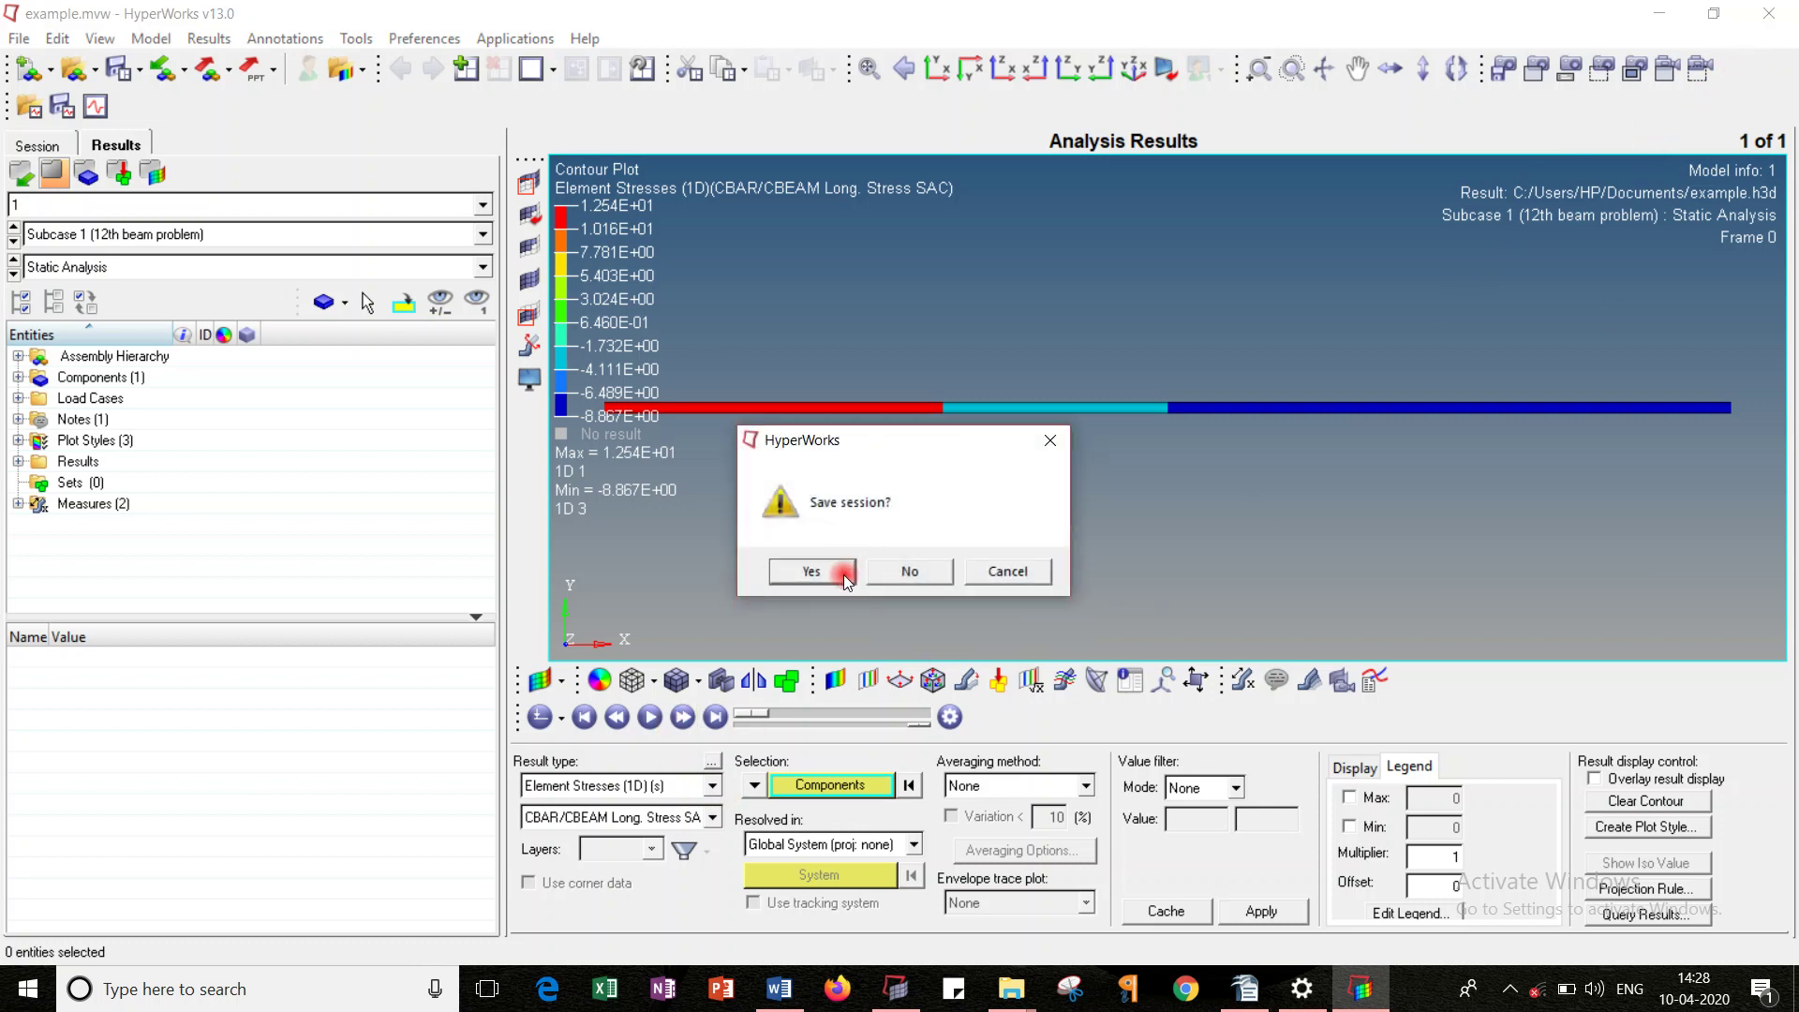
{"action": "left_click", "coordinate": [841, 574]}
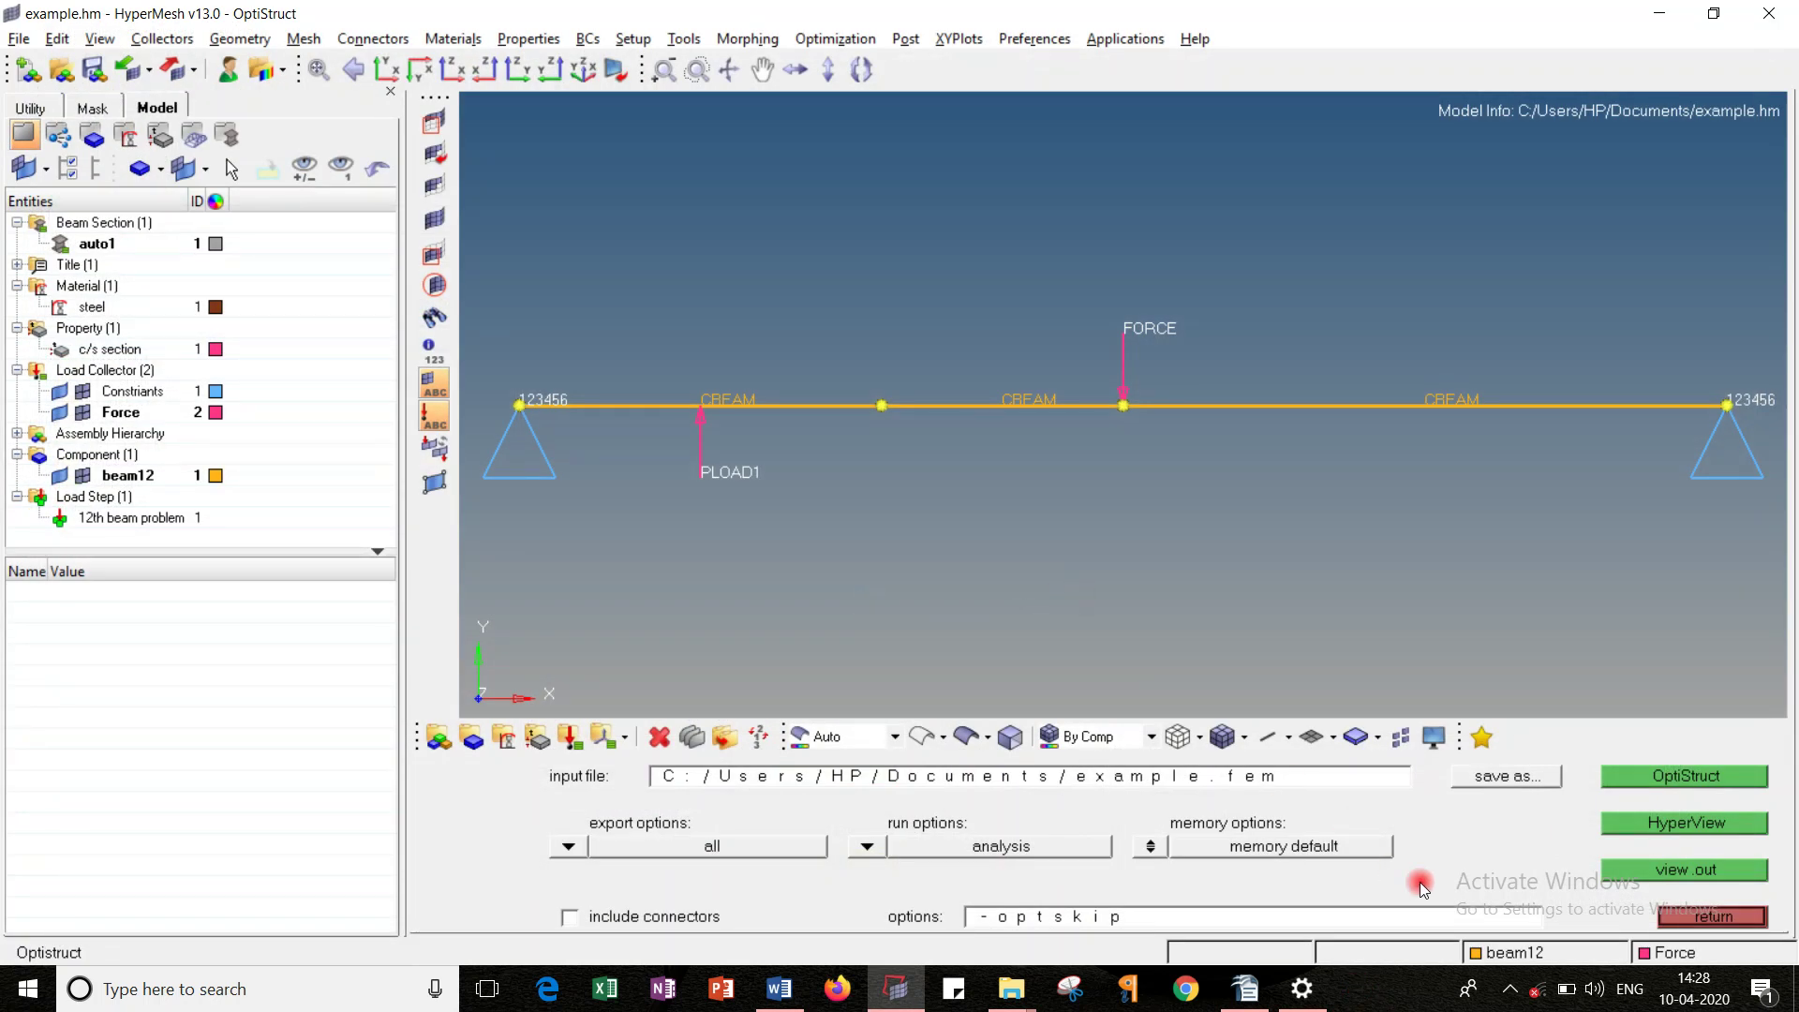
Step: Exit the OptiStruct run panel back to the Analysis tools
{"action": "left_click", "coordinate": [1668, 918]}
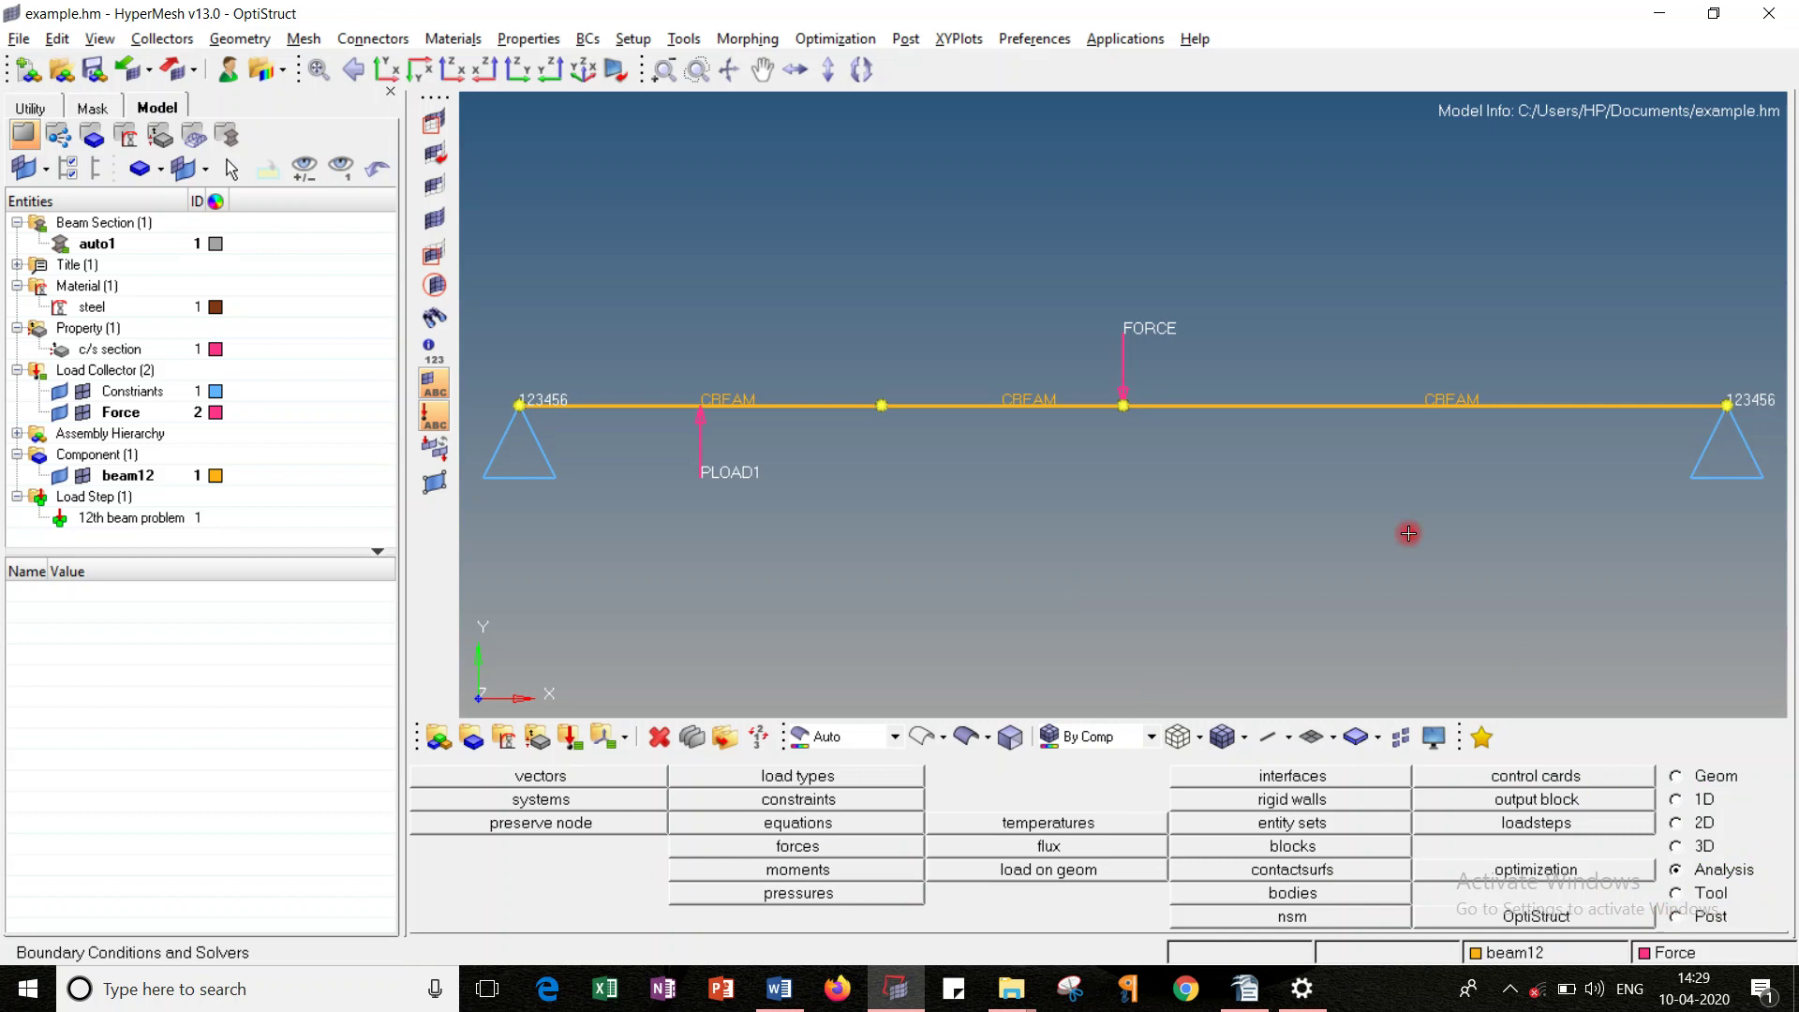